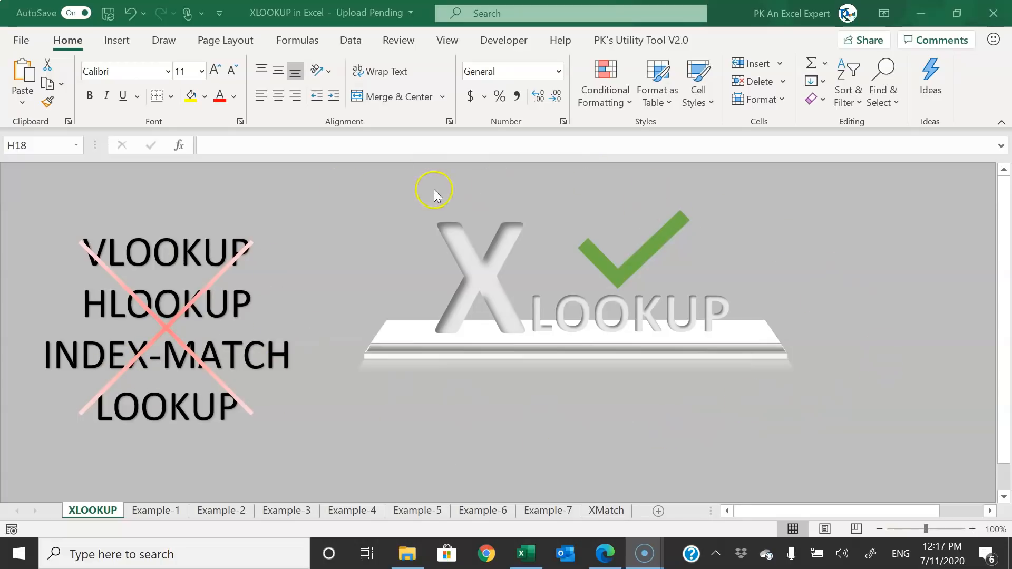
- Open the workbook's backstage Account page showing the Microsoft 365 subscription and version details
{"action": "left_click", "coordinate": [452, 439]}
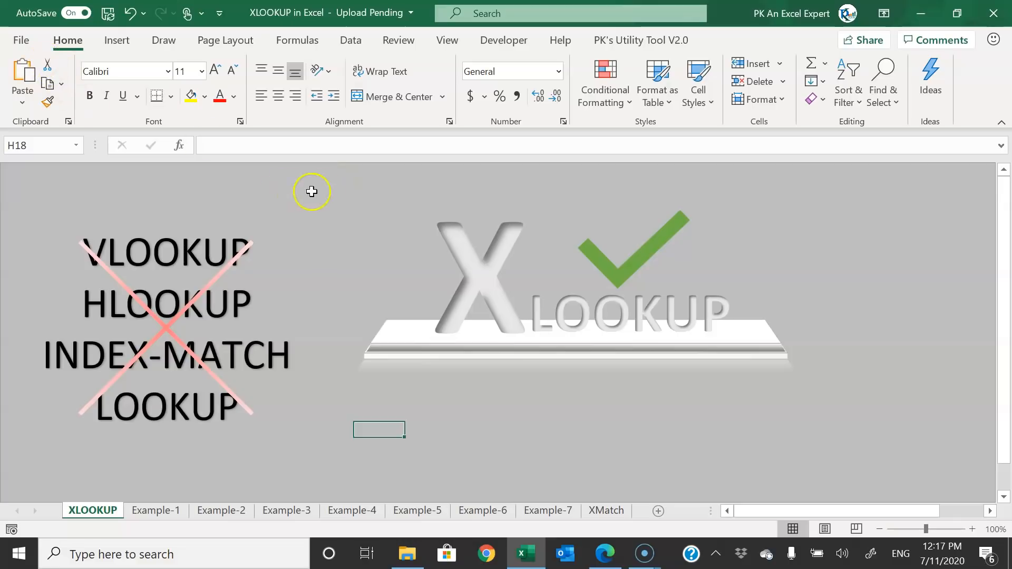
{"action": "left_click", "coordinate": [21, 40]}
{"action": "left_click", "coordinate": [72, 444]}
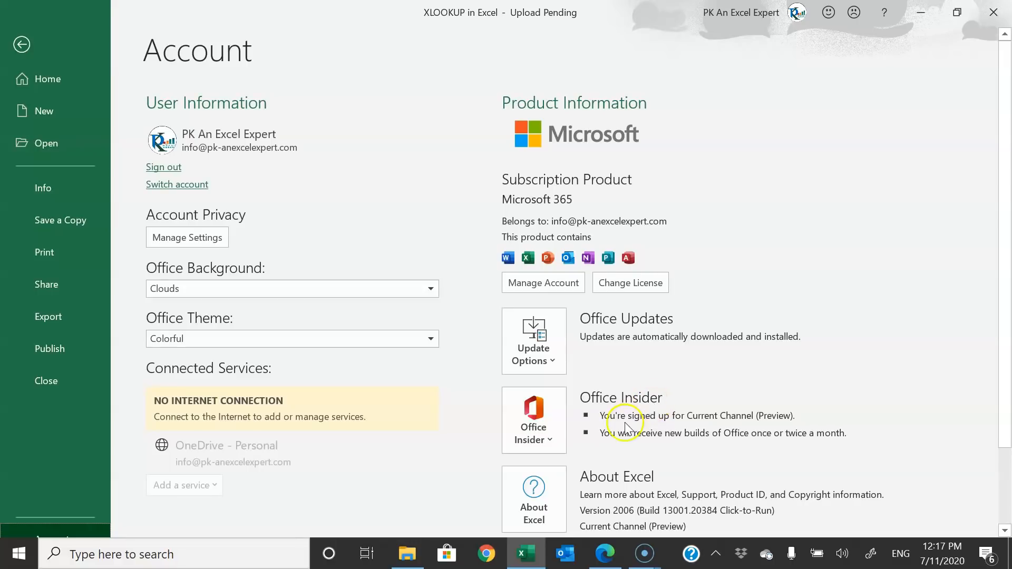
- Review the Office Insider channel list and keep Current Channel (Preview) unchanged
{"action": "left_click", "coordinate": [556, 444]}
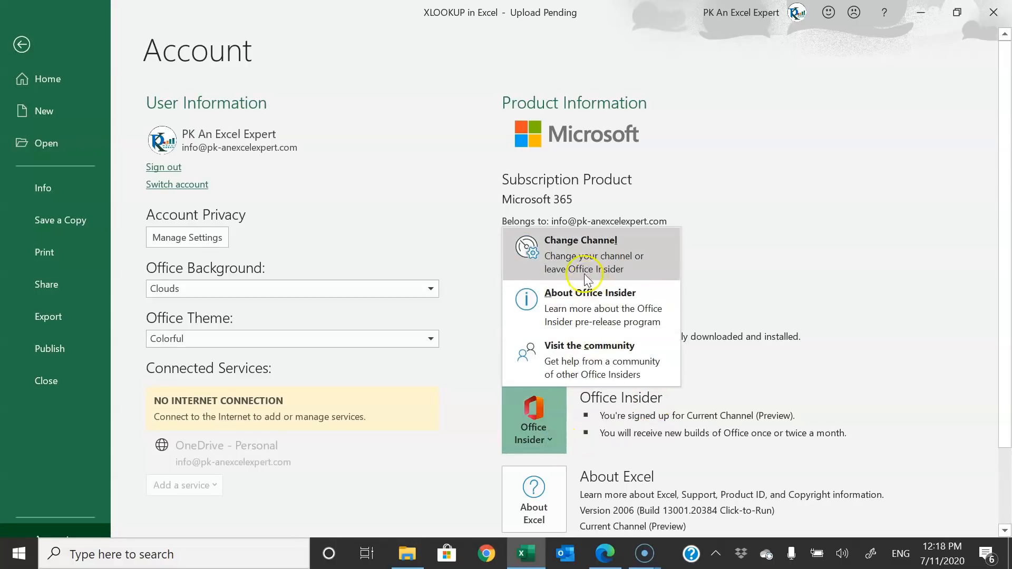
{"action": "left_click", "coordinate": [609, 260]}
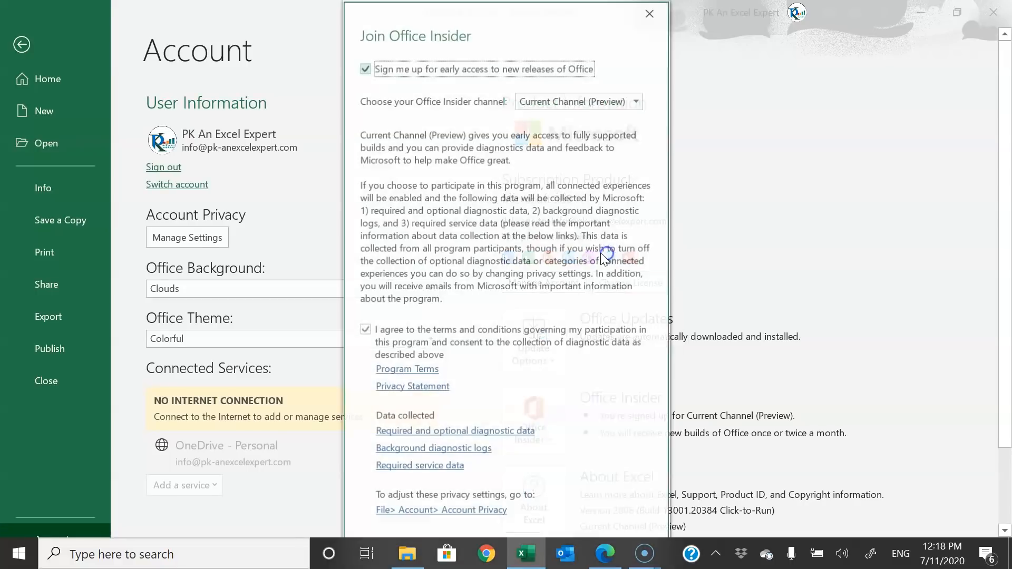
{"action": "left_click", "coordinate": [637, 99]}
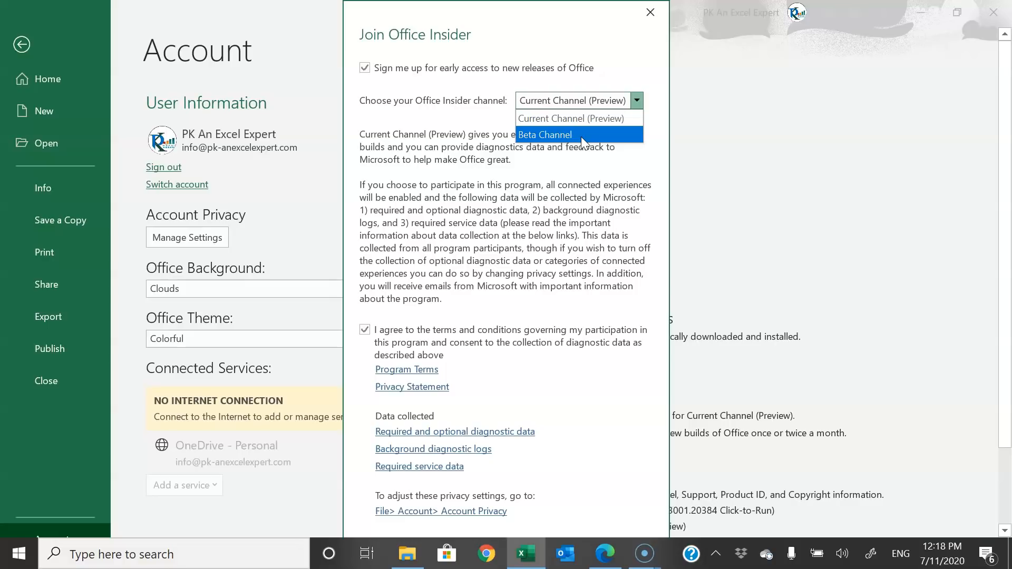
{"action": "left_click", "coordinate": [578, 202]}
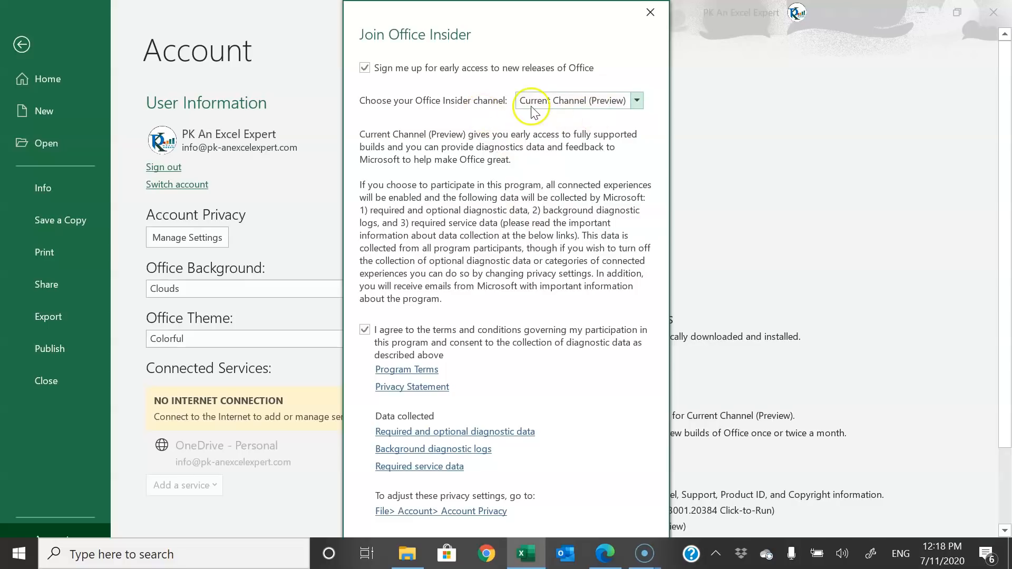
{"action": "left_click", "coordinate": [649, 11]}
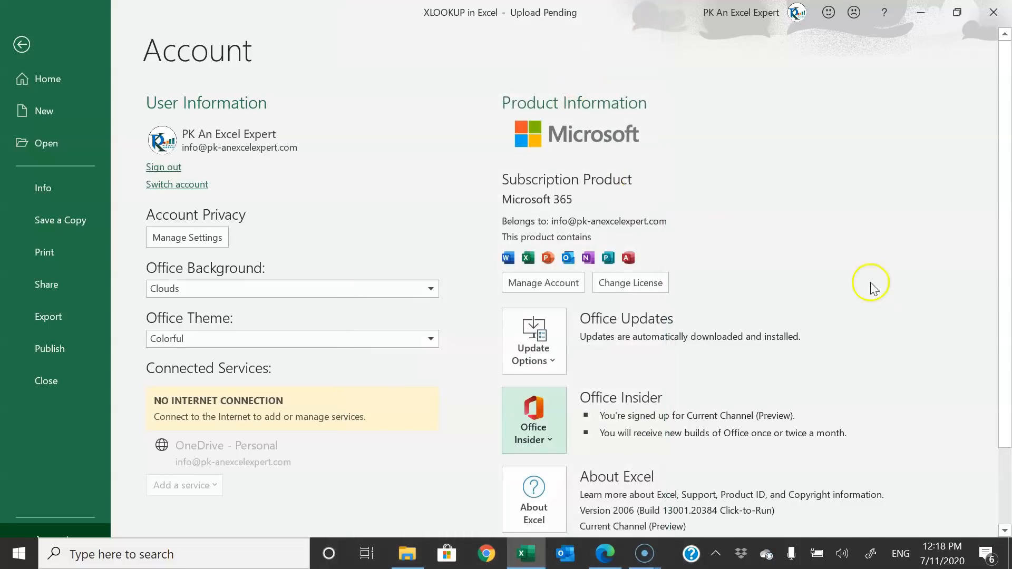
- Return to the worksheet and bring the Office Insider web page forward in Edge
{"action": "left_click", "coordinate": [35, 42]}
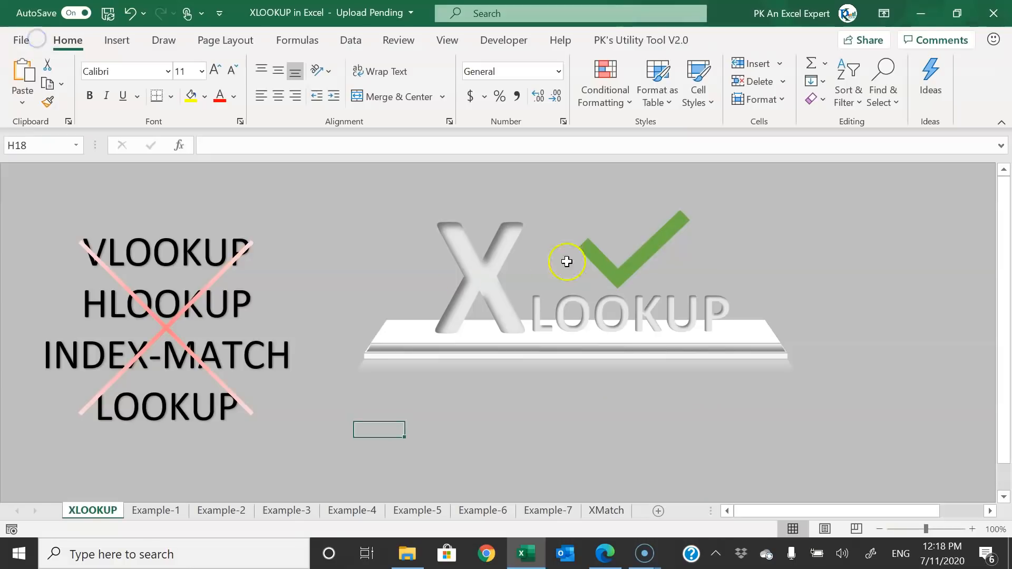
{"action": "left_click", "coordinate": [338, 181]}
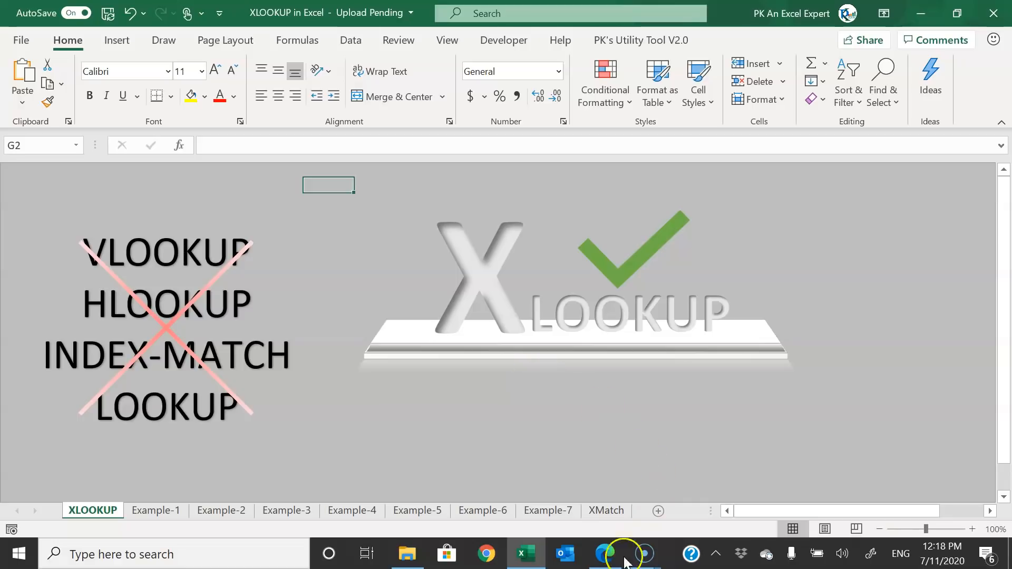
{"action": "left_click", "coordinate": [605, 554]}
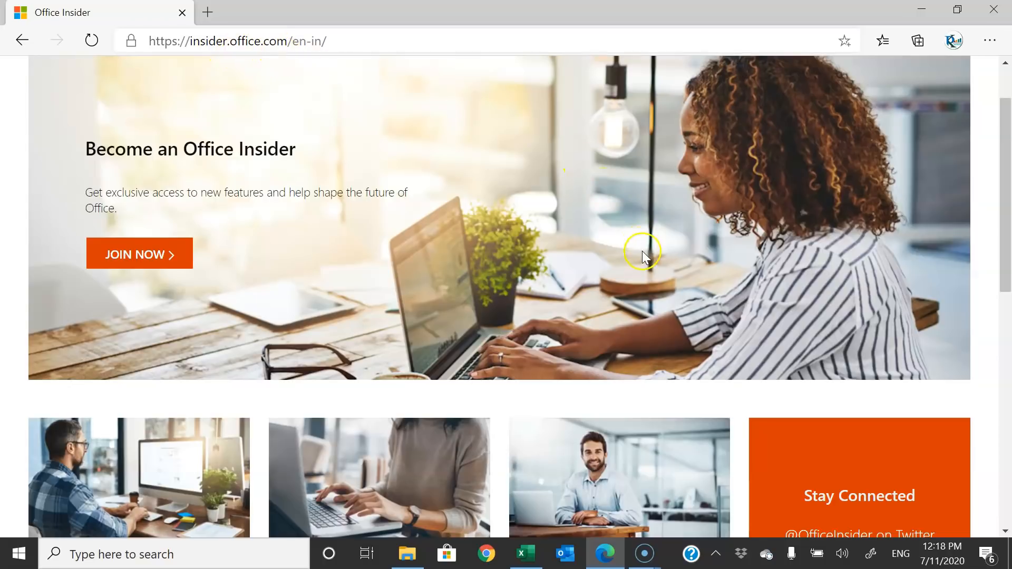
- Scroll the Office Insider page, then go back to Excel's Example-1 sheet
{"action": "scroll", "coordinate": [644, 247], "scroll_direction": "down", "scroll_amount": 4}
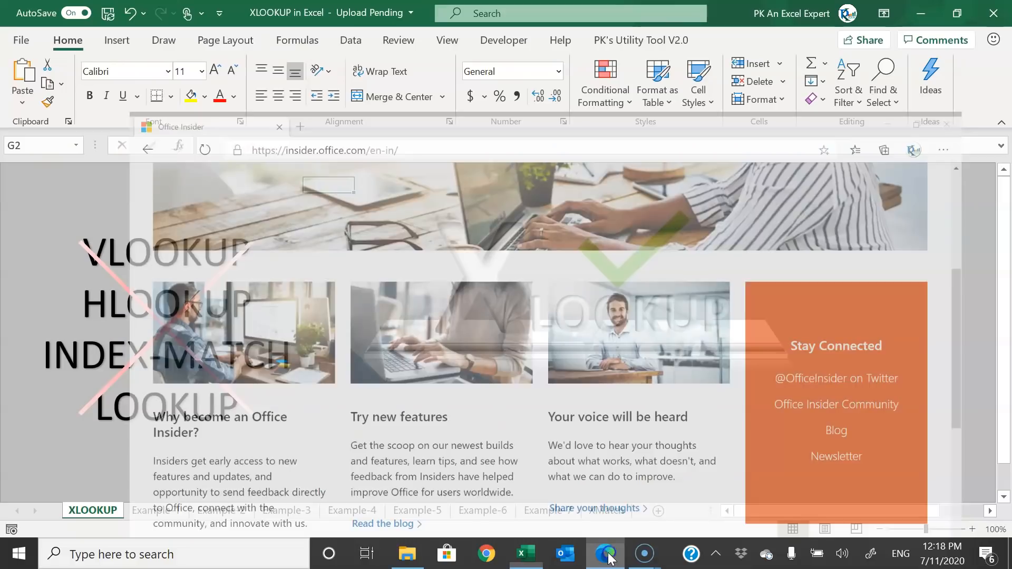
{"action": "left_click", "coordinate": [525, 553]}
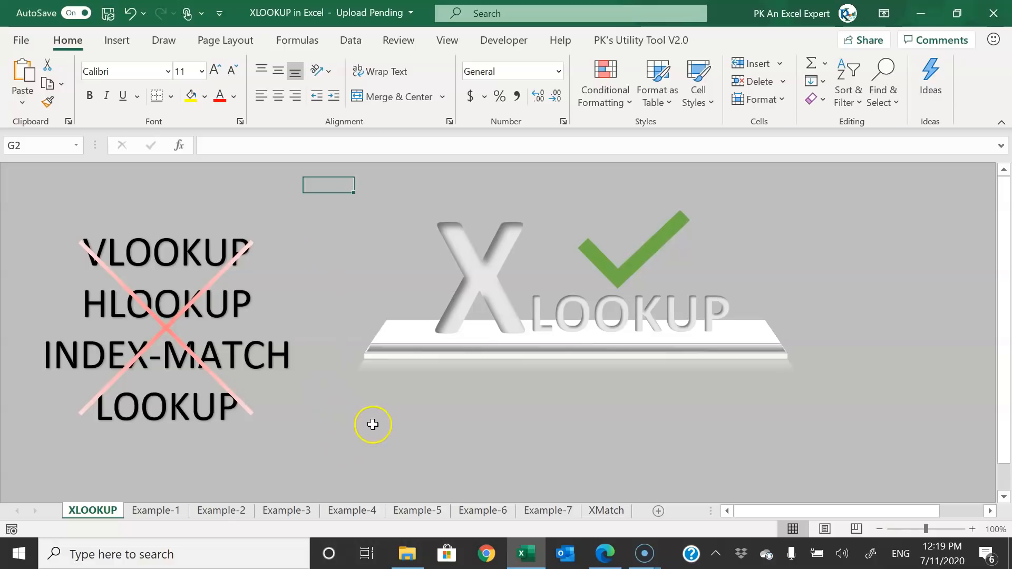
{"action": "left_click", "coordinate": [175, 516]}
- Point out the Emp ID, Emp Name and Sales Amount columns and the Sale Amount cell H6
{"action": "left_click", "coordinate": [379, 213]}
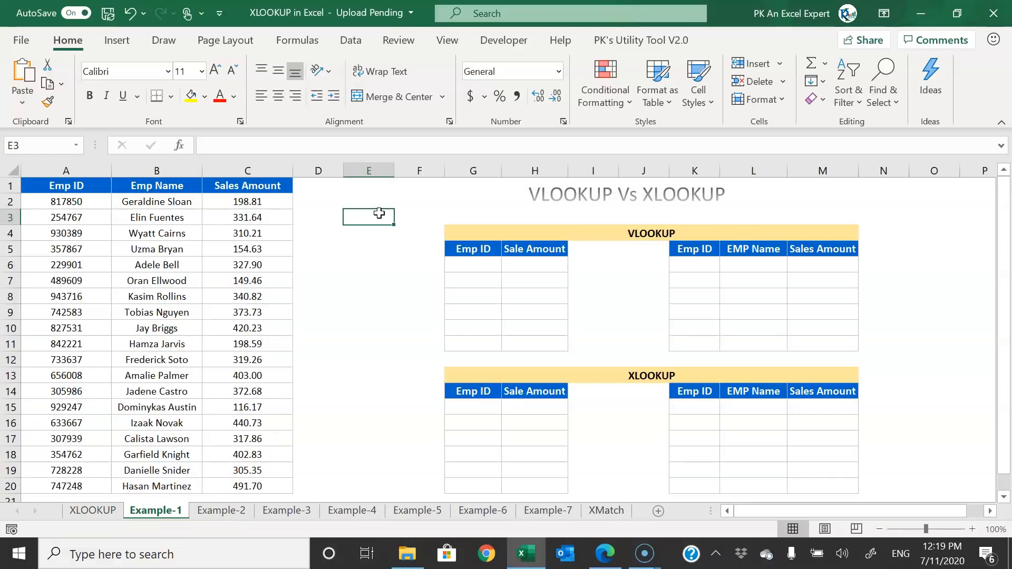
{"action": "left_click", "coordinate": [68, 170]}
{"action": "left_click", "coordinate": [157, 171]}
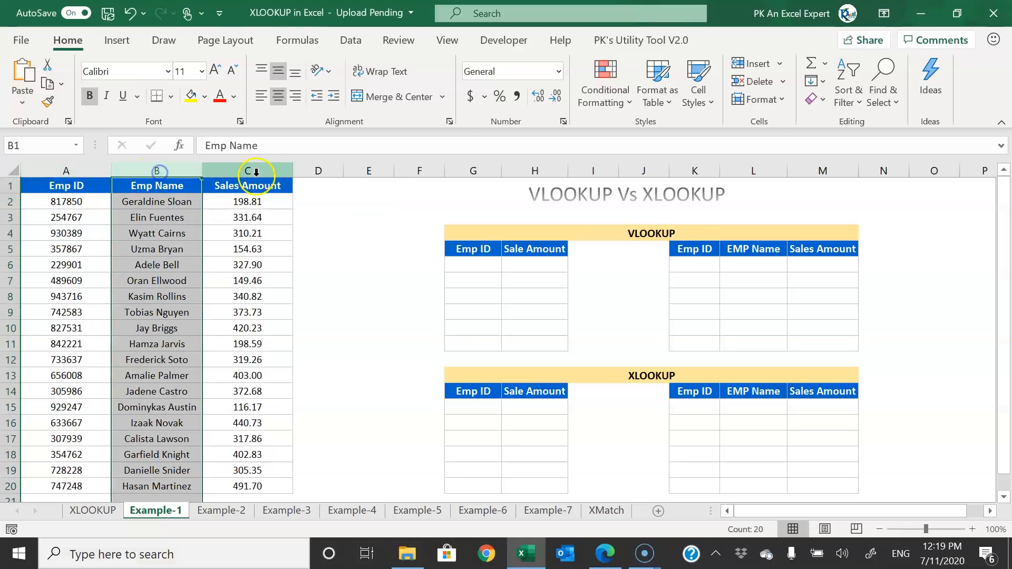
{"action": "left_click", "coordinate": [259, 171]}
{"action": "left_click", "coordinate": [536, 265]}
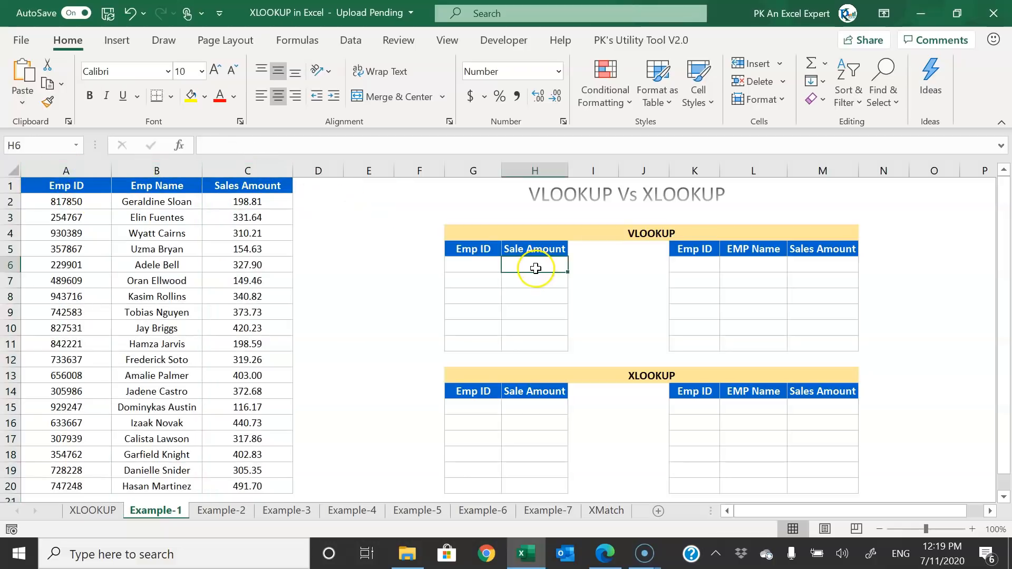
- Copy employee IDs 254767, 229901, 742583, 656008, 307939 and 728228 into G6:G11
{"action": "left_click", "coordinate": [72, 217]}
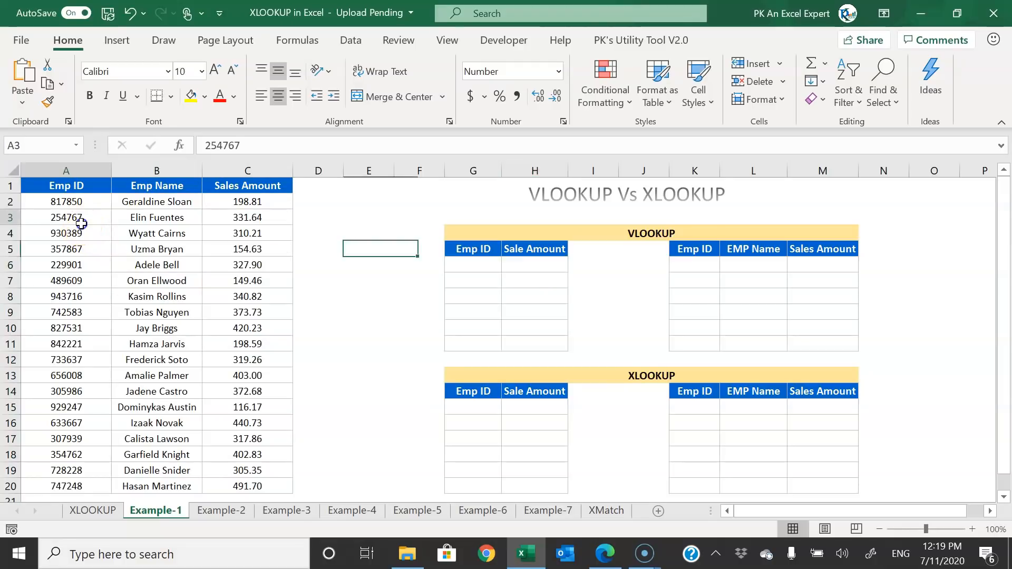
{"action": "left_click", "coordinate": [75, 264], "text": "ctrl"}
{"action": "left_click", "coordinate": [78, 312], "text": "ctrl"}
{"action": "left_click", "coordinate": [74, 376], "text": "ctrl"}
{"action": "left_click", "coordinate": [74, 438], "text": "ctrl"}
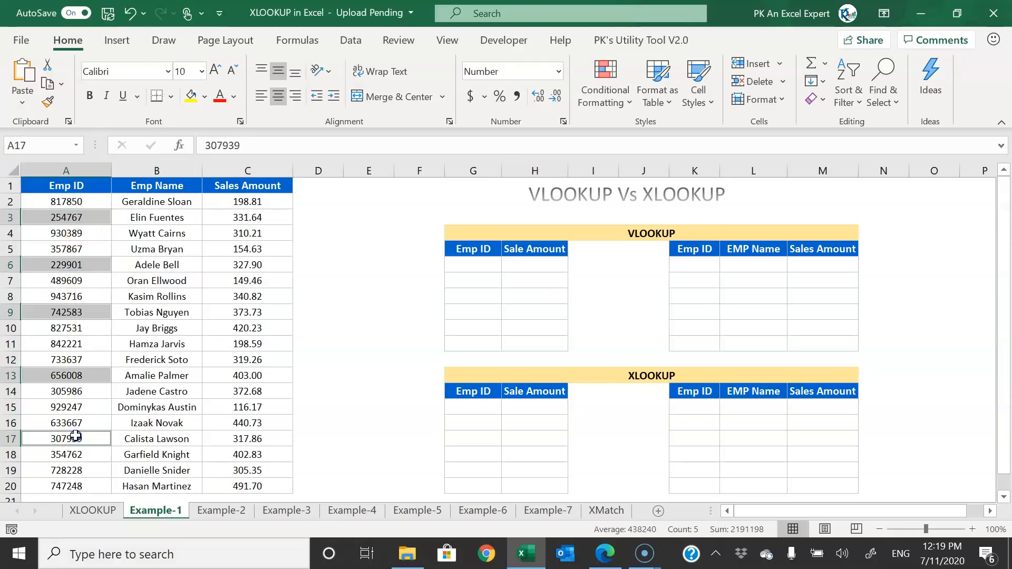
{"action": "left_click", "coordinate": [74, 471], "text": "ctrl"}
{"action": "key", "text": "ctrl+c"}
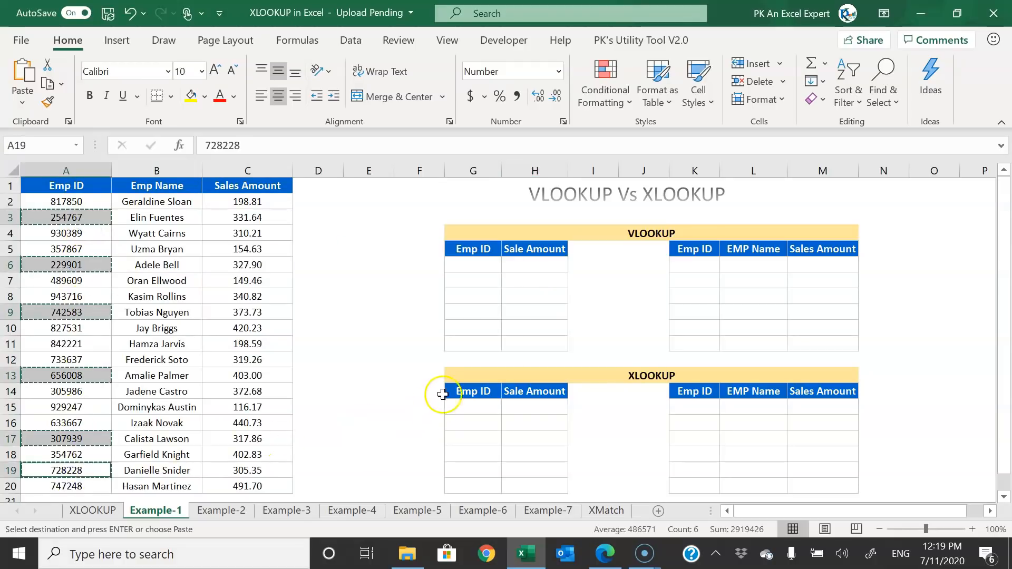
{"action": "left_click", "coordinate": [483, 264]}
{"action": "key", "text": "ctrl+v"}
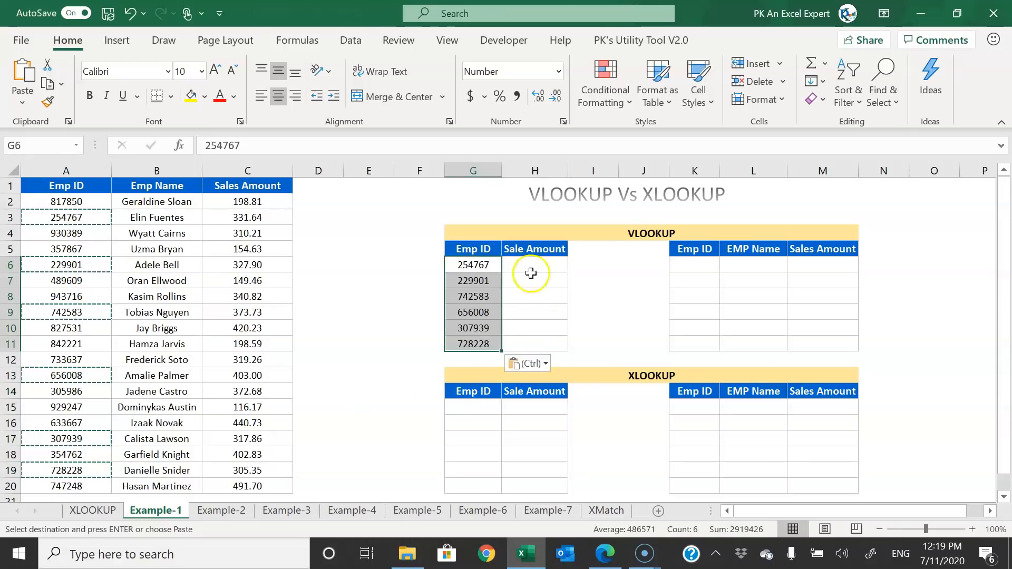
{"action": "left_click", "coordinate": [520, 277]}
{"action": "left_click", "coordinate": [542, 265]}
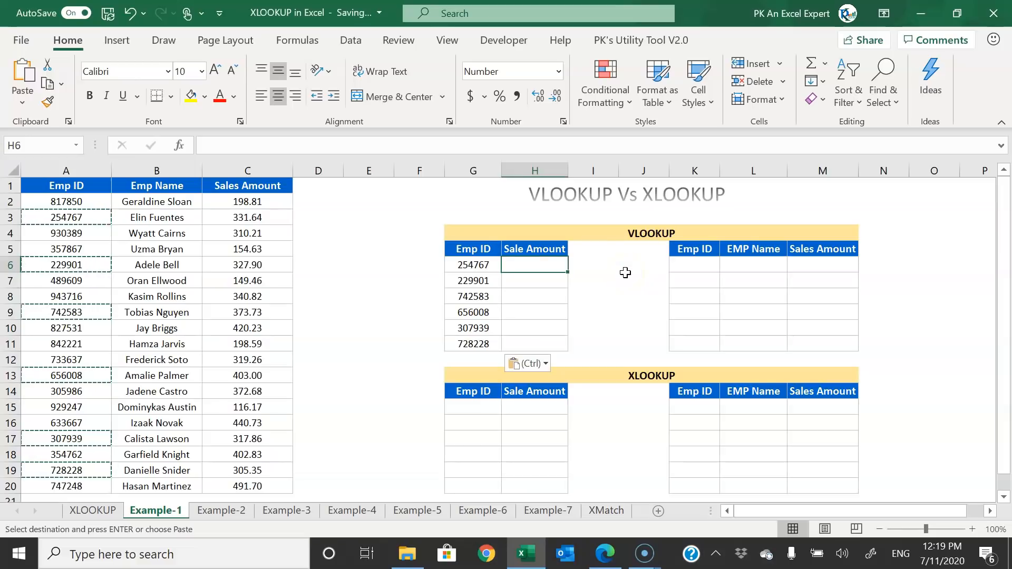
- Enter =VLOOKUP(G6,A:C,3,0) in H6
{"action": "key", "text": "Escape"}
{"action": "type", "text": "=vl"}
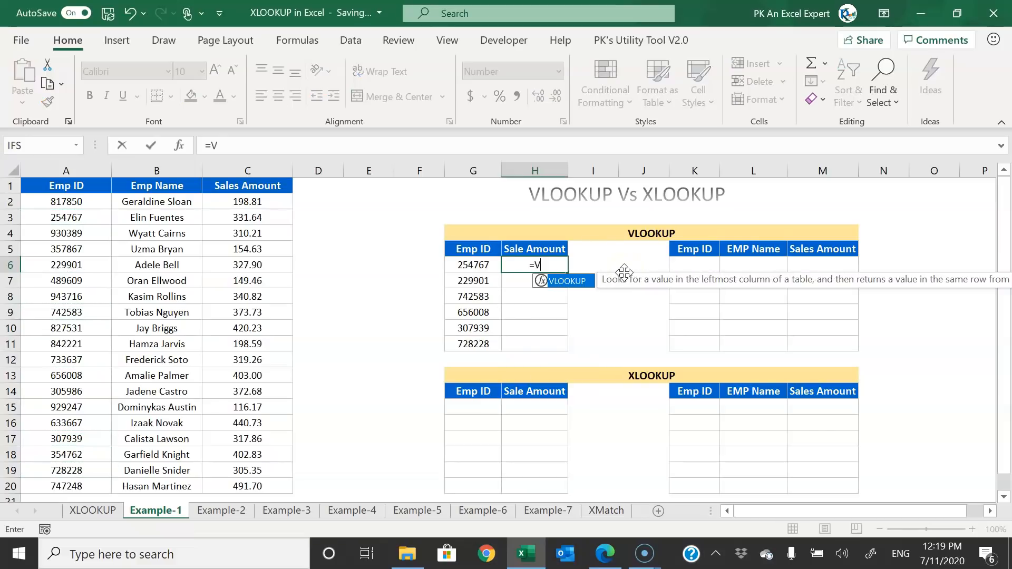
{"action": "key", "text": "Tab"}
{"action": "key", "text": "Left"}
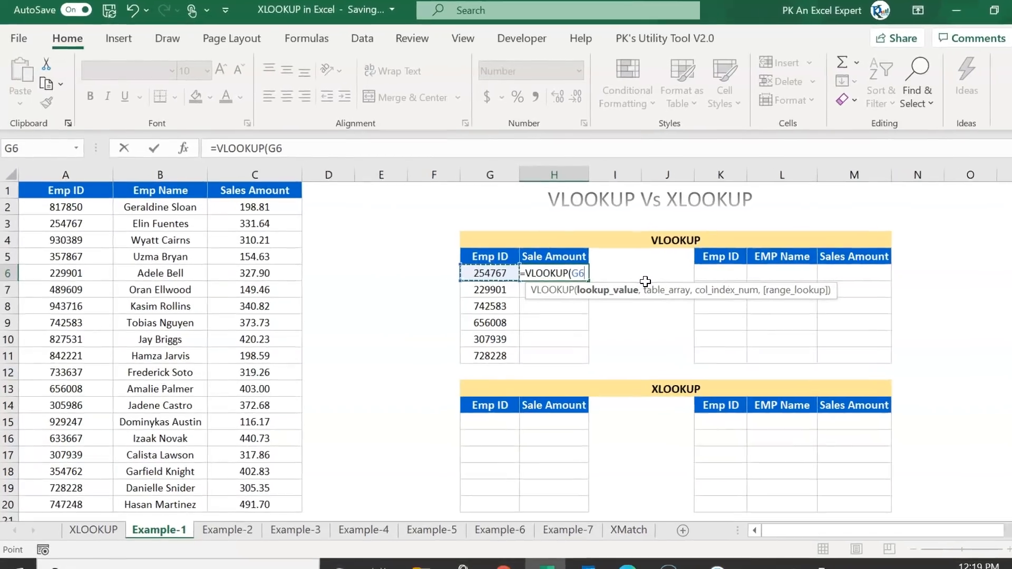
{"action": "type", "text": ","}
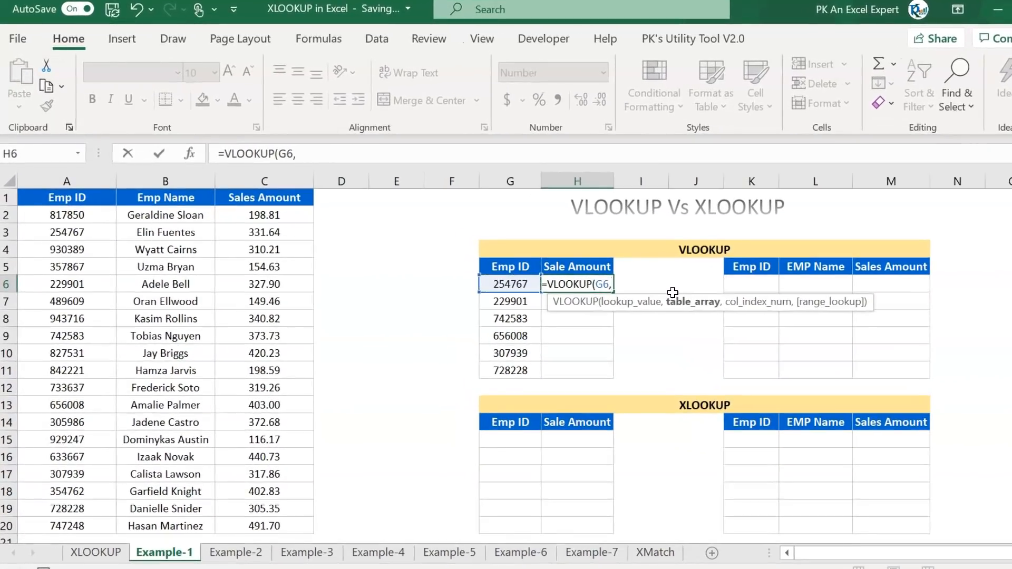
{"action": "left_click_drag", "start_coordinate": [70, 180], "coordinate": [263, 180]}
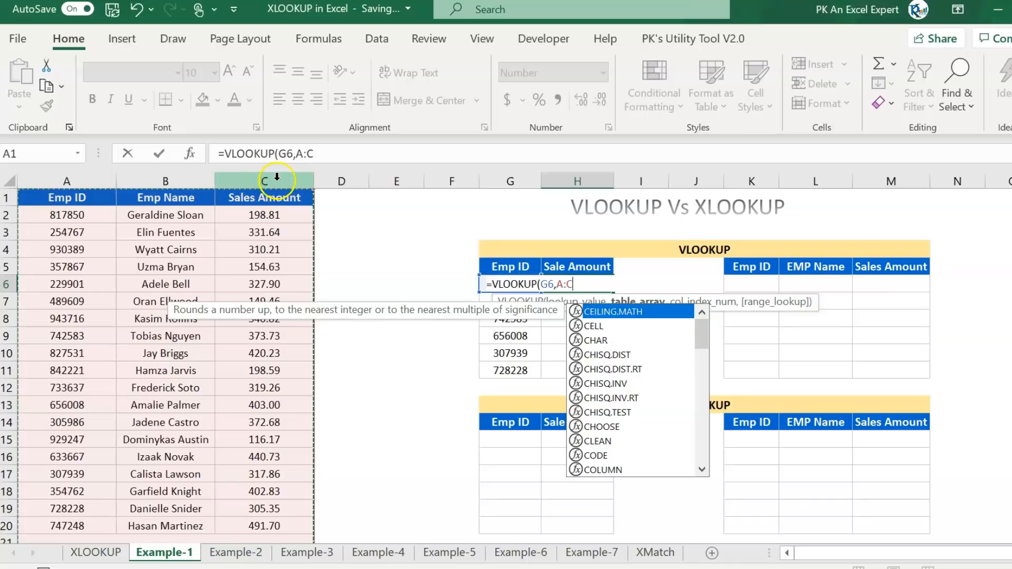
{"action": "type", "text": ",3,0)"}
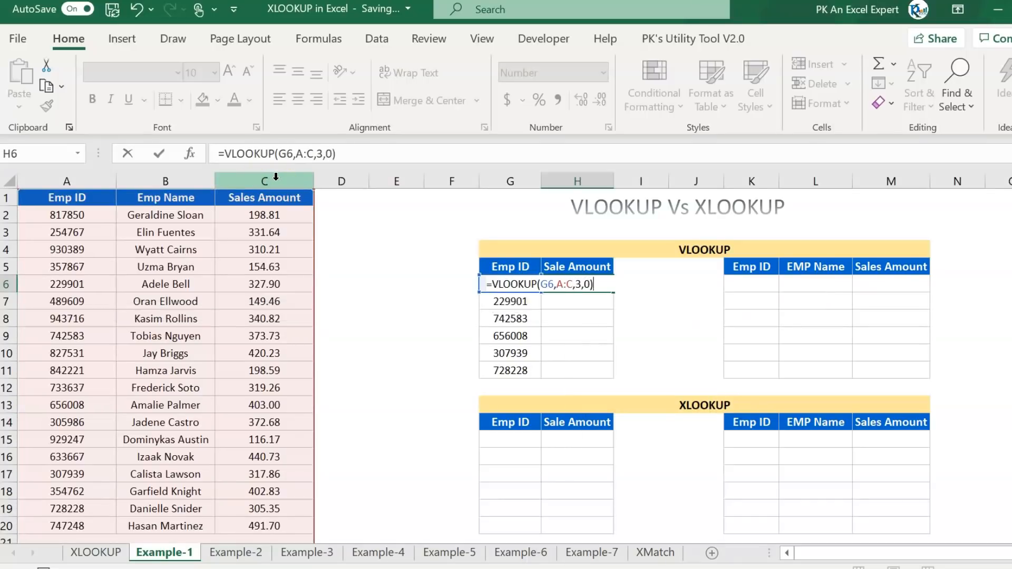
{"action": "key", "text": "Return"}
{"action": "key", "text": "Left"}
- Fill the VLOOKUP down to H11, returning 332, 328, 374, 403, 318, 305
{"action": "key", "text": "ctrl+Down"}
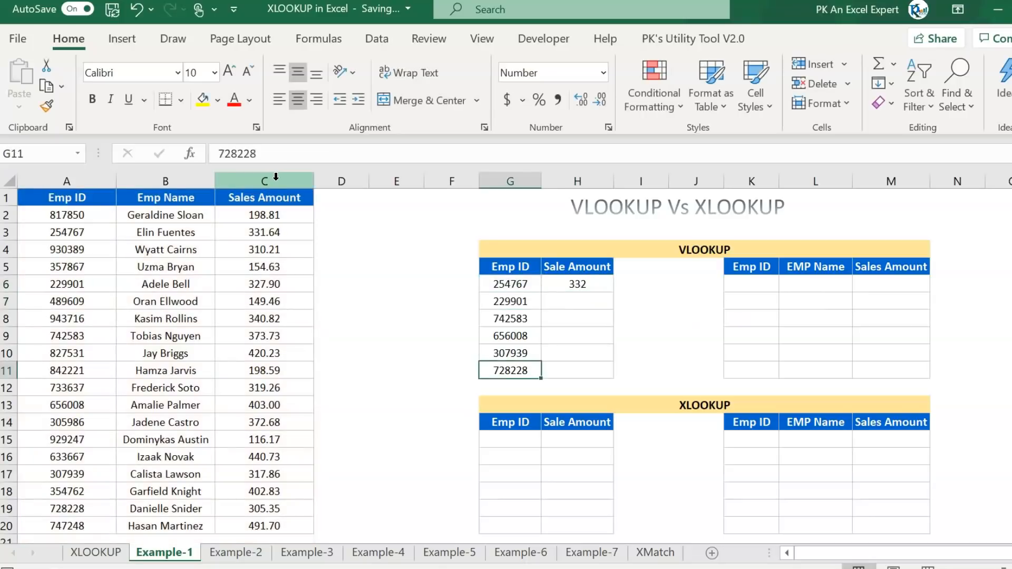
{"action": "key", "text": "Right"}
{"action": "key", "text": "ctrl+shift+Up"}
{"action": "key", "text": "ctrl+d"}
{"action": "key", "text": "Up"}
{"action": "key", "text": "Up"}
{"action": "key", "text": "Up"}
{"action": "key", "text": "Up"}
{"action": "key", "text": "Up"}
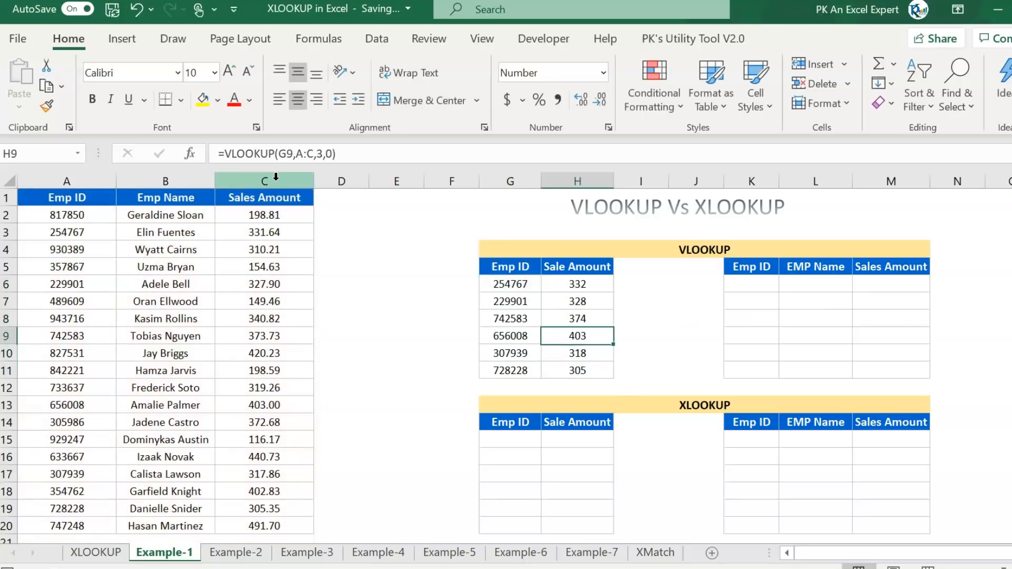
{"action": "key", "text": "Down"}
{"action": "key", "text": "Down"}
{"action": "key", "text": "Down"}
{"action": "key", "text": "Up"}
{"action": "key", "text": "Up"}
{"action": "key", "text": "Up"}
{"action": "key", "text": "Up"}
{"action": "key", "text": "Left"}
{"action": "key", "text": "Right"}
{"action": "key", "text": "Left"}
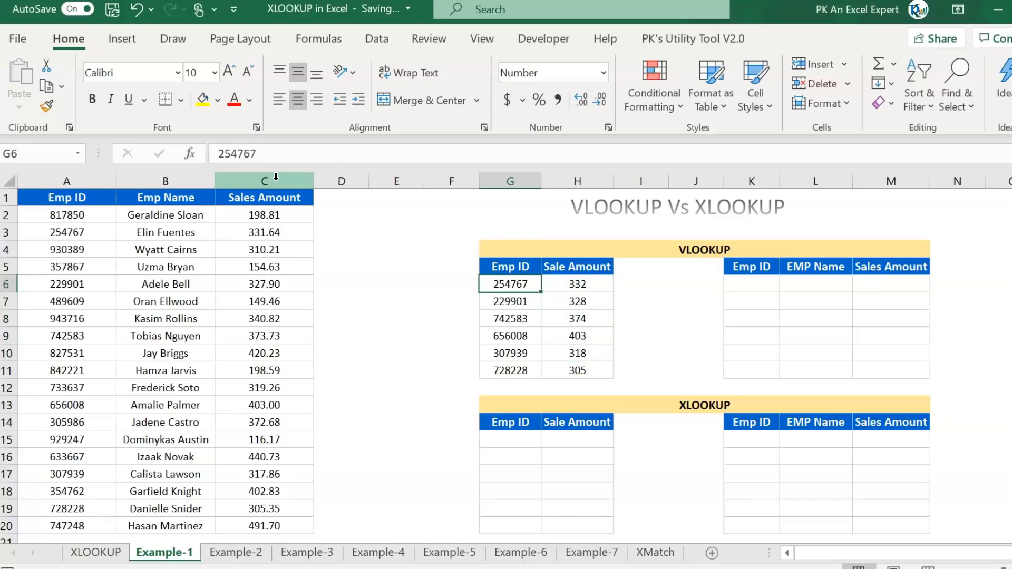
{"action": "key", "text": "ctrl+shift+Down"}
- Paste the six Emp IDs from G6:G11 into the XLOOKUP table at G15:G20
{"action": "key", "text": "ctrl+c"}
{"action": "key", "text": "Down"}
{"action": "key", "text": "Down"}
{"action": "key", "text": "Down"}
{"action": "key", "text": "Down"}
{"action": "key", "text": "Down"}
{"action": "key", "text": "Down"}
{"action": "key", "text": "Down"}
{"action": "key", "text": "Down"}
{"action": "key", "text": "Down"}
{"action": "key", "text": "ctrl+v"}
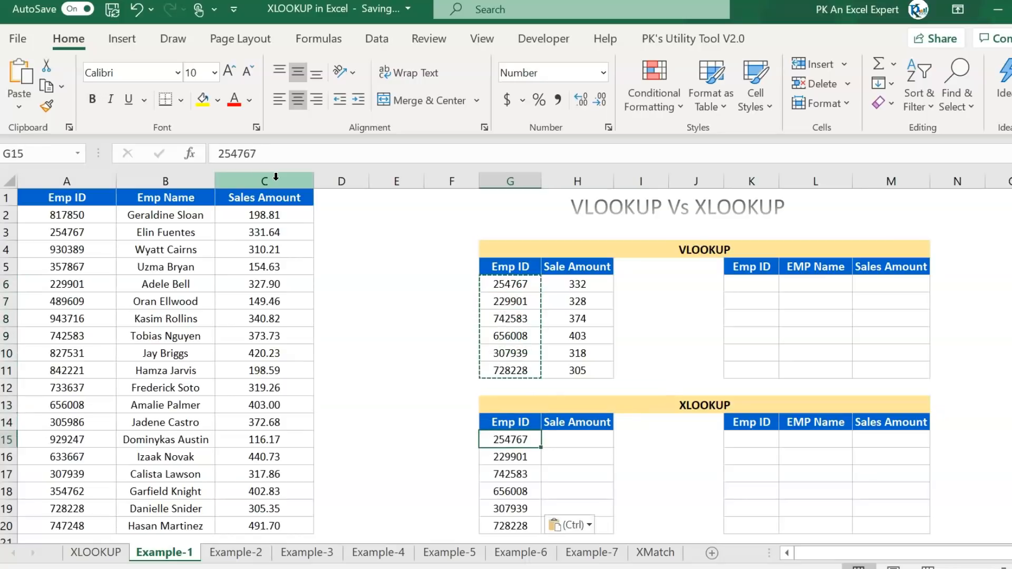
{"action": "key", "text": "Right"}
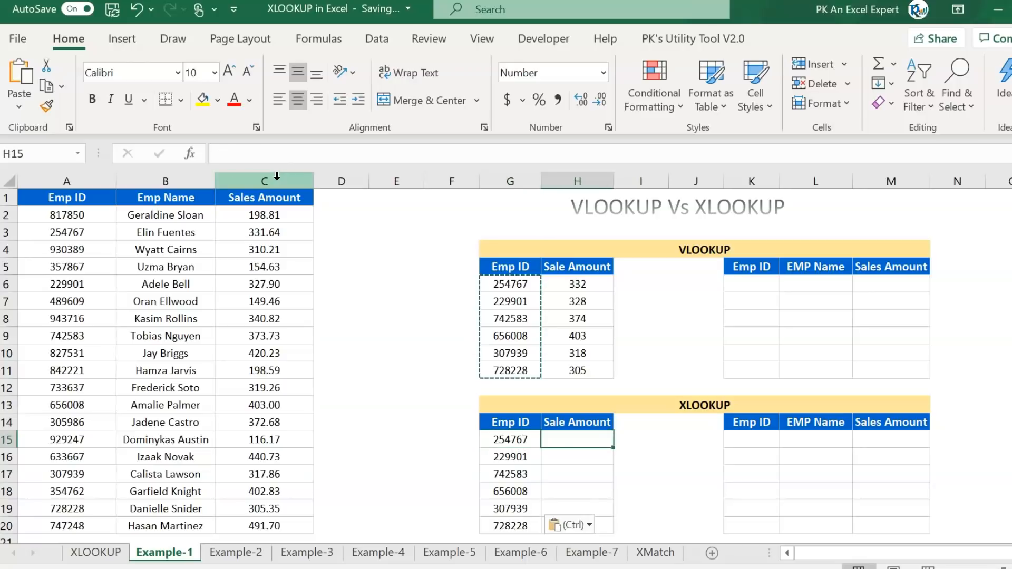
{"action": "key", "text": "Escape"}
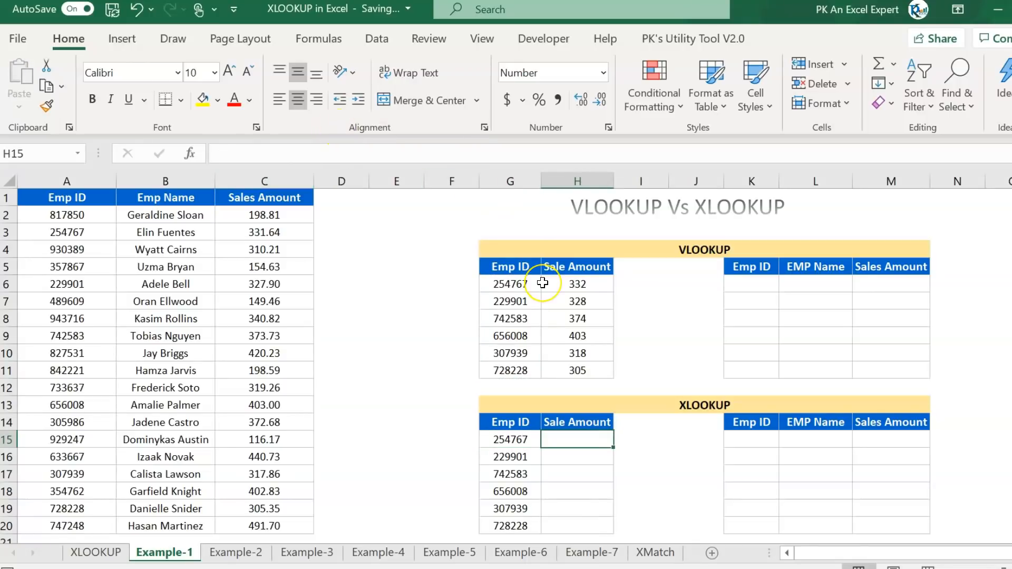
- Enter =XLOOKUP(G15,A:A,C:C) in H15
{"action": "type", "text": "=XL"}
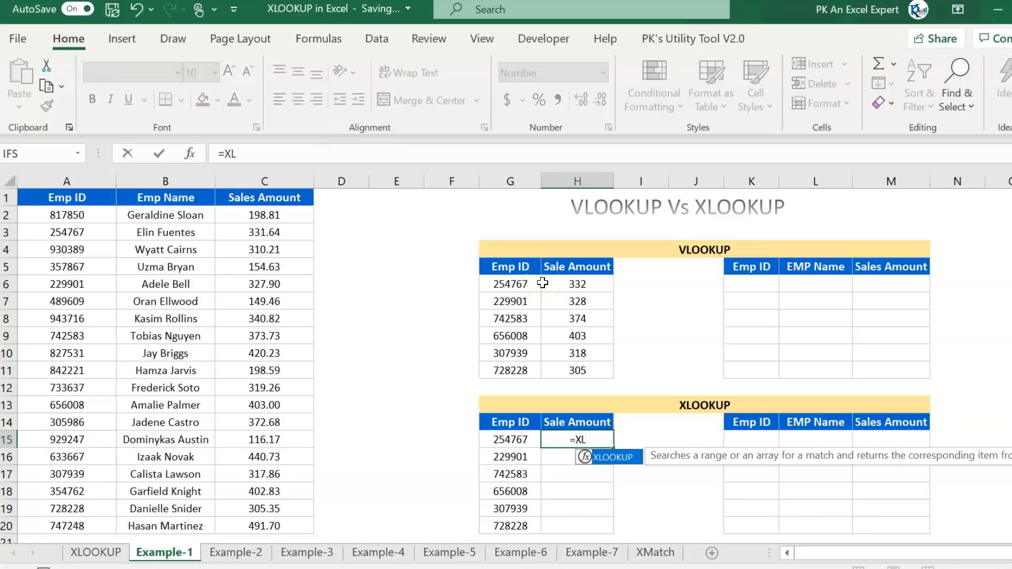
{"action": "key", "text": "Tab"}
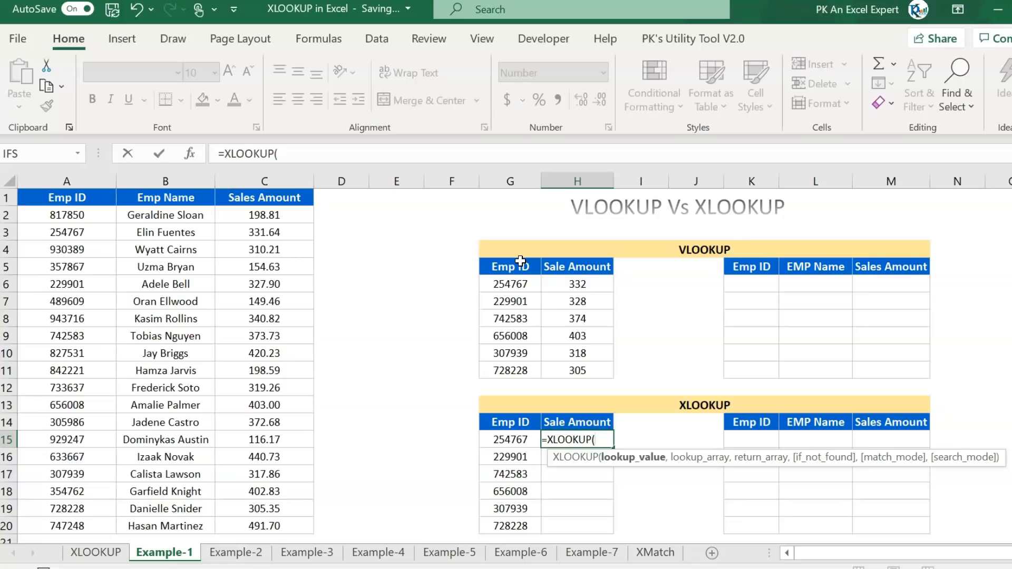
{"action": "key", "text": "Left"}
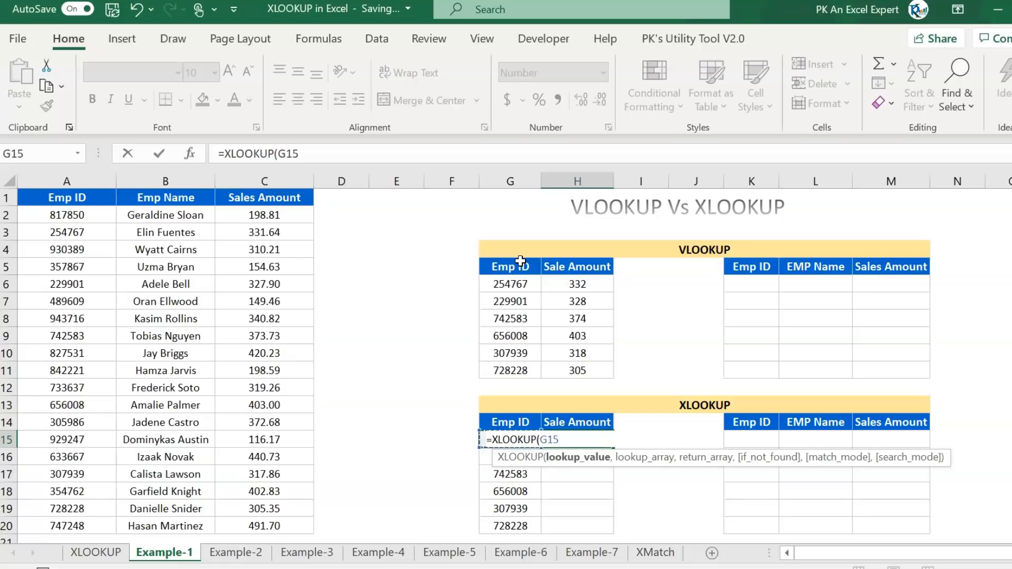
{"action": "type", "text": ","}
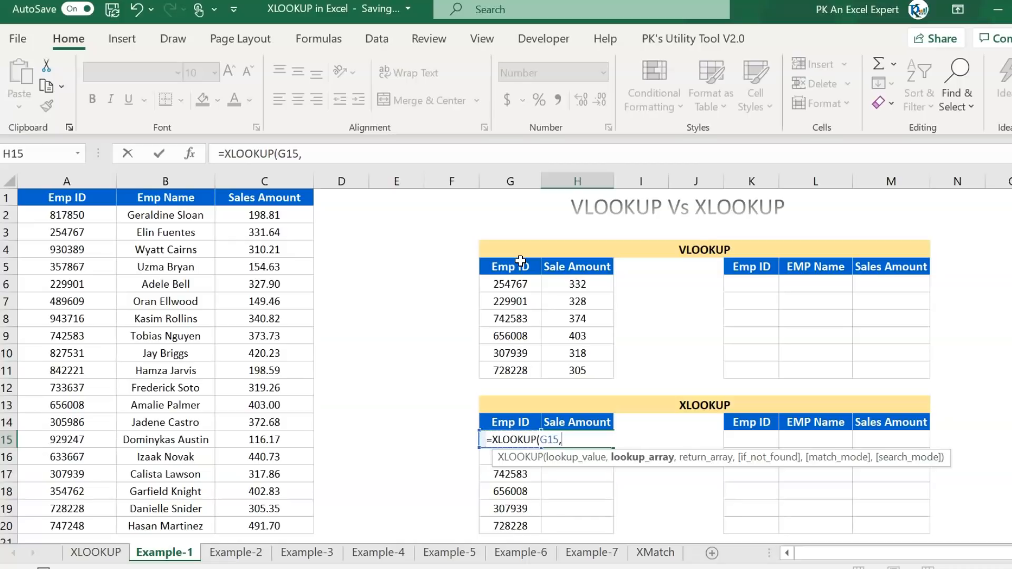
{"action": "key", "text": "Left"}
{"action": "key", "text": "Left"}
{"action": "key", "text": "Left"}
{"action": "key", "text": "Left"}
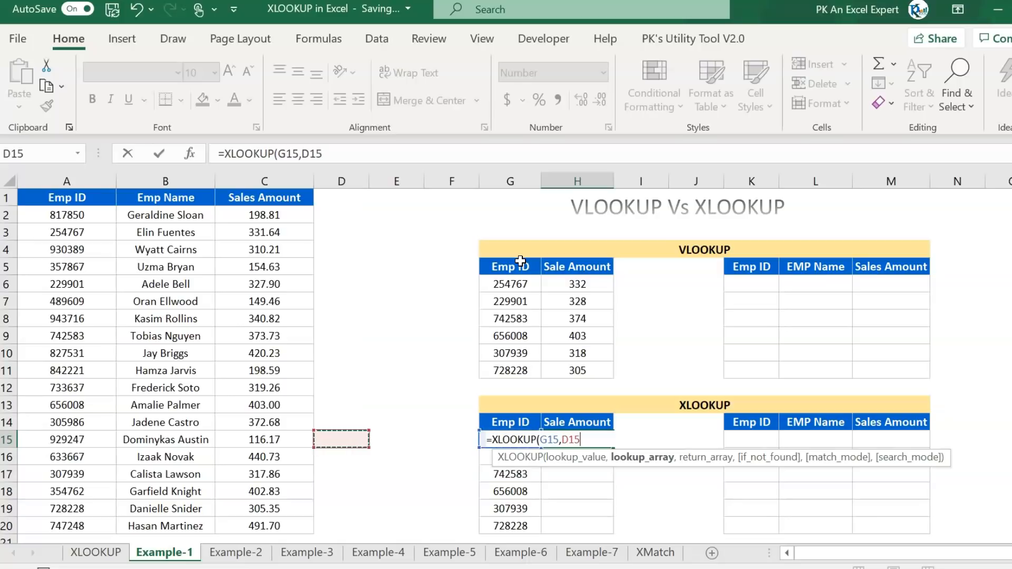
{"action": "key", "text": "Left"}
{"action": "key", "text": "Left"}
{"action": "key", "text": "Left"}
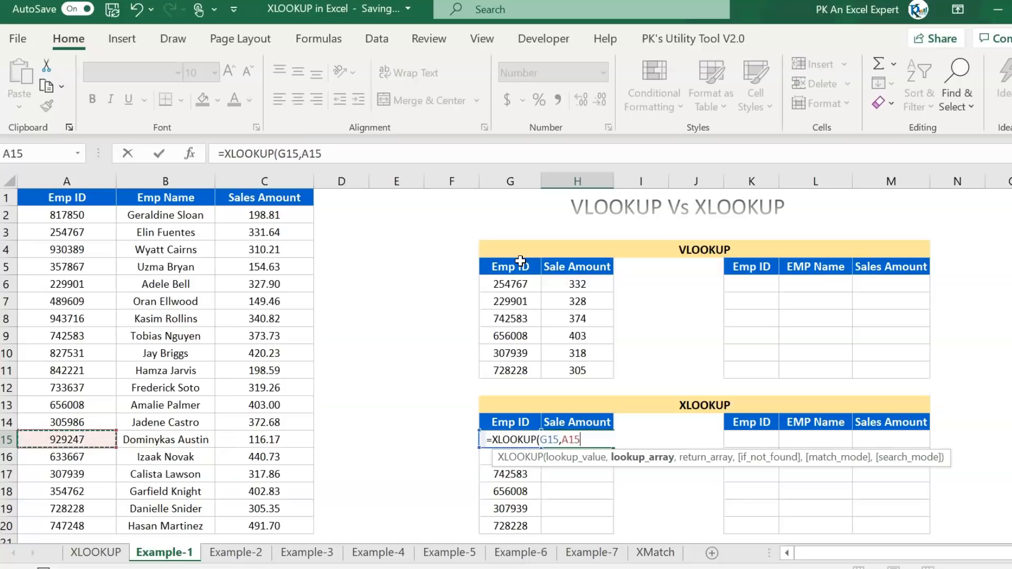
{"action": "key", "text": "ctrl+space"}
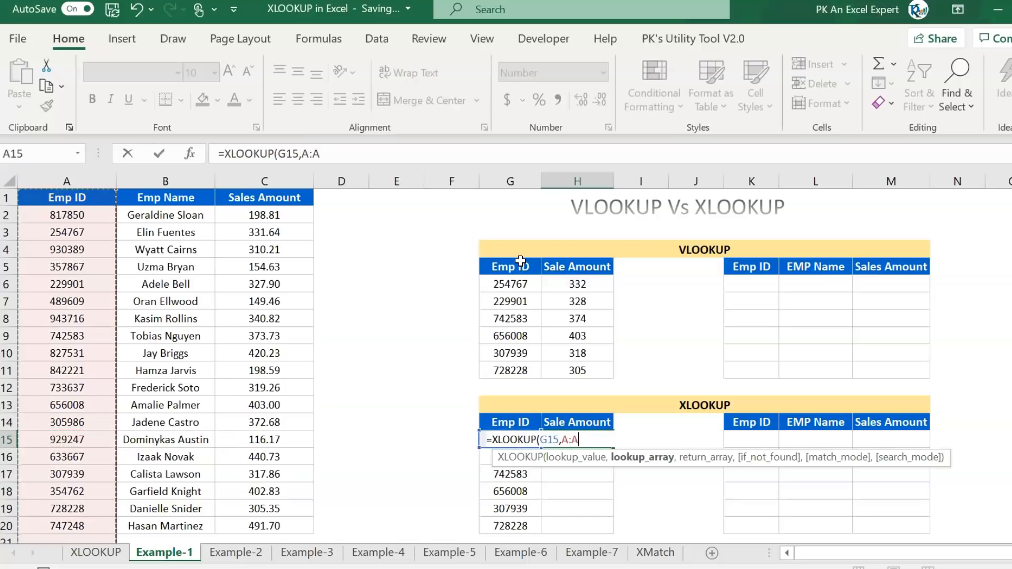
{"action": "left_click", "coordinate": [68, 190]}
{"action": "left_click", "coordinate": [75, 180]}
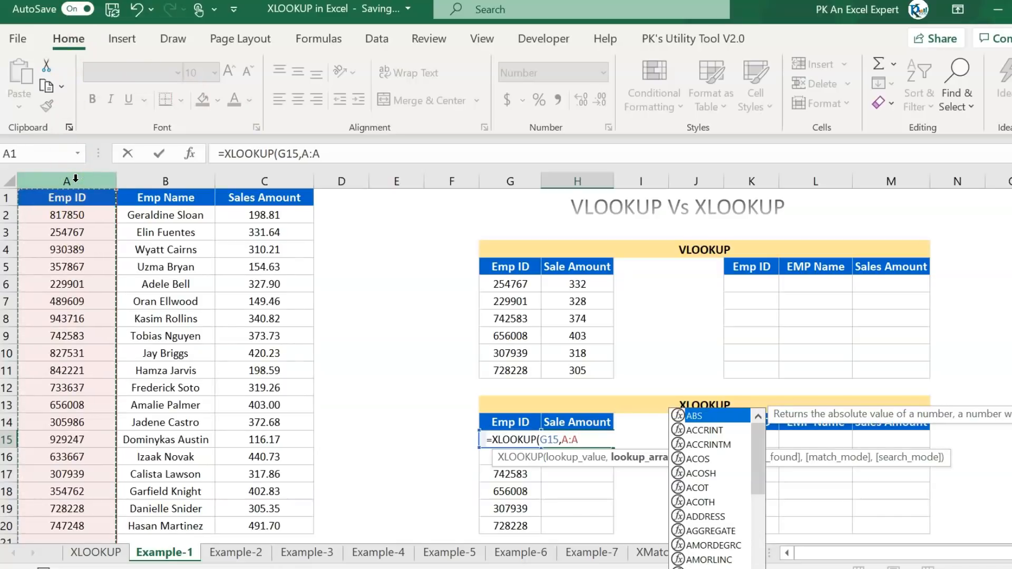
{"action": "type", "text": ","}
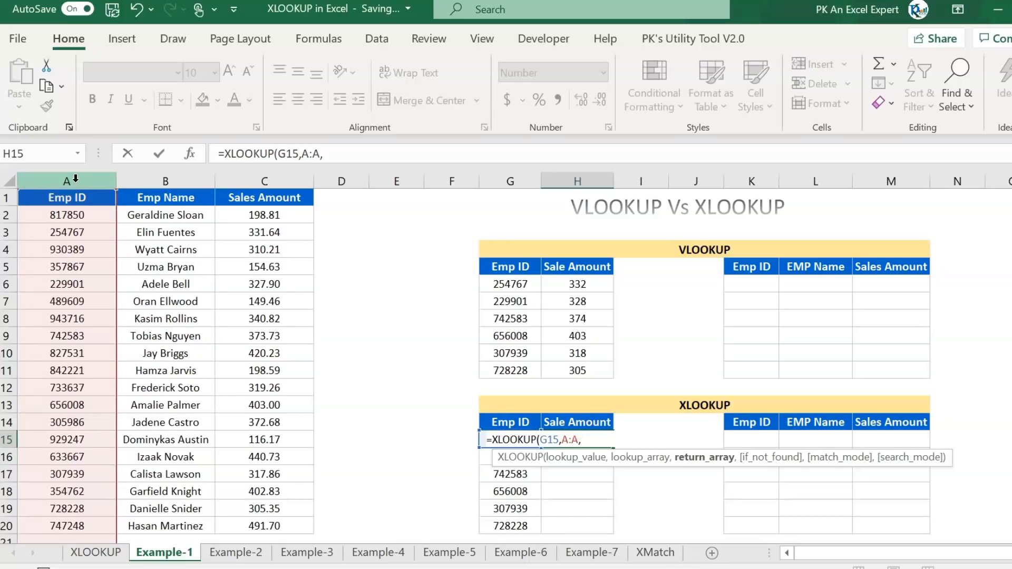
{"action": "left_click", "coordinate": [285, 181]}
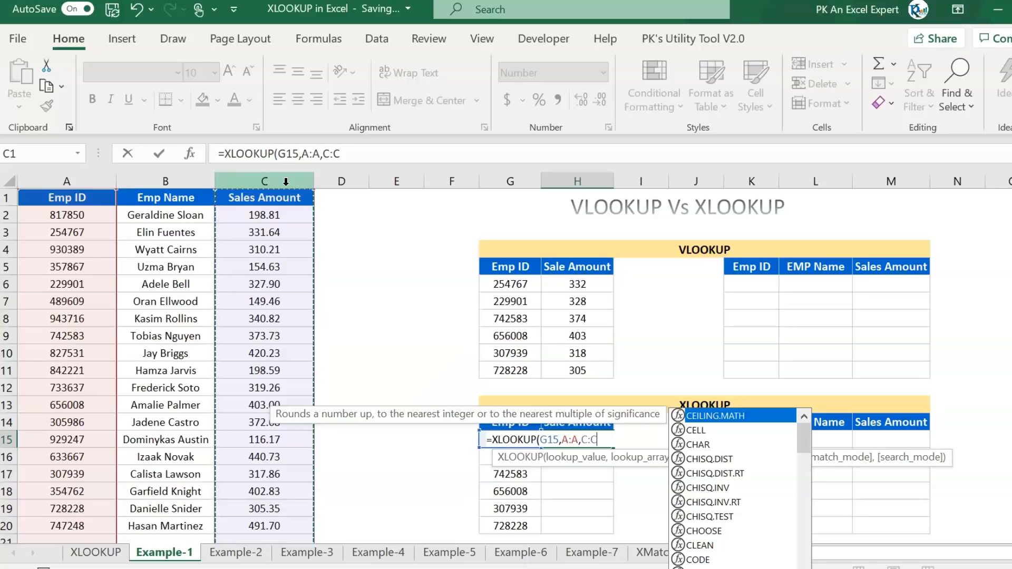
{"action": "type", "text": ")"}
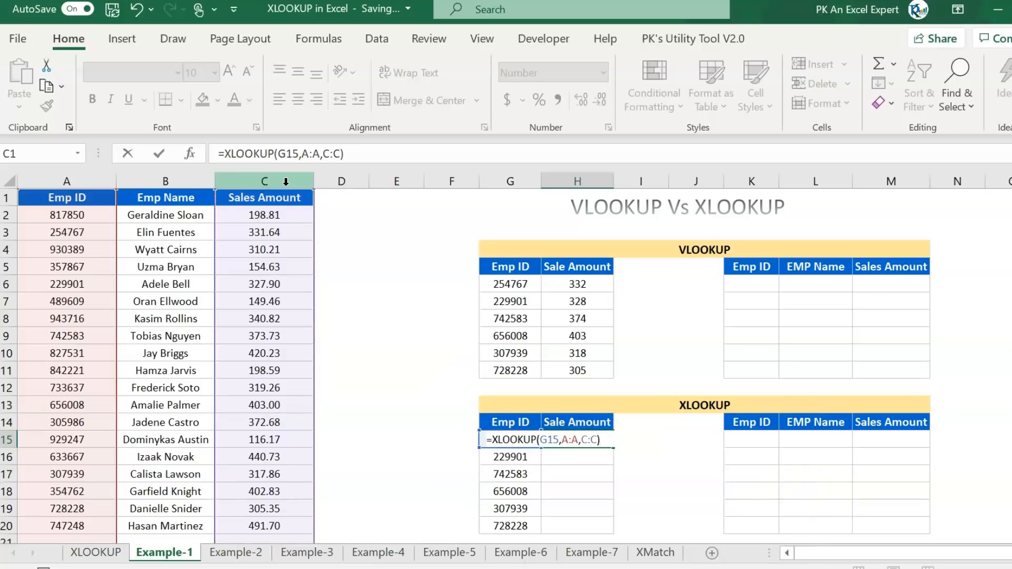
{"action": "key", "text": "ctrl+Return"}
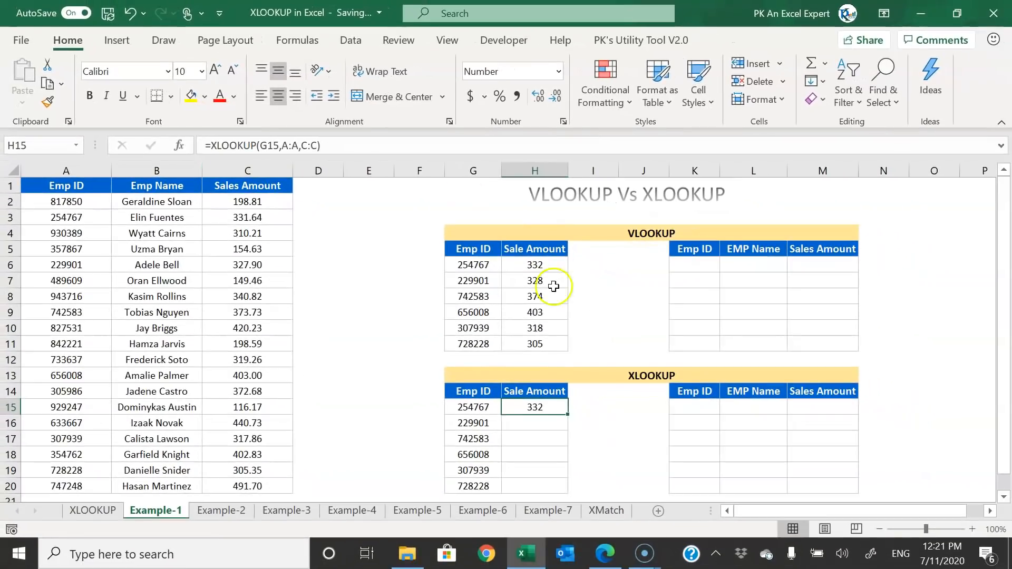
- Copy the XLOOKUP down to H20 and compare its formulas with the VLOOKUP column
{"action": "double_click", "coordinate": [569, 416]}
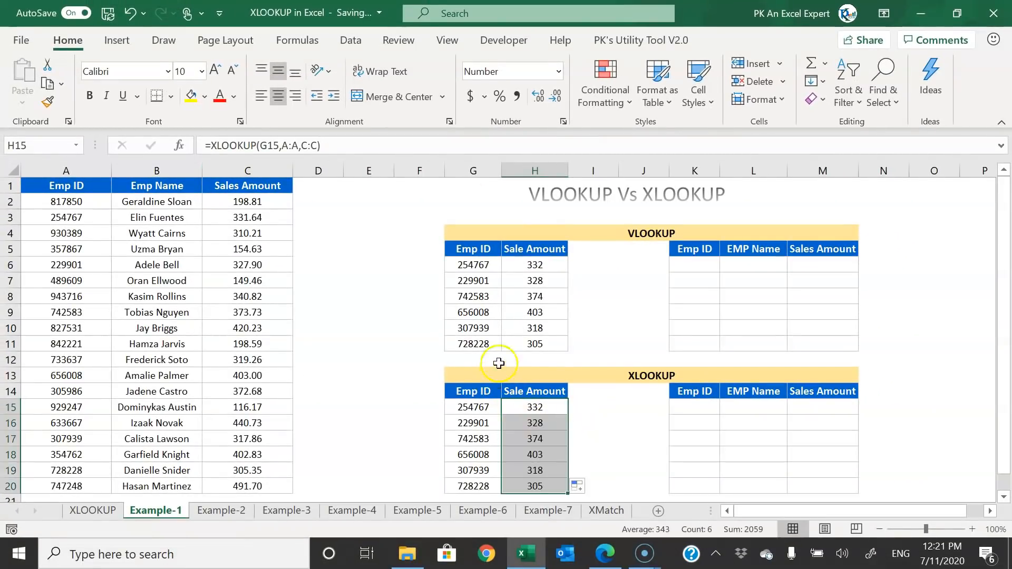
{"action": "left_click", "coordinate": [479, 265]}
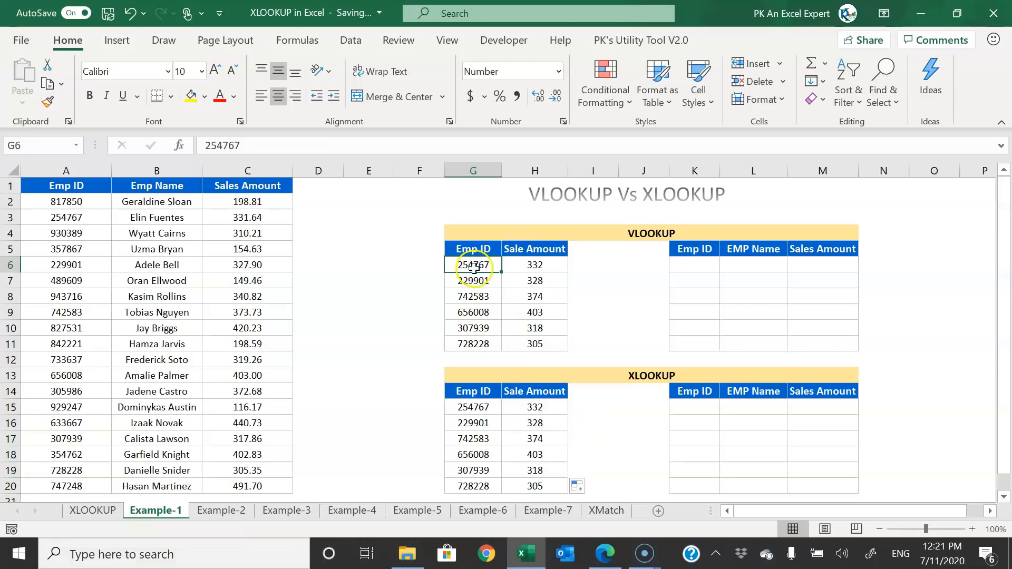
{"action": "left_click", "coordinate": [533, 296]}
{"action": "left_click", "coordinate": [536, 423]}
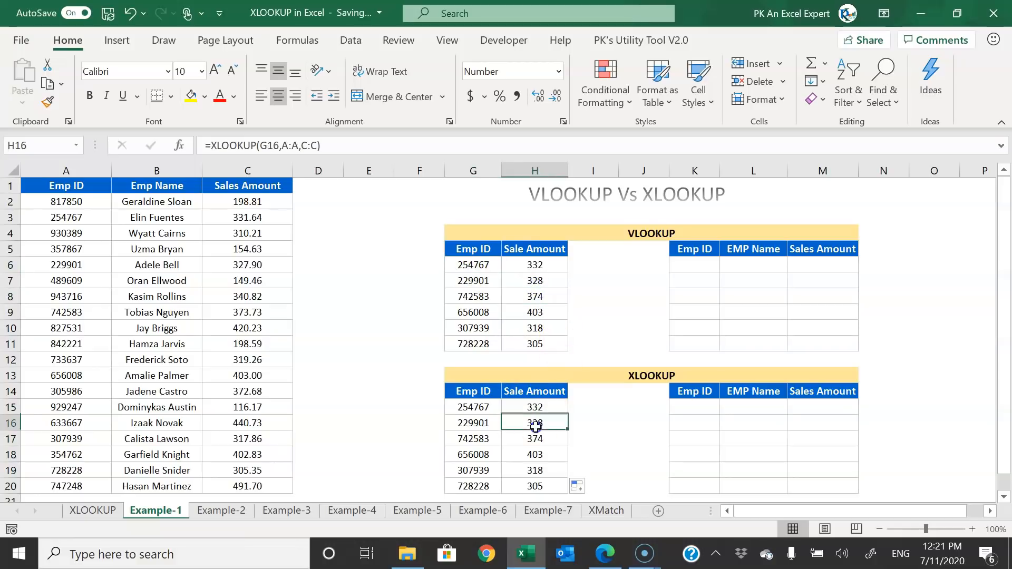
{"action": "key", "text": "ctrl+z"}
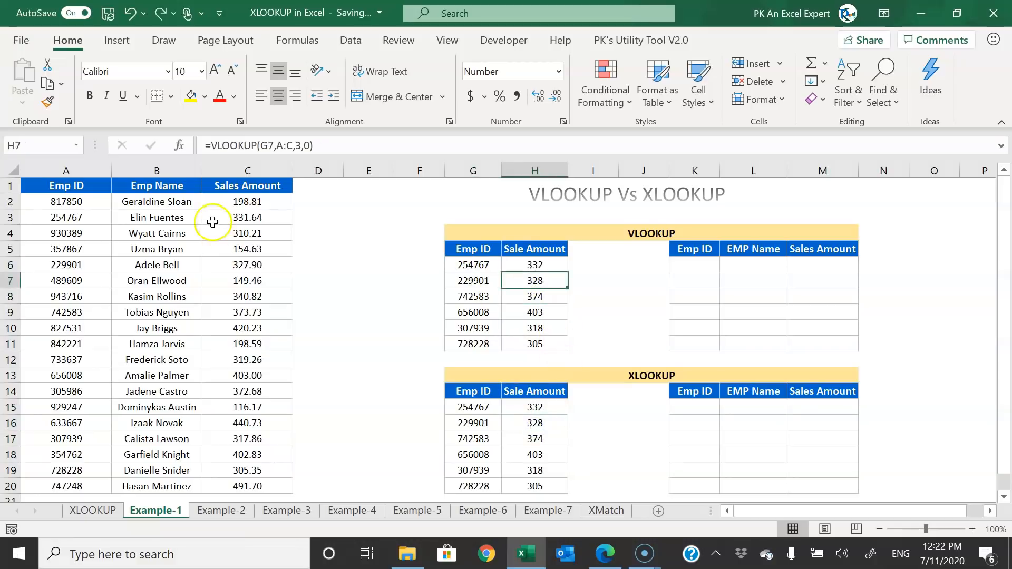
{"action": "left_click", "coordinate": [142, 186]}
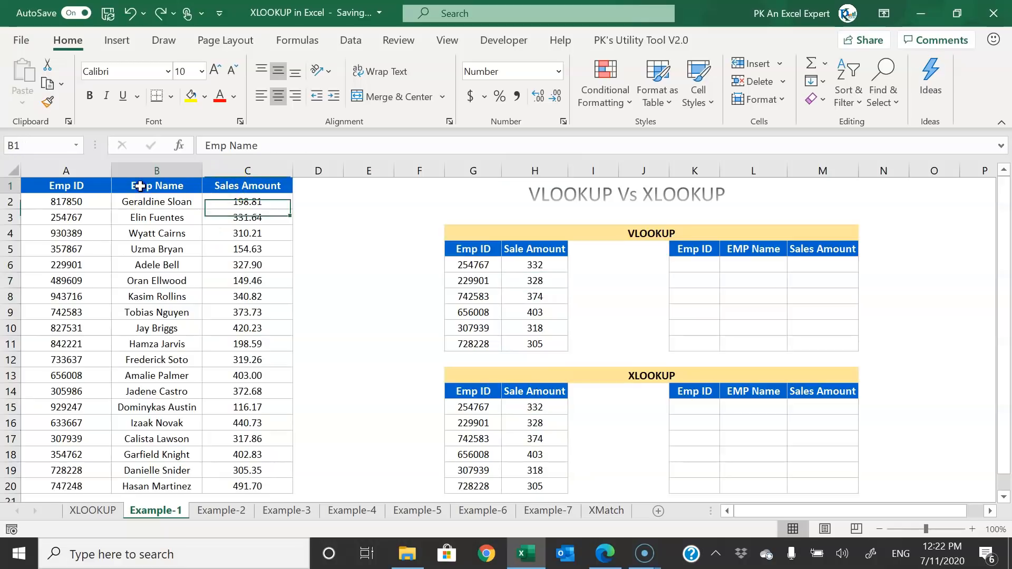
- Insert a new column before Sales Amount headed 'Supervisor'
{"action": "left_click", "coordinate": [247, 167]}
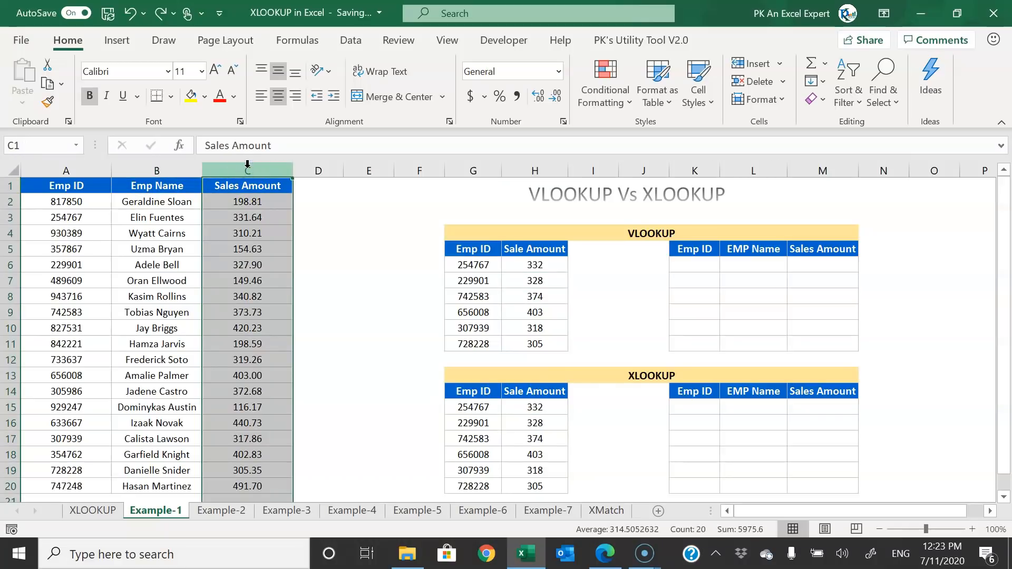
{"action": "right_click", "coordinate": [247, 165]}
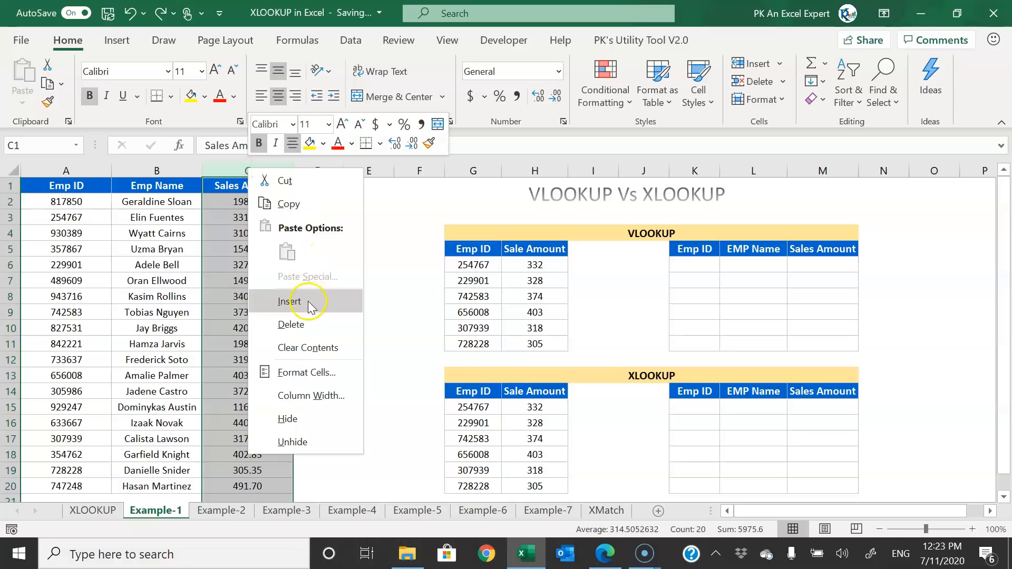
{"action": "left_click", "coordinate": [310, 307]}
{"action": "left_click", "coordinate": [253, 186]}
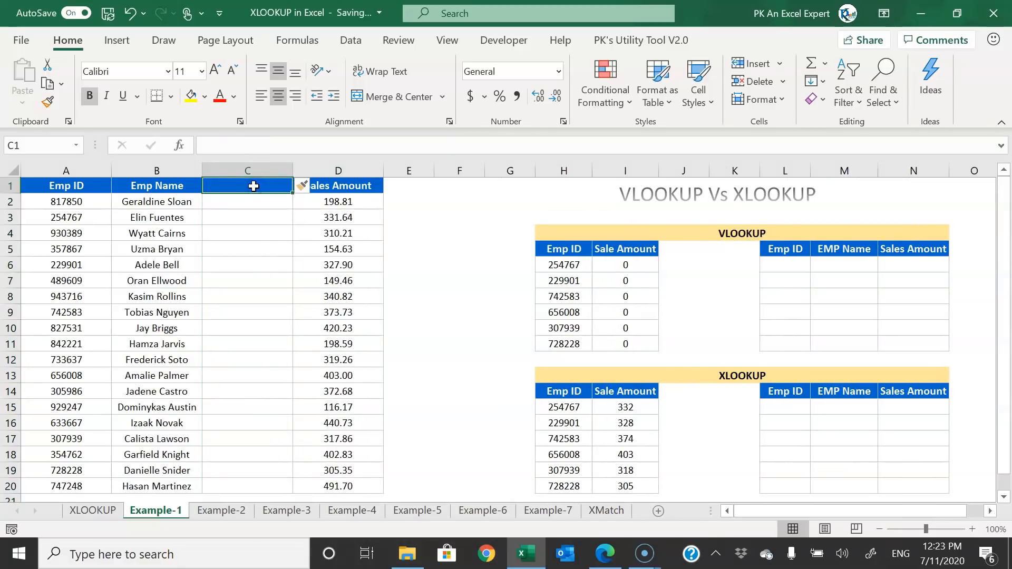
{"action": "type", "text": "Supervisor"}
{"action": "key", "text": "Return"}
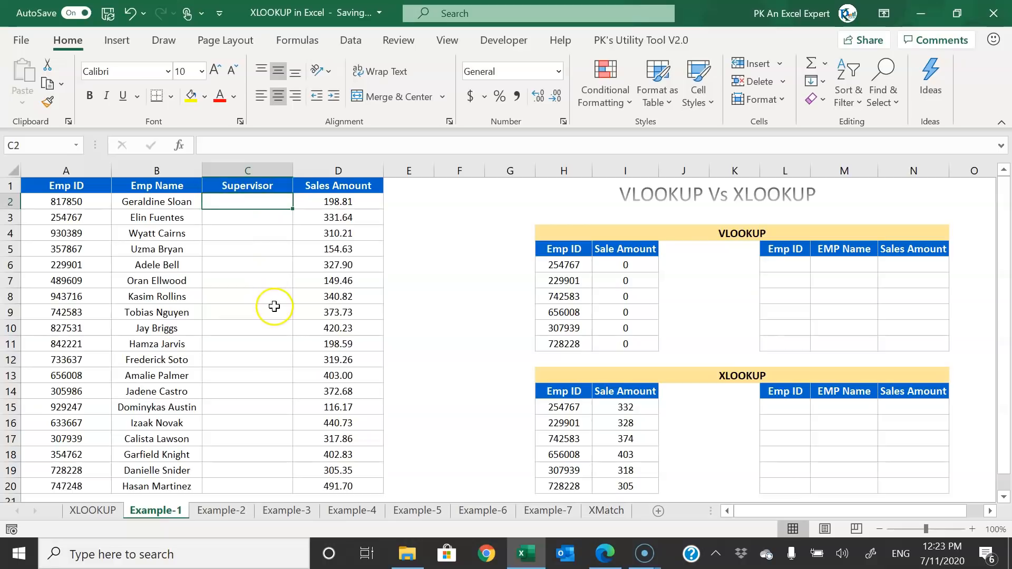
- Compare the VLOOKUP results now showing 0 with the still-correct XLOOKUP results
{"action": "left_click", "coordinate": [569, 266]}
{"action": "left_click_drag", "start_coordinate": [638, 267], "coordinate": [633, 337]}
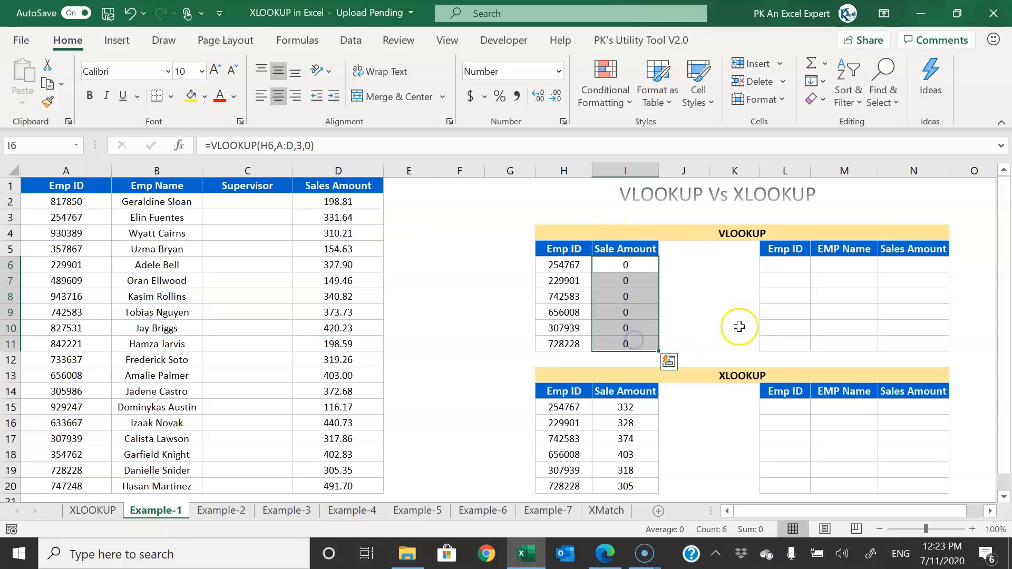
{"action": "left_click_drag", "start_coordinate": [630, 410], "coordinate": [635, 482]}
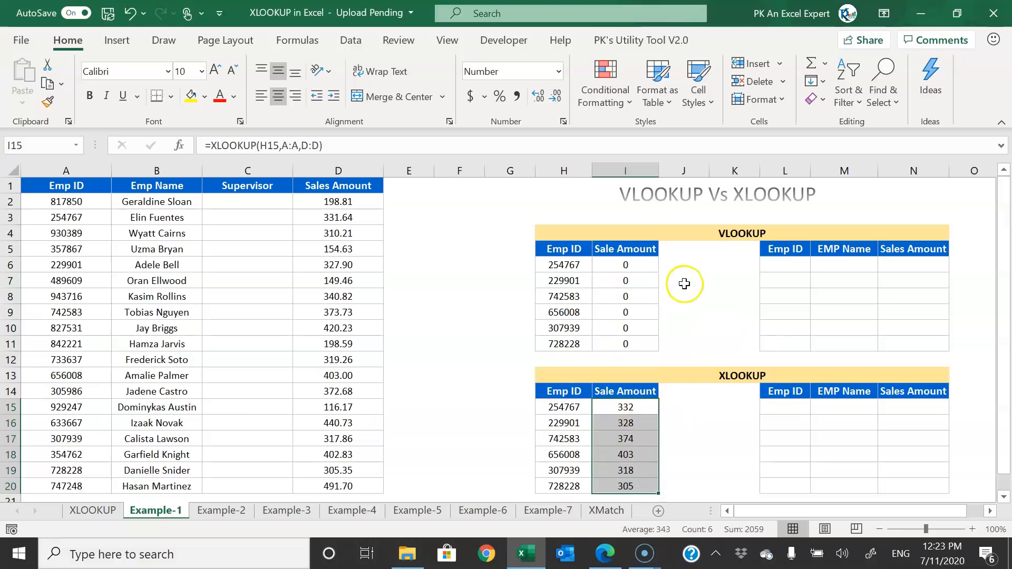
{"action": "left_click", "coordinate": [635, 264]}
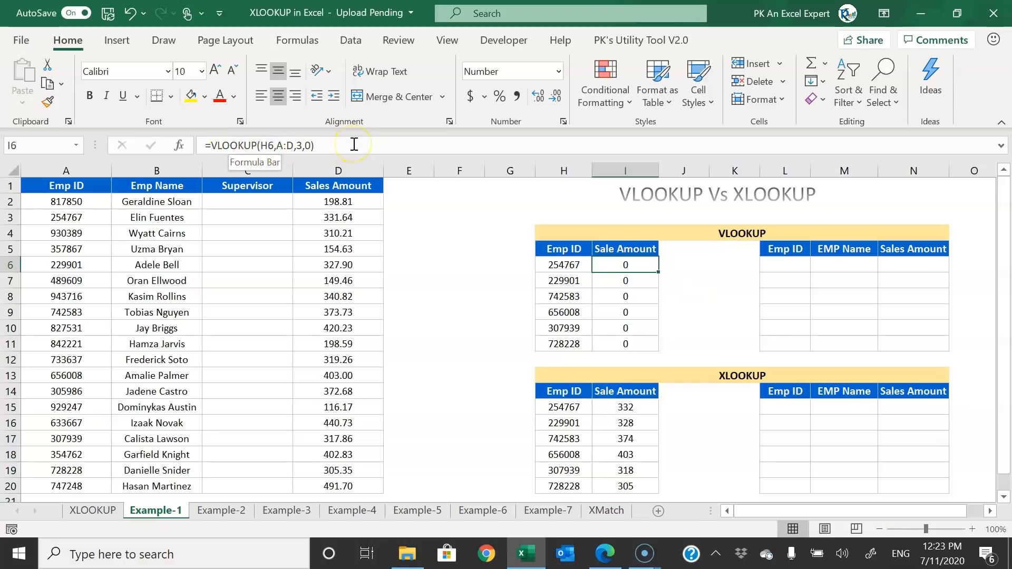
{"action": "left_click_drag", "start_coordinate": [254, 201], "coordinate": [255, 368]}
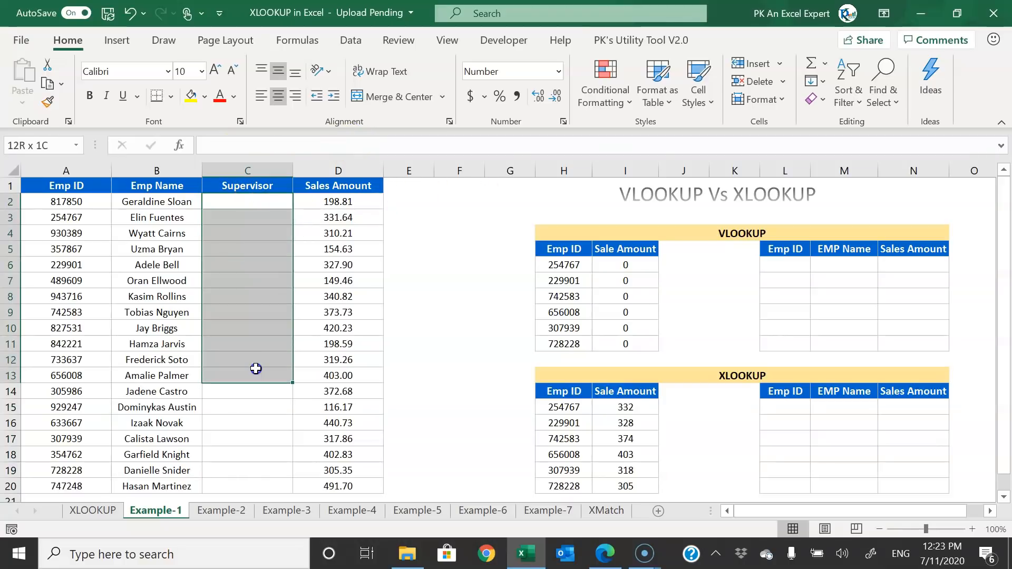
{"action": "left_click", "coordinate": [260, 206]}
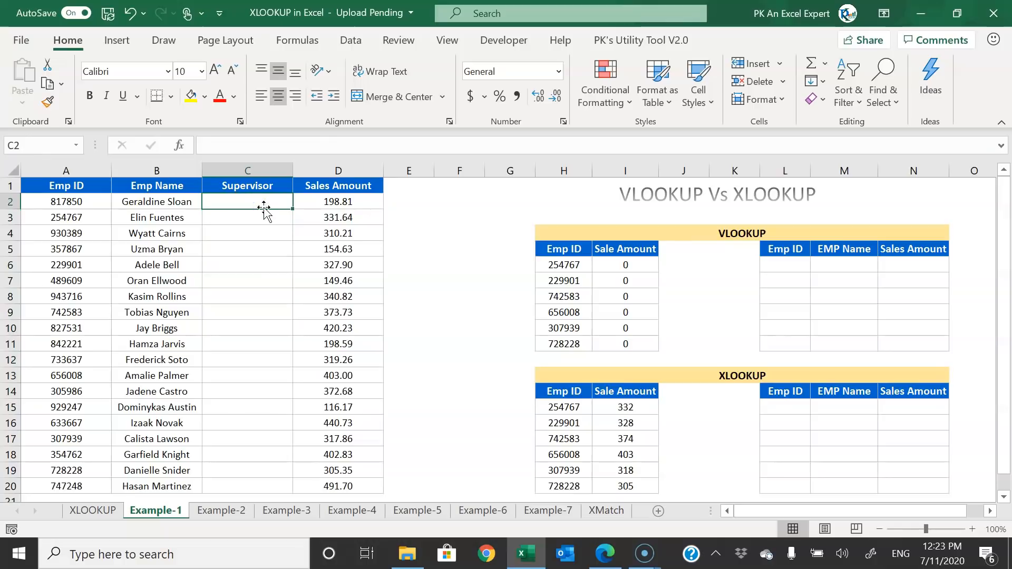
- Fill 'PK' down the Supervisor column, making the VLOOKUP results show PK
{"action": "type", "text": "PK"}
{"action": "key", "text": "Up"}
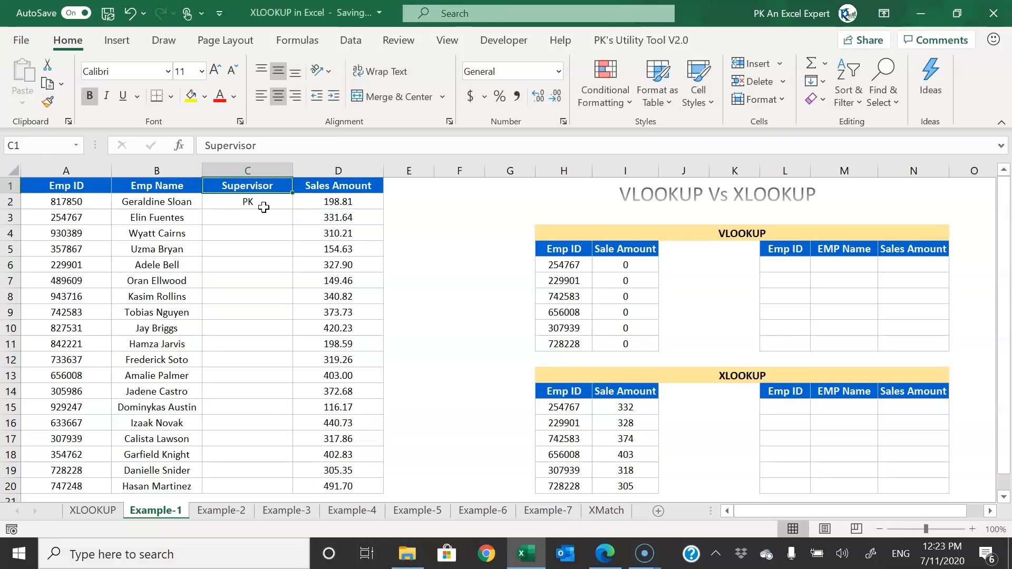
{"action": "left_click", "coordinate": [264, 207]}
{"action": "double_click", "coordinate": [292, 210]}
{"action": "left_click_drag", "start_coordinate": [625, 261], "coordinate": [630, 342]}
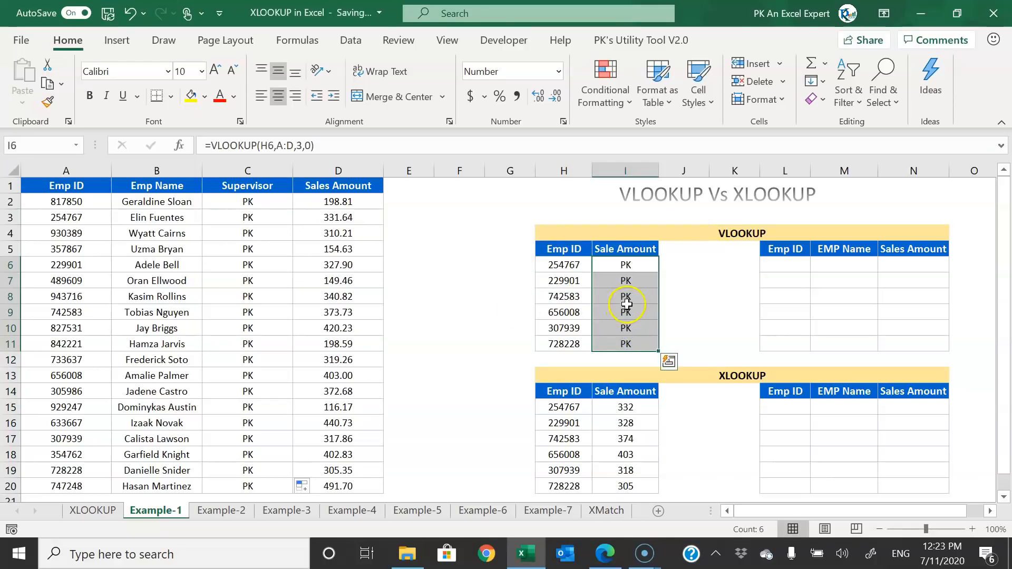
- Change the VLOOKUP column index to 4 and copy it down to I11
{"action": "left_click", "coordinate": [269, 203]}
{"action": "left_click", "coordinate": [635, 265]}
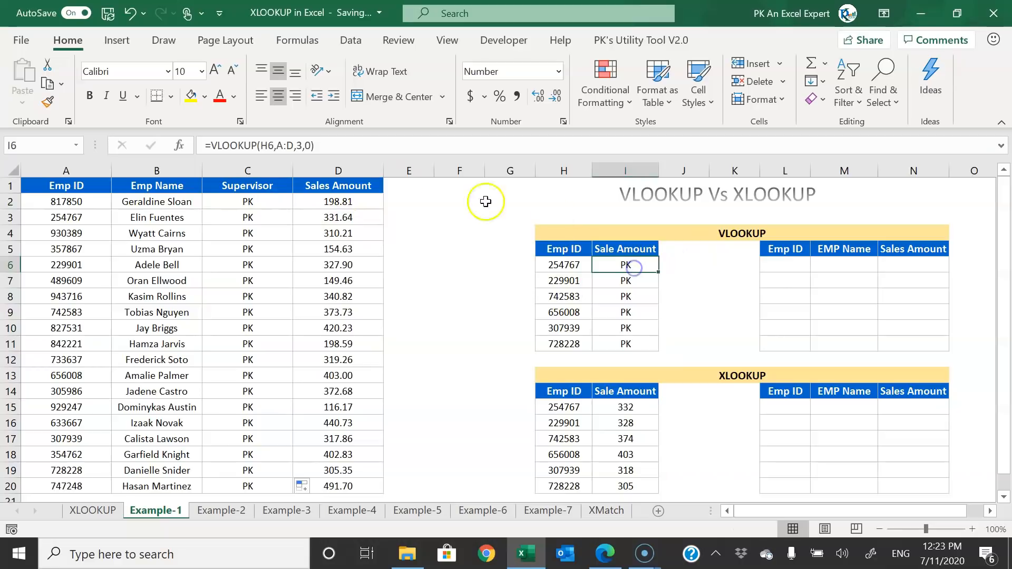
{"action": "left_click", "coordinate": [302, 147]}
{"action": "type", "text": "4"}
{"action": "key", "text": "ctrl+Return"}
{"action": "key", "text": "ctrl+shift+Down"}
{"action": "key", "text": "ctrl+d"}
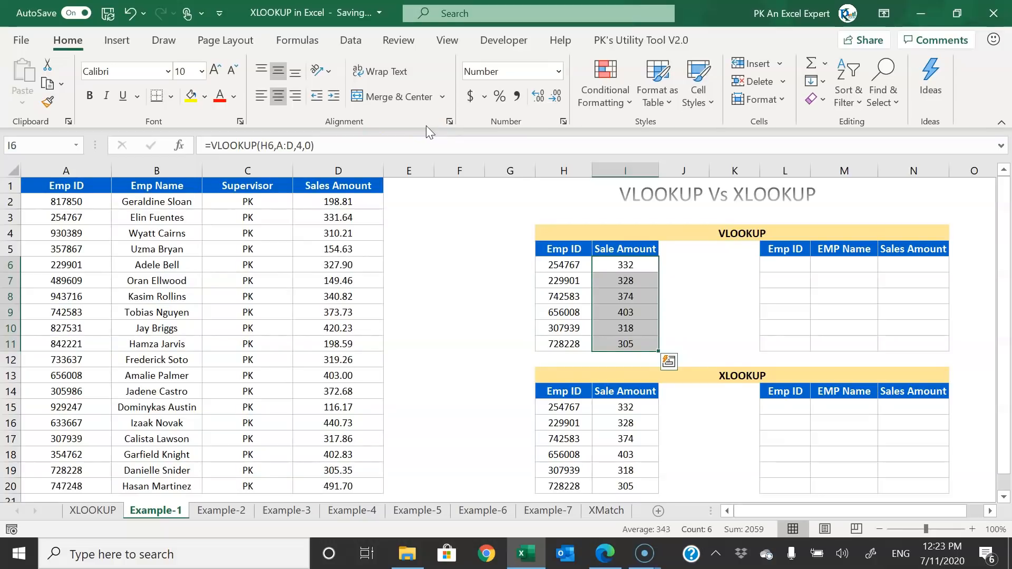
- Inspect the XLOOKUP formula in I15, then undo the PK entries and Supervisor column
{"action": "left_click", "coordinate": [620, 412]}
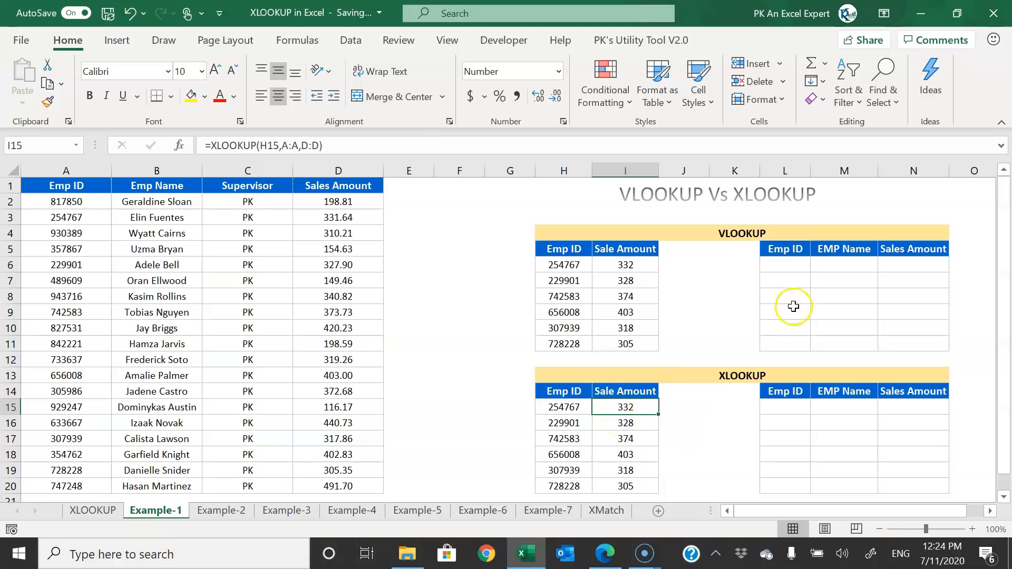
{"action": "left_click", "coordinate": [797, 268]}
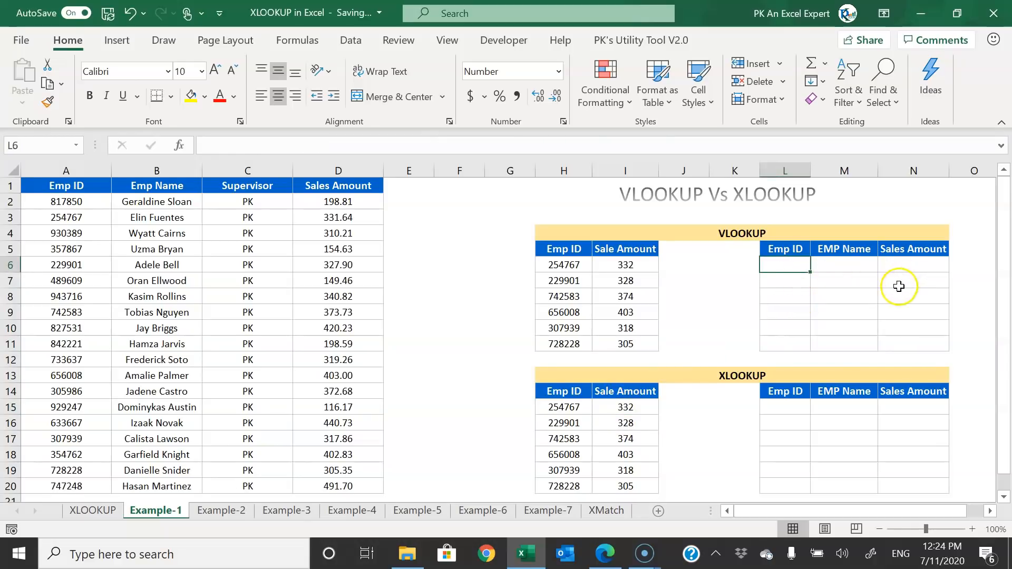
{"action": "key", "text": "ctrl+z"}
{"action": "key", "text": "ctrl+z"}
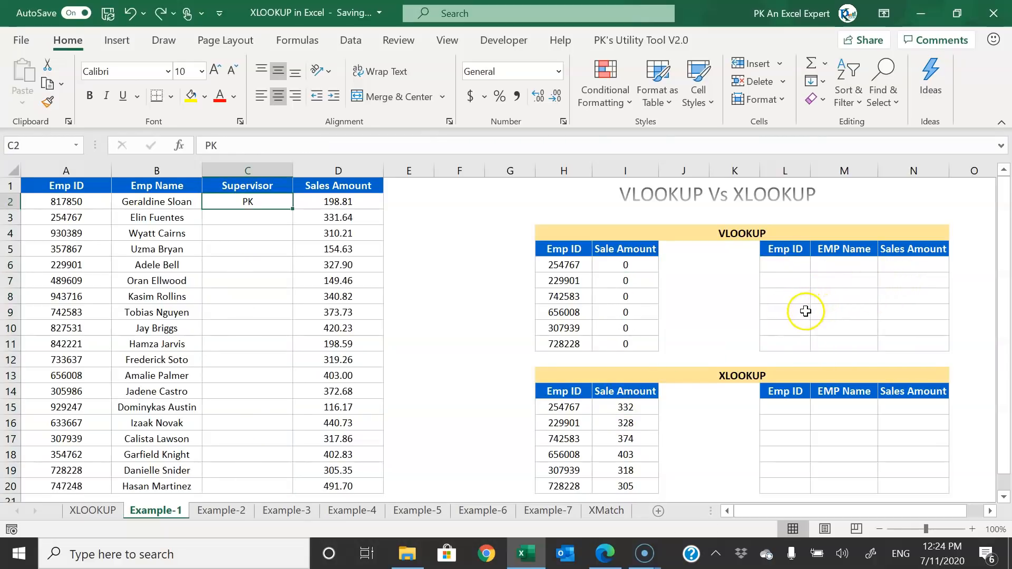
{"action": "key", "text": "ctrl+z"}
- Copy the six Emp IDs from G6:G11 into K6:K11 and K15:K20
{"action": "left_click_drag", "start_coordinate": [474, 264], "coordinate": [469, 340]}
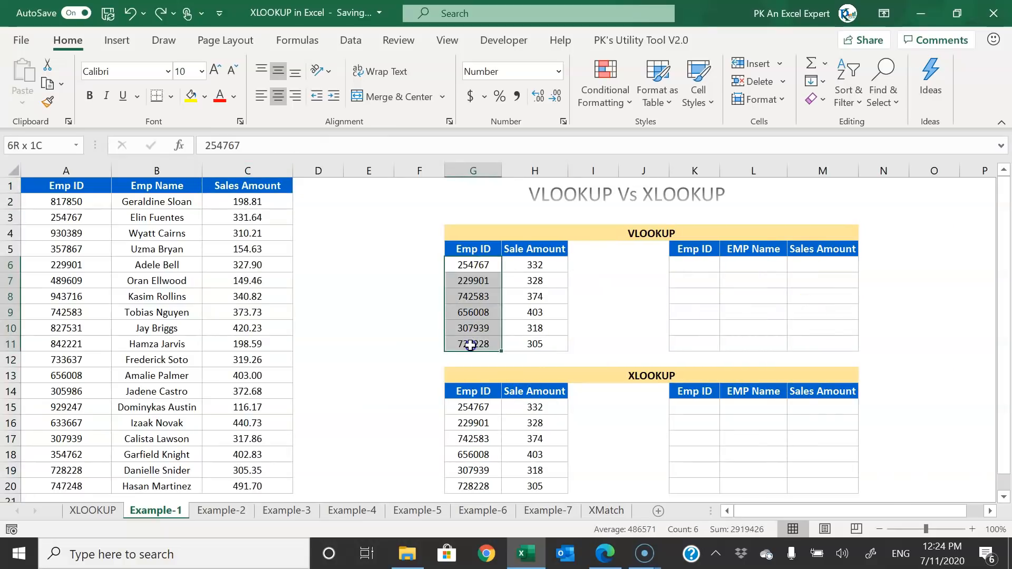
{"action": "key", "text": "ctrl+c"}
{"action": "right_click", "coordinate": [704, 272]}
{"action": "left_click", "coordinate": [733, 221]}
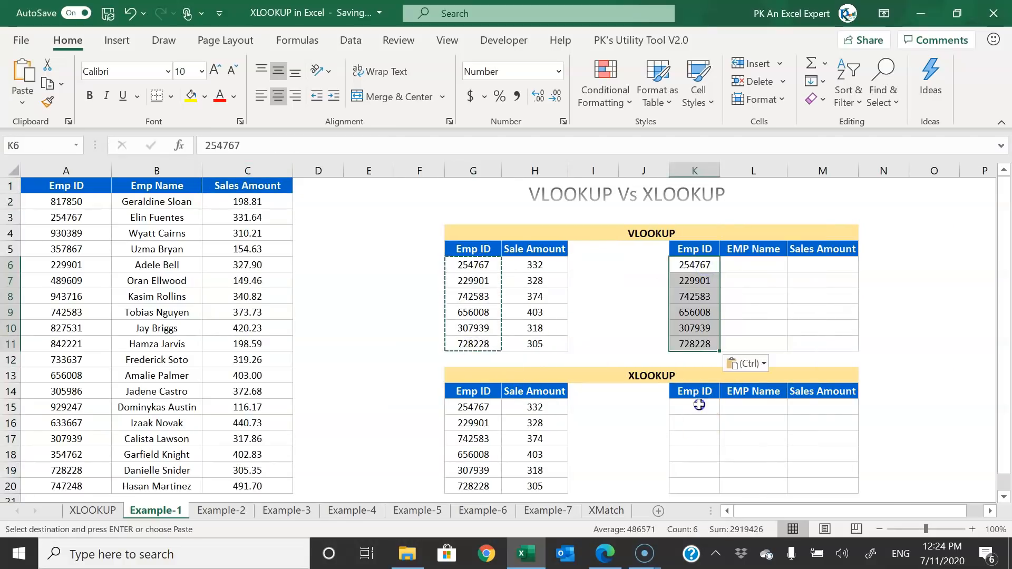
{"action": "left_click", "coordinate": [700, 405]}
{"action": "key", "text": "ctrl+v"}
{"action": "left_click", "coordinate": [748, 265]}
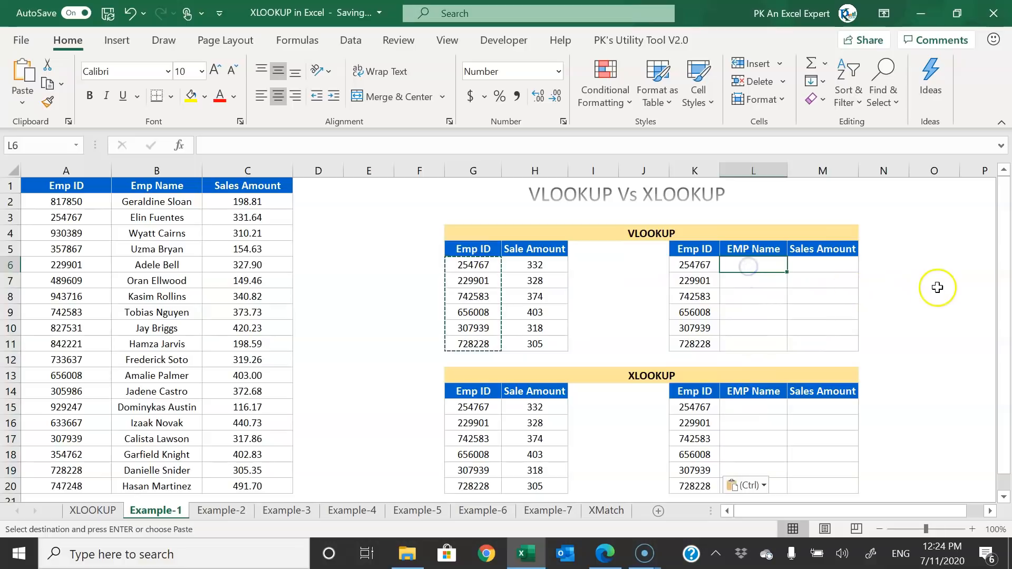
{"action": "key", "text": "Escape"}
- Point out the EMP Name and Sales Amount headers and source data, then select L6
{"action": "left_click", "coordinate": [752, 248]}
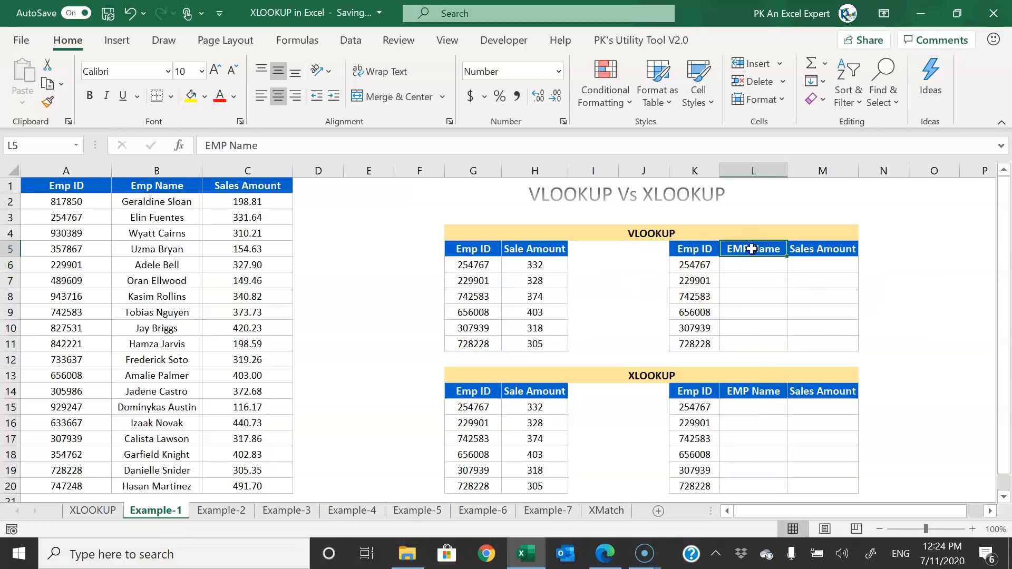
{"action": "left_click_drag", "start_coordinate": [780, 248], "coordinate": [801, 248]}
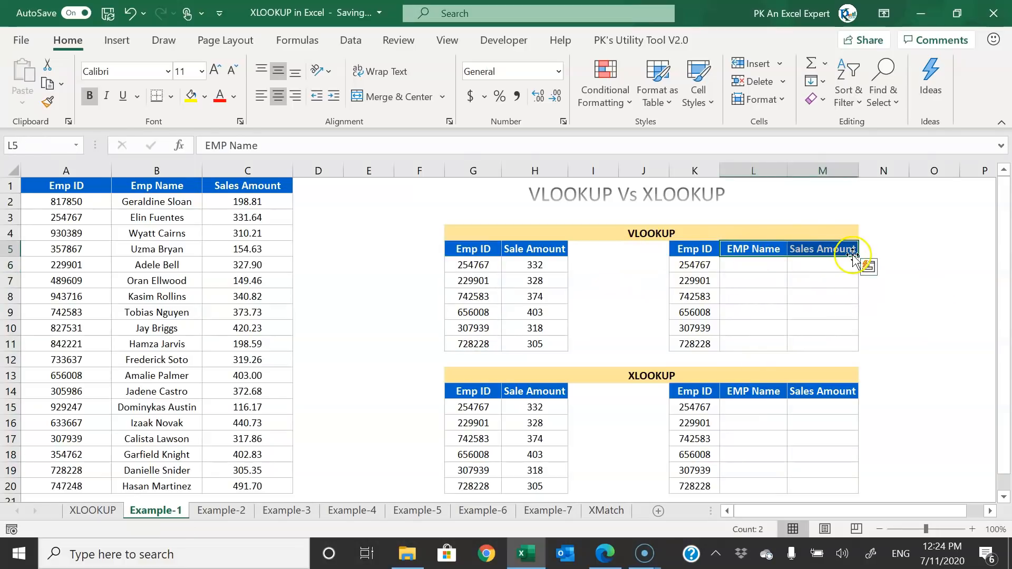
{"action": "left_click", "coordinate": [74, 170]}
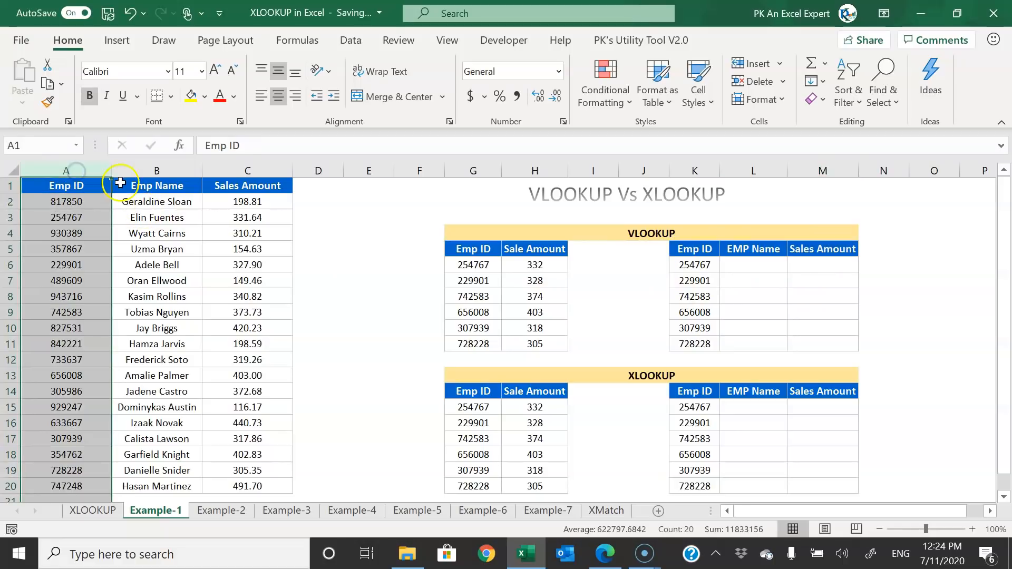
{"action": "left_click", "coordinate": [198, 187]}
{"action": "left_click_drag", "start_coordinate": [202, 187], "coordinate": [275, 391]}
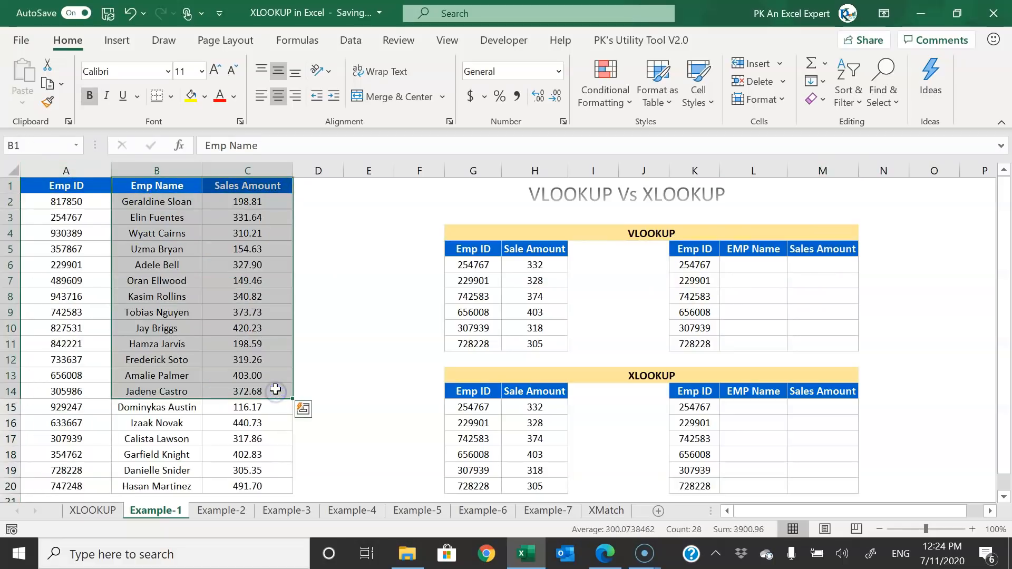
{"action": "left_click", "coordinate": [759, 264]}
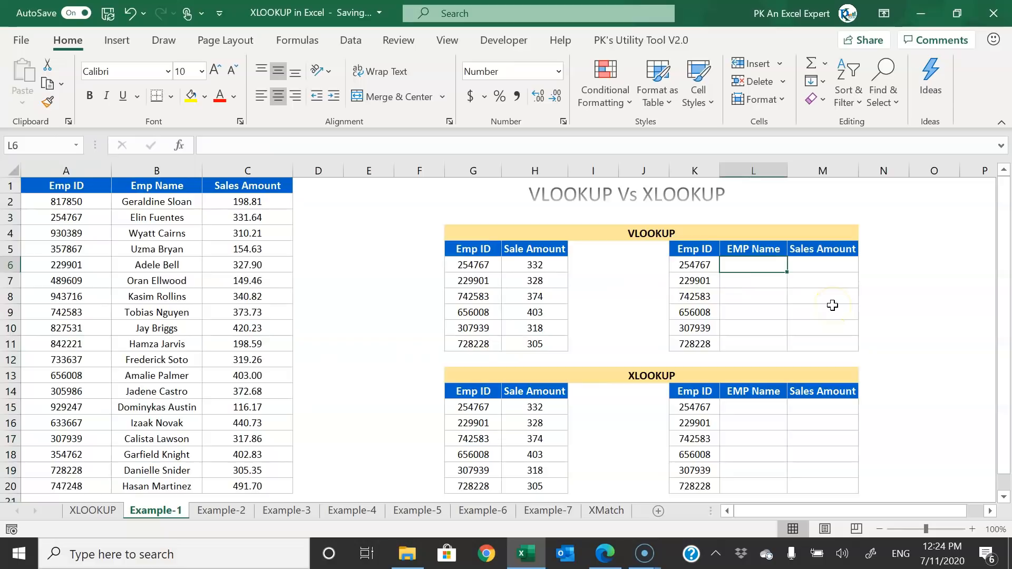
- Enter =VLOOKUP(K6,A:C,2,0) in L6 to return the employee name
{"action": "type", "text": "=vl"}
{"action": "key", "text": "Tab"}
{"action": "key", "text": "Left"}
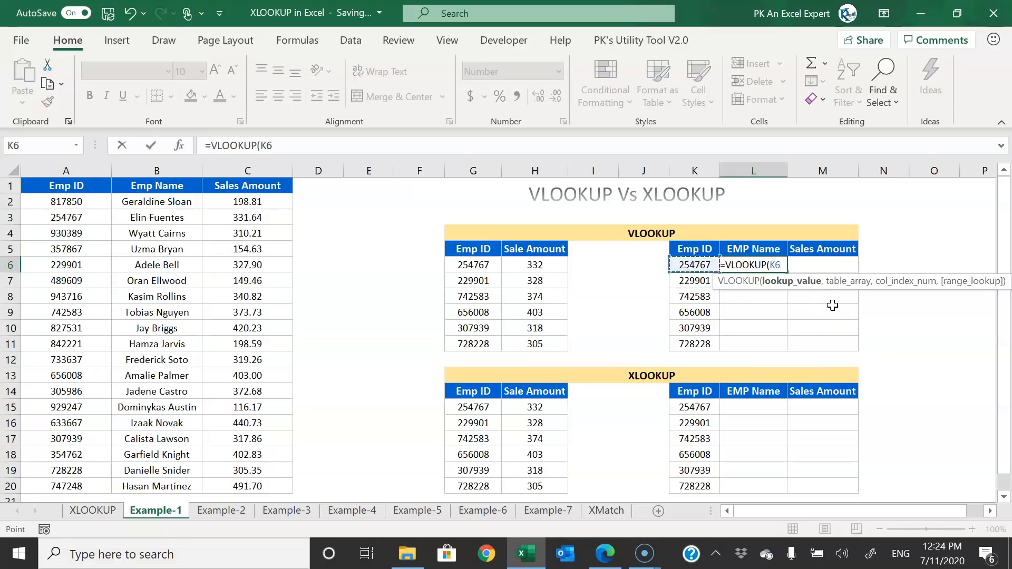
{"action": "type", "text": ","}
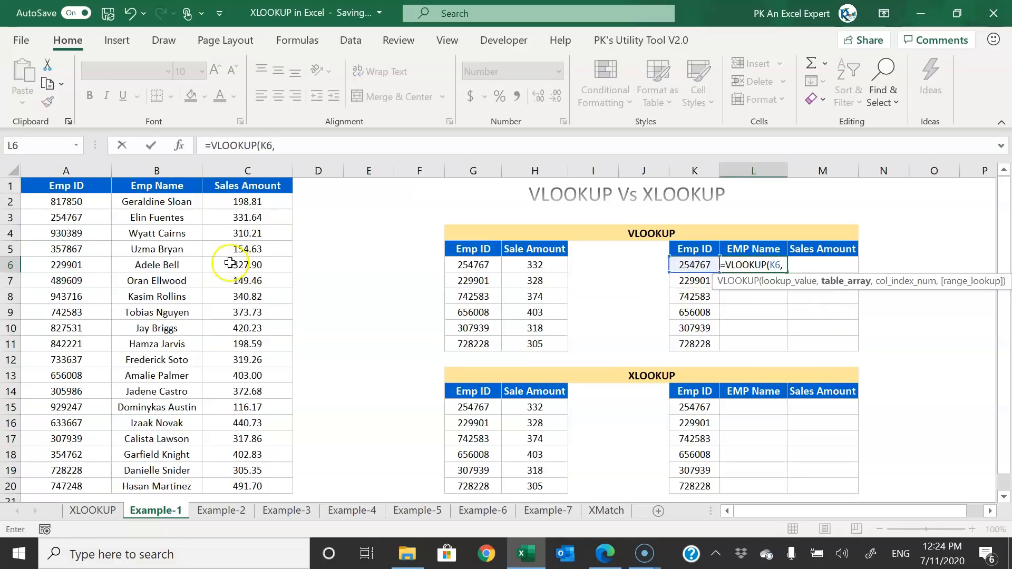
{"action": "left_click_drag", "start_coordinate": [67, 171], "coordinate": [247, 170]}
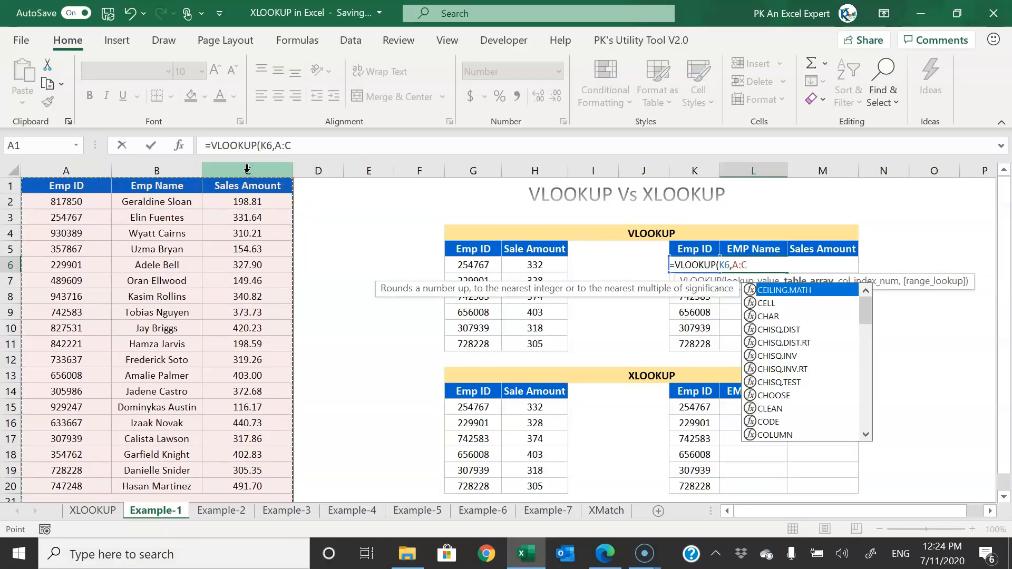
{"action": "type", "text": ",2,0"}
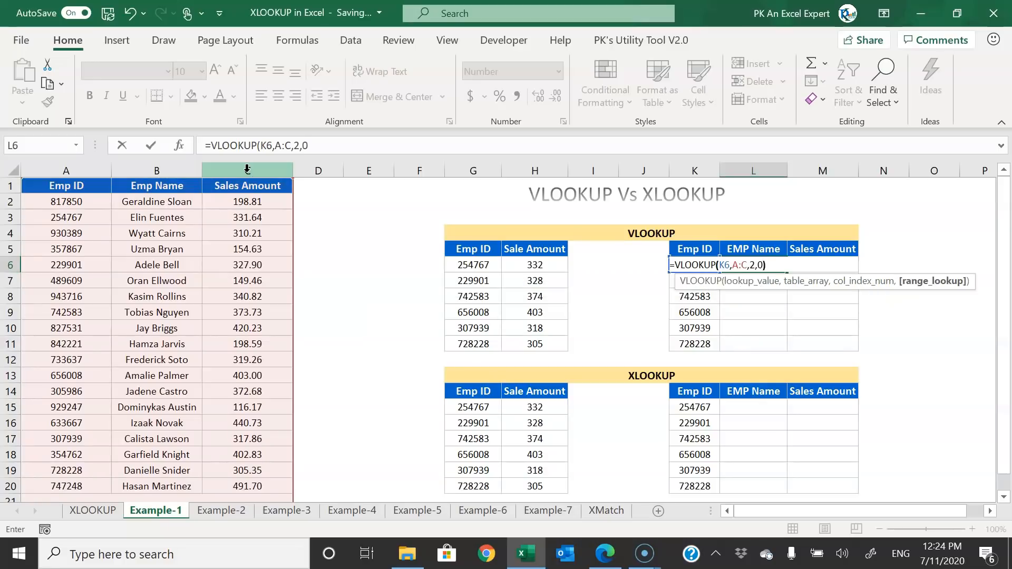
{"action": "key", "text": "Return"}
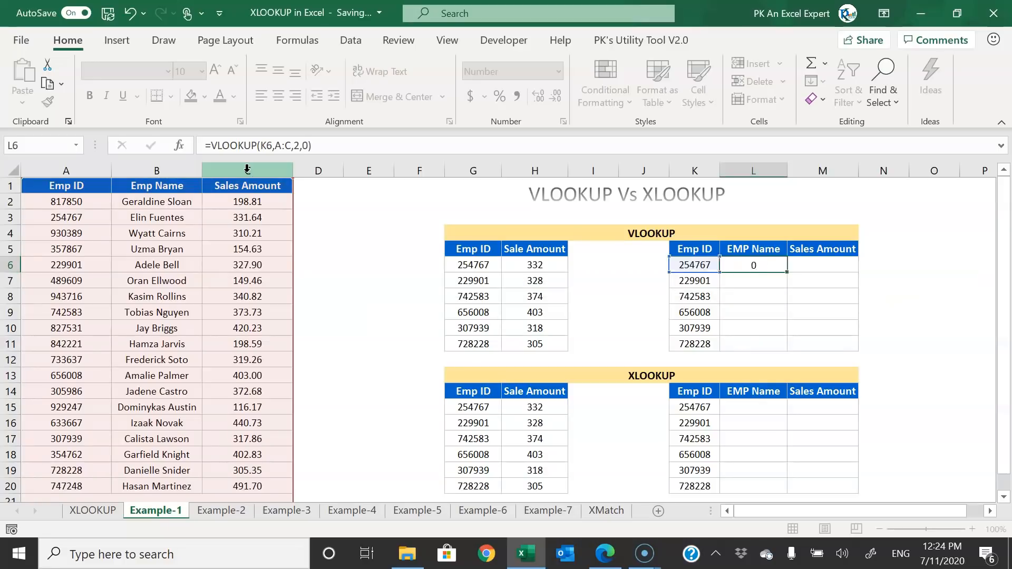
- Copy the VLOOKUP formula into M6, changing the column index to 3 for the sales amount
{"action": "left_click", "coordinate": [753, 262]}
{"action": "left_click_drag", "start_coordinate": [358, 146], "coordinate": [90, 136]}
{"action": "key", "text": "ctrl+c"}
{"action": "key", "text": "Escape"}
{"action": "left_click", "coordinate": [838, 266]}
{"action": "key", "text": "ctrl+v"}
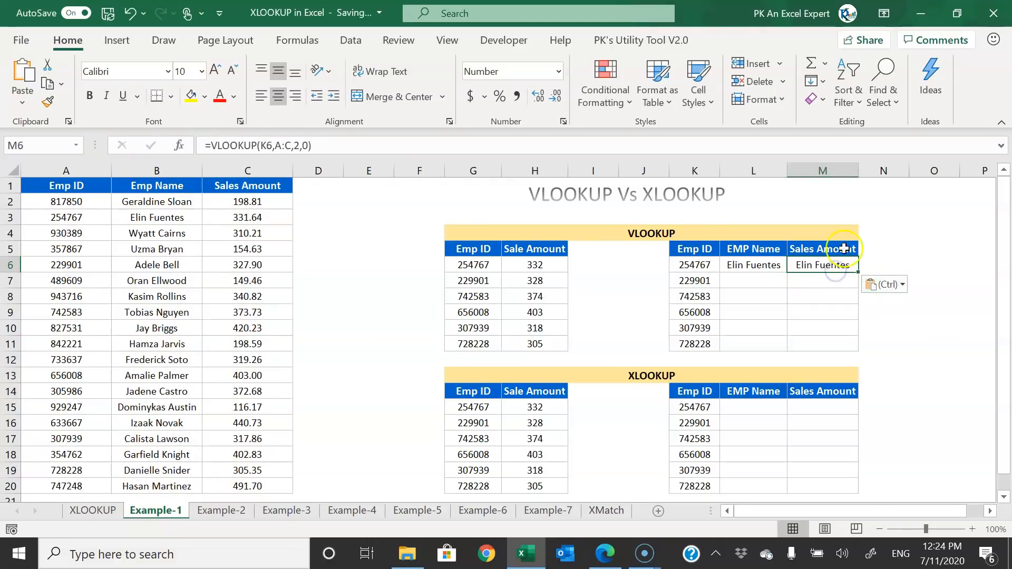
{"action": "double_click", "coordinate": [295, 145]}
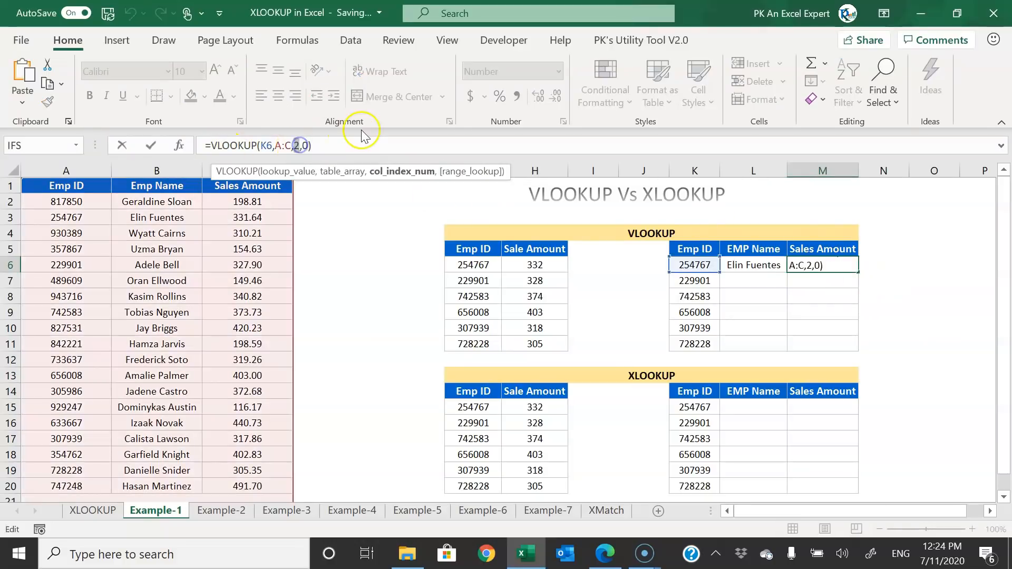
{"action": "type", "text": "3"}
{"action": "key", "text": "Return"}
- Fill the L6:M6 formulas down to row 11 and review the results
{"action": "key", "text": "Up"}
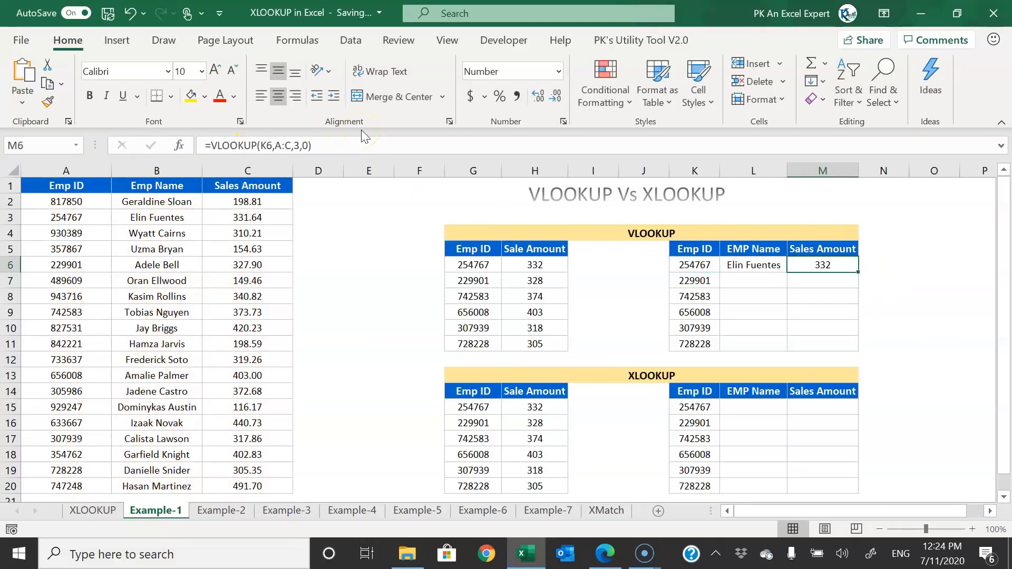
{"action": "left_click_drag", "start_coordinate": [738, 264], "coordinate": [827, 266]}
{"action": "double_click", "coordinate": [862, 272]}
{"action": "left_click", "coordinate": [745, 265]}
{"action": "left_click_drag", "start_coordinate": [744, 265], "coordinate": [838, 345]}
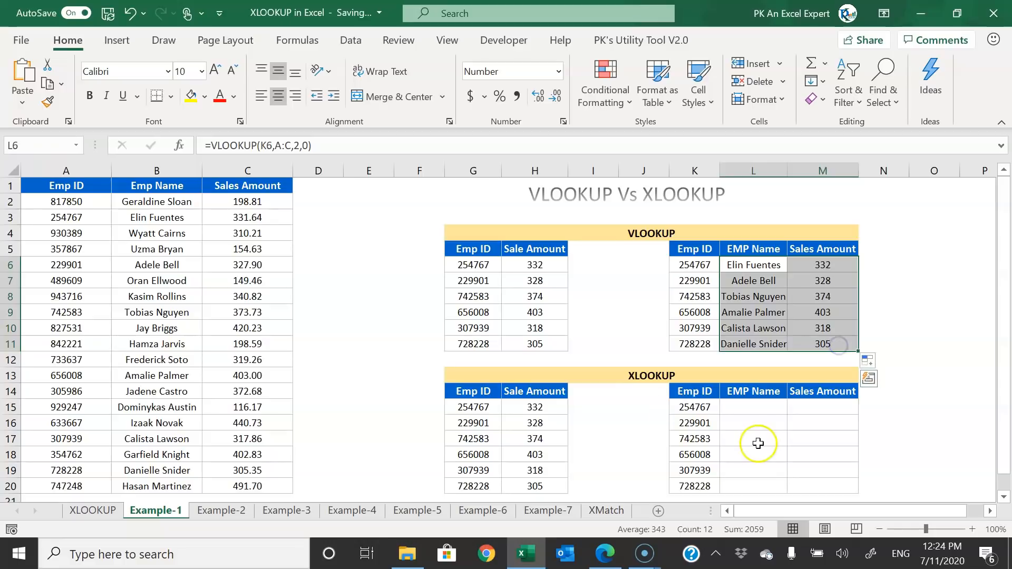
{"action": "left_click", "coordinate": [758, 407]}
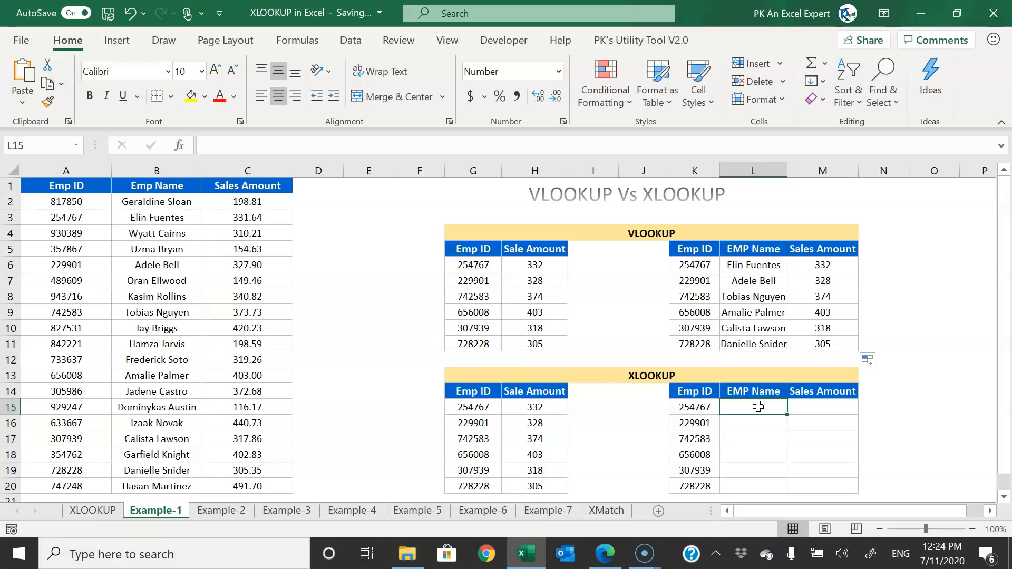
- Enter =XLOOKUP(K15,A:A,B:C) in L15 so name and amount spill across L15:M15
{"action": "type", "text": "=xl"}
{"action": "key", "text": "Tab"}
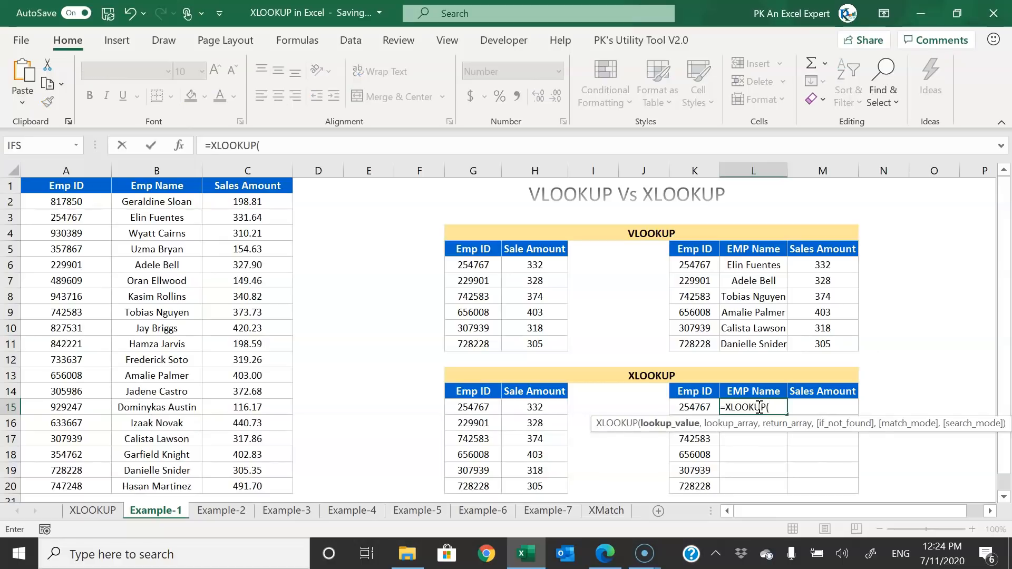
{"action": "key", "text": "Left"}
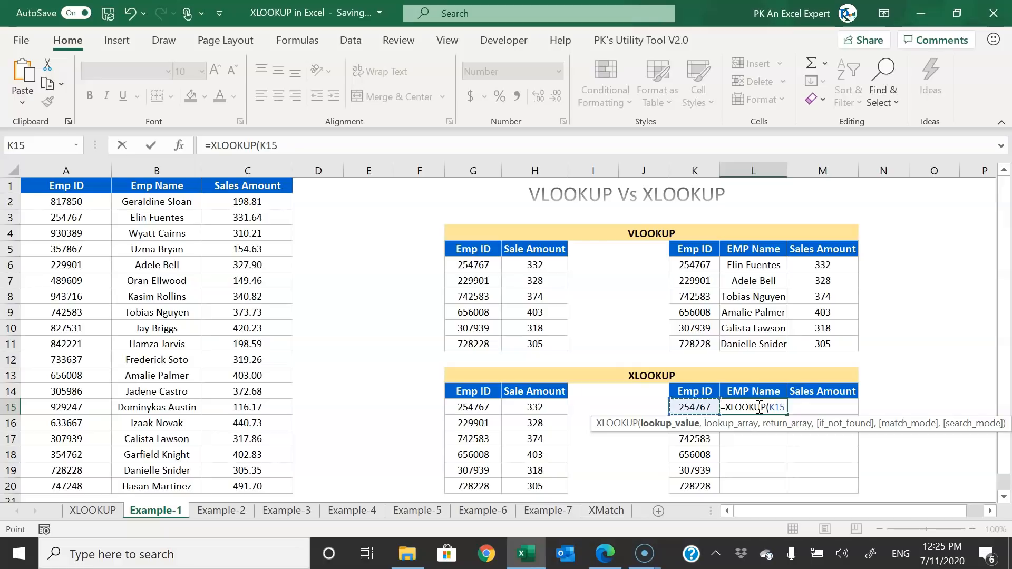
{"action": "type", "text": ","}
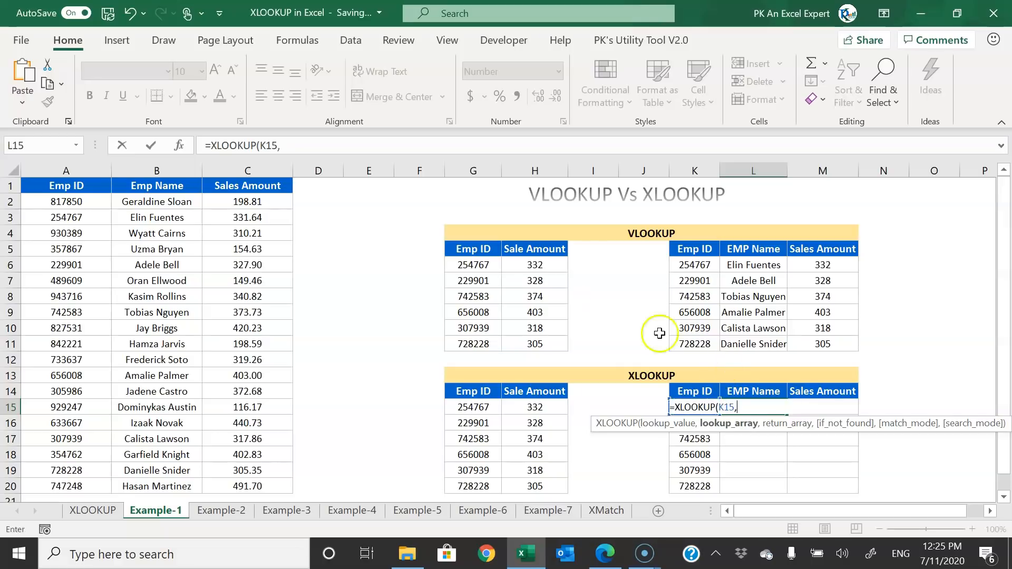
{"action": "left_click", "coordinate": [85, 170]}
{"action": "type", "text": ","}
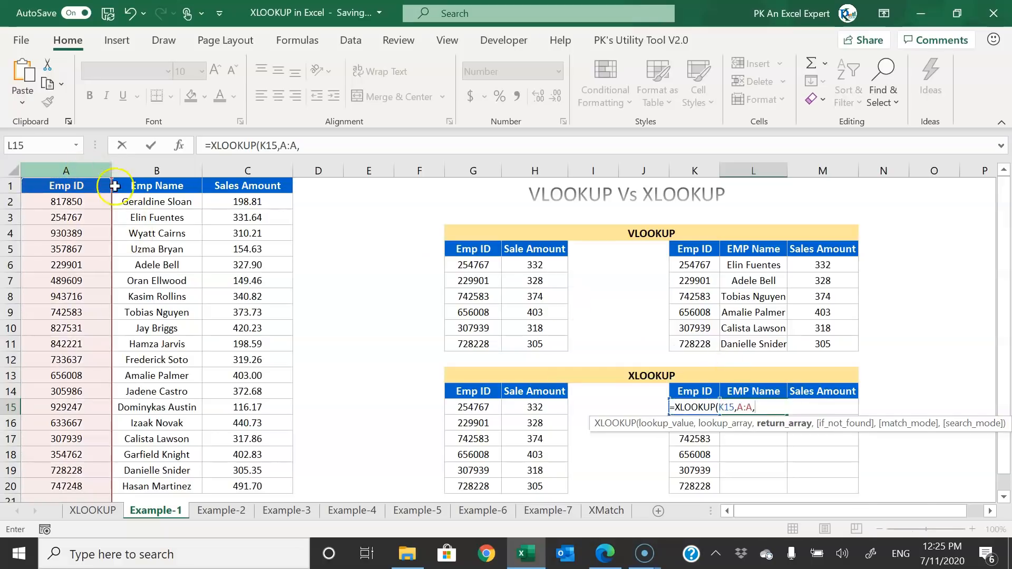
{"action": "left_click_drag", "start_coordinate": [161, 169], "coordinate": [251, 167]}
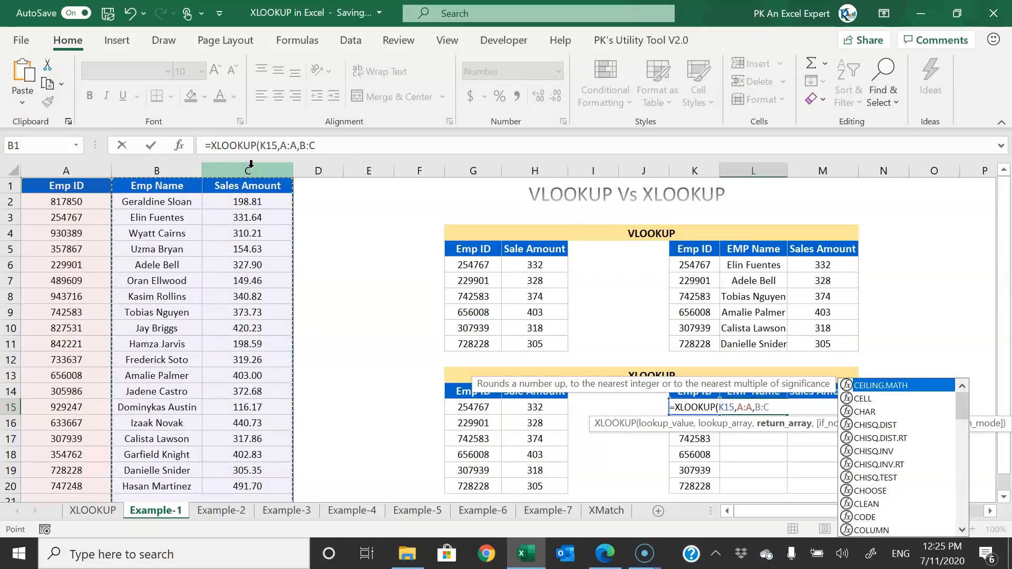
{"action": "type", "text": ")"}
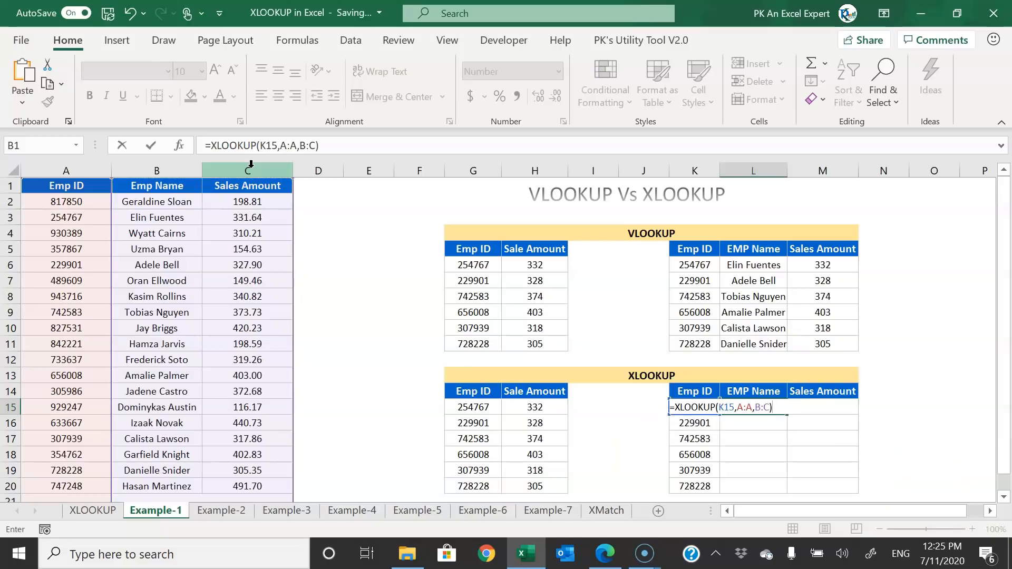
{"action": "key", "text": "Return"}
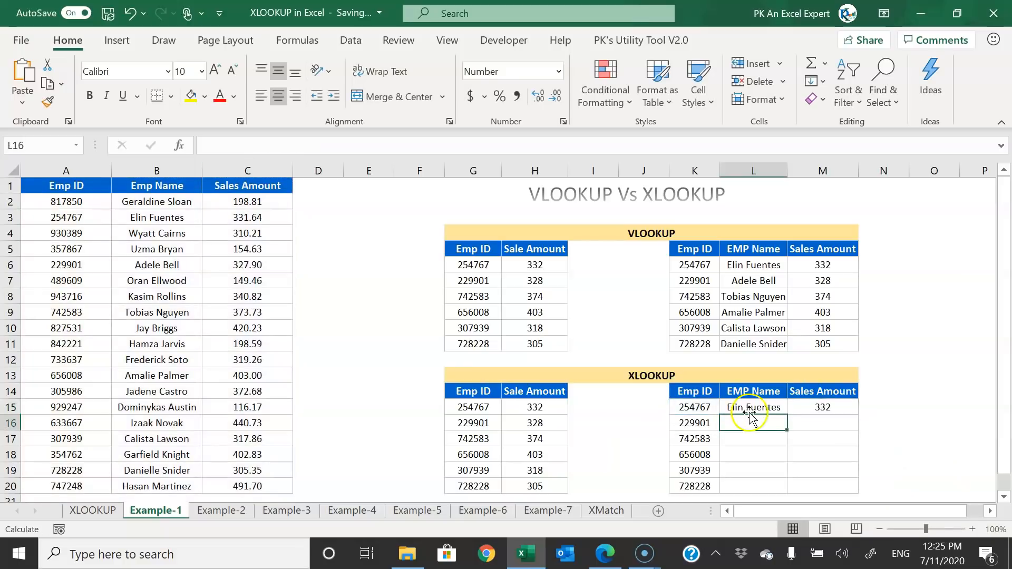
- Fill the XLOOKUP formula down L15:L20 with Ctrl+D
{"action": "left_click_drag", "start_coordinate": [751, 411], "coordinate": [824, 407]}
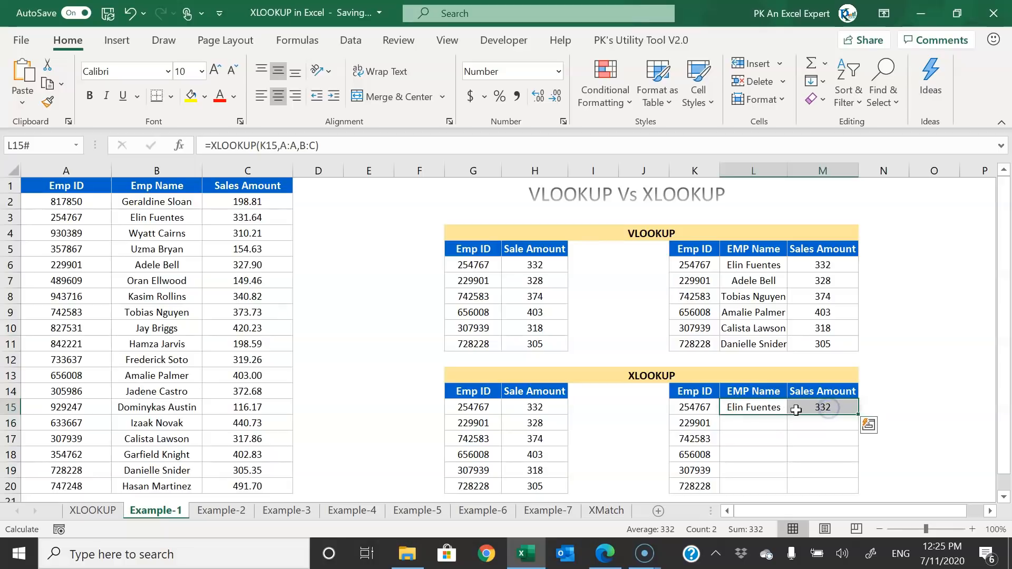
{"action": "key", "text": "Left"}
{"action": "key", "text": "ctrl+Down"}
{"action": "key", "text": "Right"}
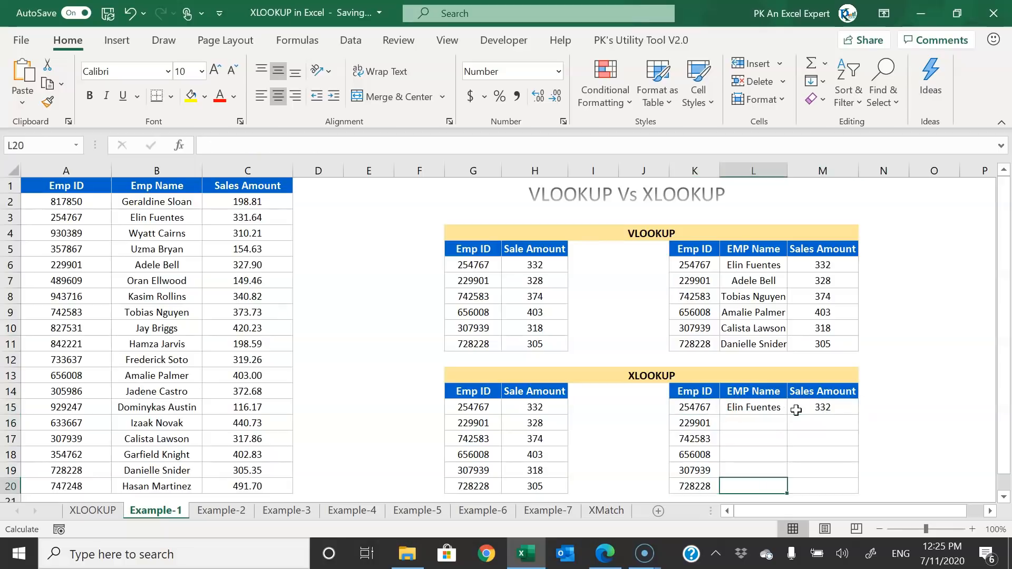
{"action": "key", "text": "ctrl+shift+Up"}
{"action": "key", "text": "ctrl+d"}
{"action": "key", "text": "Up"}
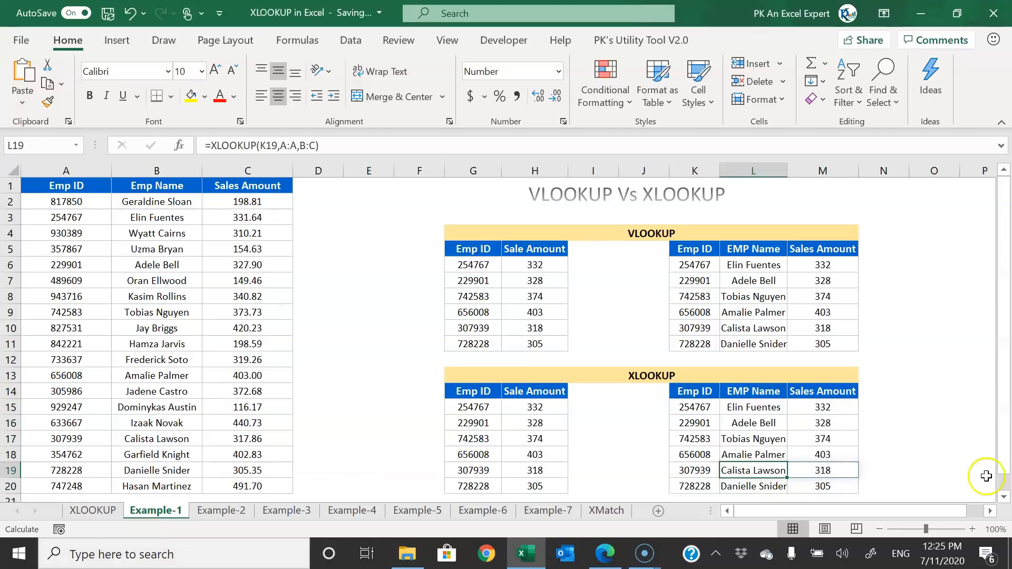
- Check the spilled amounts and filled XLOOKUP formulas in rows 15 to 20
{"action": "left_click", "coordinate": [823, 411]}
{"action": "left_click", "coordinate": [763, 421]}
{"action": "left_click", "coordinate": [761, 441]}
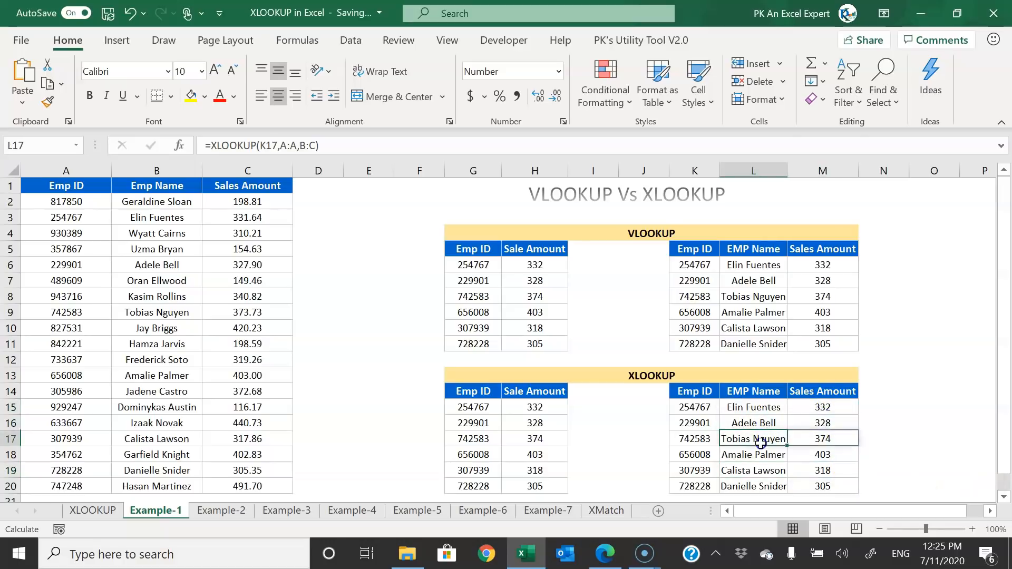
{"action": "left_click", "coordinate": [768, 453]}
{"action": "left_click", "coordinate": [768, 486]}
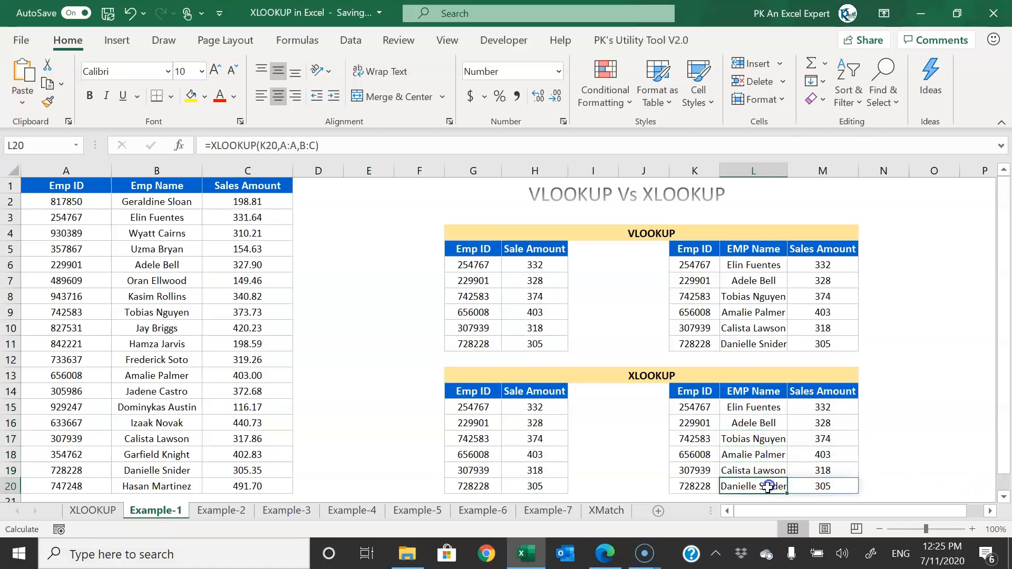
{"action": "left_click", "coordinate": [764, 409]}
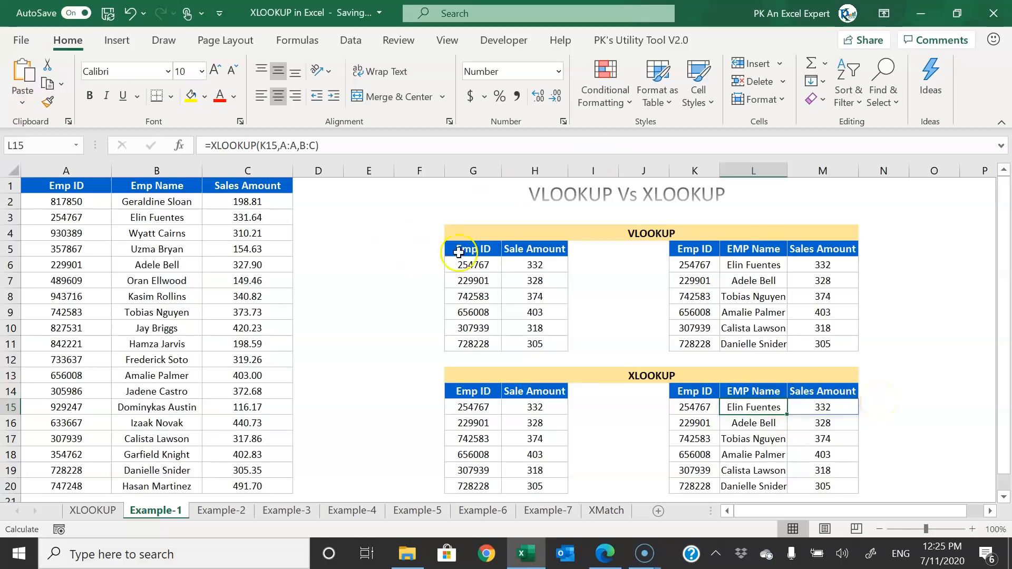
- Copy the six Emp IDs from Example-1 G6:G11 into Example-2's Emp ID columns
{"action": "left_click", "coordinate": [221, 510]}
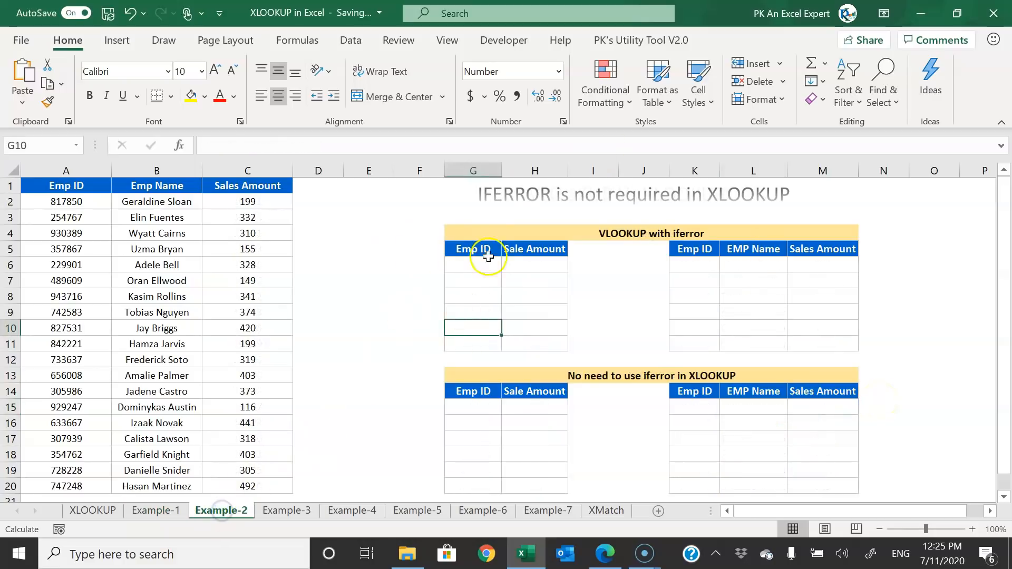
{"action": "left_click", "coordinate": [388, 236]}
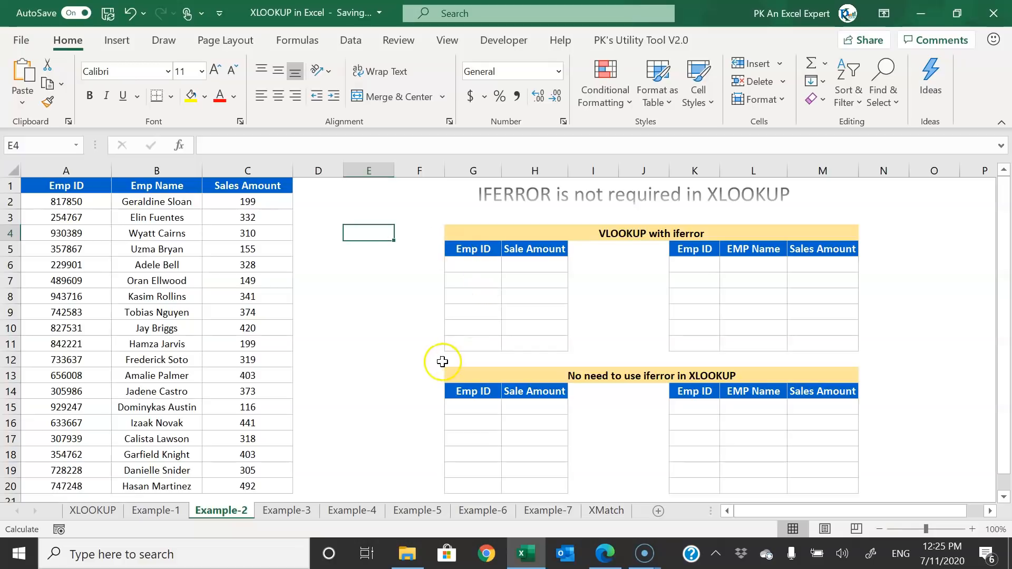
{"action": "left_click", "coordinate": [170, 511]}
{"action": "left_click_drag", "start_coordinate": [473, 264], "coordinate": [476, 342]}
{"action": "key", "text": "ctrl+c"}
{"action": "left_click", "coordinate": [221, 511]}
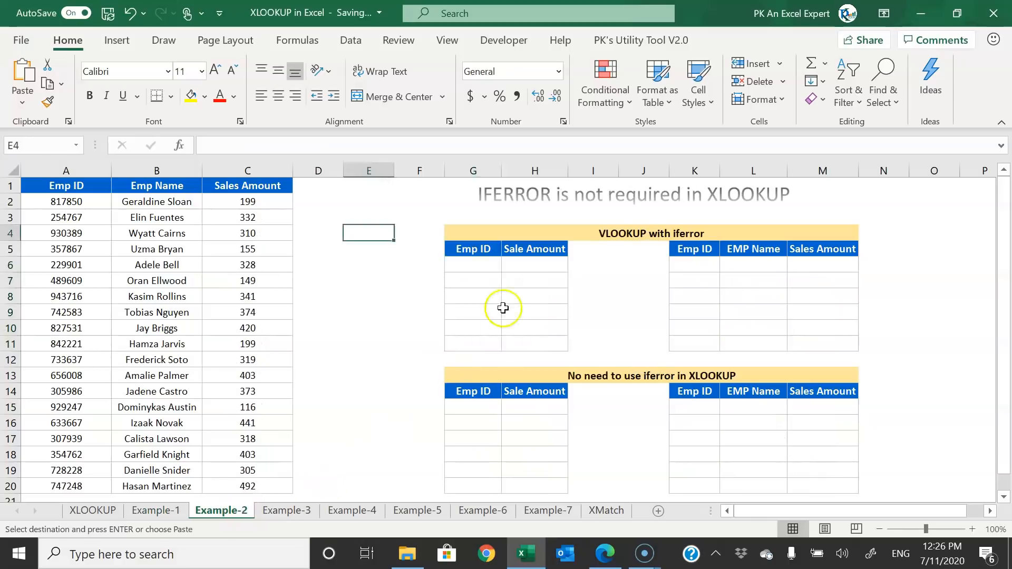
{"action": "left_click", "coordinate": [473, 265]}
{"action": "key", "text": "ctrl+v"}
{"action": "left_click", "coordinate": [474, 407]}
{"action": "left_click", "coordinate": [690, 265]}
{"action": "key", "text": "ctrl+v"}
- Replace the second and fourth Emp IDs with the nonexistent IDs 10000 and 20000
{"action": "left_click", "coordinate": [482, 280]}
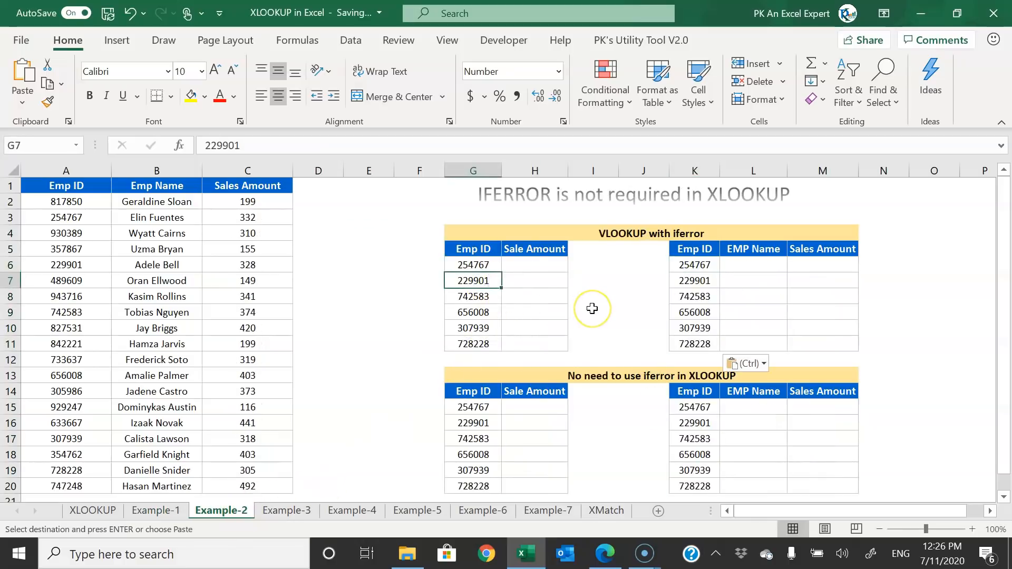
{"action": "type", "text": "1"}
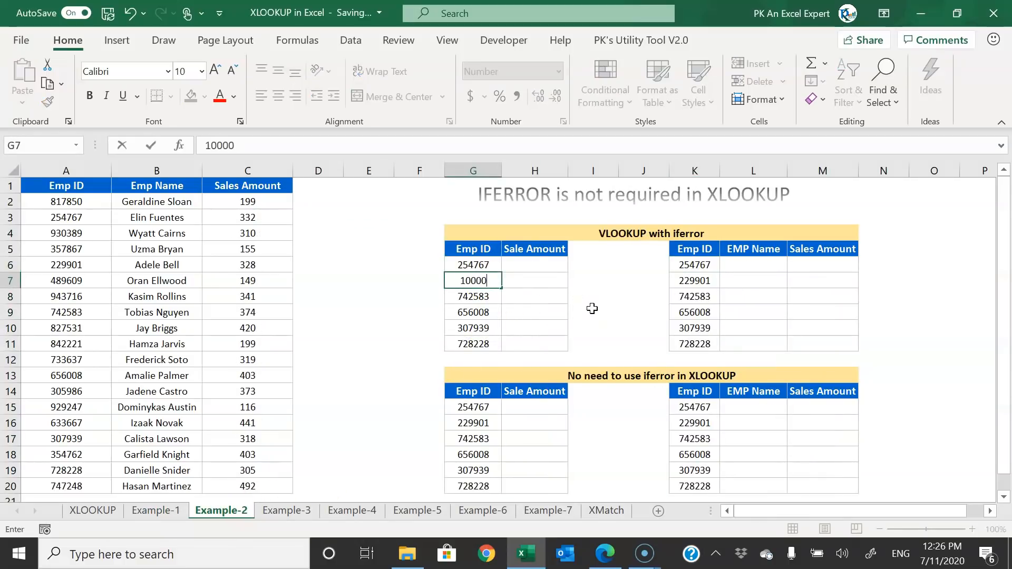
{"action": "type", "text": "0000"}
{"action": "key", "text": "Return"}
{"action": "left_click", "coordinate": [488, 280]}
{"action": "left_click", "coordinate": [473, 314]}
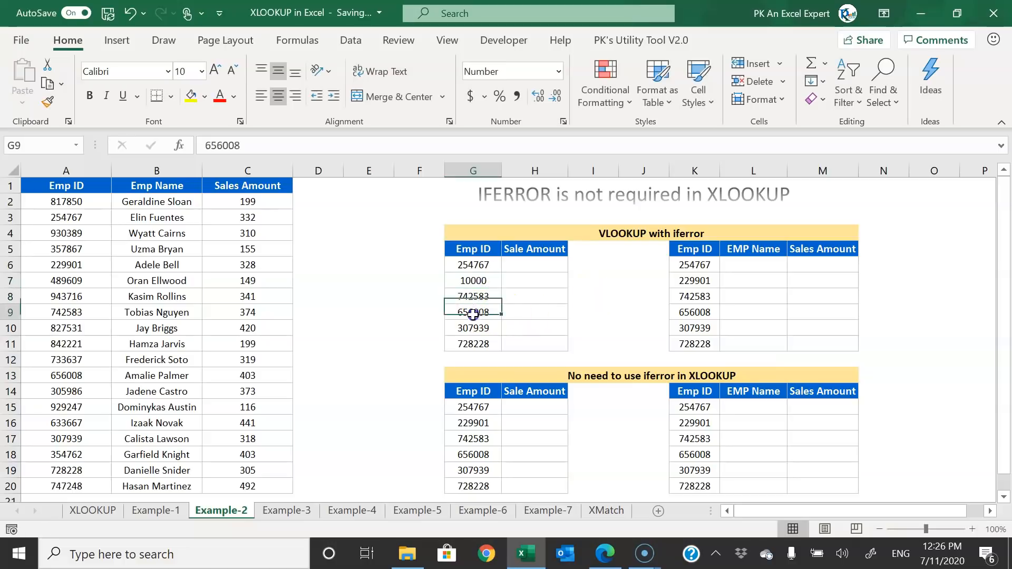
{"action": "type", "text": "20000"}
{"action": "key", "text": "Return"}
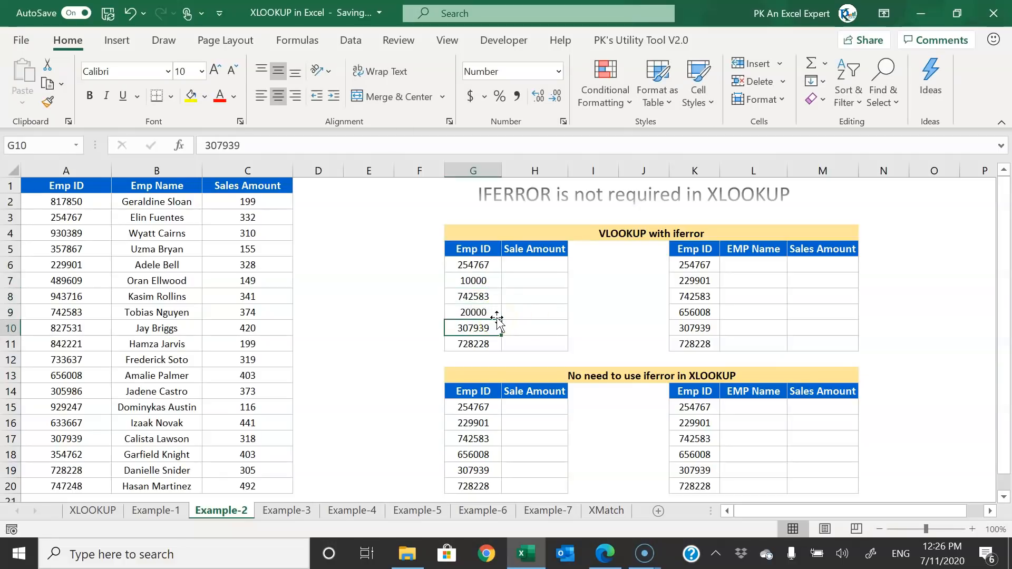
{"action": "left_click", "coordinate": [477, 281]}
{"action": "left_click", "coordinate": [474, 313], "text": "ctrl"}
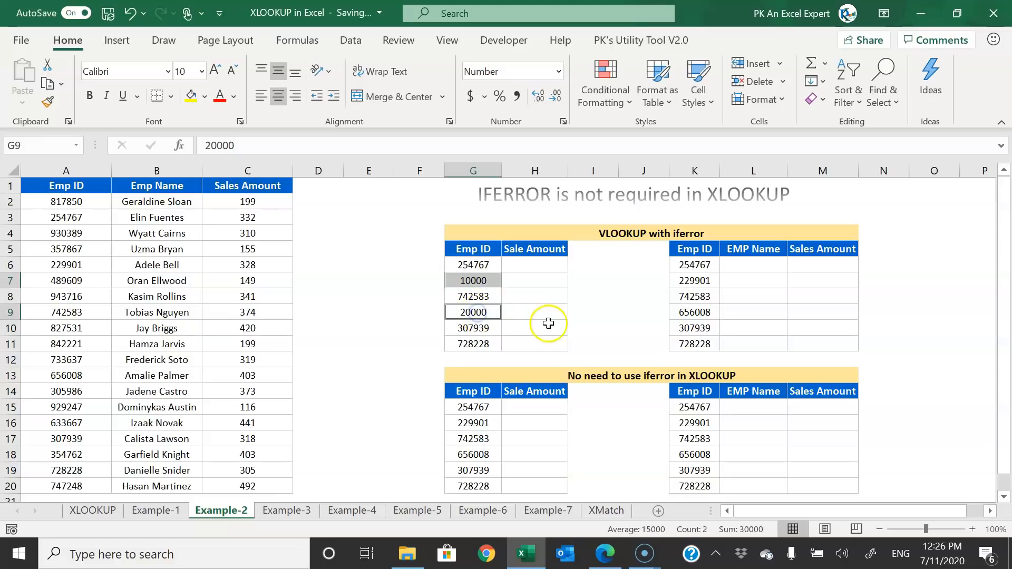
- Copy the edited ID list into the other three tables' Emp ID columns
{"action": "left_click_drag", "start_coordinate": [484, 263], "coordinate": [477, 343]}
{"action": "key", "text": "ctrl+c"}
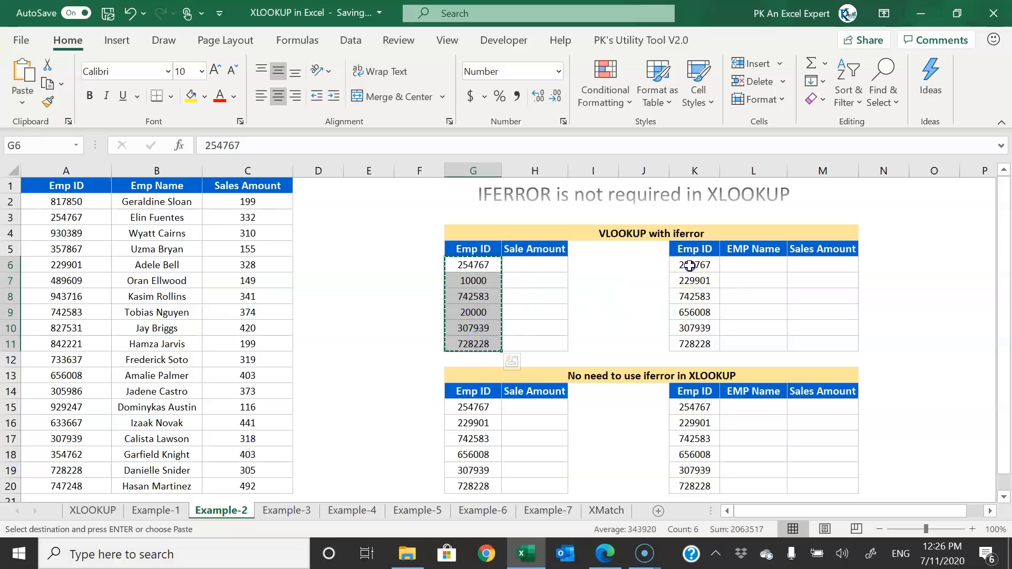
{"action": "left_click", "coordinate": [690, 264]}
{"action": "key", "text": "ctrl+v"}
{"action": "left_click", "coordinate": [457, 406]}
{"action": "key", "text": "ctrl+v"}
{"action": "left_click", "coordinate": [696, 407]}
{"action": "key", "text": "ctrl+v"}
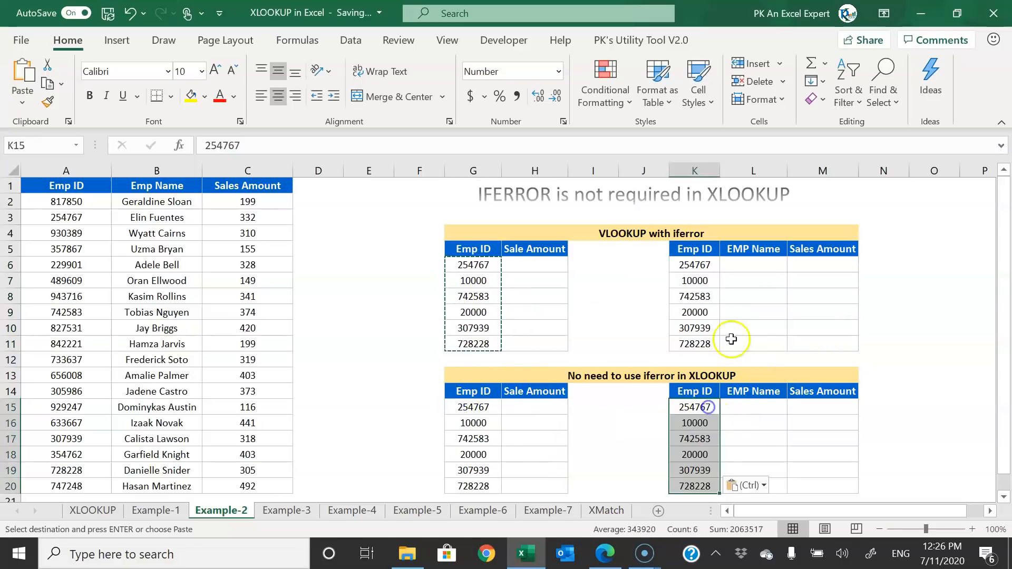
{"action": "key", "text": "Escape"}
{"action": "left_click", "coordinate": [527, 266]}
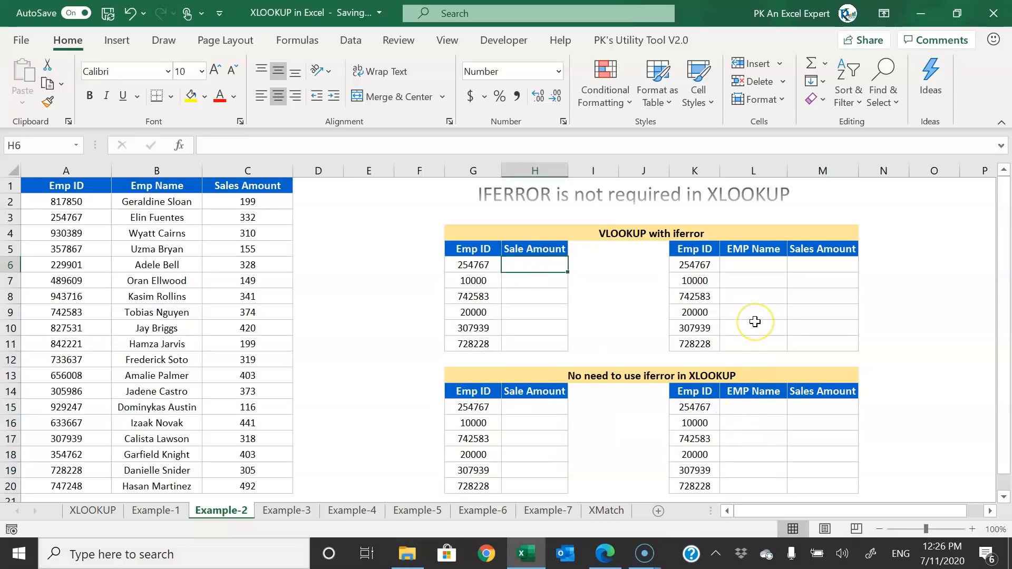
- Enter =VLOOKUP(G6,A:C,3,0) in H6 to look up the sale amount
{"action": "type", "text": "=vl"}
{"action": "key", "text": "Tab"}
{"action": "key", "text": "Left"}
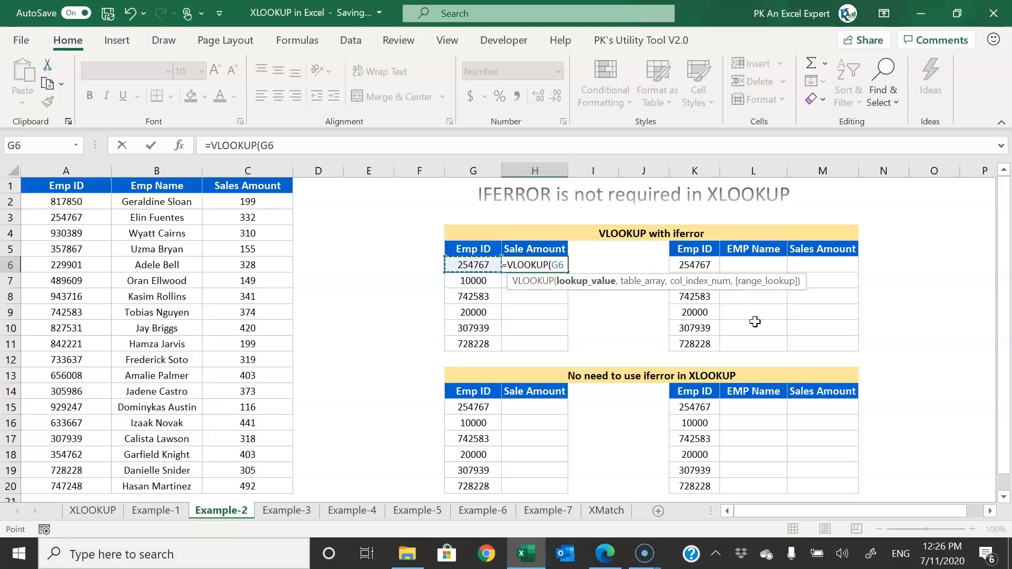
{"action": "type", "text": ","}
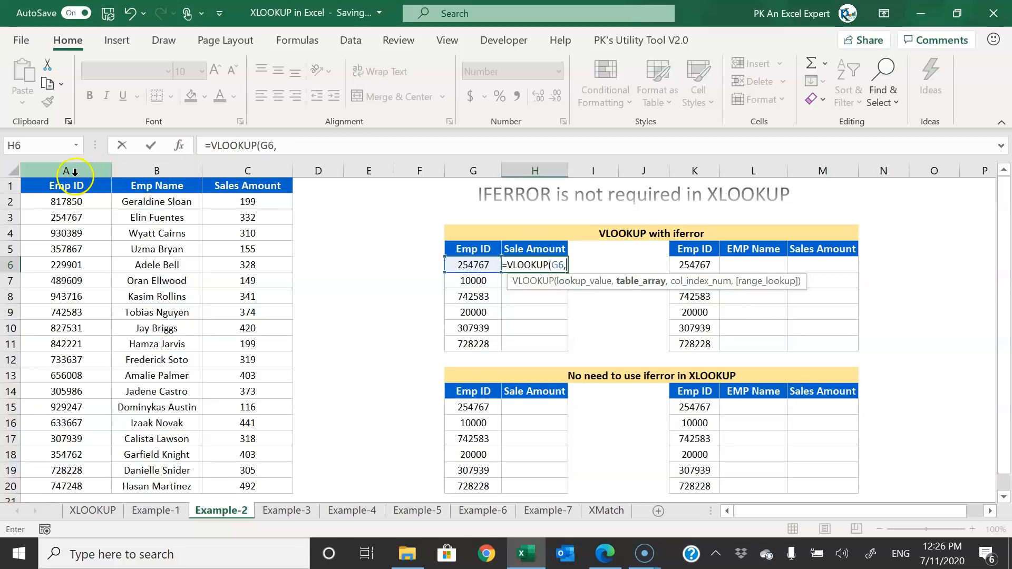
{"action": "left_click", "coordinate": [91, 175]}
{"action": "left_click_drag", "start_coordinate": [92, 175], "coordinate": [259, 178]}
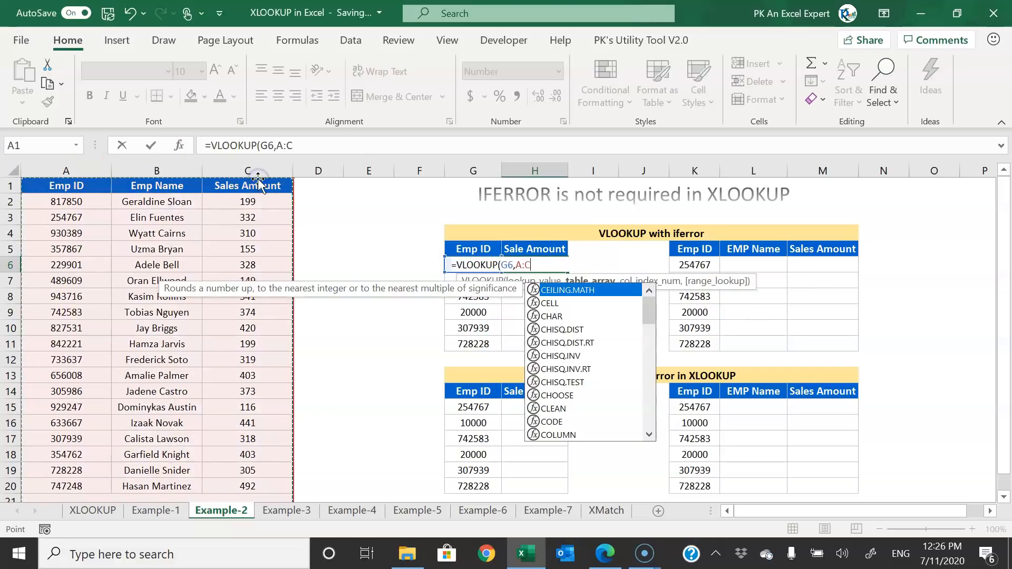
{"action": "type", "text": ",3,"}
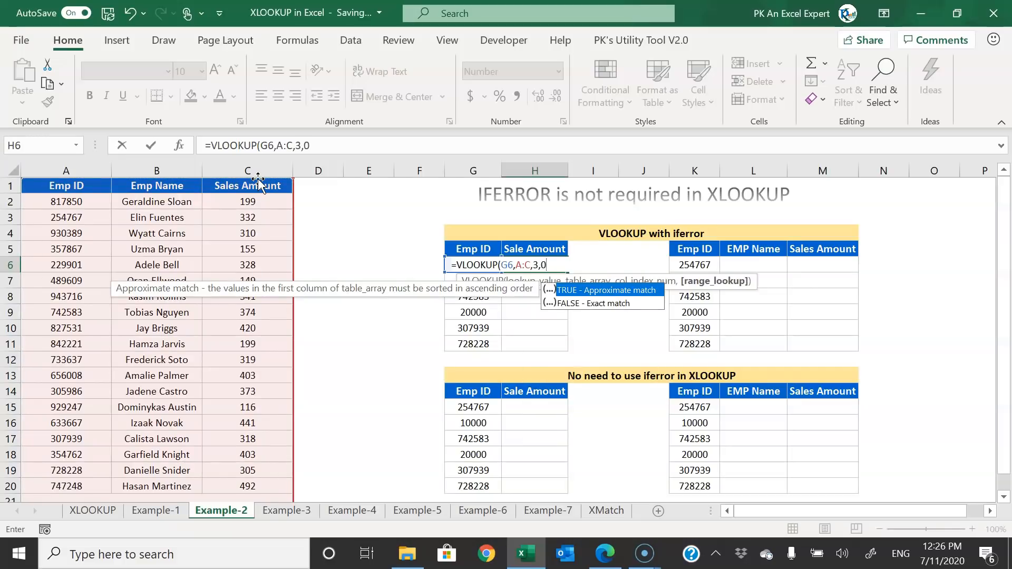
{"action": "type", "text": "0"}
{"action": "key", "text": "Return"}
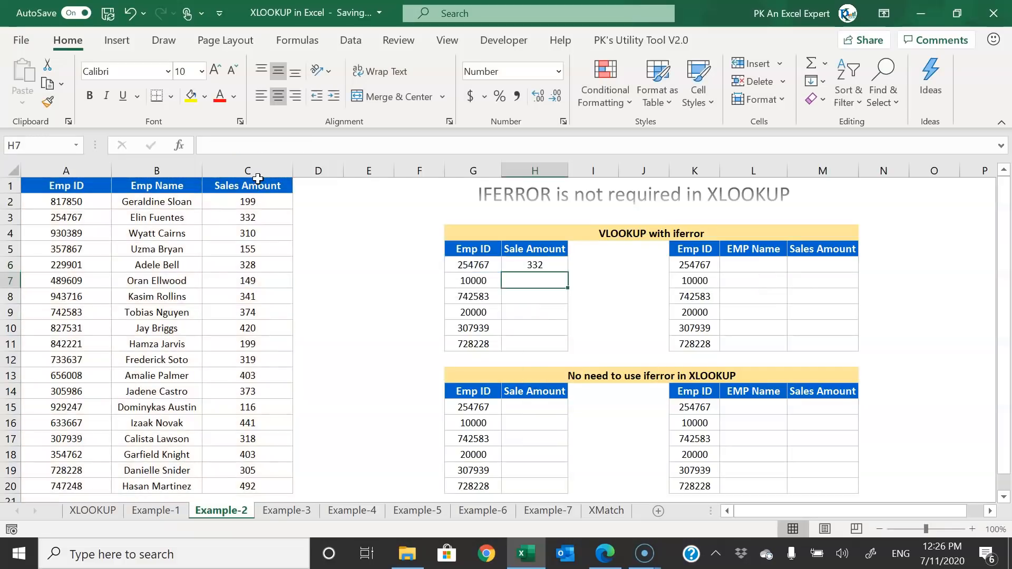
- Fill the lookup down H6:H11 and inspect the #N/A results for IDs 10000 and 20000
{"action": "left_click", "coordinate": [539, 261]}
{"action": "double_click", "coordinate": [567, 273]}
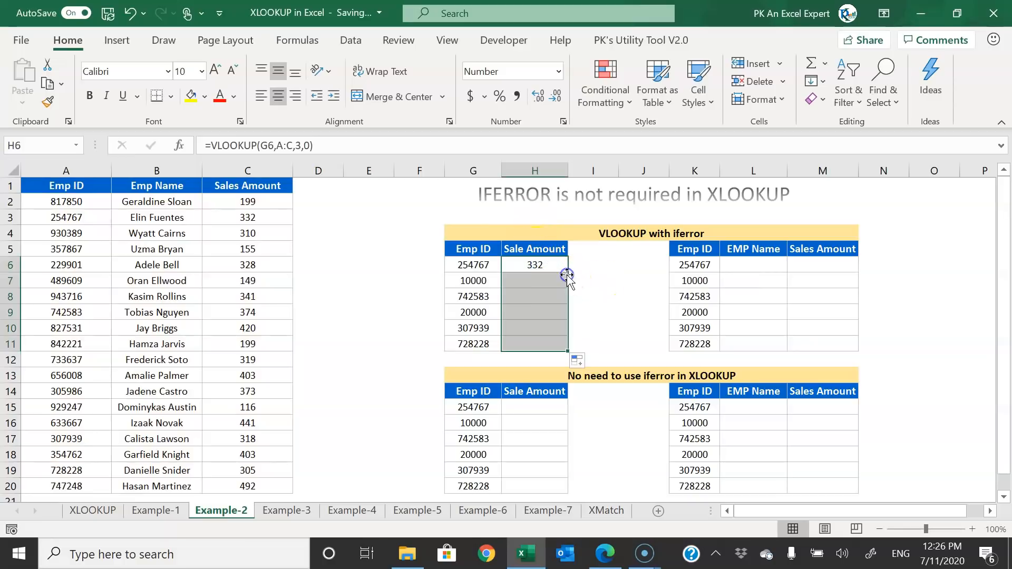
{"action": "left_click", "coordinate": [504, 280]}
{"action": "left_click", "coordinate": [465, 280]}
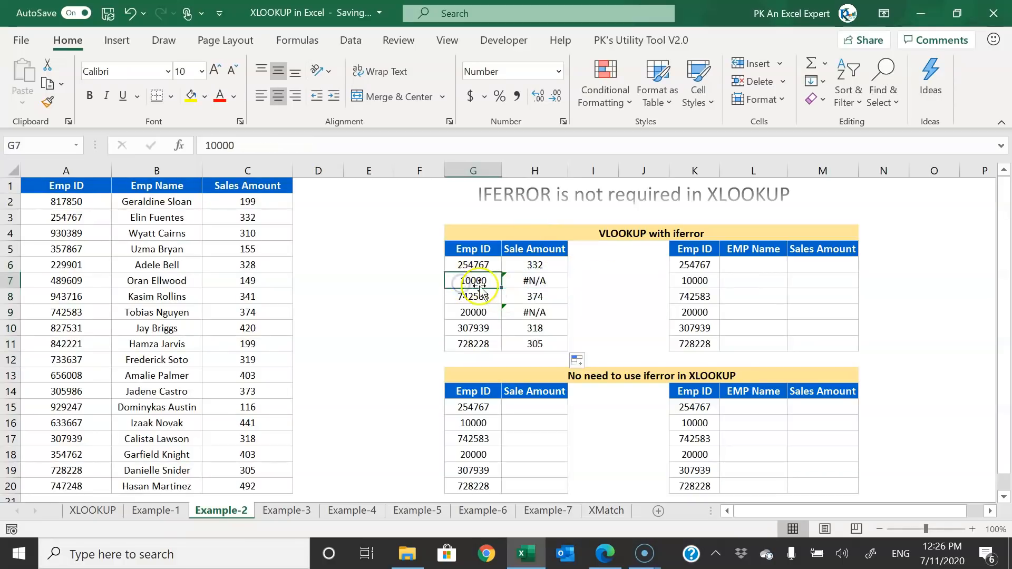
{"action": "left_click_drag", "start_coordinate": [53, 203], "coordinate": [66, 326]}
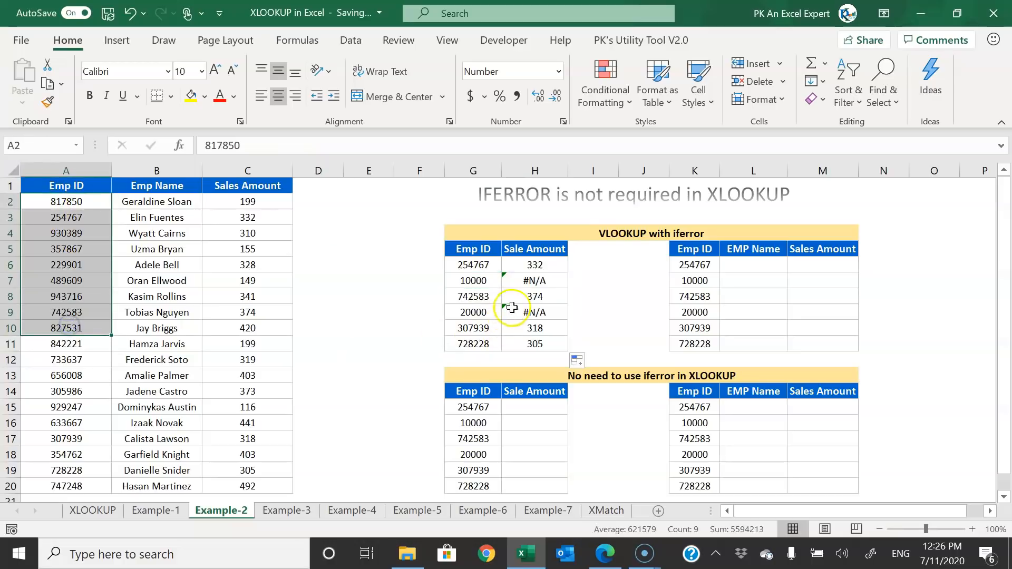
{"action": "left_click", "coordinate": [530, 280]}
{"action": "left_click_drag", "start_coordinate": [539, 265], "coordinate": [544, 346]}
{"action": "left_click", "coordinate": [546, 281]}
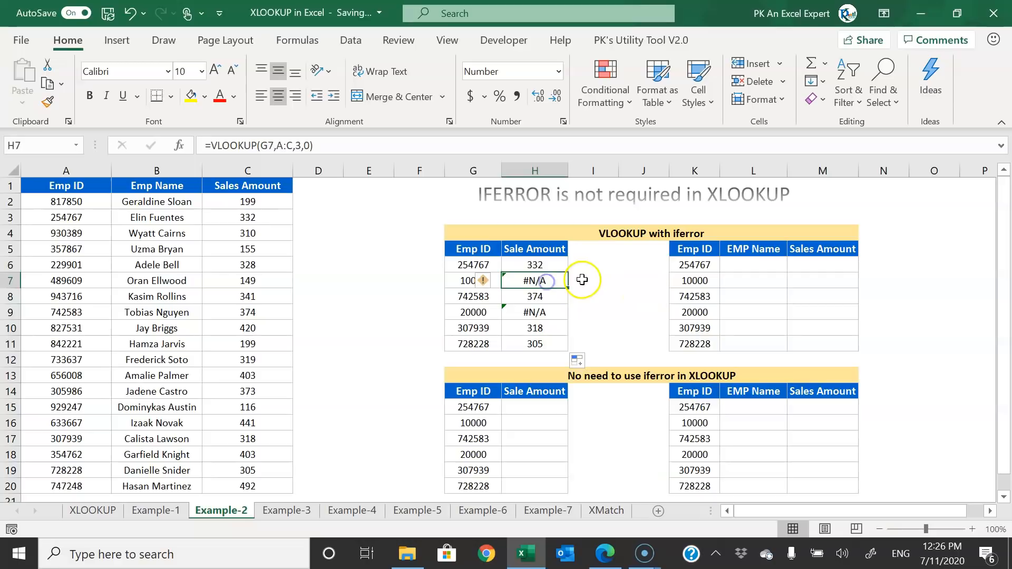
{"action": "left_click", "coordinate": [549, 263]}
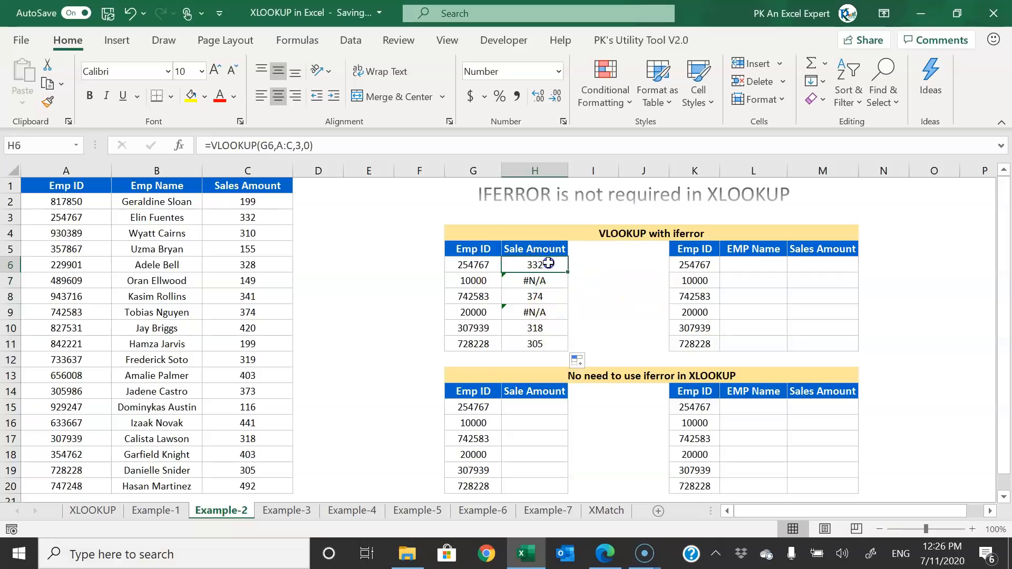
- Wrap H6's lookup as =IFERROR(VLOOKUP(G6,A:C,3,0),"")
{"action": "left_click", "coordinate": [213, 145]}
{"action": "type", "text": "if"}
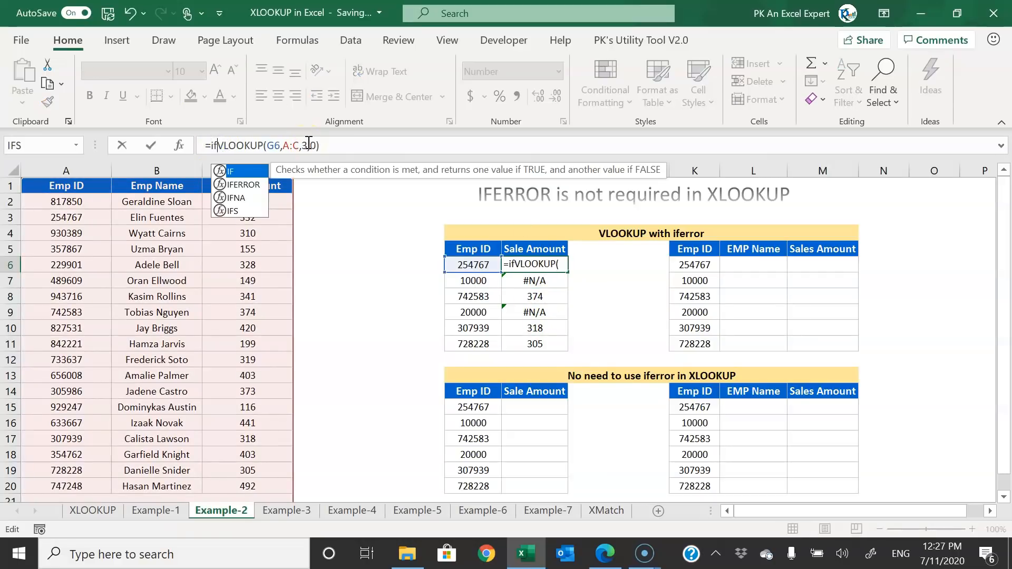
{"action": "key", "text": "Down"}
{"action": "key", "text": "Tab"}
{"action": "left_click", "coordinate": [386, 143]}
{"action": "type", "text": ","}
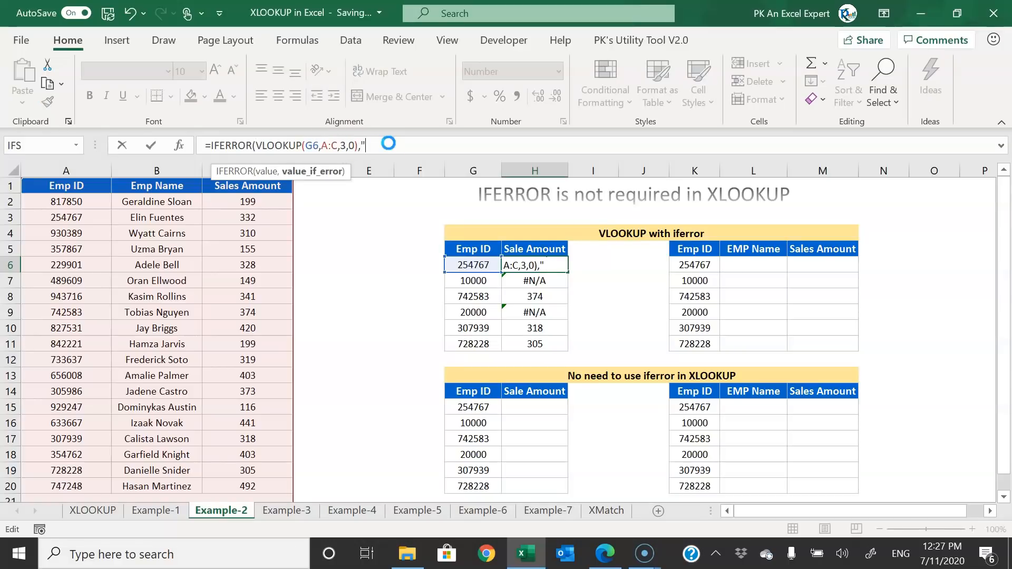
{"action": "type", "text": "\"\")"}
{"action": "key", "text": "Return"}
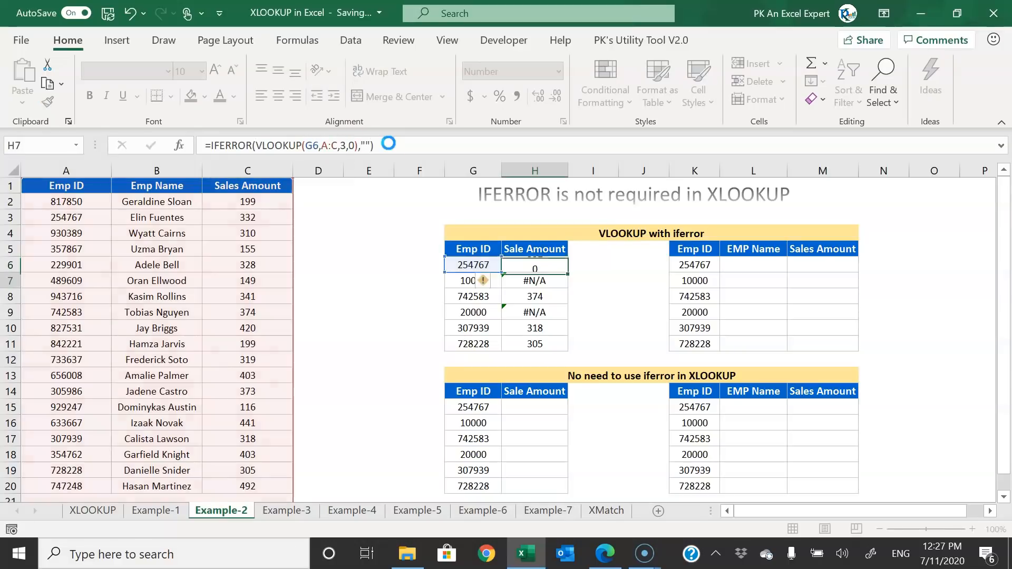
{"action": "key", "text": "Up"}
- Fill the IFERROR formula down H6:H11 and confirm blanks for IDs 10000 and 20000
{"action": "key", "text": "ctrl+shift+Down"}
{"action": "key", "text": "ctrl+d"}
{"action": "key", "text": "Up"}
{"action": "key", "text": "Down"}
{"action": "key", "text": "Down"}
{"action": "key", "text": "Left"}
{"action": "key", "text": "Right"}
{"action": "key", "text": "Down"}
{"action": "key", "text": "Down"}
{"action": "key", "text": "Left"}
{"action": "key", "text": "Right"}
{"action": "key", "text": "Up"}
{"action": "key", "text": "Up"}
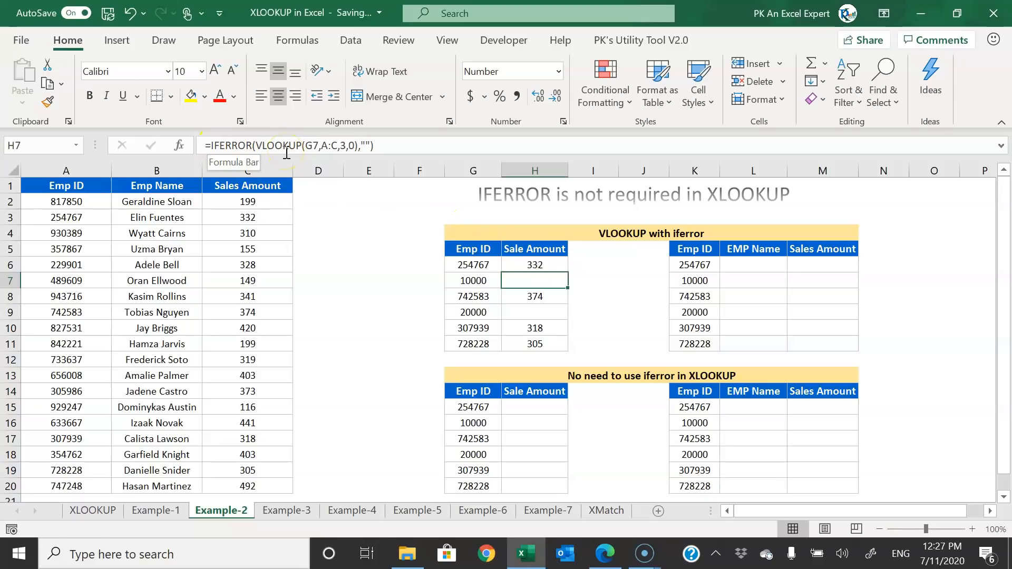
{"action": "left_click", "coordinate": [536, 407]}
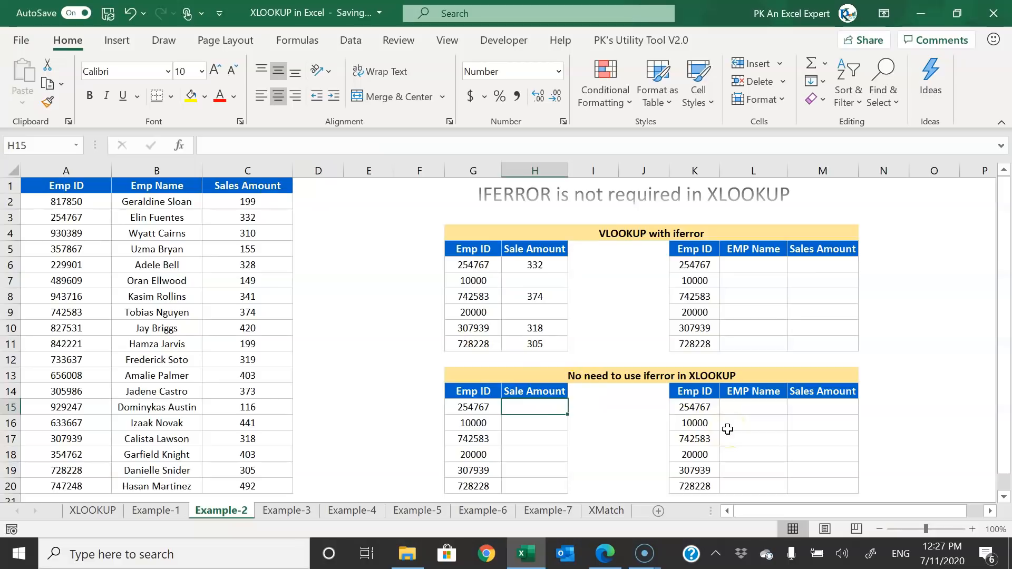
- Enter =XLOOKUP(G15,A:A,C:C,"") in H15, returning blank when the ID is not found
{"action": "type", "text": "=xl"}
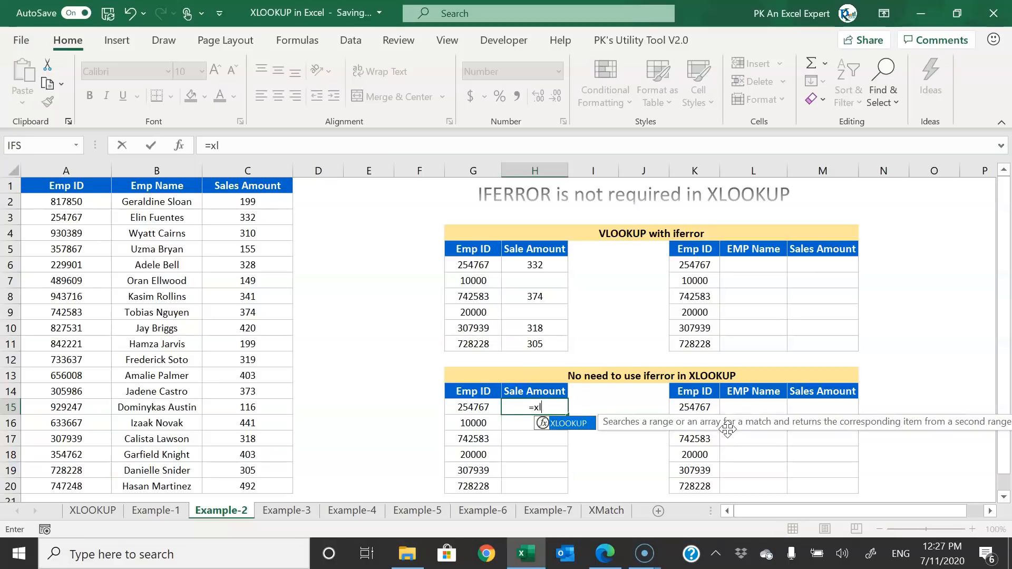
{"action": "key", "text": "Tab"}
{"action": "key", "text": "Left"}
{"action": "type", "text": ","}
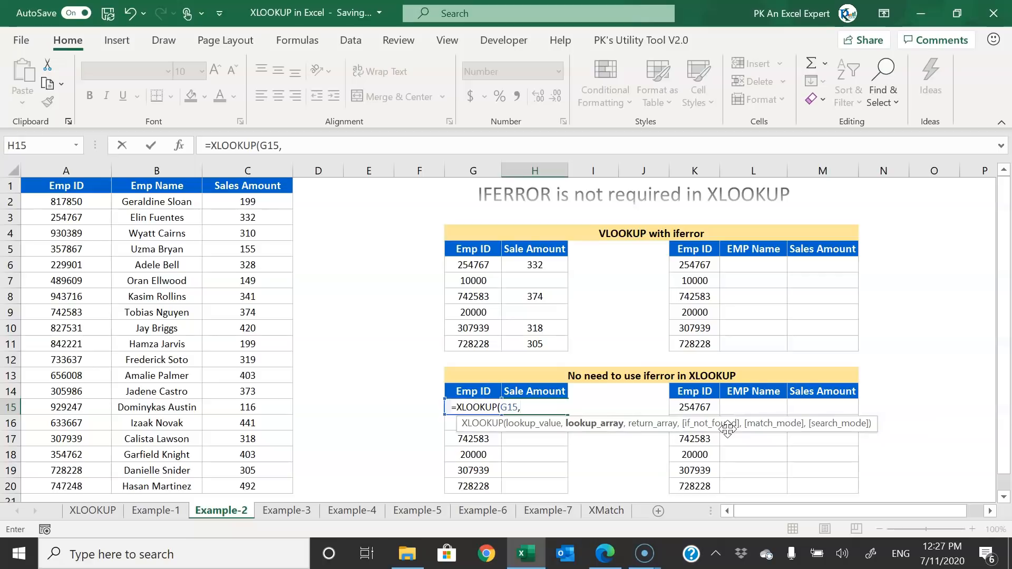
{"action": "left_click", "coordinate": [66, 170]}
{"action": "type", "text": ","}
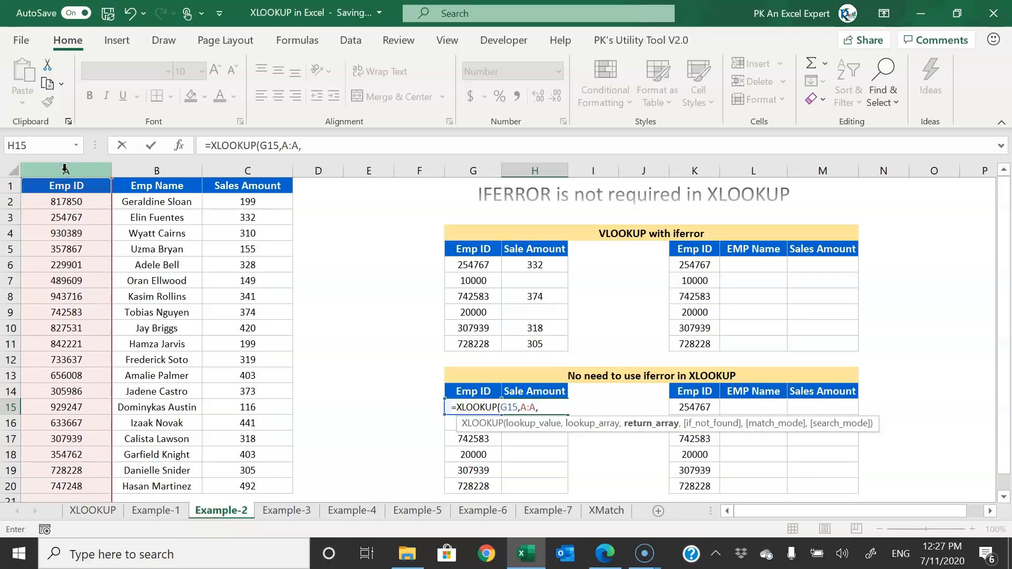
{"action": "left_click", "coordinate": [257, 169]}
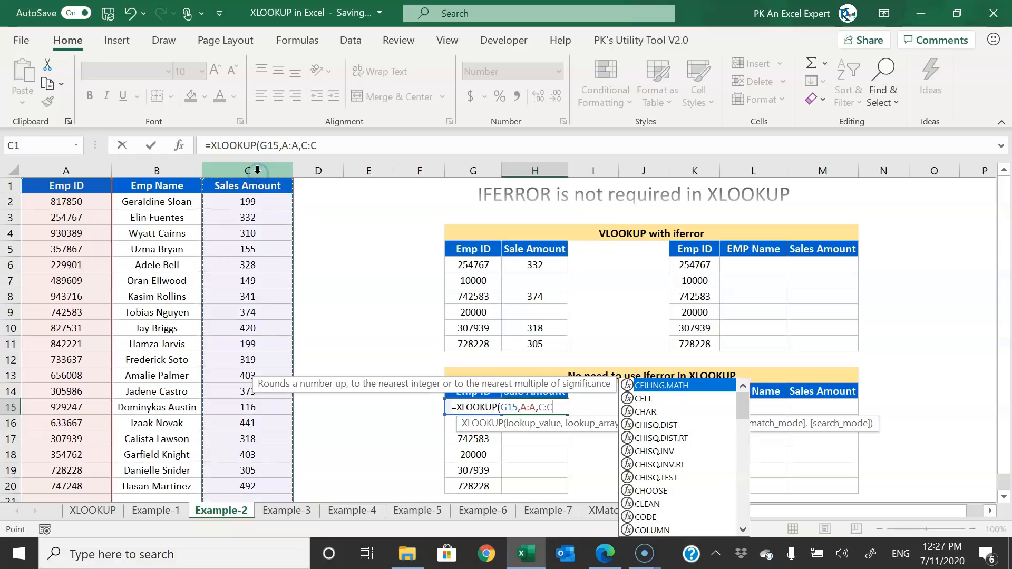
{"action": "type", "text": ","}
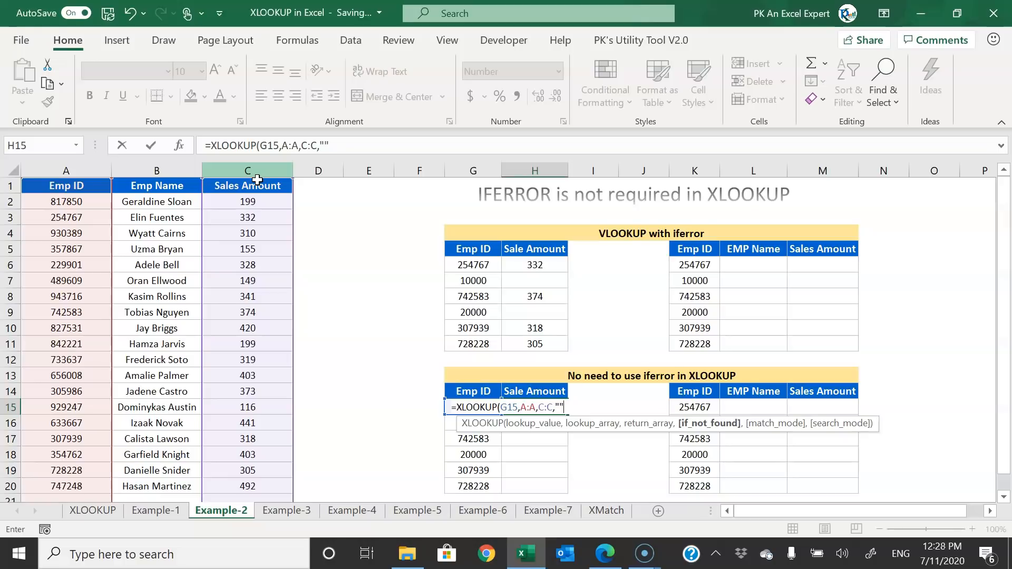
{"action": "type", "text": ")"}
{"action": "key", "text": "ctrl+Return"}
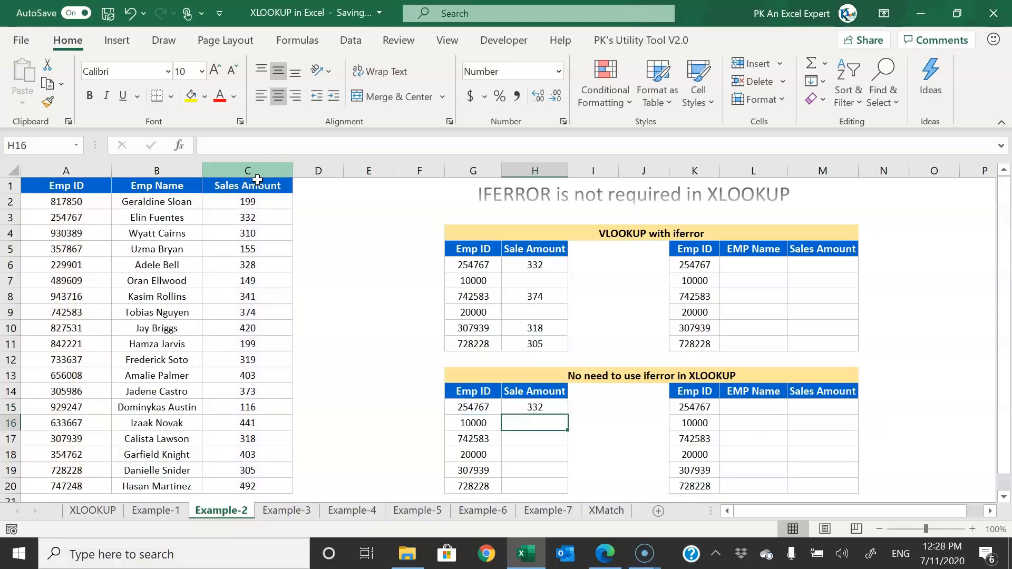
- Fill the XLOOKUP down to H20, check blanks for 10000 and 20000, then go to Example-3
{"action": "double_click", "coordinate": [568, 414]}
{"action": "left_click", "coordinate": [616, 413]}
{"action": "left_click_drag", "start_coordinate": [515, 422], "coordinate": [470, 420]}
{"action": "left_click_drag", "start_coordinate": [543, 454], "coordinate": [465, 452]}
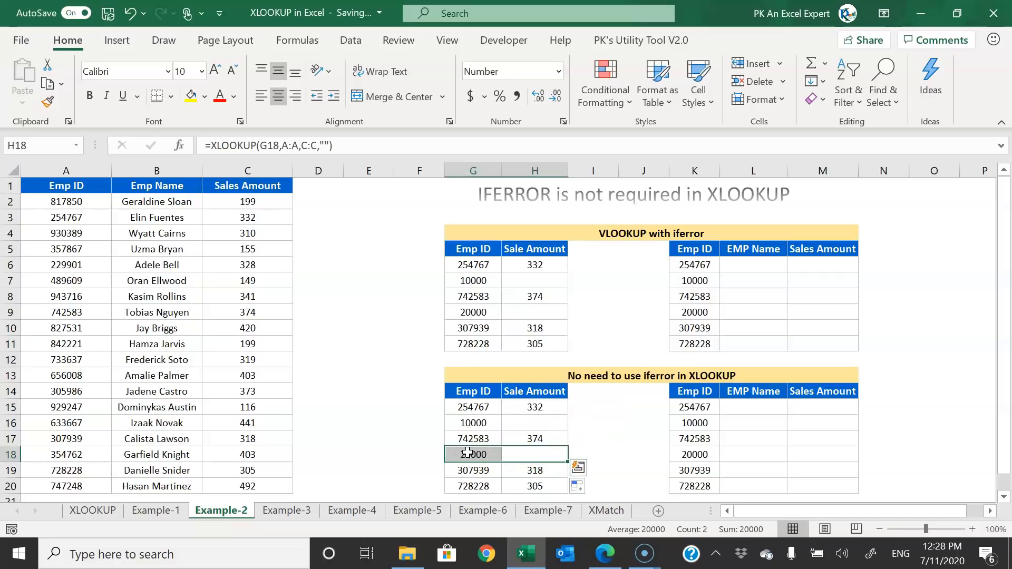
{"action": "left_click_drag", "start_coordinate": [704, 252], "coordinate": [850, 344]}
{"action": "left_click_drag", "start_coordinate": [692, 405], "coordinate": [847, 483]}
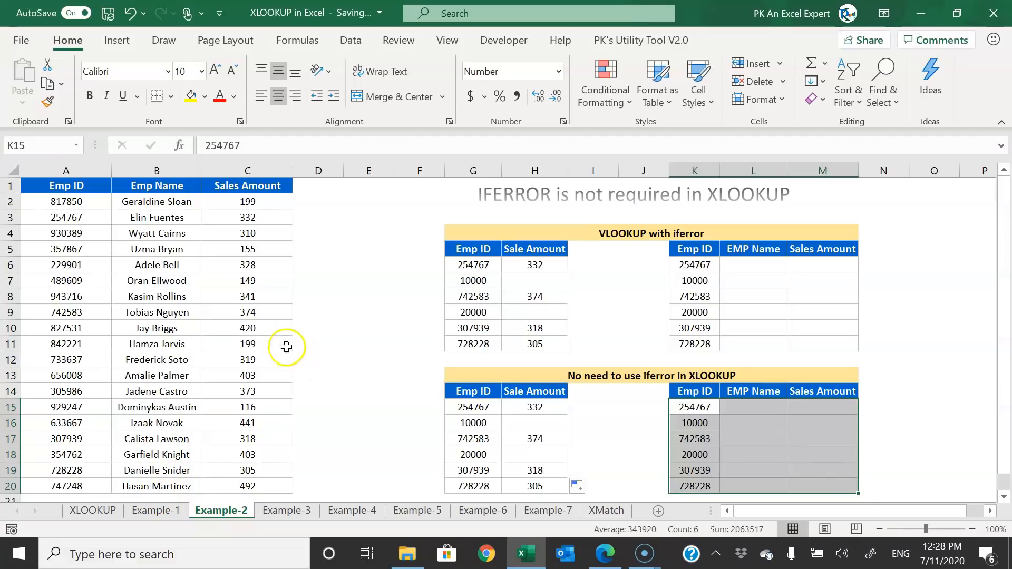
{"action": "left_click", "coordinate": [312, 508]}
{"action": "left_click", "coordinate": [394, 312]}
- Review the Emp ID, Emp Name and Sales Amount columns of the employee list down to C11
{"action": "left_click", "coordinate": [445, 388]}
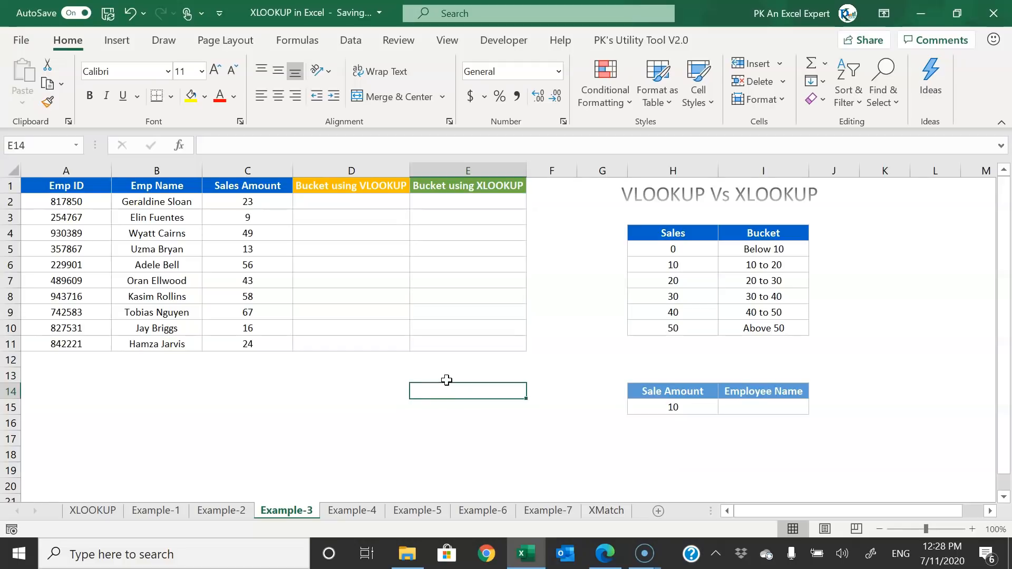
{"action": "left_click_drag", "start_coordinate": [66, 202], "coordinate": [61, 328]}
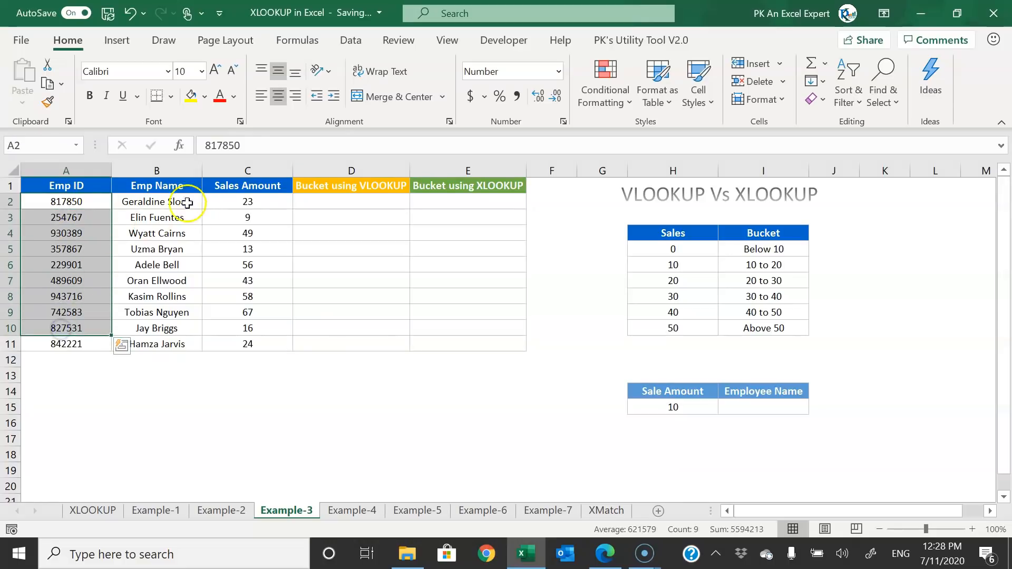
{"action": "left_click_drag", "start_coordinate": [181, 201], "coordinate": [158, 327]}
{"action": "left_click_drag", "start_coordinate": [252, 201], "coordinate": [258, 319]}
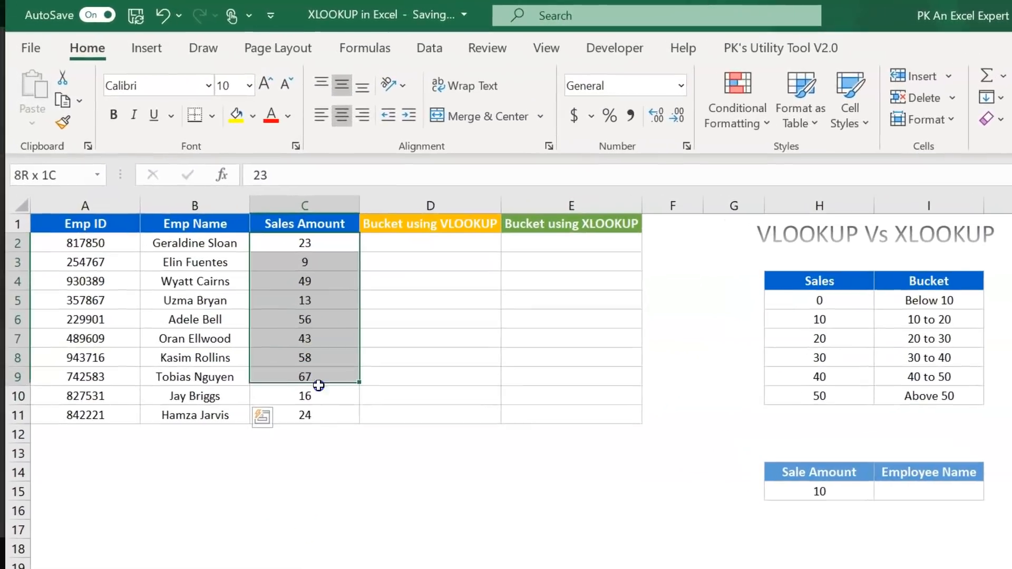
{"action": "left_click_drag", "start_coordinate": [318, 385], "coordinate": [316, 410]}
- Review the Sales/Bucket table thresholds (0 → Below 10, 10 → 10 to 20, 20) and its Bucket labels
{"action": "left_click_drag", "start_coordinate": [833, 280], "coordinate": [959, 394]}
{"action": "left_click", "coordinate": [836, 305]}
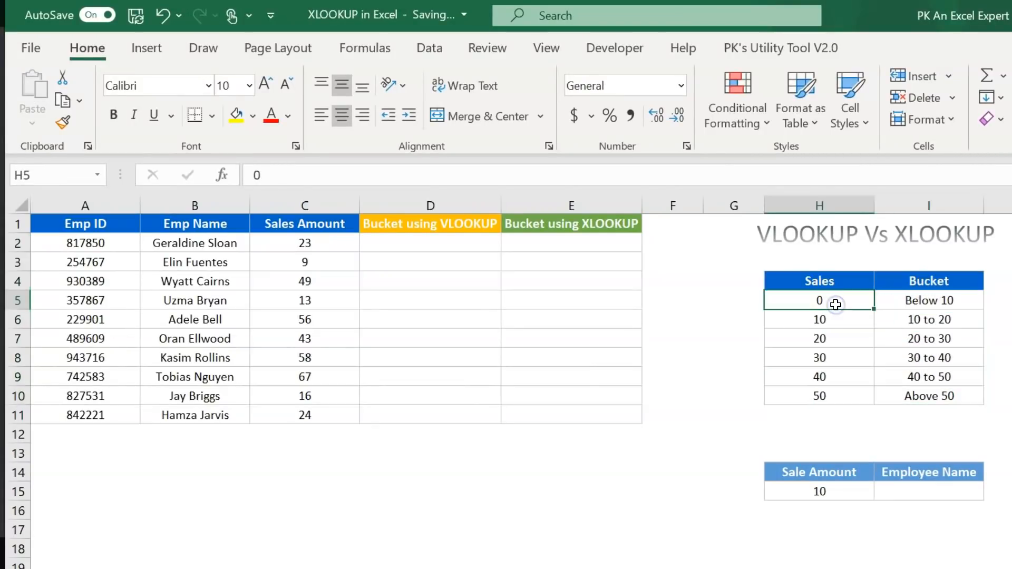
{"action": "left_click", "coordinate": [943, 301]}
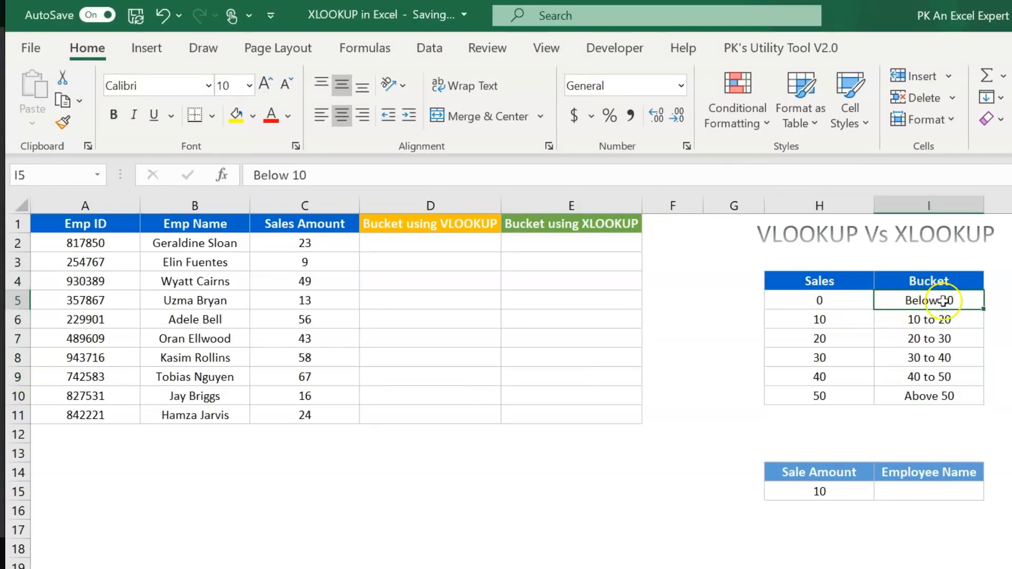
{"action": "left_click", "coordinate": [826, 320]}
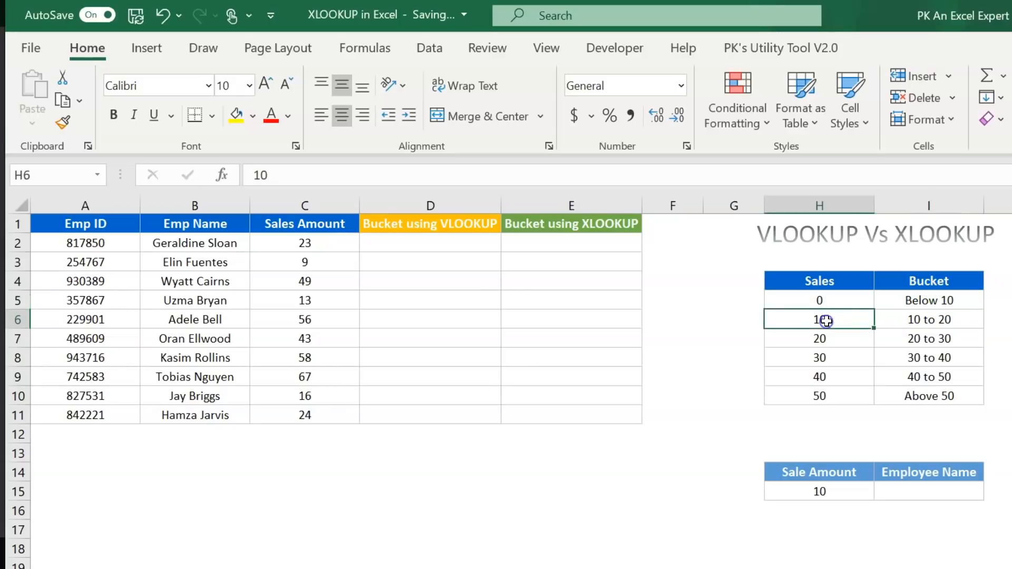
{"action": "left_click", "coordinate": [958, 319]}
{"action": "left_click", "coordinate": [832, 341]}
{"action": "left_click_drag", "start_coordinate": [928, 301], "coordinate": [930, 399]}
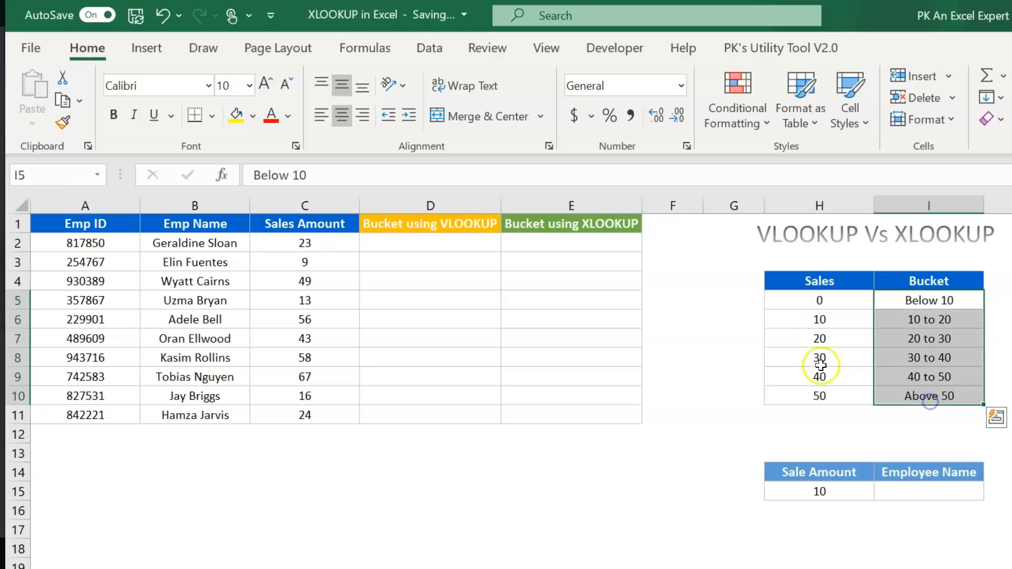
{"action": "left_click", "coordinate": [464, 244]}
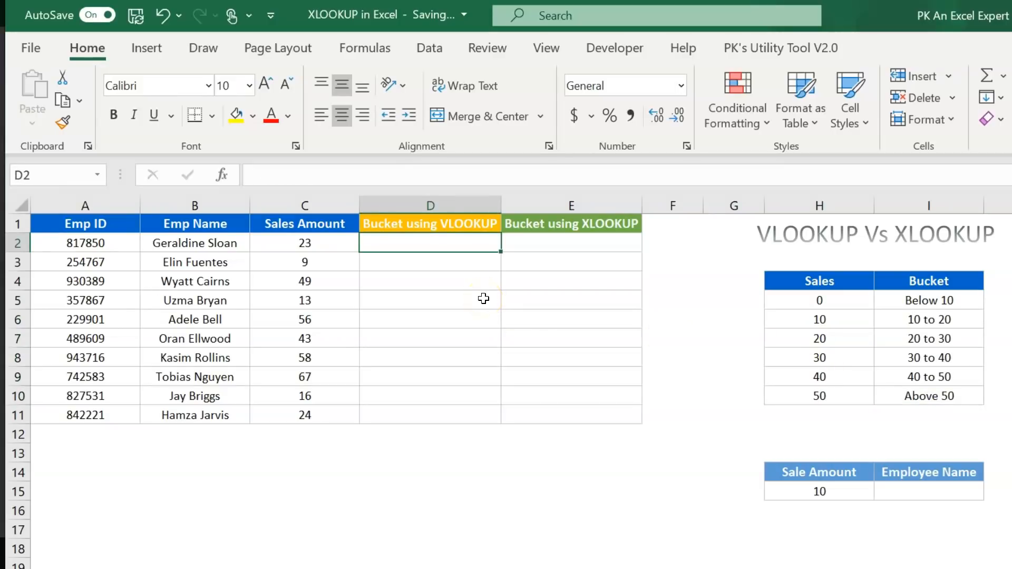
- Enter =VLOOKUP(C2,$H$4:$I$10,2,1) in D2 and fill it down to D11
{"action": "type", "text": "=VLOOKUP("}
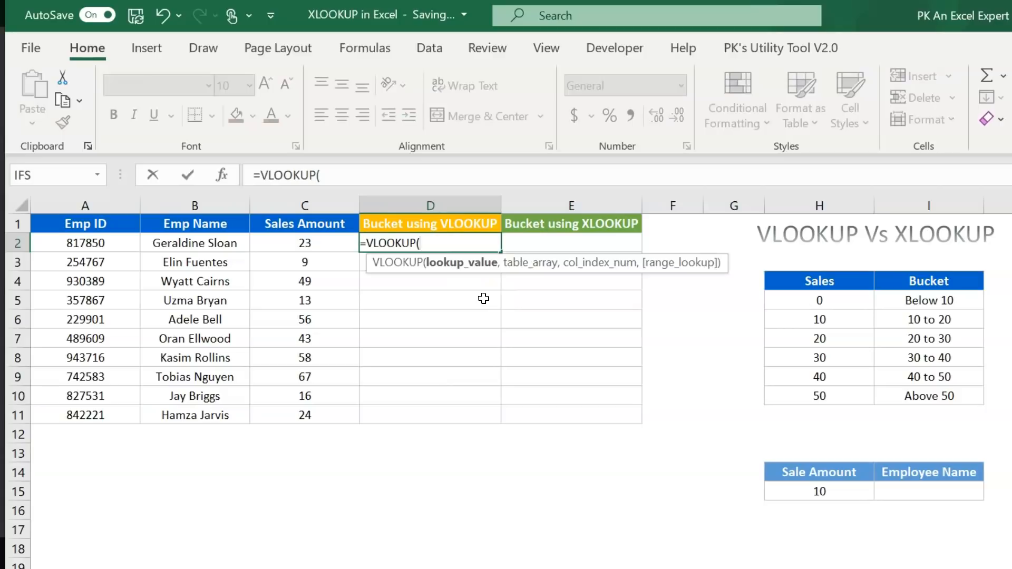
{"action": "key", "text": "Left"}
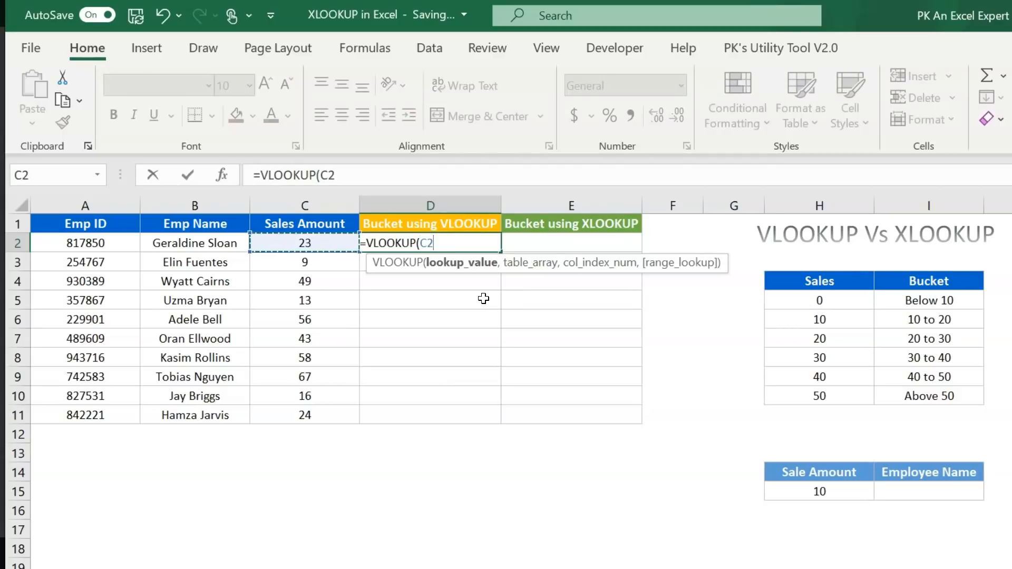
{"action": "type", "text": ","}
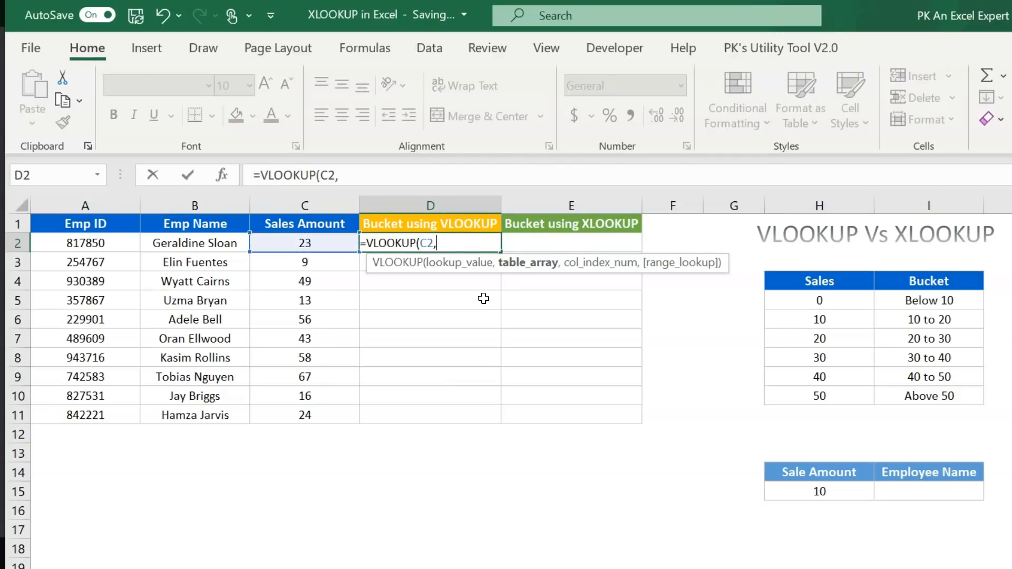
{"action": "left_click_drag", "start_coordinate": [825, 281], "coordinate": [925, 398]}
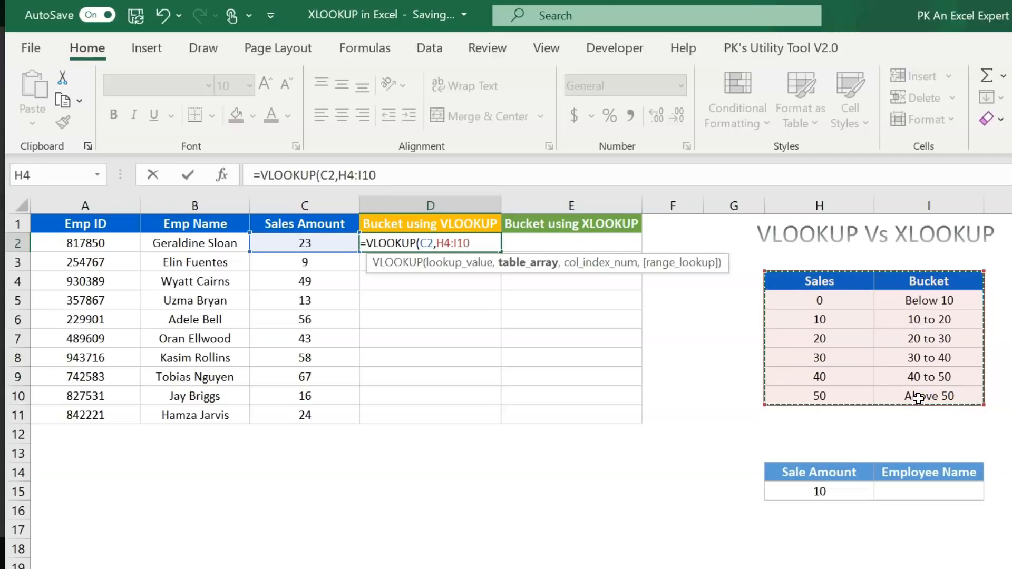
{"action": "key", "text": "F4"}
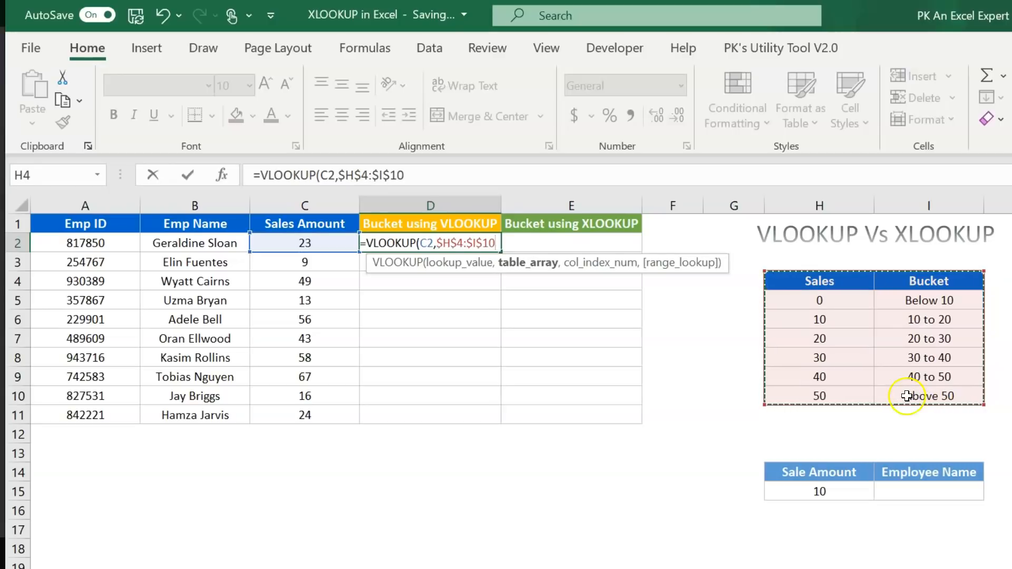
{"action": "type", "text": ","}
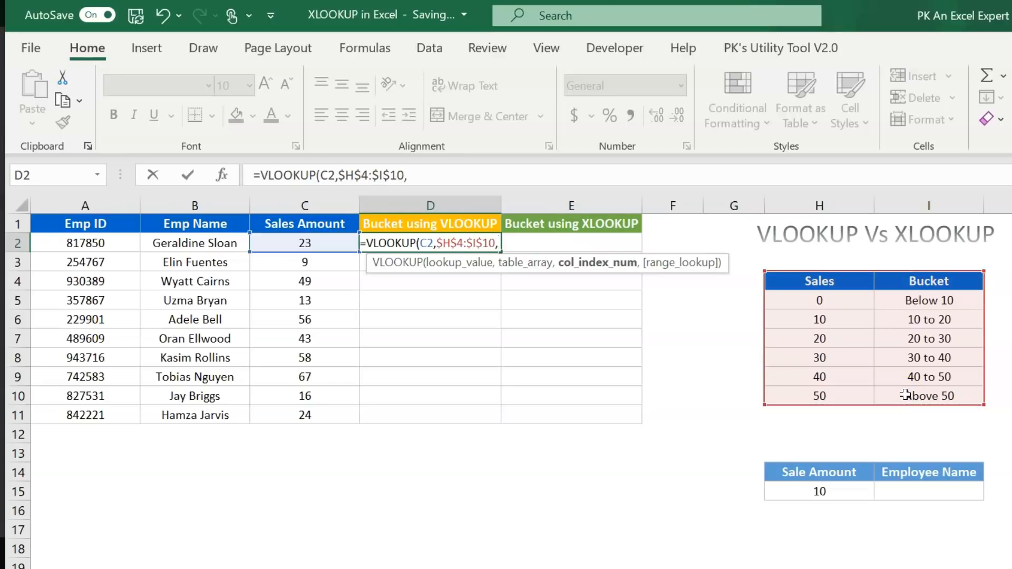
{"action": "type", "text": "2,"}
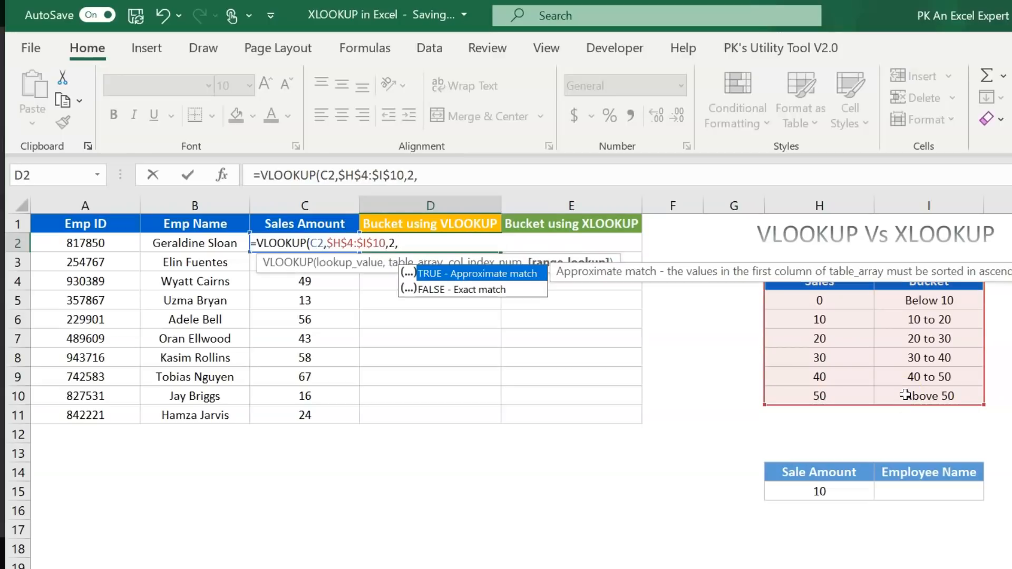
{"action": "key", "text": "Tab"}
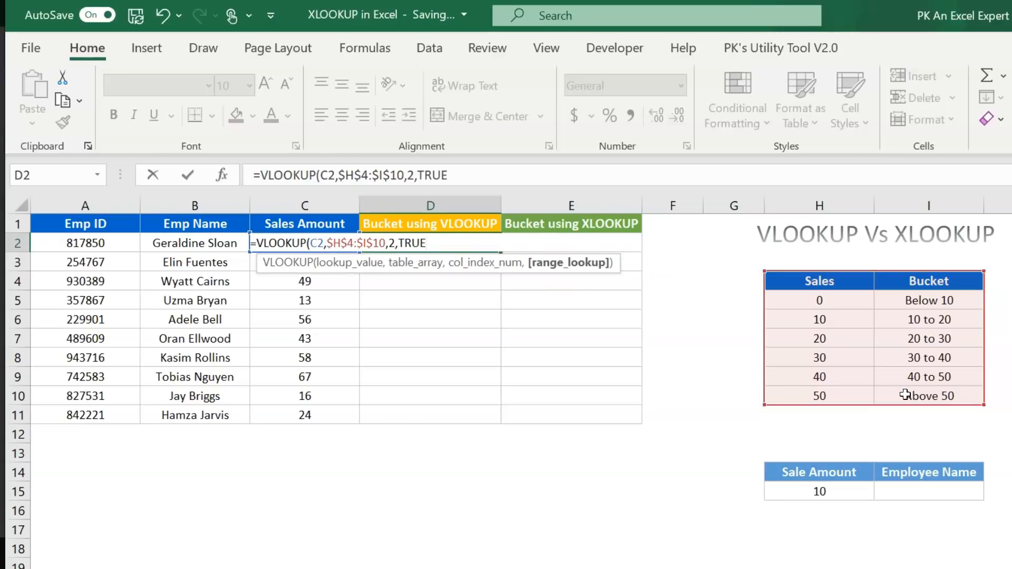
{"action": "key", "text": "BackSpace"}
{"action": "key", "text": "BackSpace"}
{"action": "key", "text": "BackSpace"}
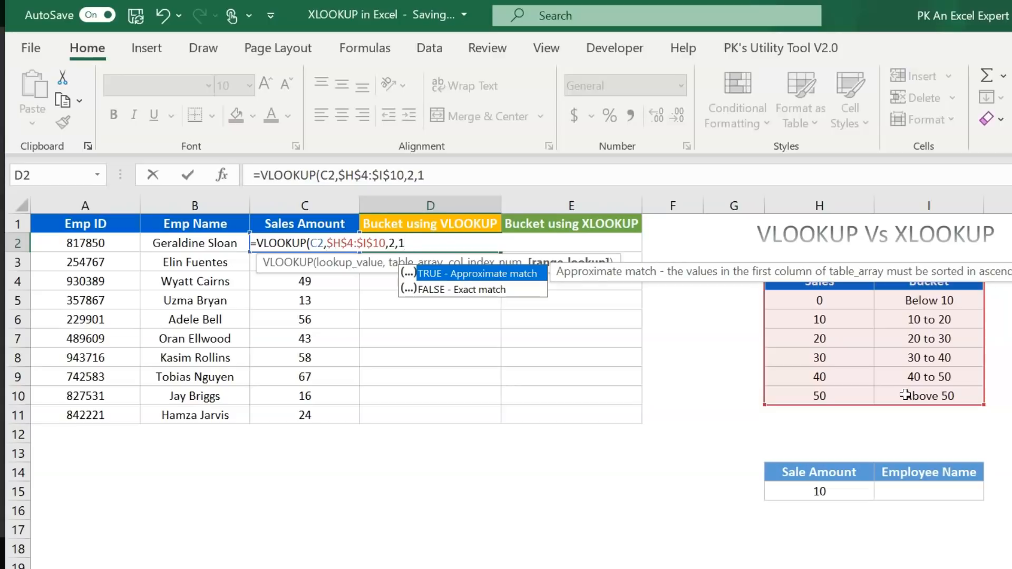
{"action": "type", "text": ")"}
{"action": "key", "text": "Return"}
{"action": "key", "text": "Up"}
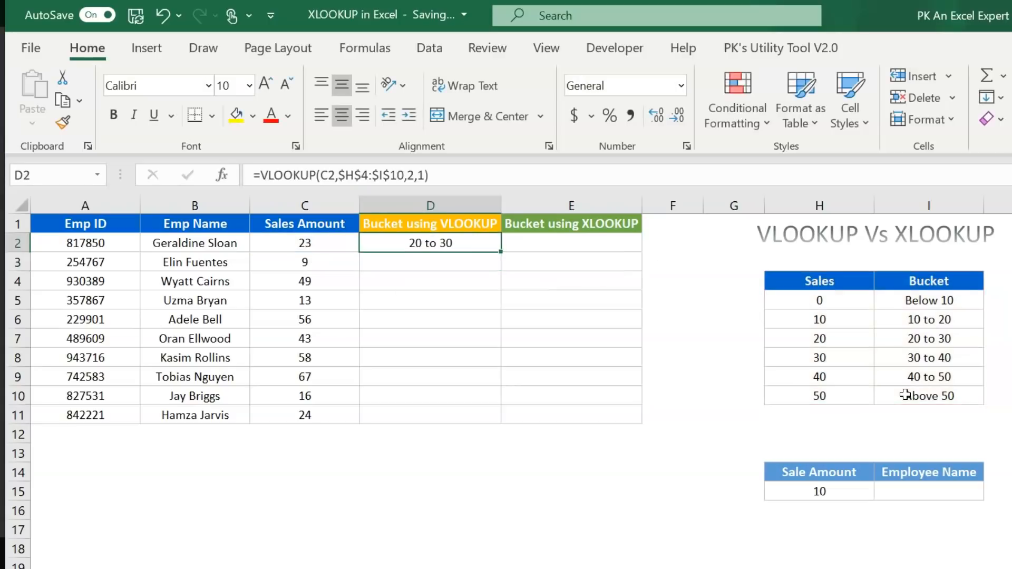
{"action": "double_click", "coordinate": [498, 254]}
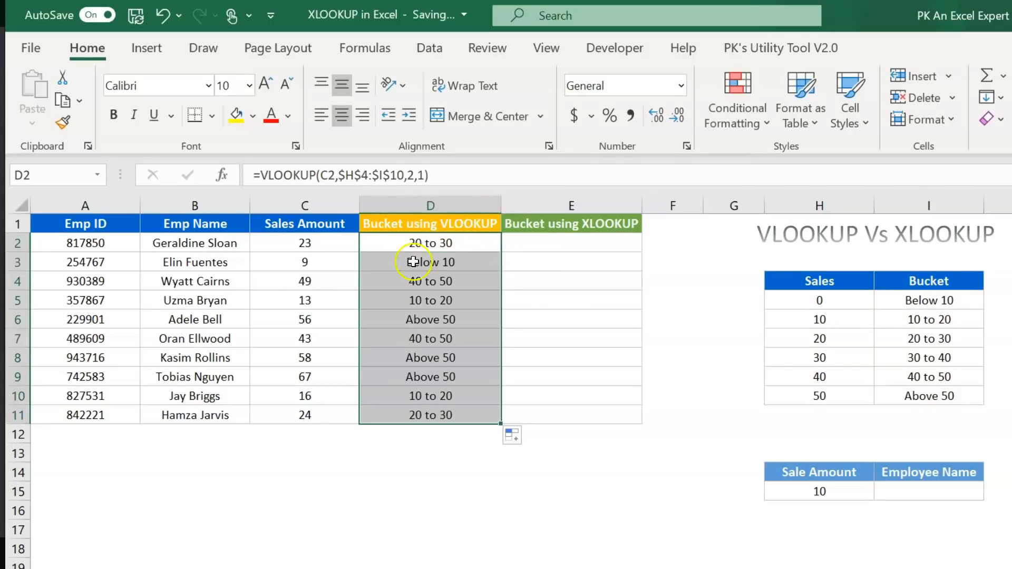
- Check the VLOOKUP buckets against sales amounts 23, 9 and 49 and the lookup table
{"action": "left_click", "coordinate": [448, 243]}
{"action": "left_click", "coordinate": [301, 242]}
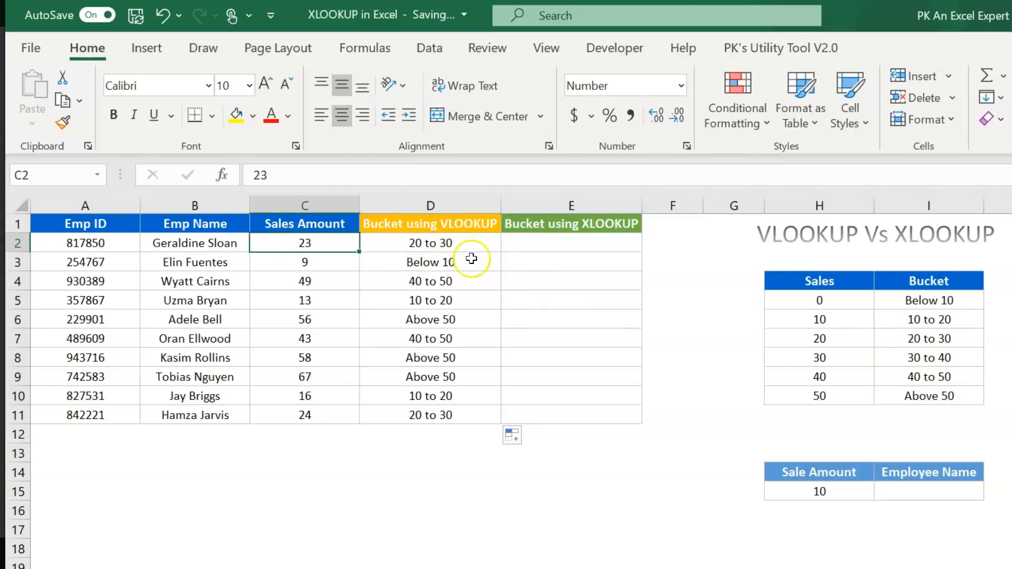
{"action": "left_click", "coordinate": [430, 246]}
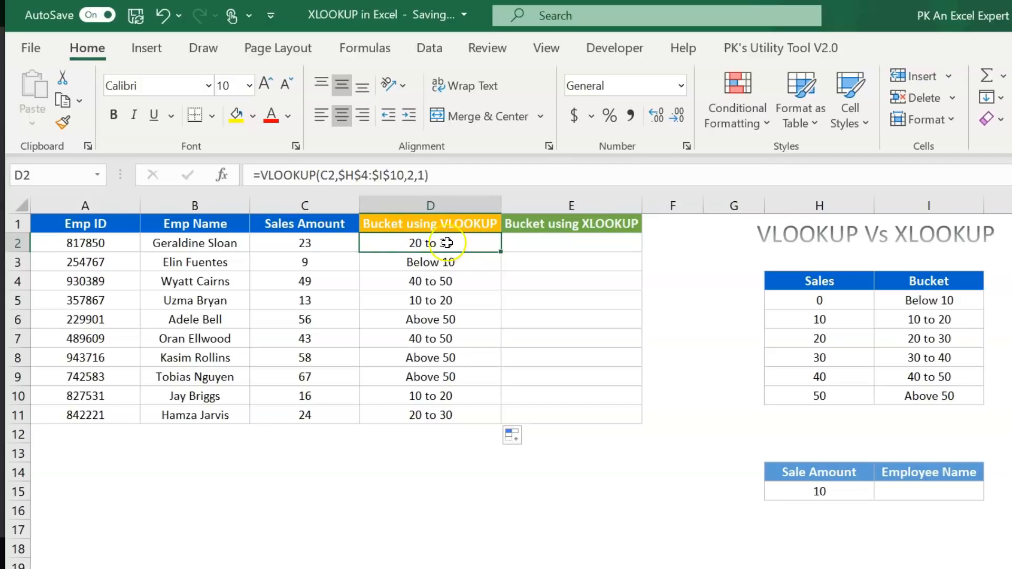
{"action": "left_click", "coordinate": [305, 265]}
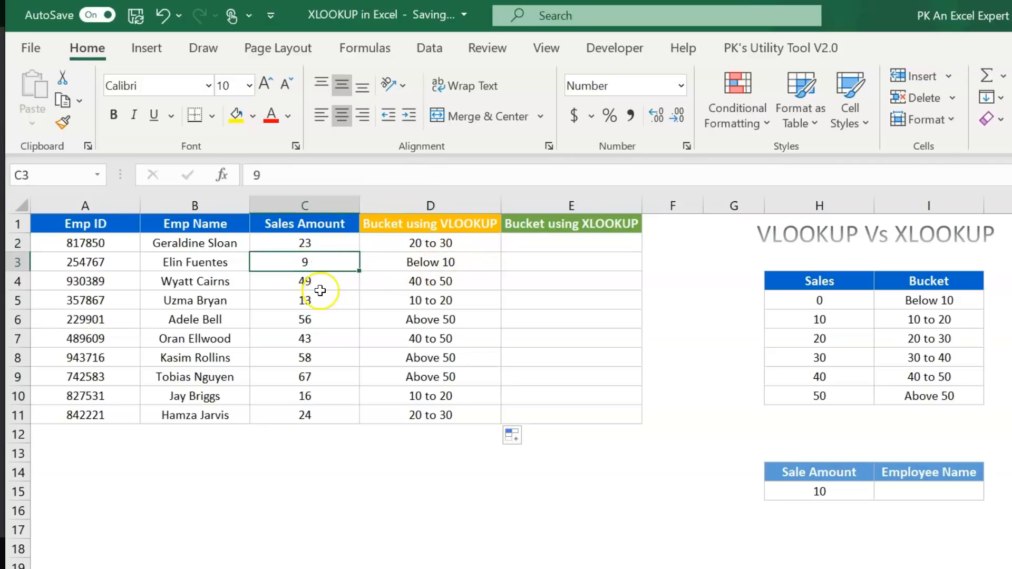
{"action": "left_click", "coordinate": [307, 283]}
{"action": "left_click", "coordinate": [443, 285]}
{"action": "key", "text": "Up"}
{"action": "key", "text": "Up"}
{"action": "left_click_drag", "start_coordinate": [465, 266], "coordinate": [465, 414]}
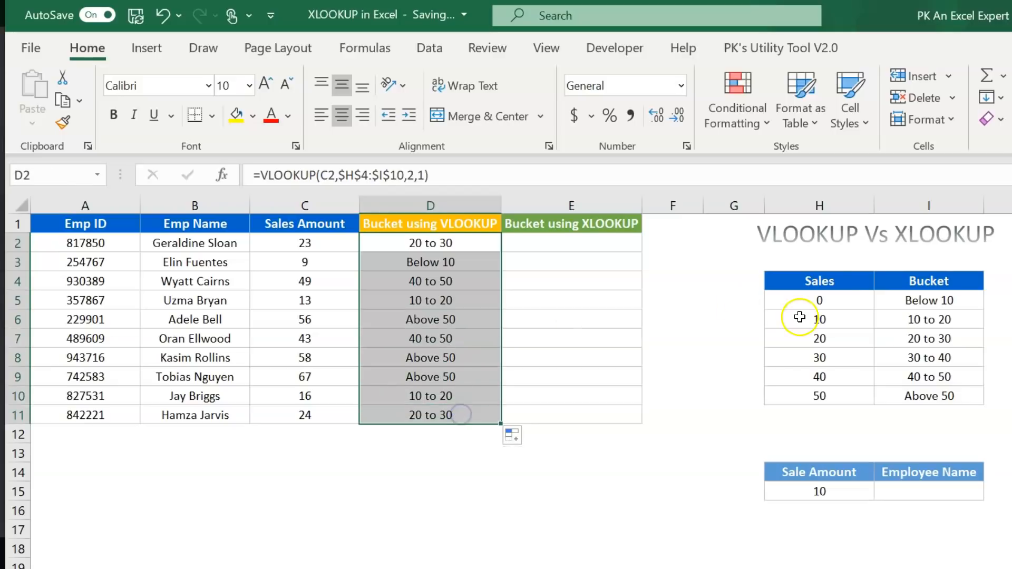
{"action": "left_click_drag", "start_coordinate": [830, 289], "coordinate": [947, 397]}
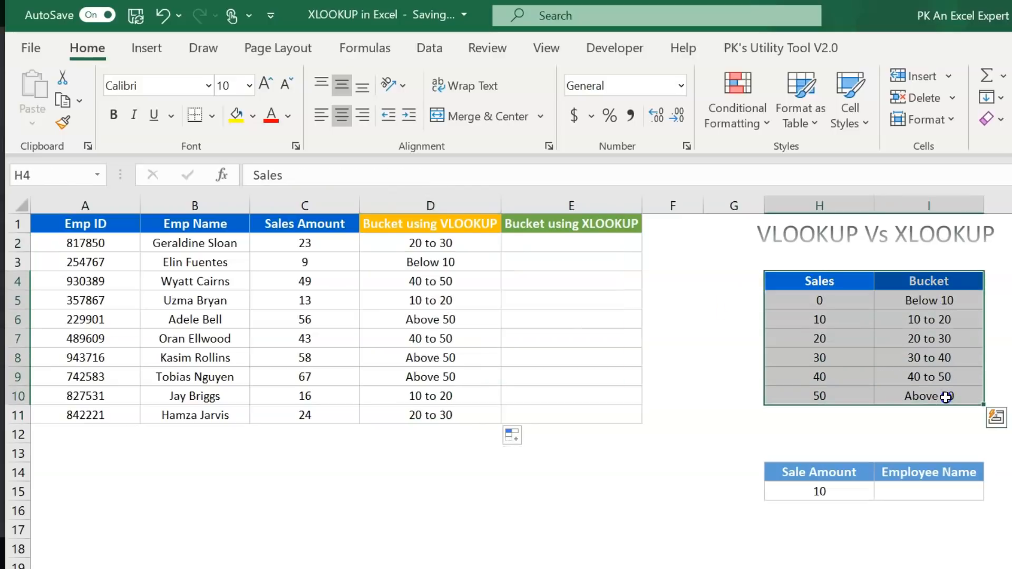
{"action": "left_click", "coordinate": [538, 248]}
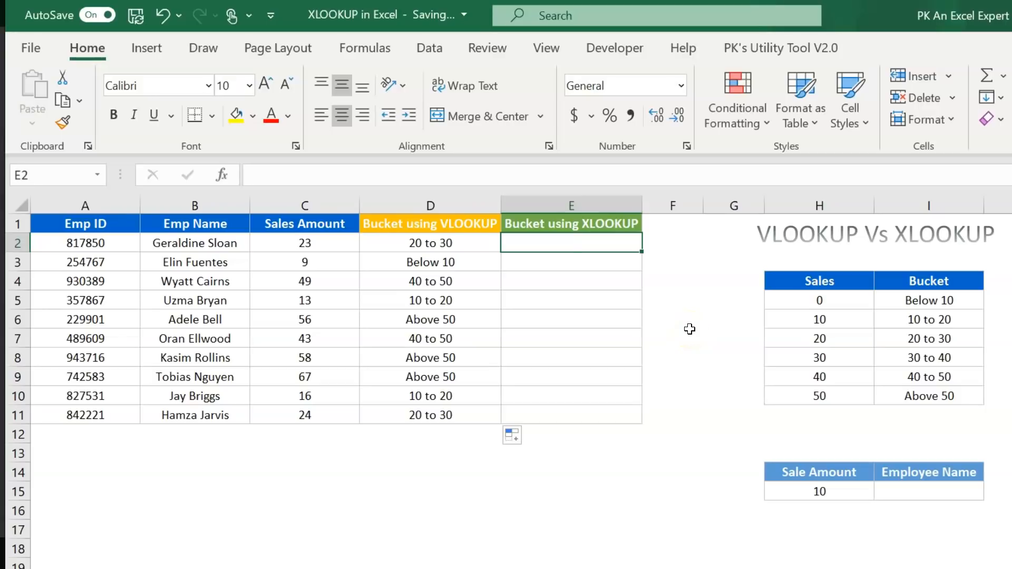
- Start an XLOOKUP in E2 on C2 with absolute ranges $H$5:$H$10 and $I$5:$I$10
{"action": "type", "text": "=xl"}
{"action": "key", "text": "Tab"}
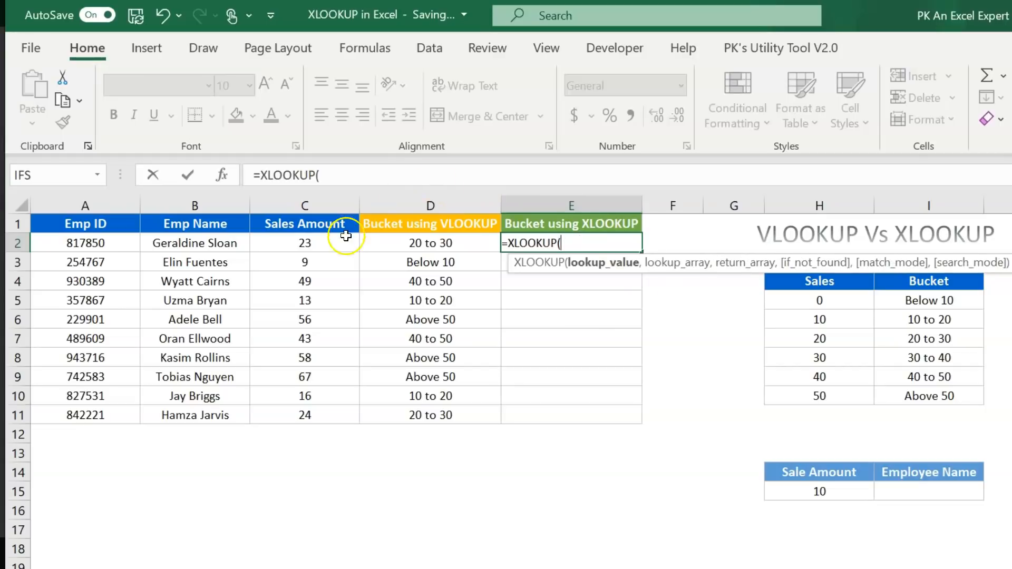
{"action": "left_click", "coordinate": [326, 243]}
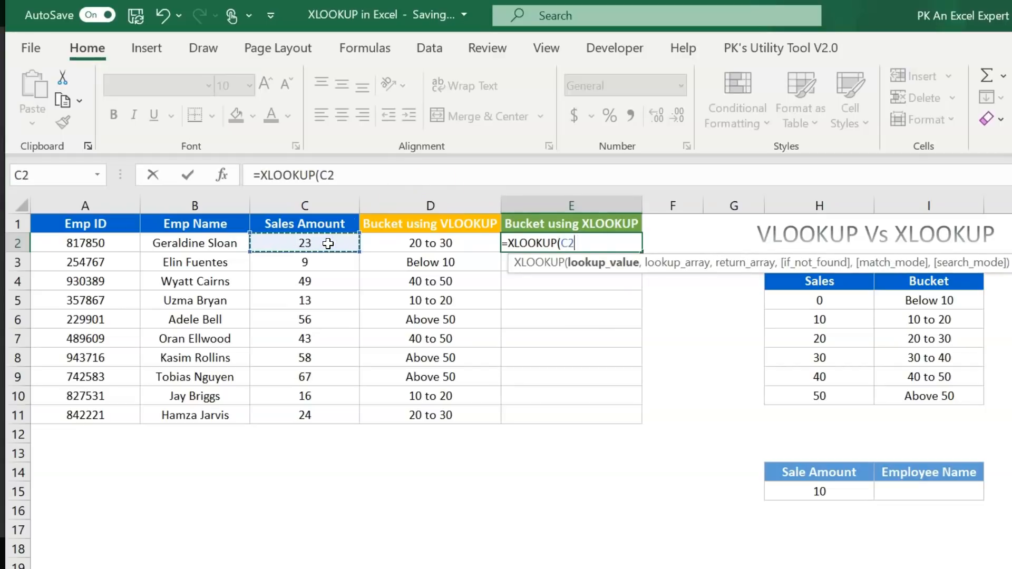
{"action": "type", "text": ","}
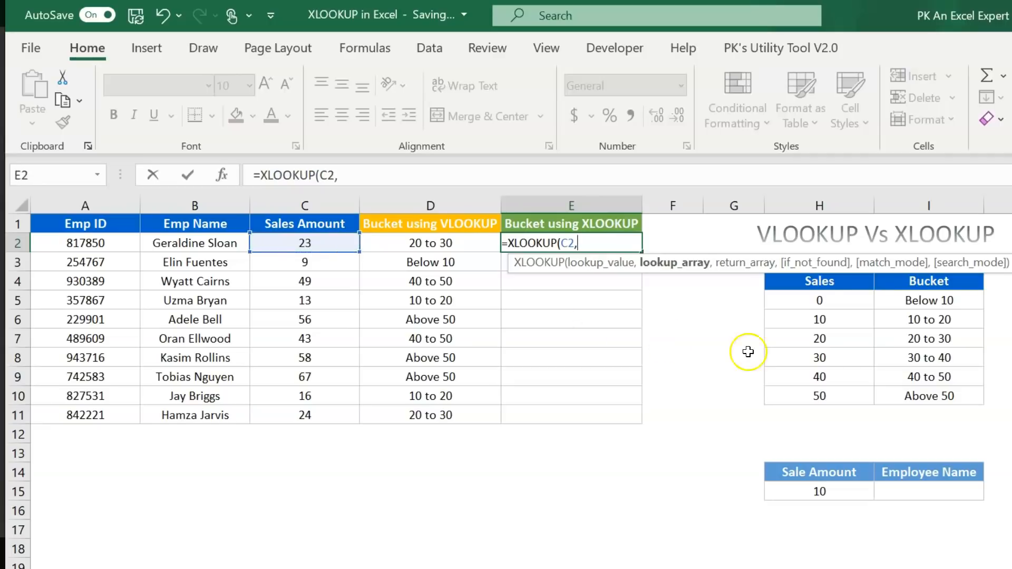
{"action": "left_click_drag", "start_coordinate": [822, 300], "coordinate": [831, 396]}
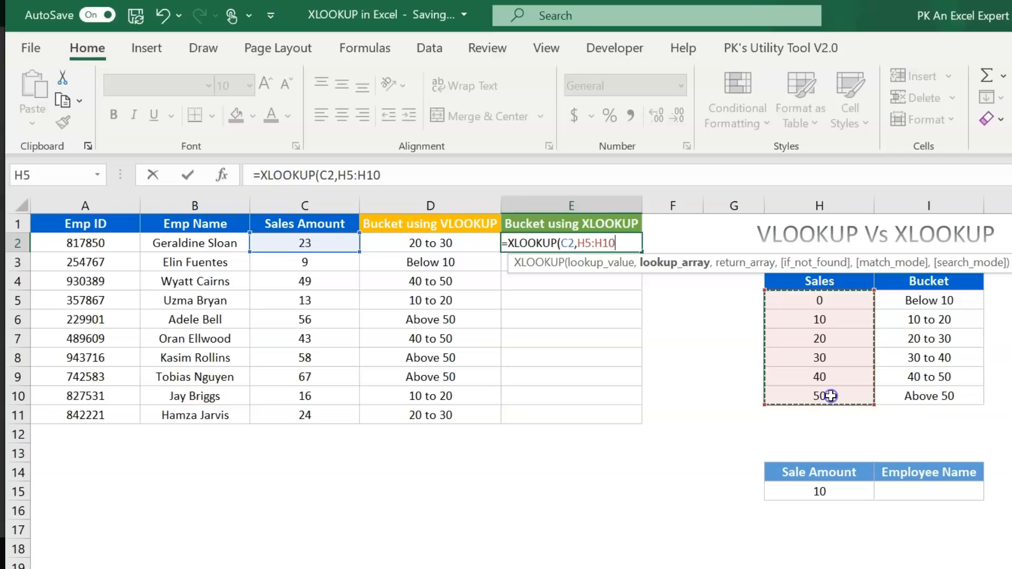
{"action": "key", "text": "F4"}
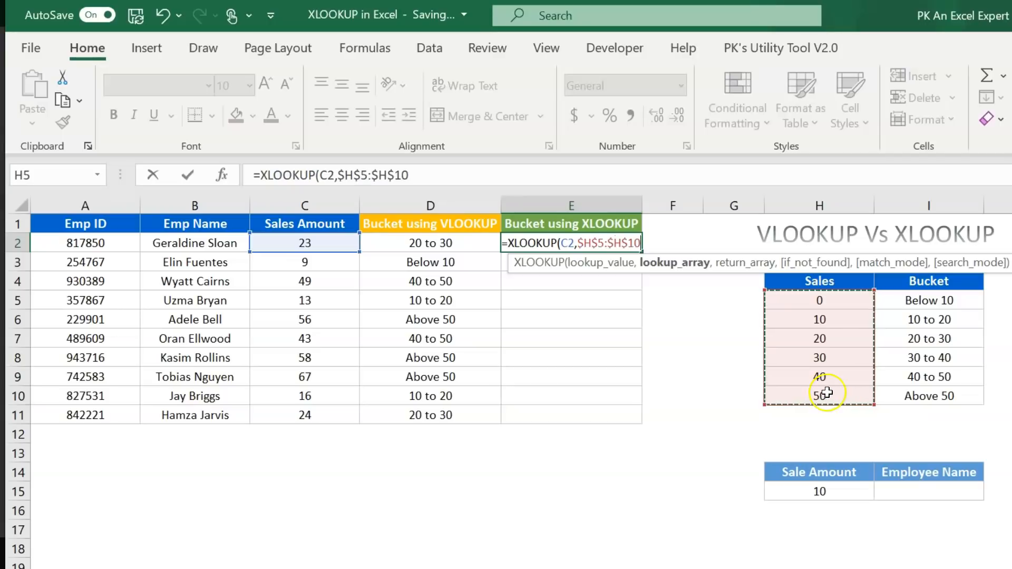
{"action": "type", "text": ","}
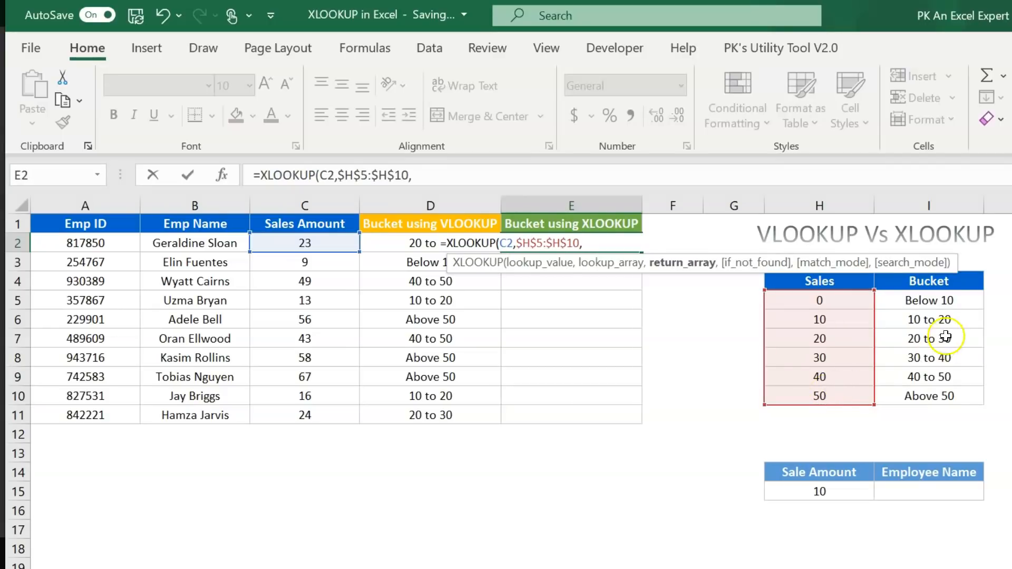
{"action": "left_click_drag", "start_coordinate": [956, 298], "coordinate": [947, 395]}
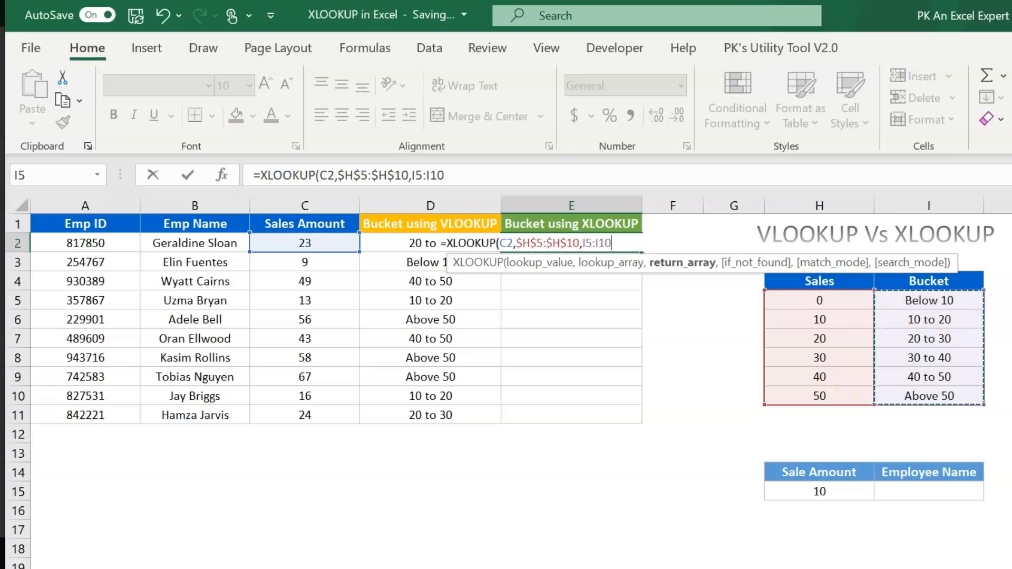
{"action": "key", "text": "F4"}
- Finish the XLOOKUP with the next-smaller match mode (-1) and fill it down to E11
{"action": "type", "text": ",\"\","}
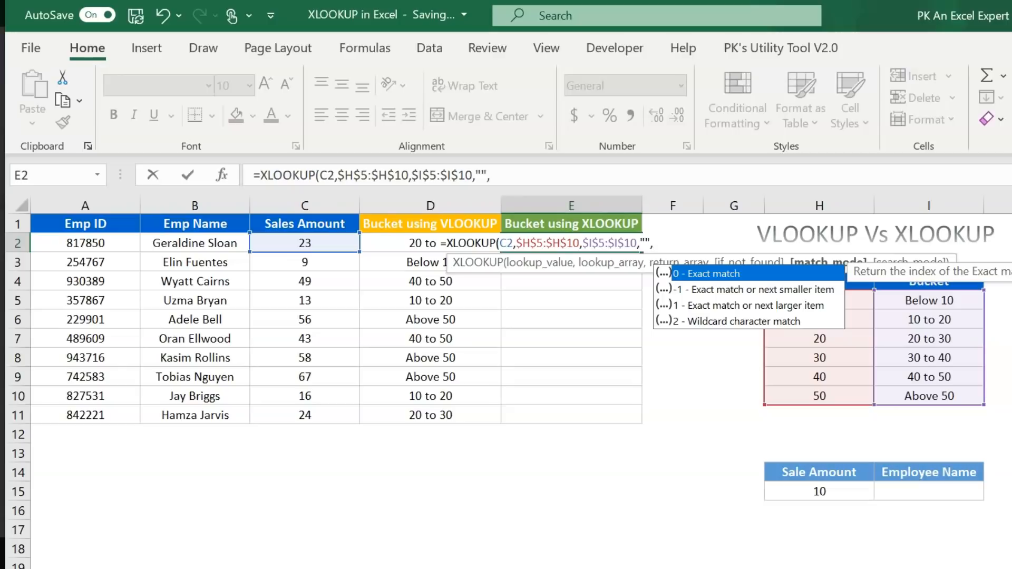
{"action": "key", "text": "Down"}
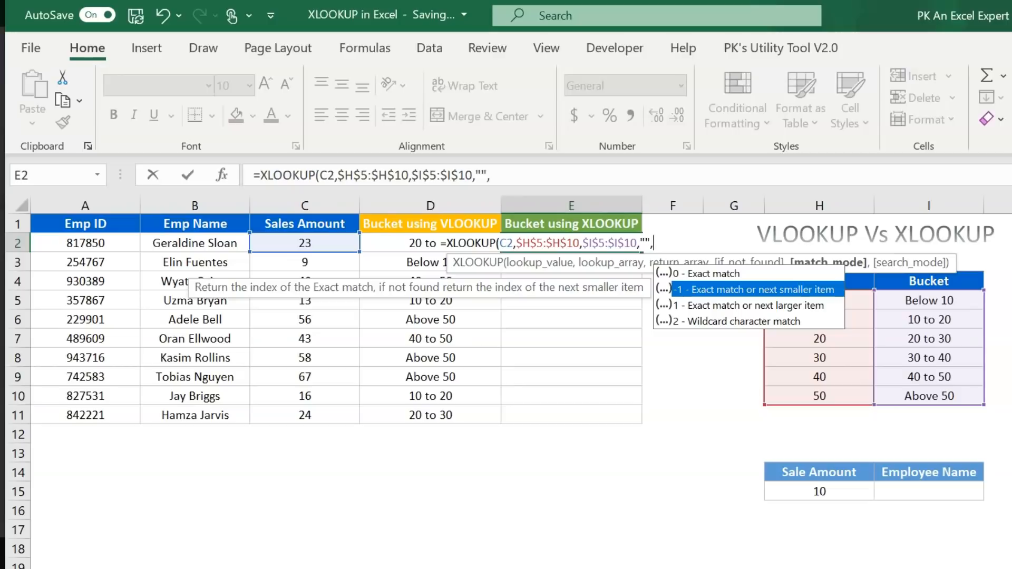
{"action": "key", "text": "Tab"}
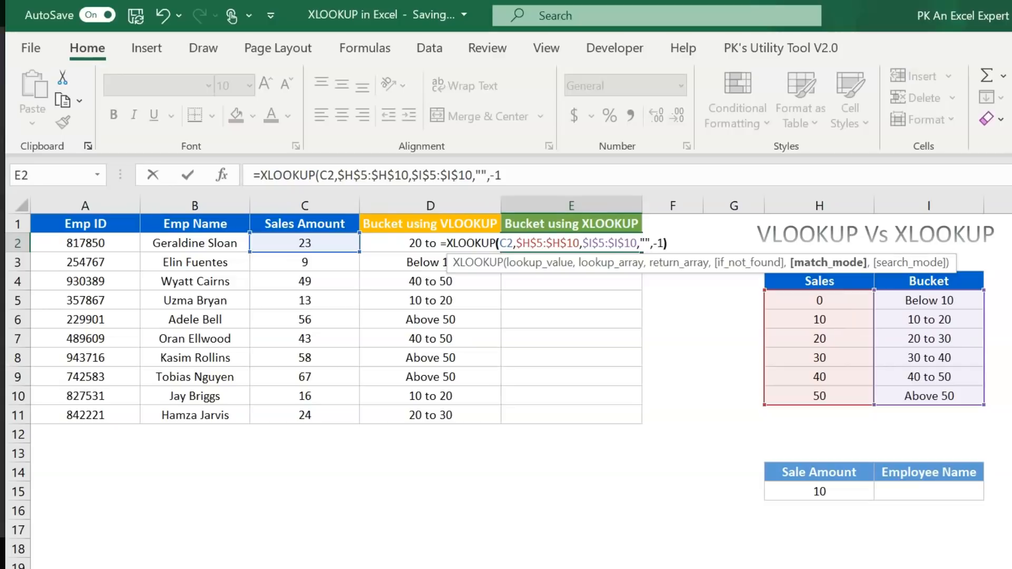
{"action": "type", "text": ")"}
{"action": "key", "text": "Return"}
{"action": "key", "text": "Up"}
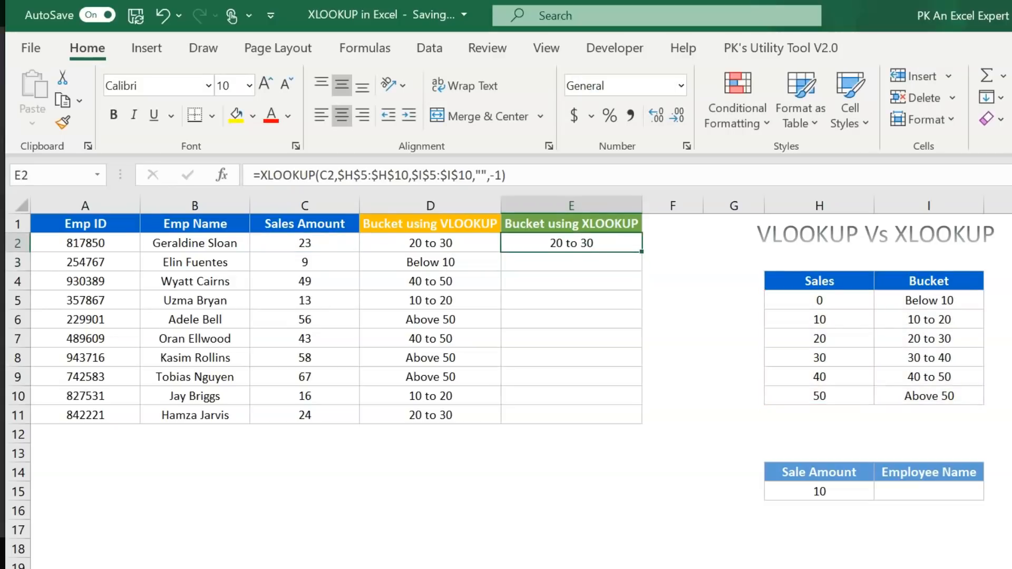
{"action": "double_click", "coordinate": [644, 250]}
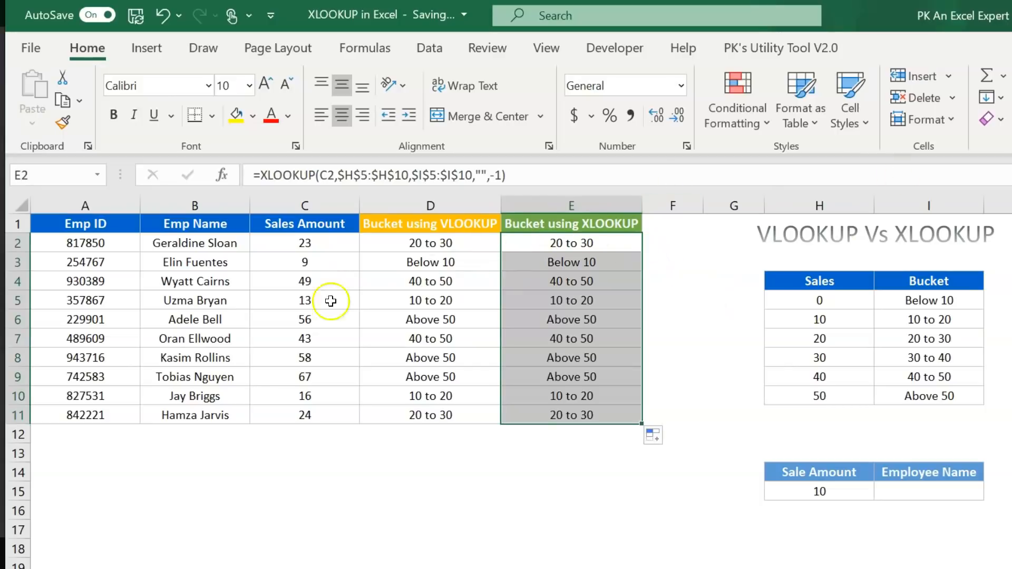
- Confirm sales amount 23 falls under the threshold 20 in the lookup table
{"action": "left_click", "coordinate": [316, 250]}
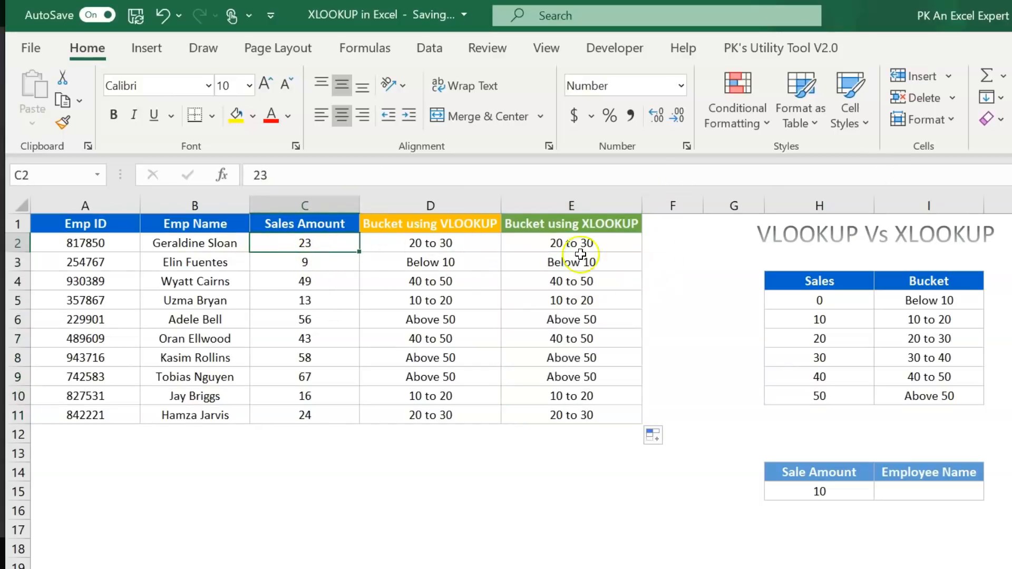
{"action": "left_click_drag", "start_coordinate": [848, 301], "coordinate": [933, 396]}
{"action": "left_click", "coordinate": [851, 340]}
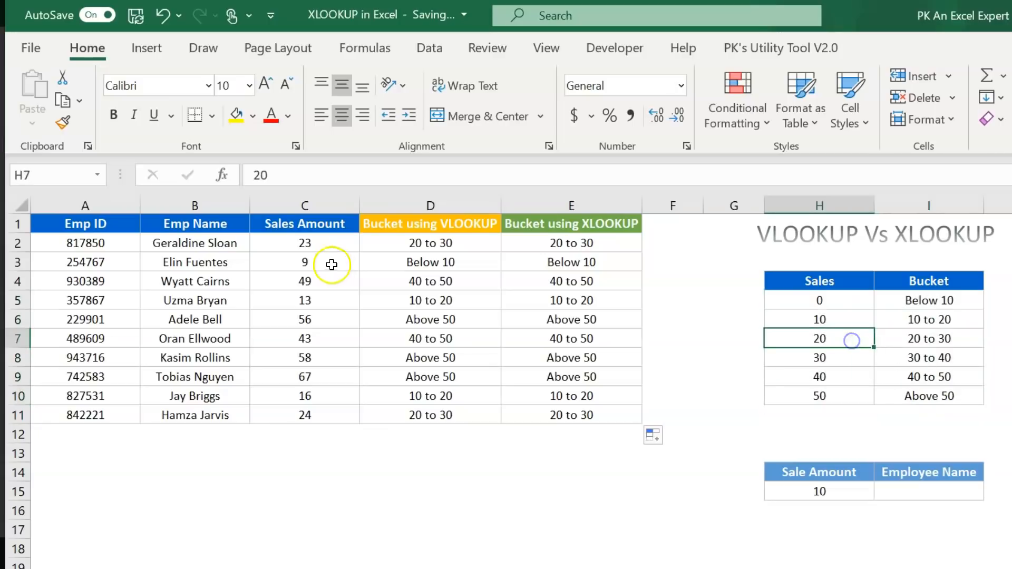
{"action": "left_click", "coordinate": [298, 249]}
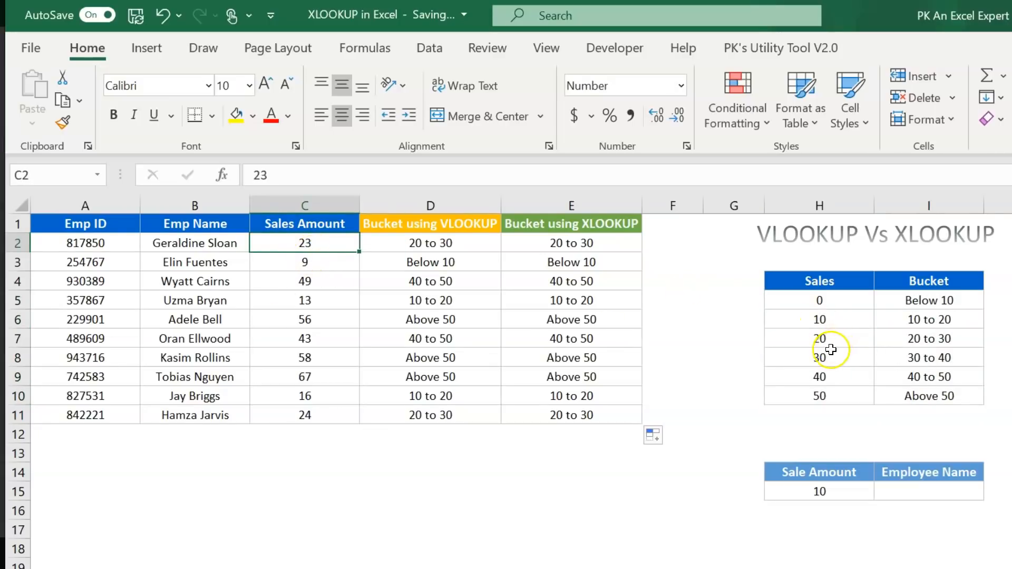
{"action": "left_click", "coordinate": [825, 342]}
{"action": "left_click_drag", "start_coordinate": [926, 340], "coordinate": [834, 341]}
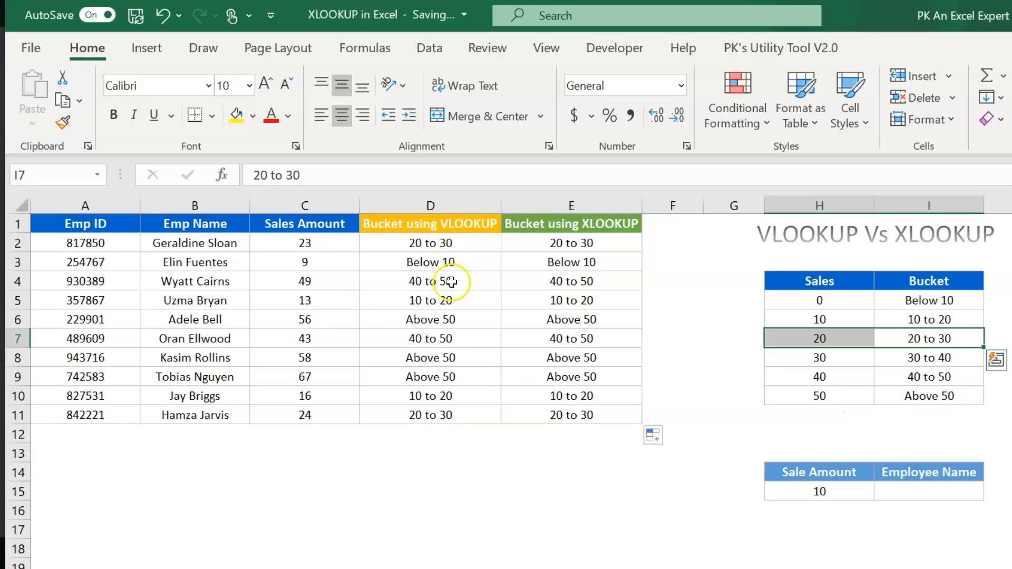
{"action": "left_click_drag", "start_coordinate": [630, 244], "coordinate": [592, 414]}
{"action": "left_click_drag", "start_coordinate": [443, 224], "coordinate": [439, 338]}
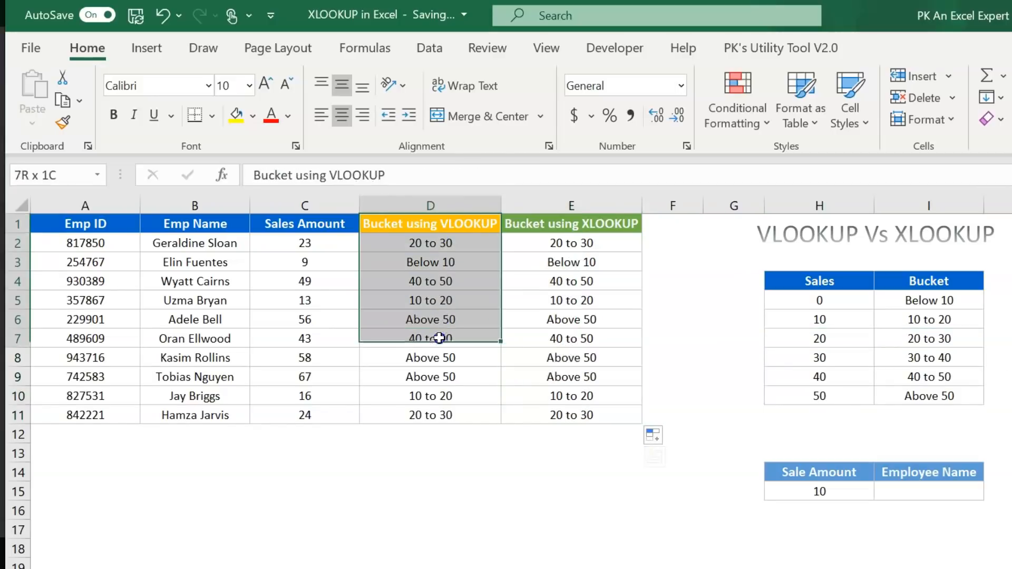
{"action": "left_click_drag", "start_coordinate": [443, 242], "coordinate": [448, 406]}
{"action": "left_click_drag", "start_coordinate": [849, 280], "coordinate": [939, 390]}
{"action": "left_click_drag", "start_coordinate": [831, 301], "coordinate": [839, 394]}
{"action": "left_click_drag", "start_coordinate": [817, 281], "coordinate": [944, 396]}
{"action": "left_click_drag", "start_coordinate": [408, 243], "coordinate": [450, 409]}
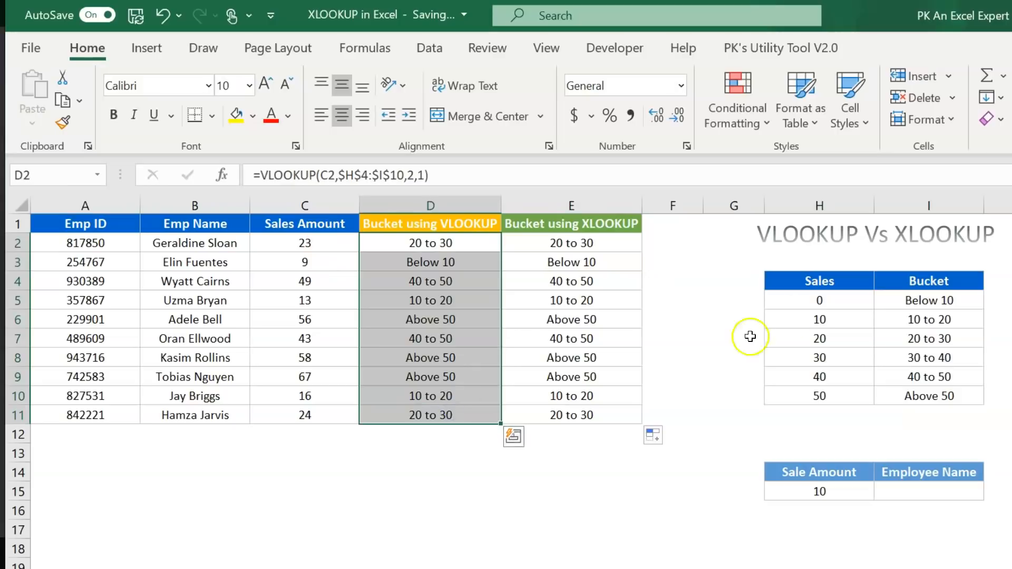
{"action": "left_click_drag", "start_coordinate": [805, 283], "coordinate": [916, 393]}
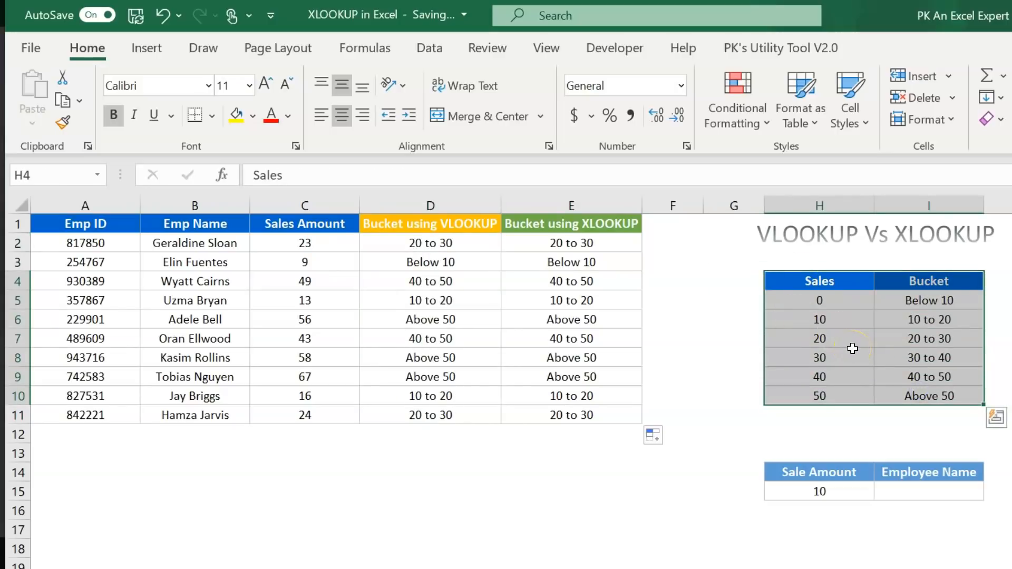
- Add filters to the lookup table and sort it by Bucket A to Z
{"action": "key", "text": "ctrl+shift+l"}
{"action": "left_click", "coordinate": [930, 306]}
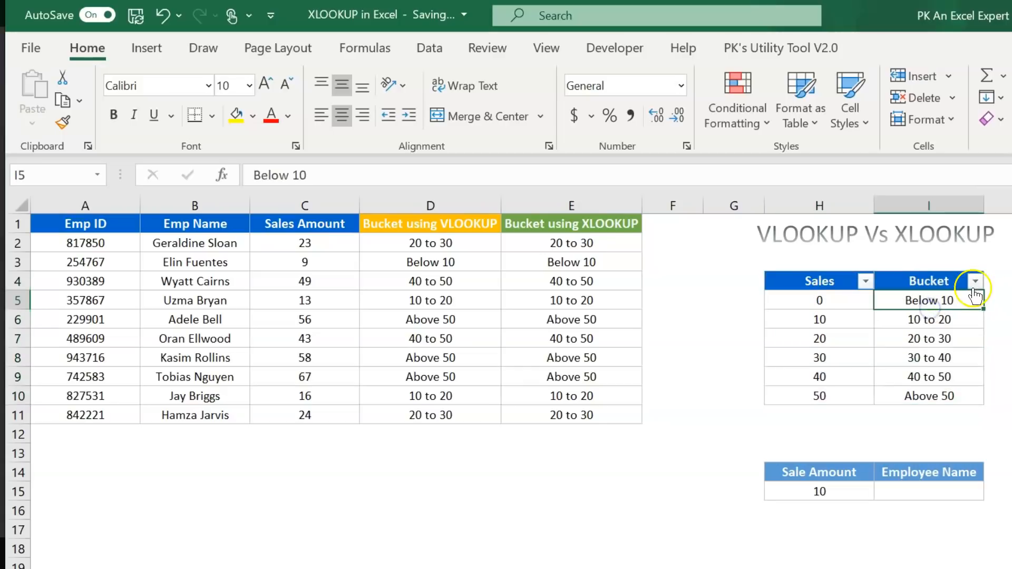
{"action": "left_click", "coordinate": [975, 281]}
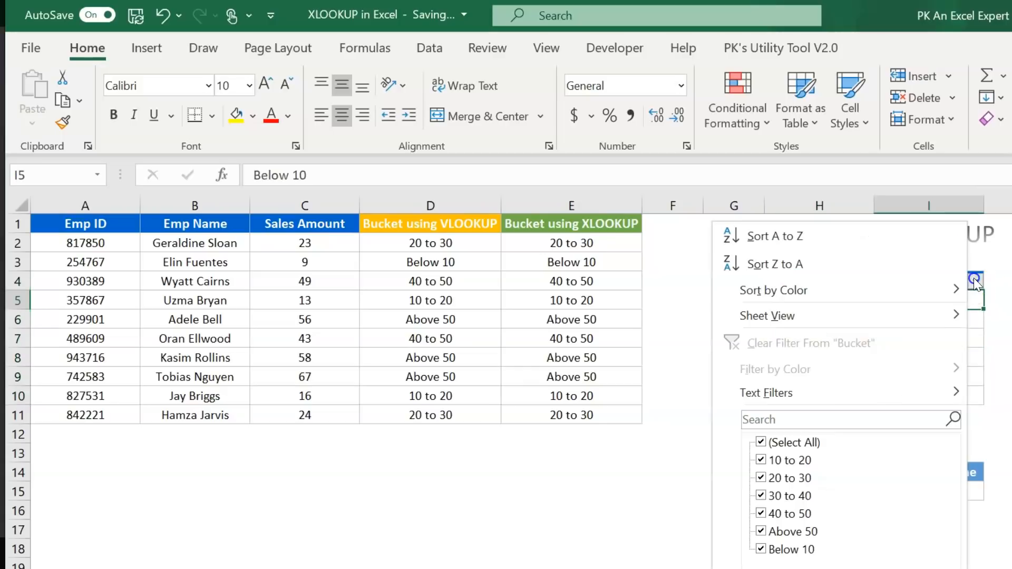
{"action": "left_click", "coordinate": [836, 242]}
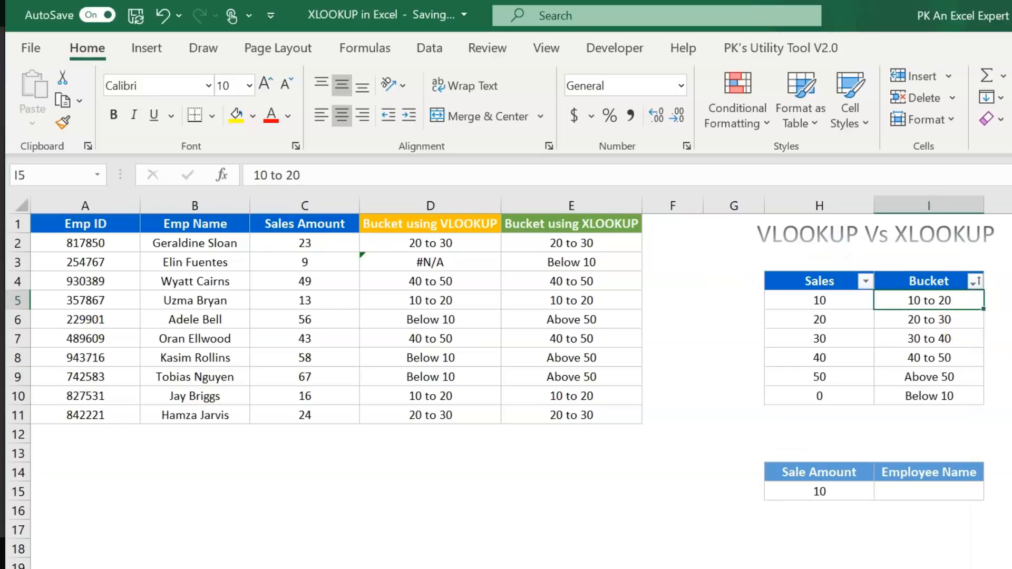
- Compare the row with sales 9: VLOOKUP now gives #N/A while XLOOKUP still returns Below 10
{"action": "left_click", "coordinate": [956, 333]}
{"action": "left_click", "coordinate": [323, 262]}
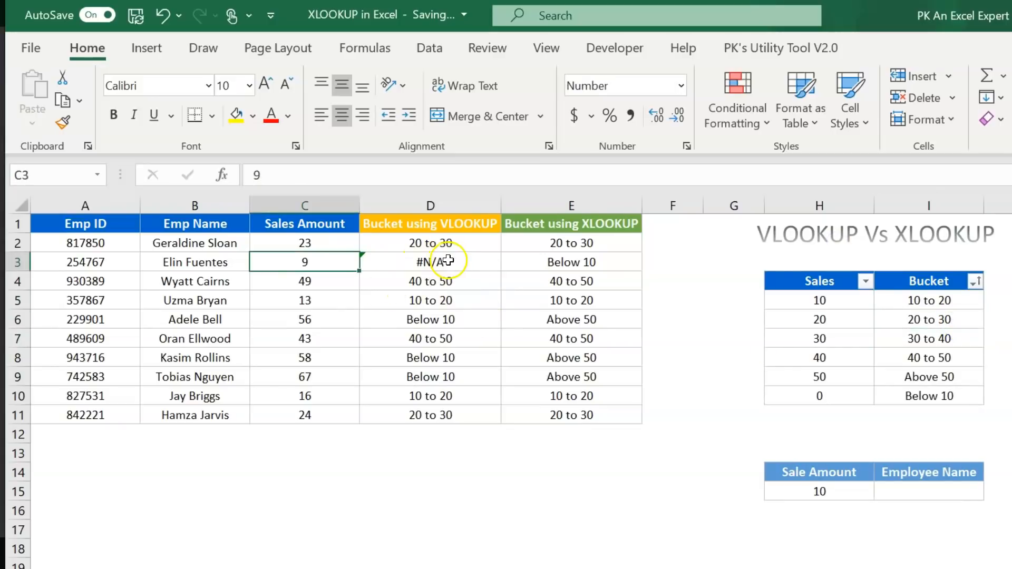
{"action": "left_click", "coordinate": [444, 262]}
{"action": "left_click_drag", "start_coordinate": [396, 260], "coordinate": [87, 262]}
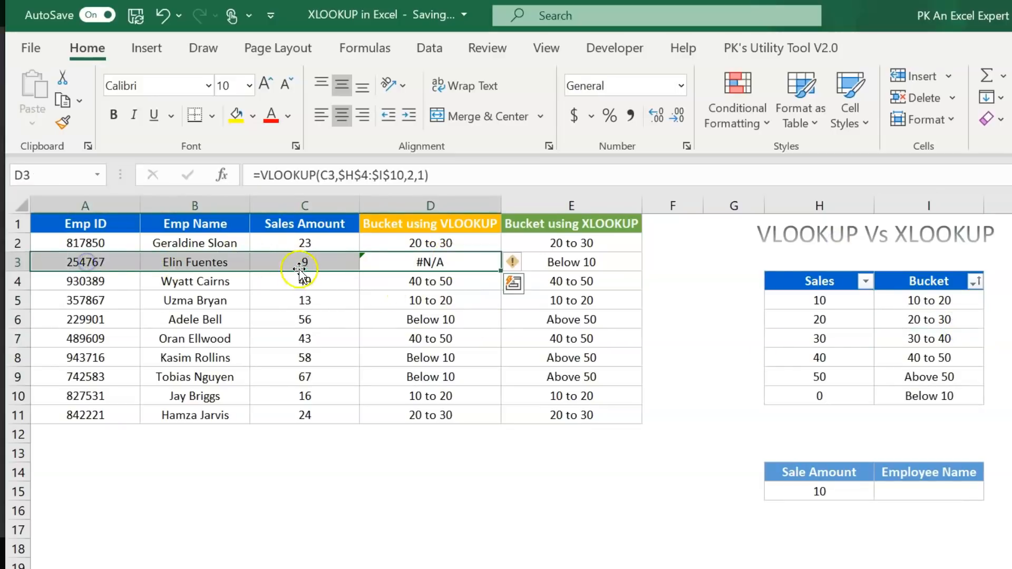
{"action": "left_click", "coordinate": [304, 262]}
{"action": "left_click", "coordinate": [586, 263]}
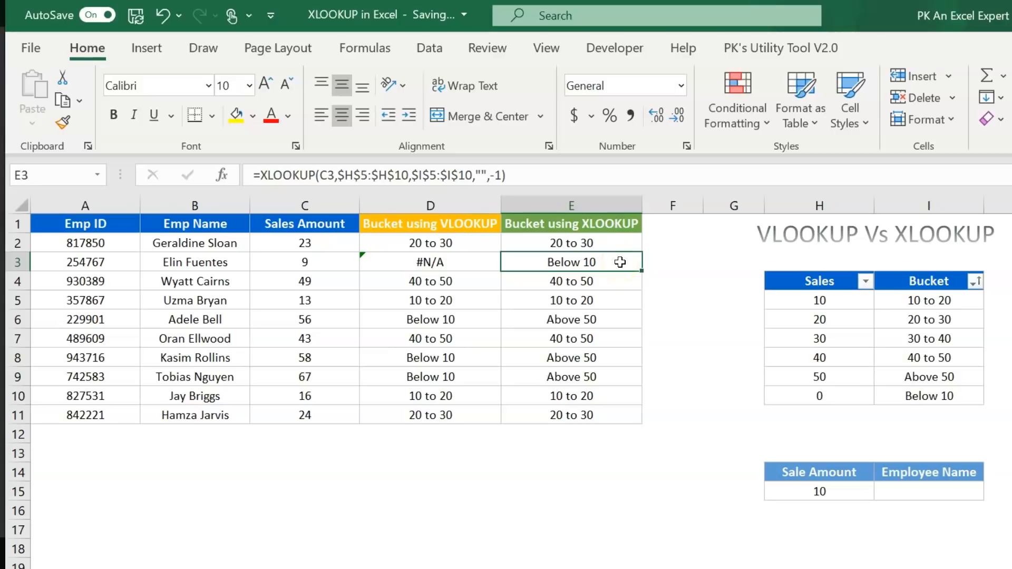
- Highlight data rows 8 and 9, with wrong Below 10 results, in yellow
{"action": "left_click_drag", "start_coordinate": [452, 358], "coordinate": [454, 372]}
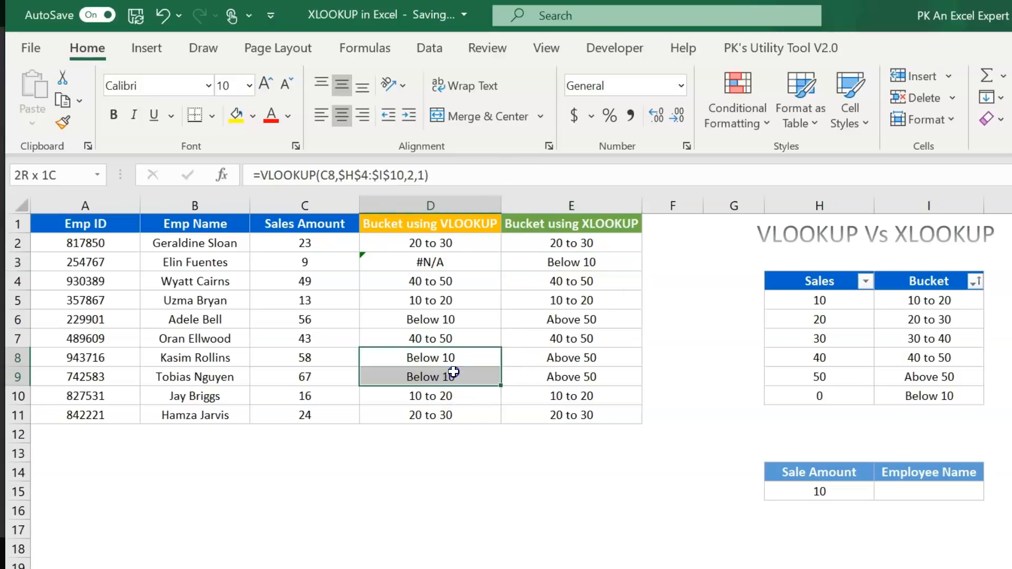
{"action": "left_click_drag", "start_coordinate": [63, 357], "coordinate": [565, 375]}
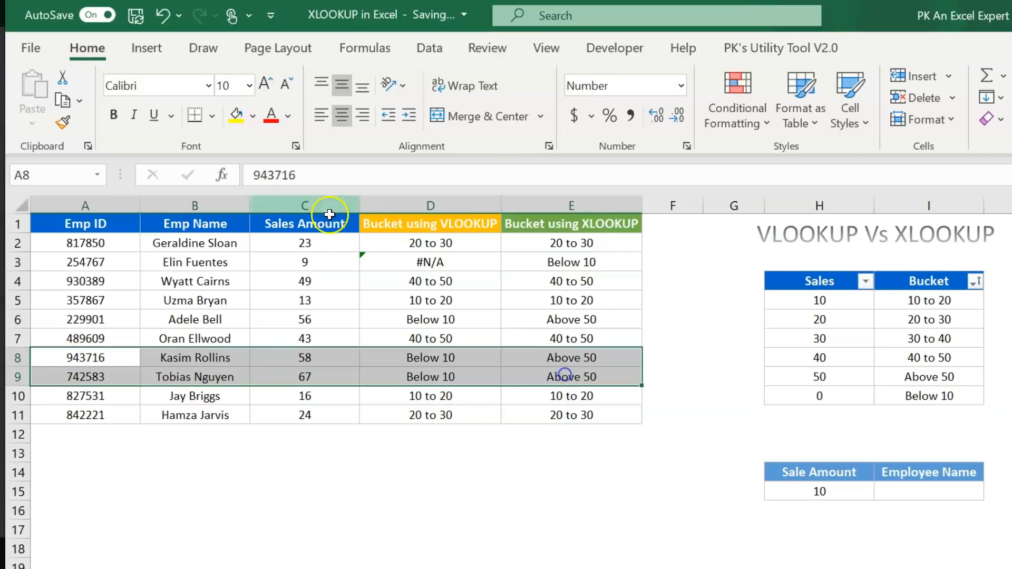
{"action": "left_click", "coordinate": [236, 115]}
{"action": "left_click", "coordinate": [533, 396]}
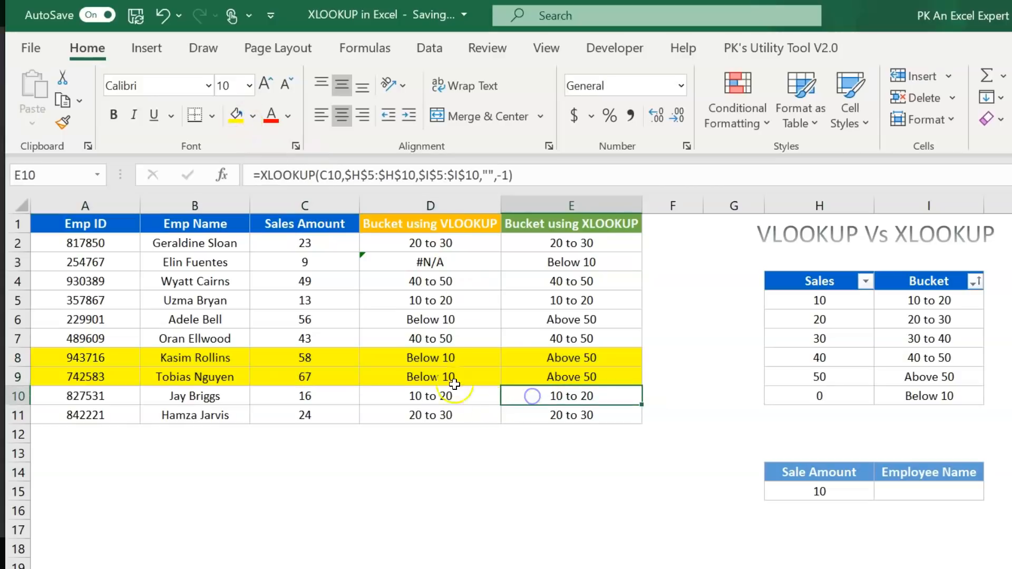
- Compare the VLOOKUP and XLOOKUP formulas and results for sales 58 and 67
{"action": "left_click", "coordinate": [450, 358]}
{"action": "left_click", "coordinate": [329, 357]}
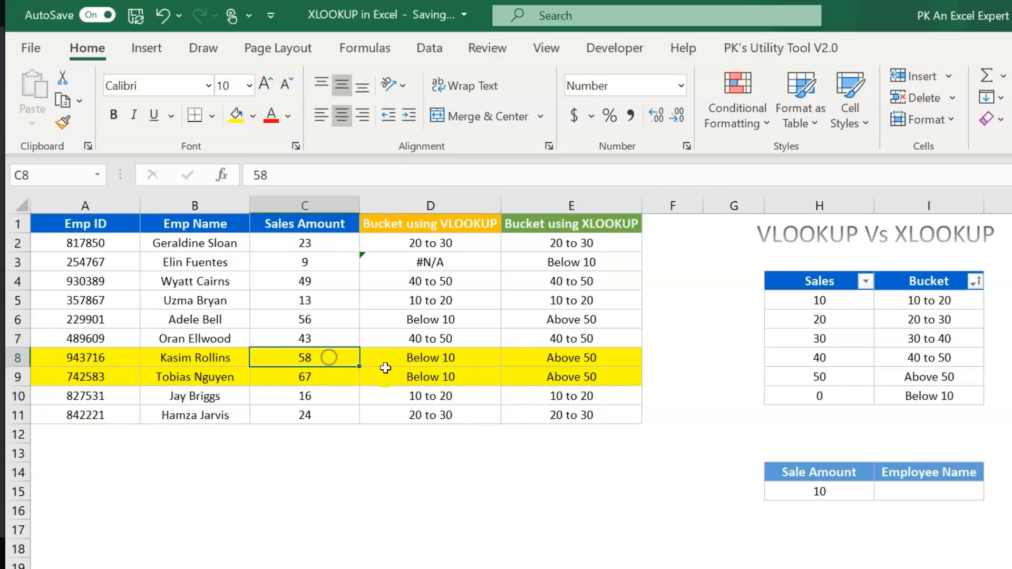
{"action": "left_click", "coordinate": [462, 357]}
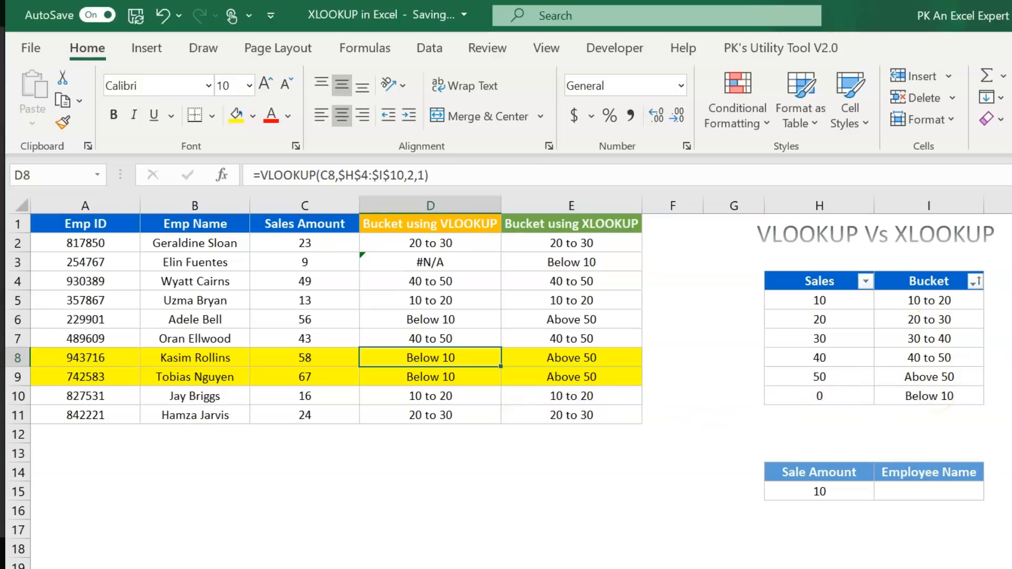
{"action": "left_click", "coordinate": [583, 361]}
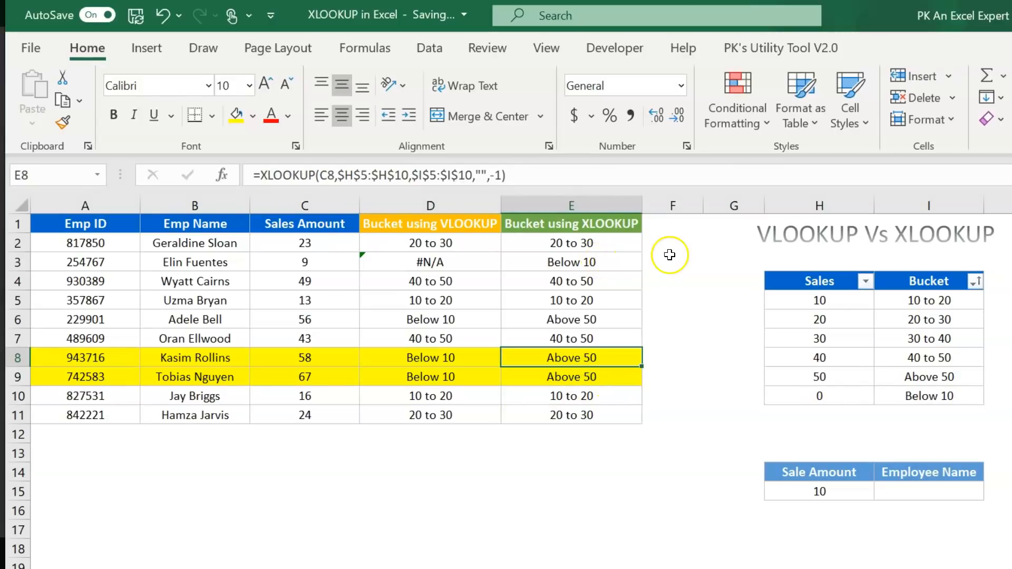
{"action": "left_click", "coordinate": [302, 376]}
{"action": "left_click", "coordinate": [627, 377]}
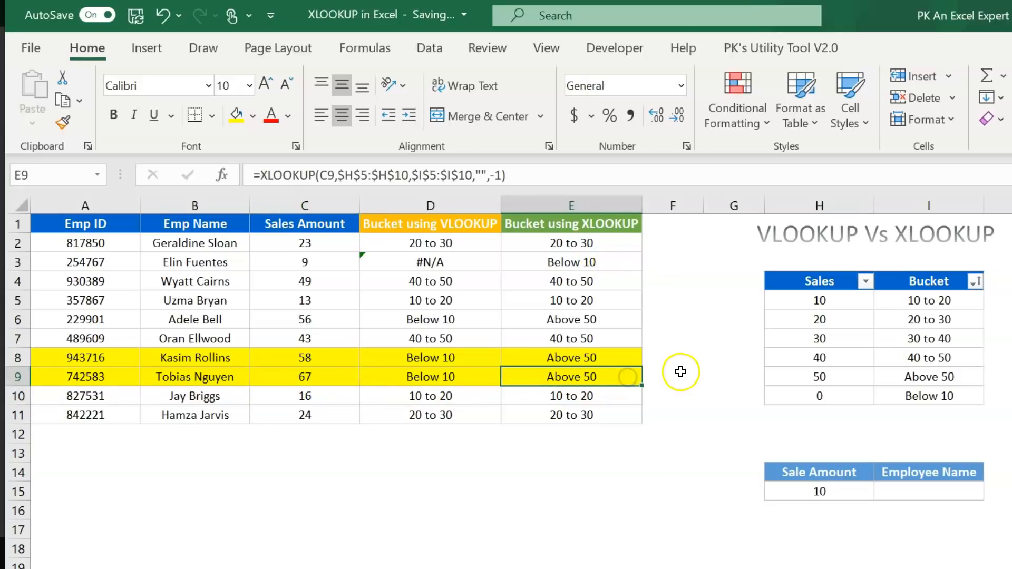
- Highlight data row 6 in yellow as well
{"action": "left_click_drag", "start_coordinate": [630, 320], "coordinate": [68, 317]}
{"action": "left_click", "coordinate": [236, 115]}
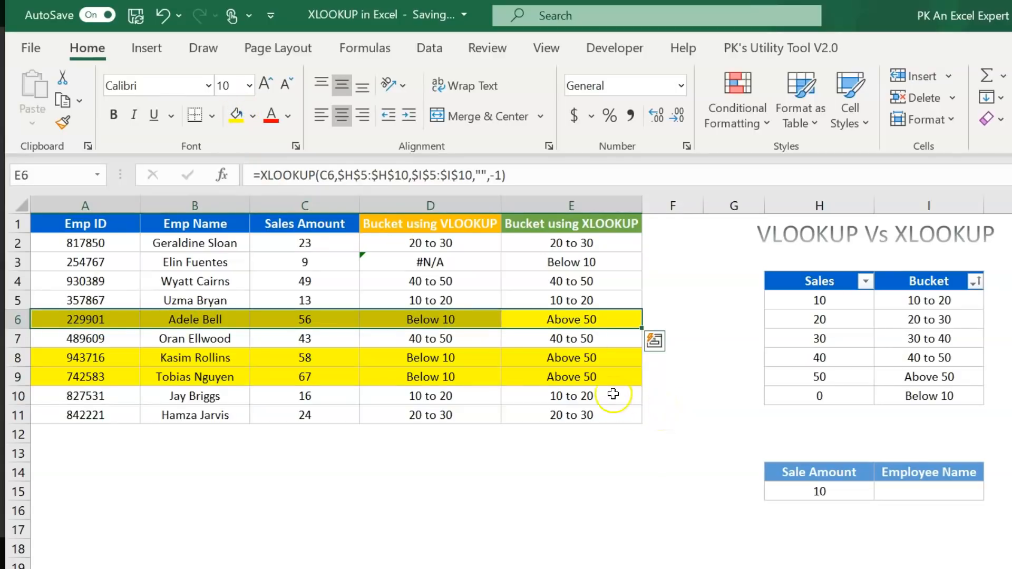
{"action": "left_click", "coordinate": [612, 394]}
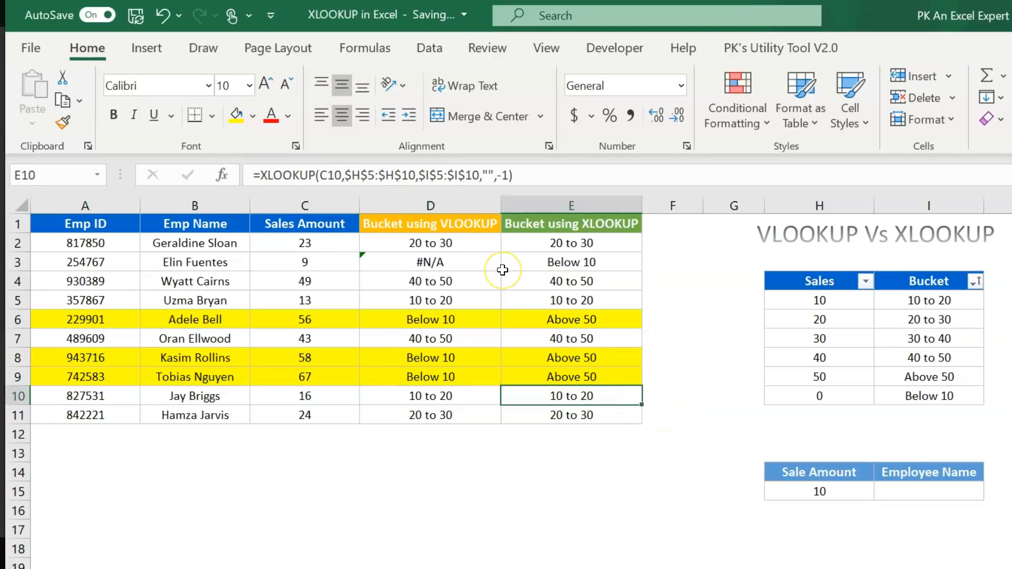
{"action": "left_click_drag", "start_coordinate": [833, 284], "coordinate": [927, 400]}
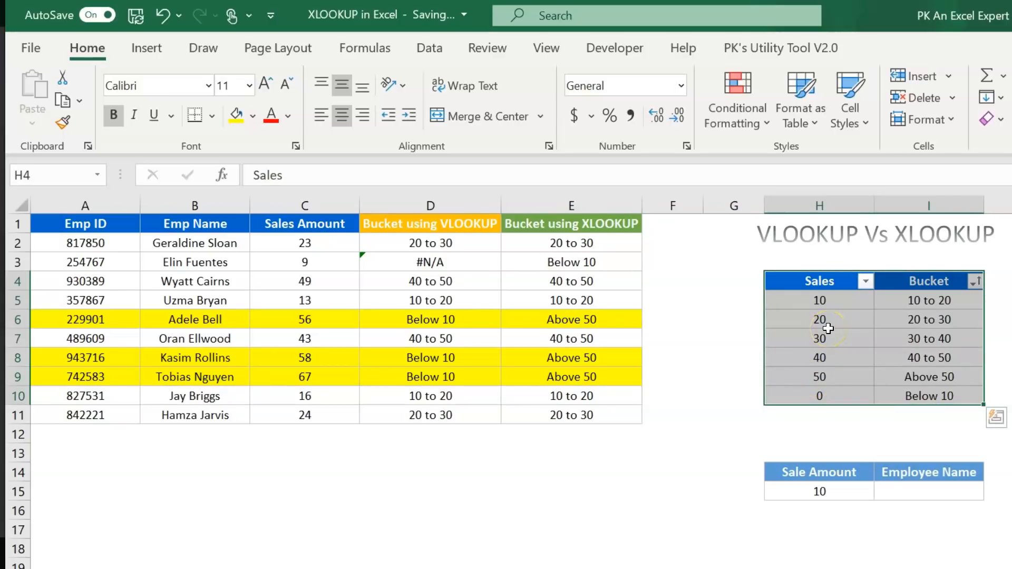
{"action": "left_click", "coordinate": [473, 224]}
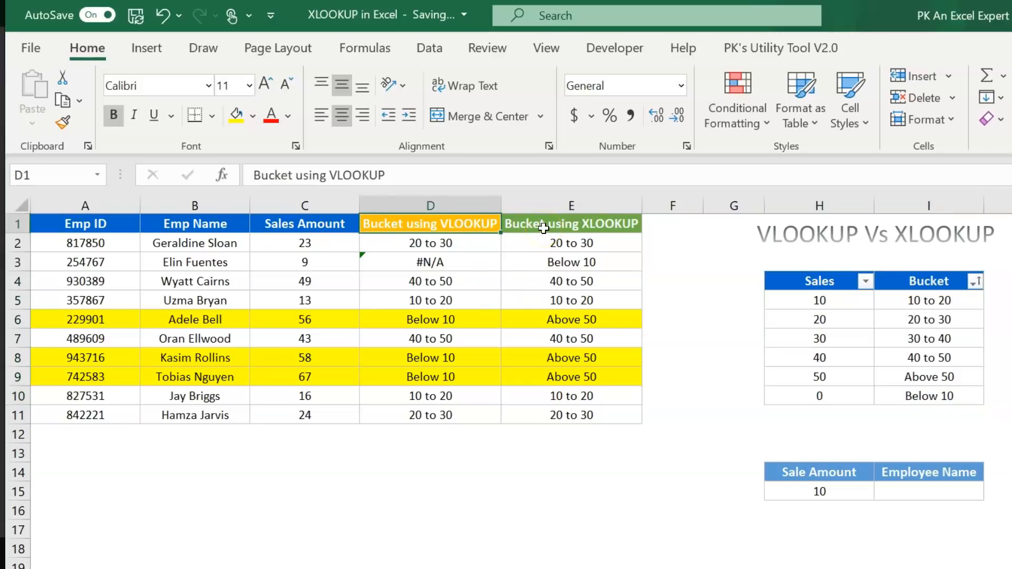
{"action": "key", "text": "ctrl+z"}
{"action": "key", "text": "ctrl+z"}
{"action": "key", "text": "ctrl+z"}
{"action": "key", "text": "ctrl+z"}
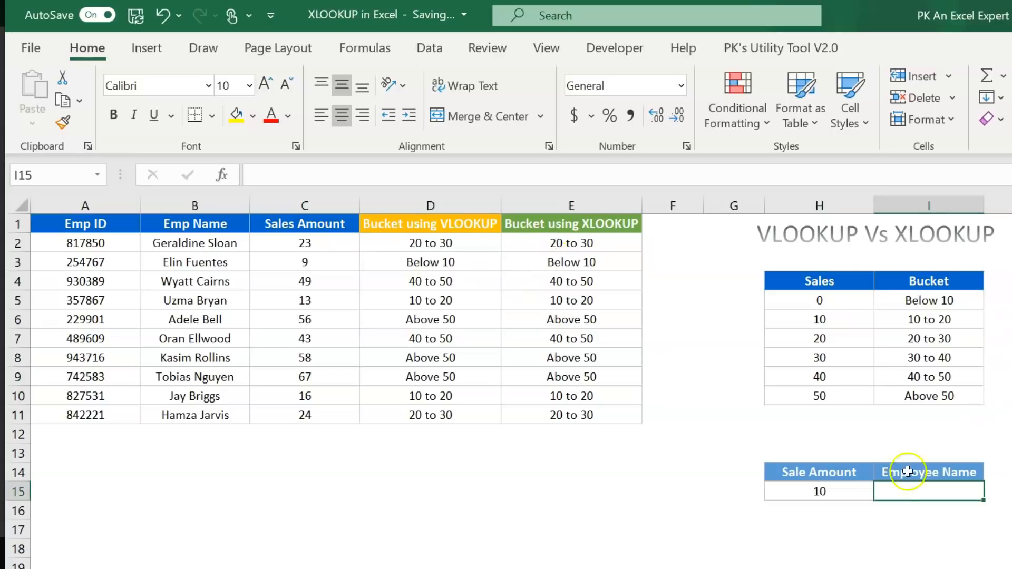
{"action": "left_click", "coordinate": [822, 473]}
{"action": "left_click", "coordinate": [833, 491]}
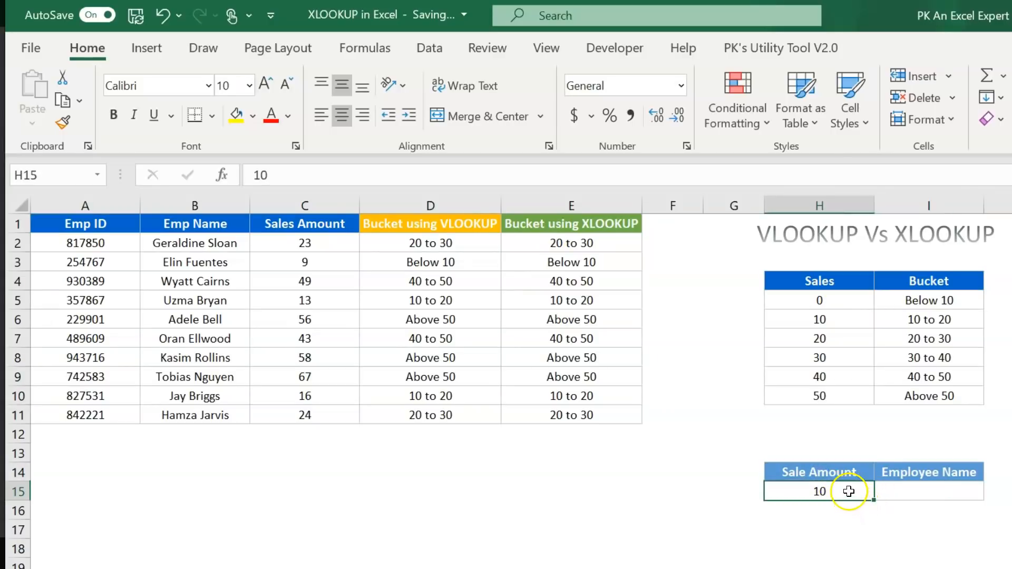
{"action": "left_click", "coordinate": [920, 495]}
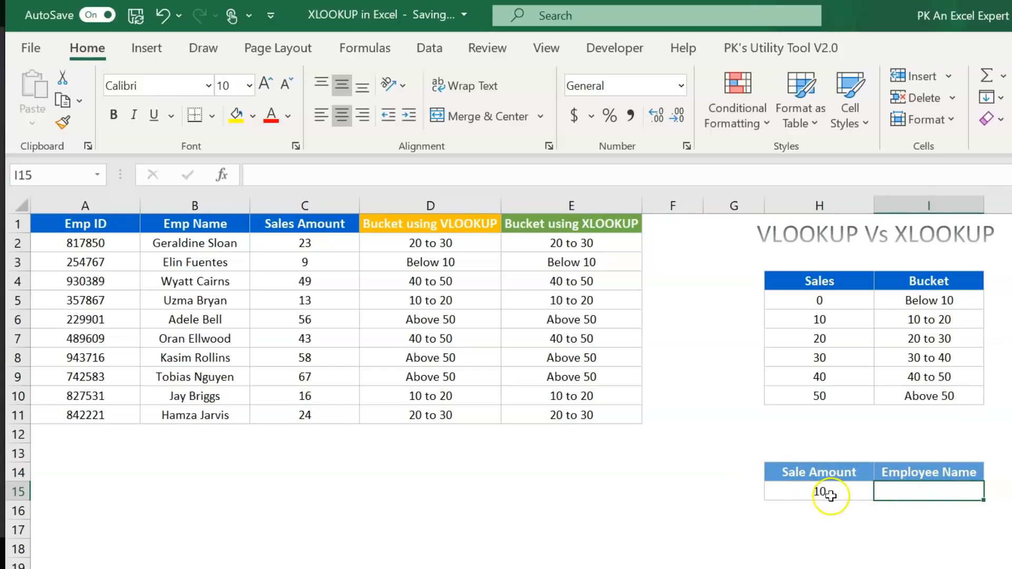
{"action": "left_click", "coordinate": [831, 496]}
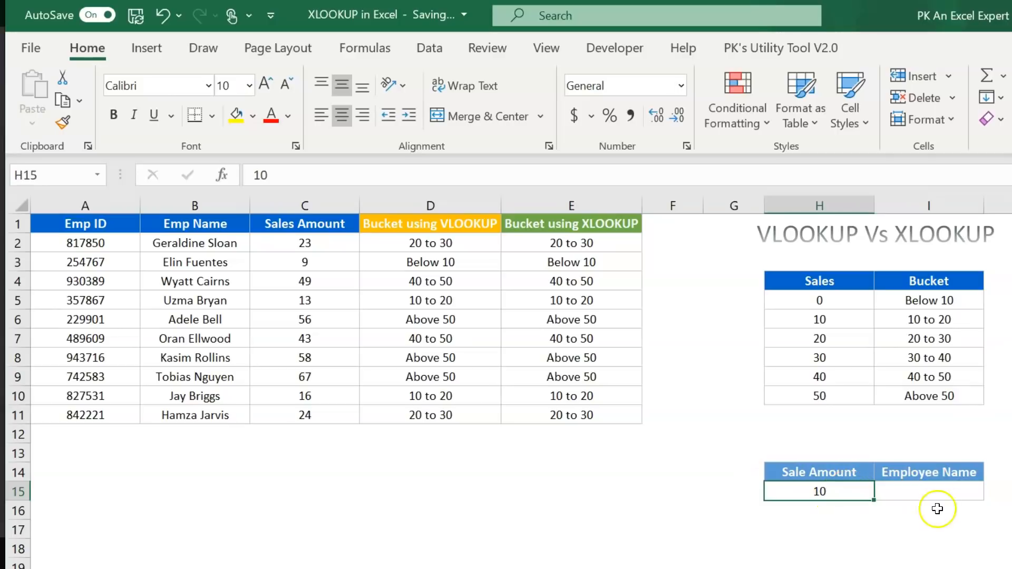
{"action": "left_click", "coordinate": [526, 262]}
{"action": "left_click_drag", "start_coordinate": [315, 244], "coordinate": [321, 418]}
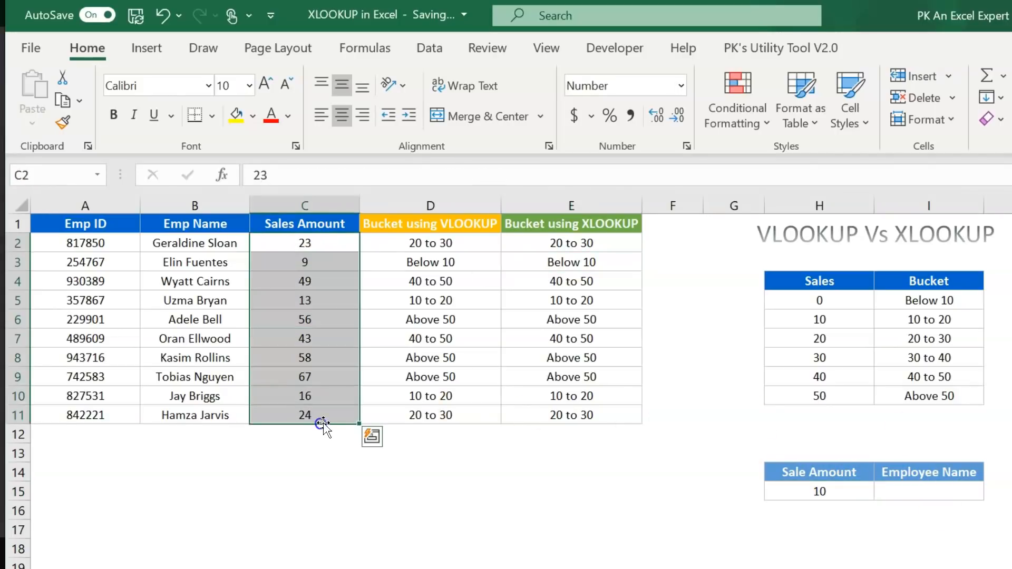
{"action": "left_click", "coordinate": [330, 258]}
{"action": "left_click_drag", "start_coordinate": [330, 258], "coordinate": [46, 262]}
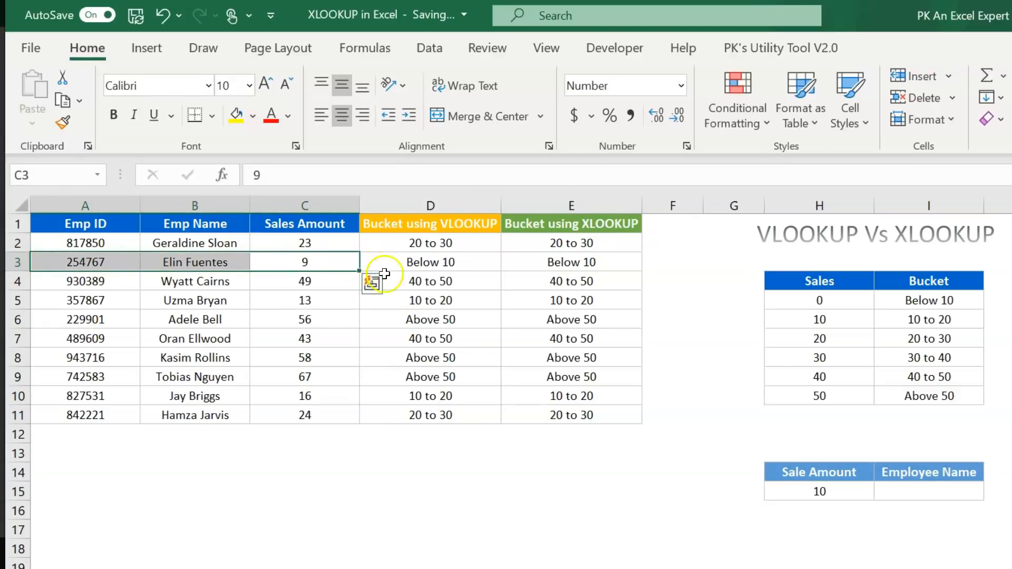
{"action": "left_click", "coordinate": [896, 490]}
- Enter =XLOOKUP(H15,C:C,B:B,"",-1) in I15 and show it matches the employee with sales 9
{"action": "type", "text": "=xLOOKUP("}
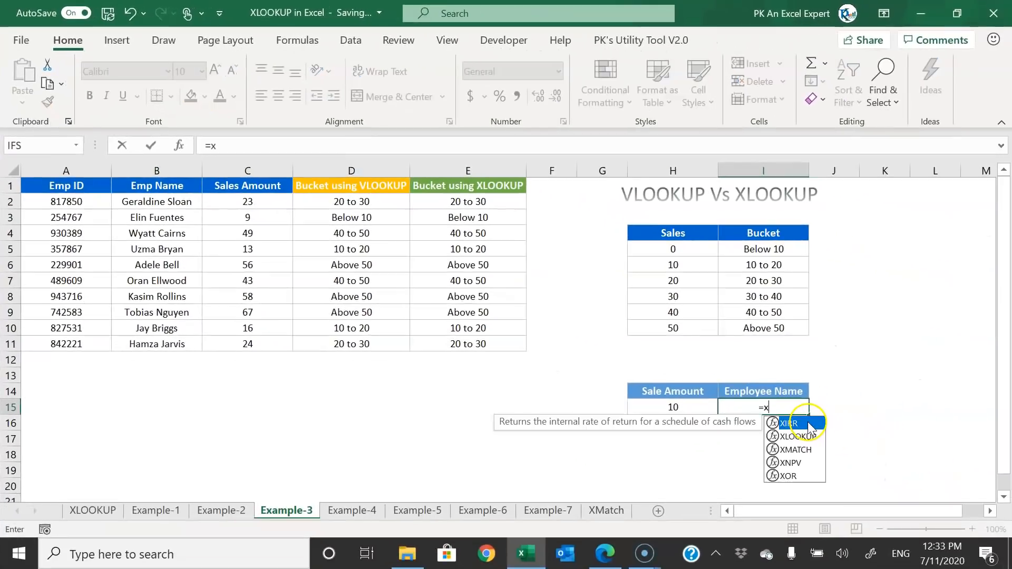
{"action": "key", "text": "Tab"}
{"action": "key", "text": "Left"}
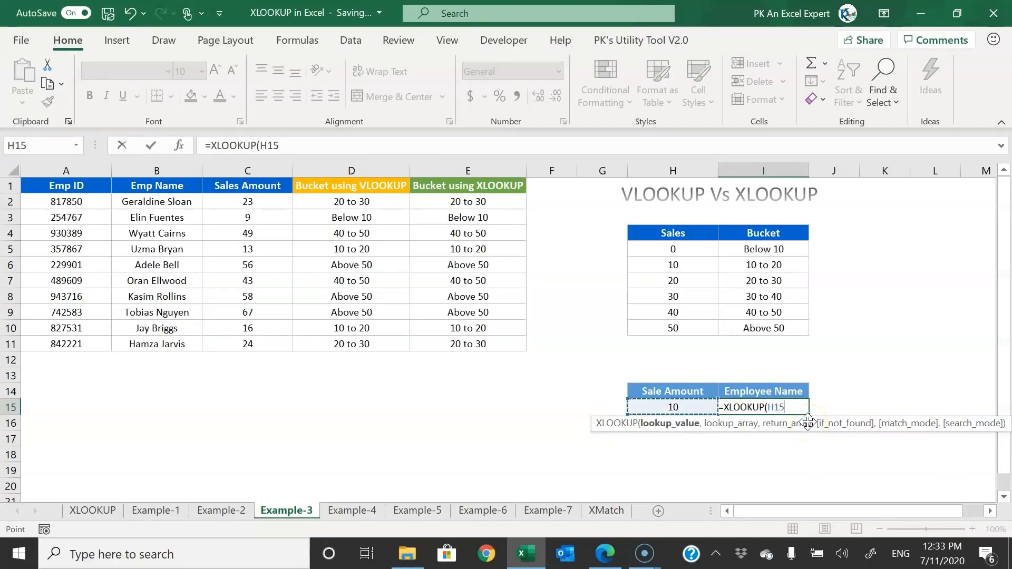
{"action": "type", "text": ","}
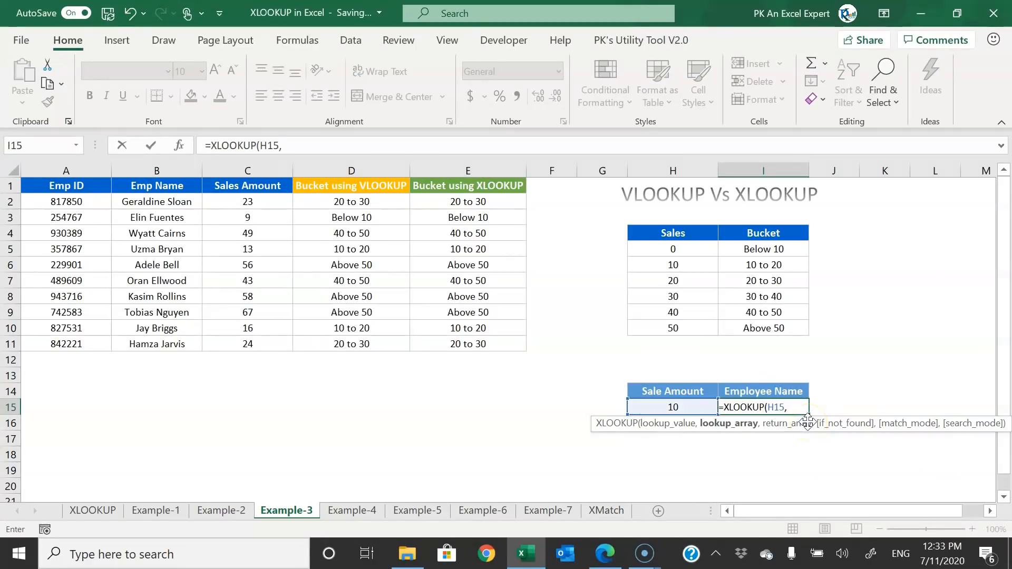
{"action": "left_click", "coordinate": [262, 166]}
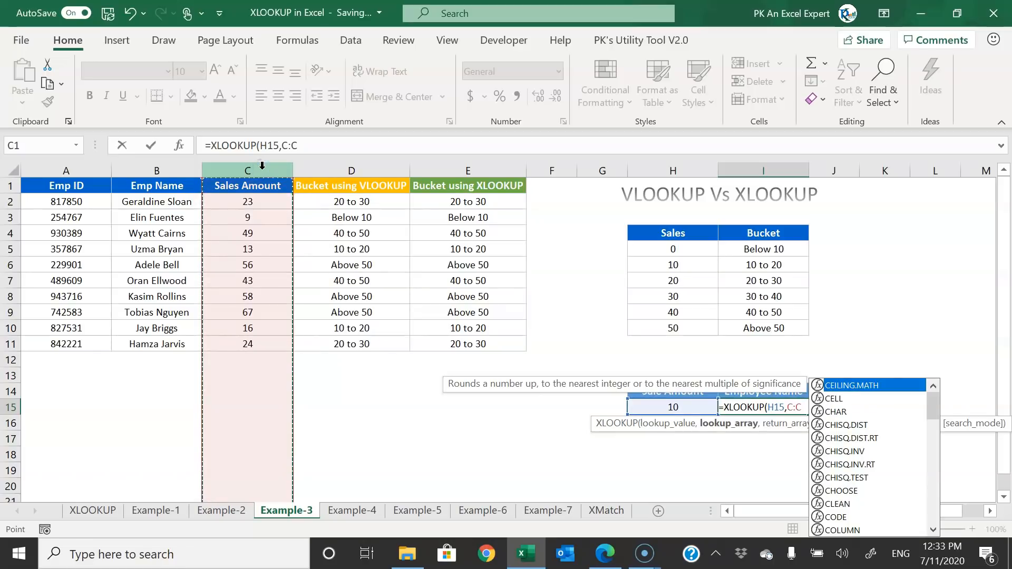
{"action": "type", "text": ","}
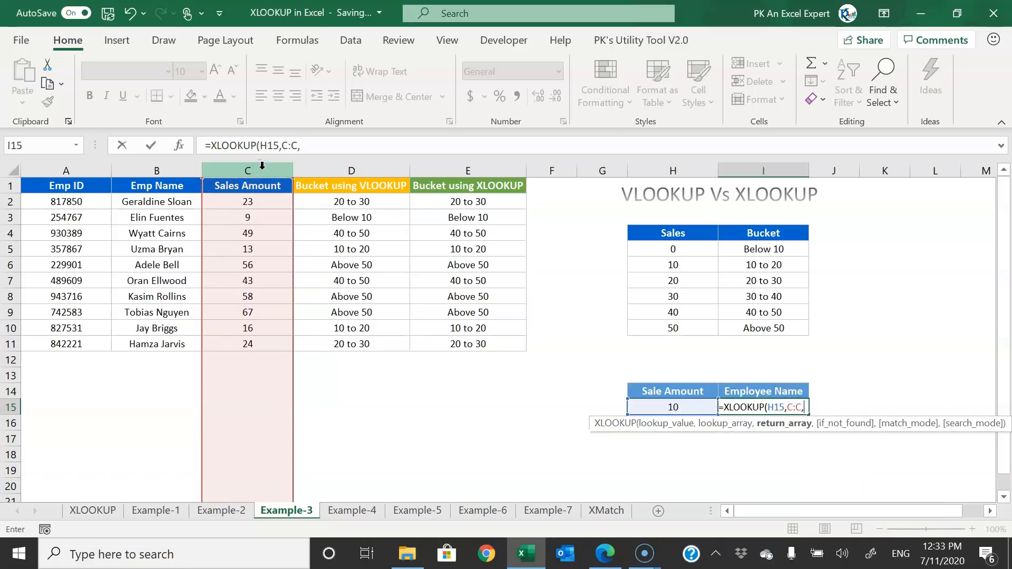
{"action": "left_click", "coordinate": [158, 169]}
{"action": "type", "text": ","}
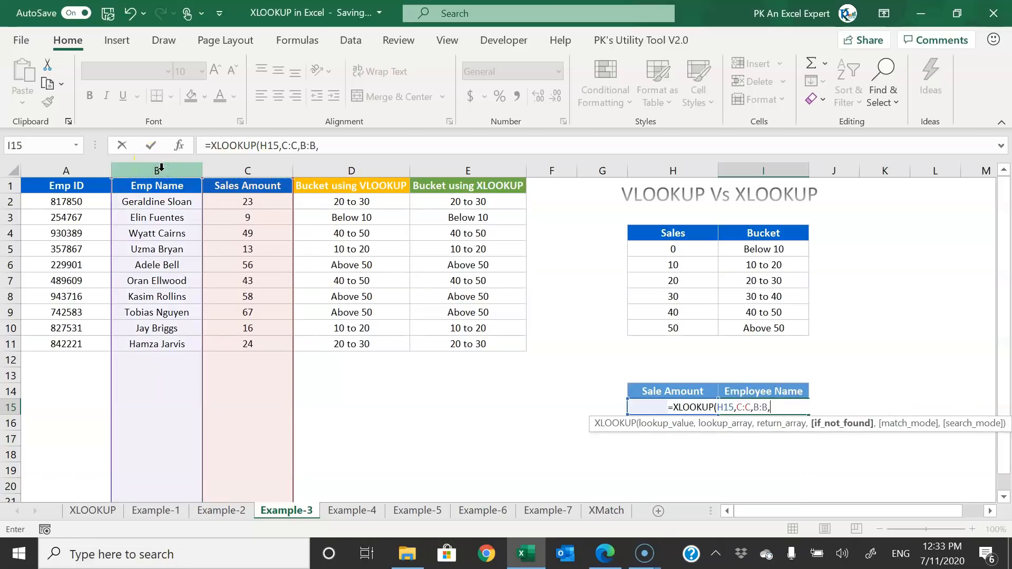
{"action": "type", "text": "\"\","}
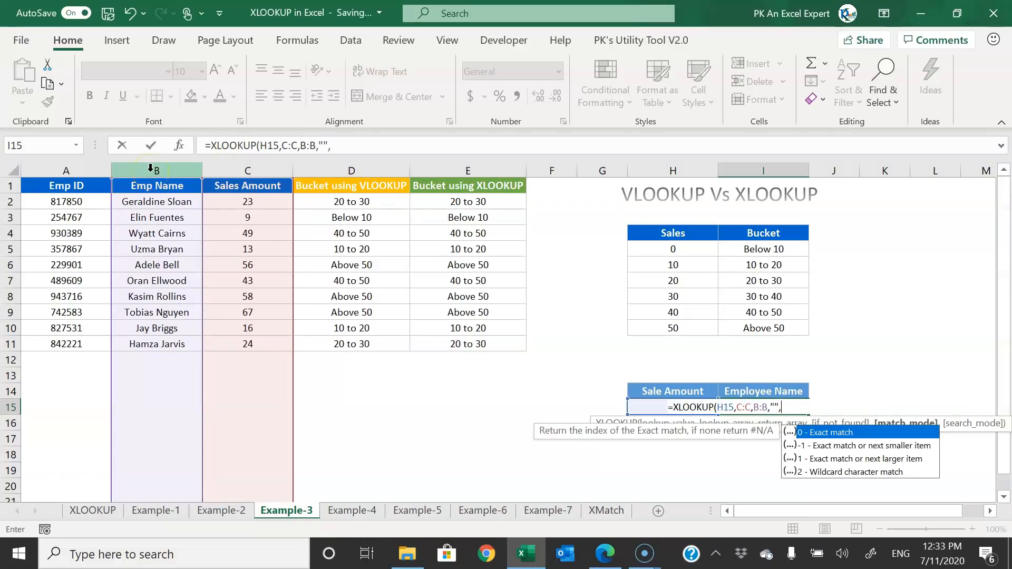
{"action": "key", "text": "Down"}
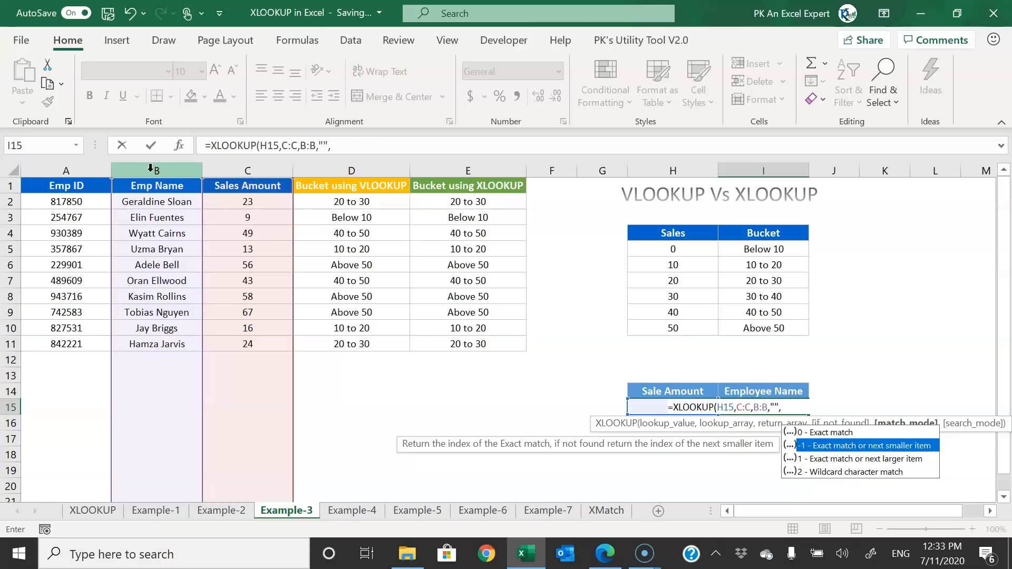
{"action": "key", "text": "Tab"}
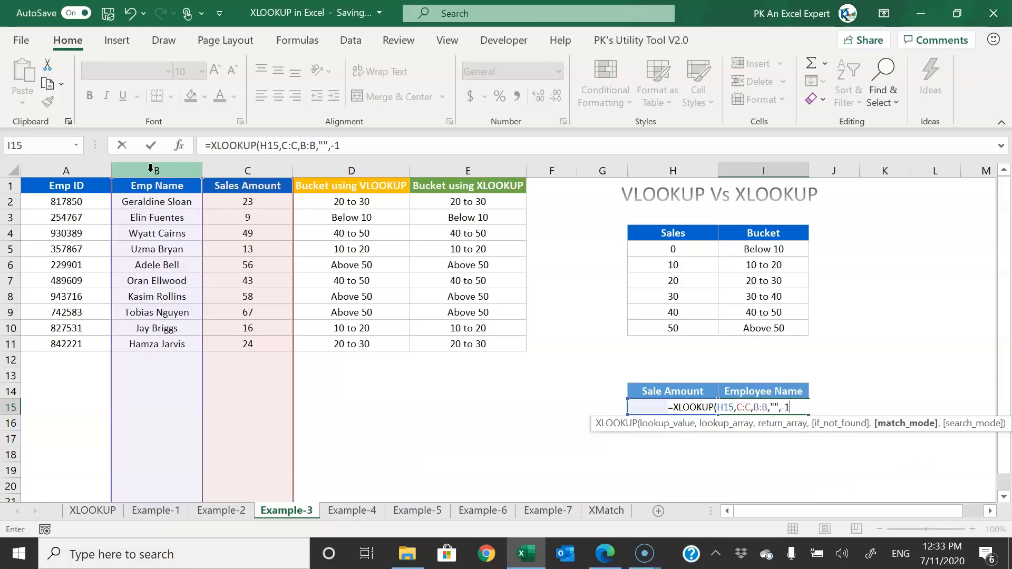
{"action": "type", "text": ")"}
{"action": "key", "text": "Return"}
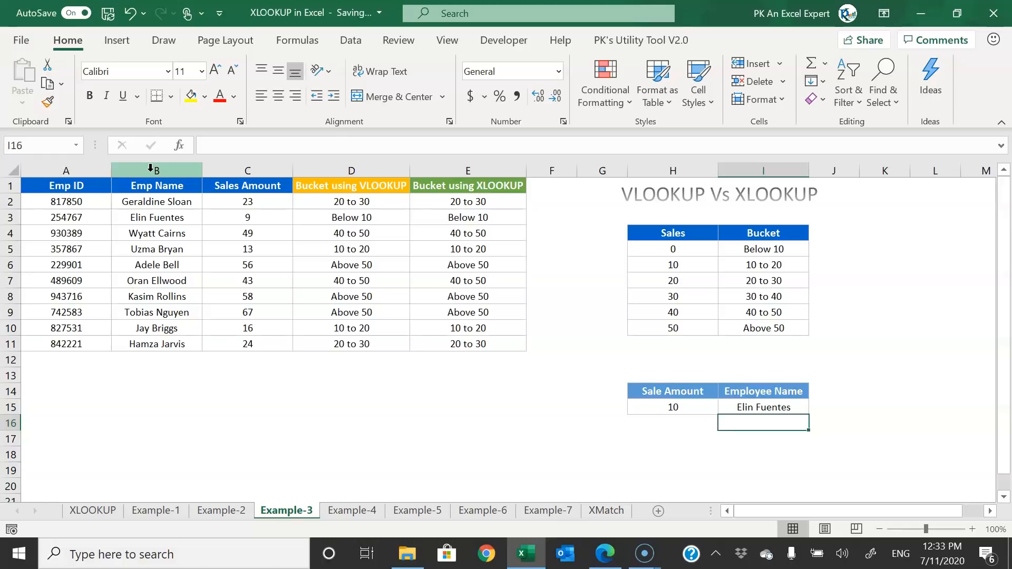
{"action": "key", "text": "Up"}
{"action": "left_click_drag", "start_coordinate": [253, 219], "coordinate": [46, 219]}
- Change Sale Amount H15 to 40 and confirm it returns the employee with sales 24
{"action": "left_click", "coordinate": [316, 280]}
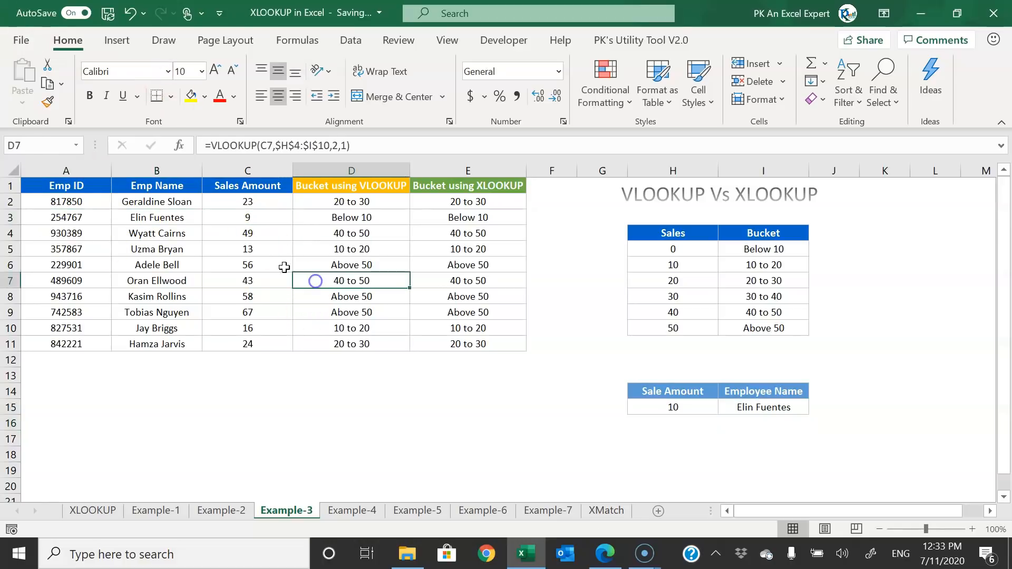
{"action": "left_click", "coordinate": [269, 200]}
{"action": "left_click", "coordinate": [265, 231]}
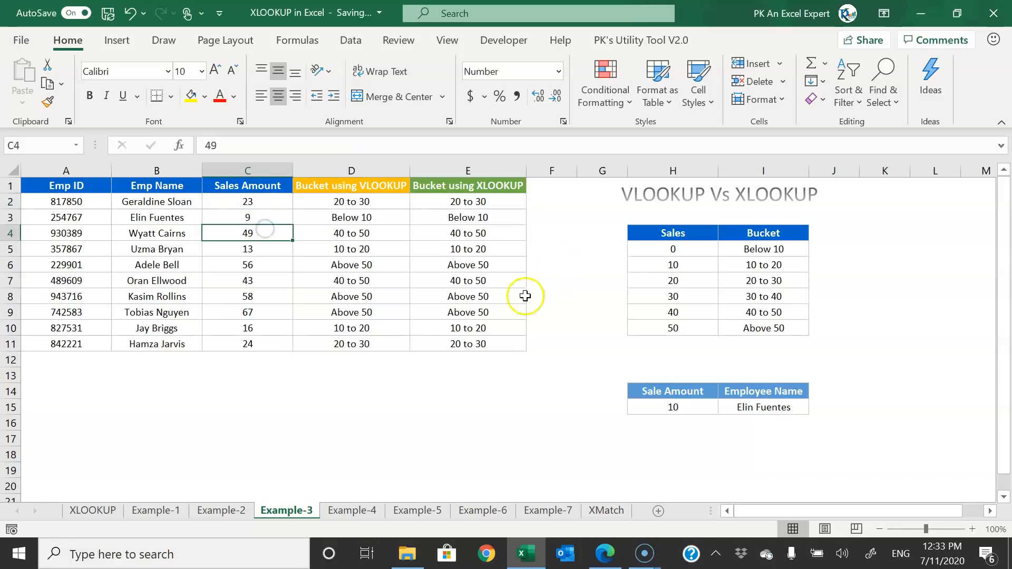
{"action": "left_click", "coordinate": [677, 406]}
{"action": "type", "text": "40"}
{"action": "key", "text": "Return"}
{"action": "left_click", "coordinate": [776, 404]}
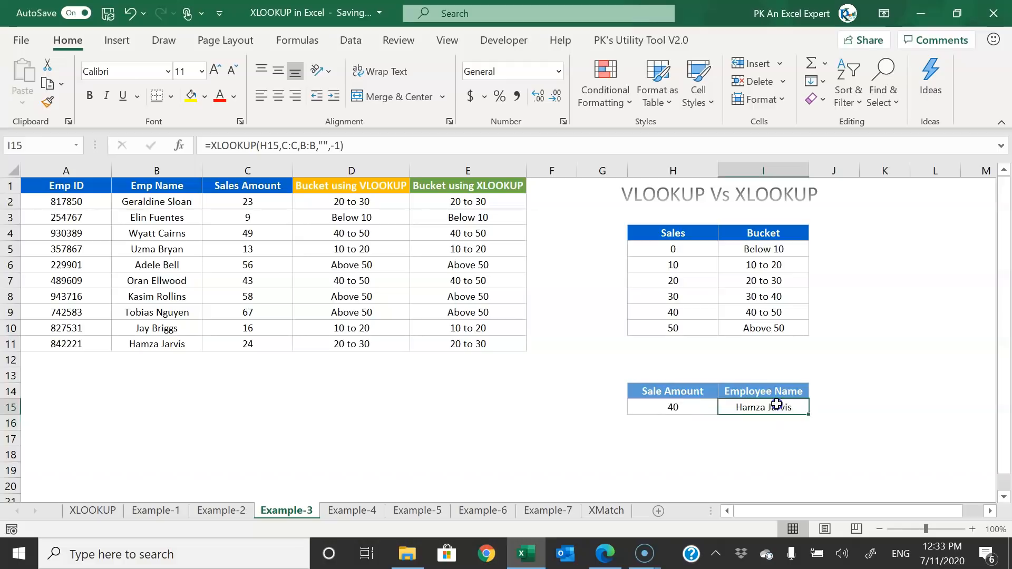
{"action": "left_click_drag", "start_coordinate": [777, 404], "coordinate": [678, 406]}
{"action": "left_click_drag", "start_coordinate": [468, 343], "coordinate": [67, 345]}
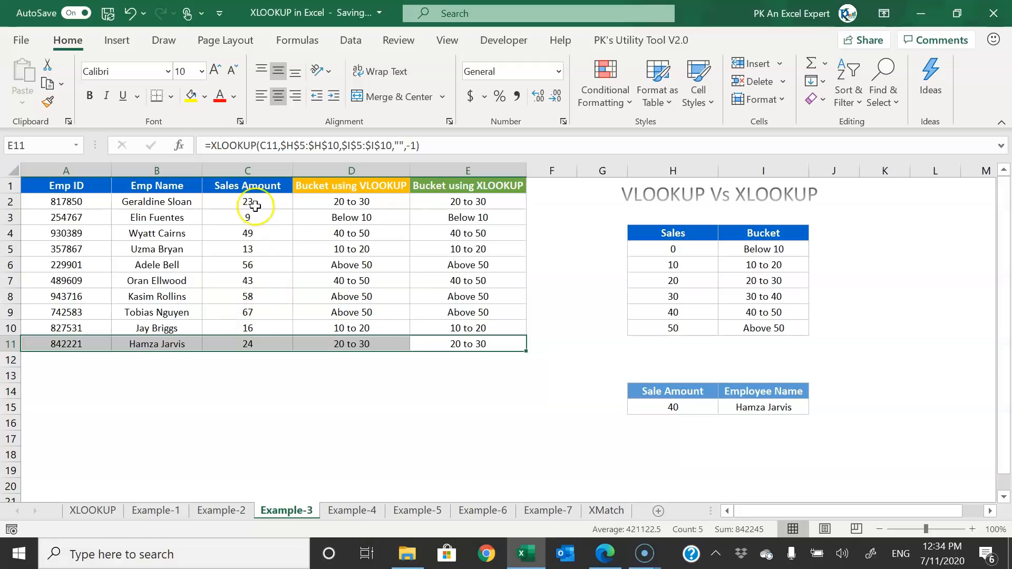
{"action": "left_click", "coordinate": [252, 343]}
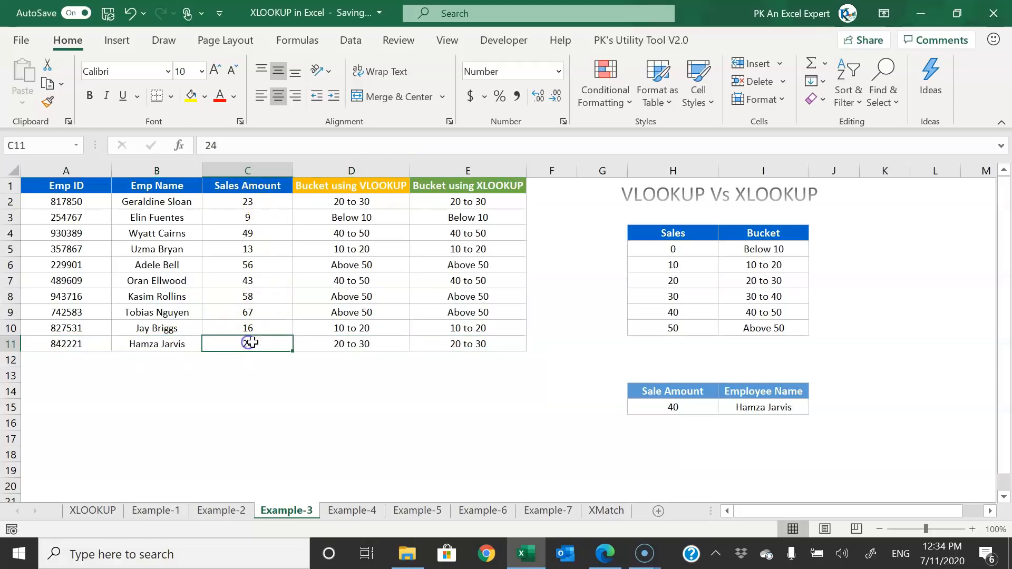
{"action": "left_click_drag", "start_coordinate": [266, 343], "coordinate": [86, 343]}
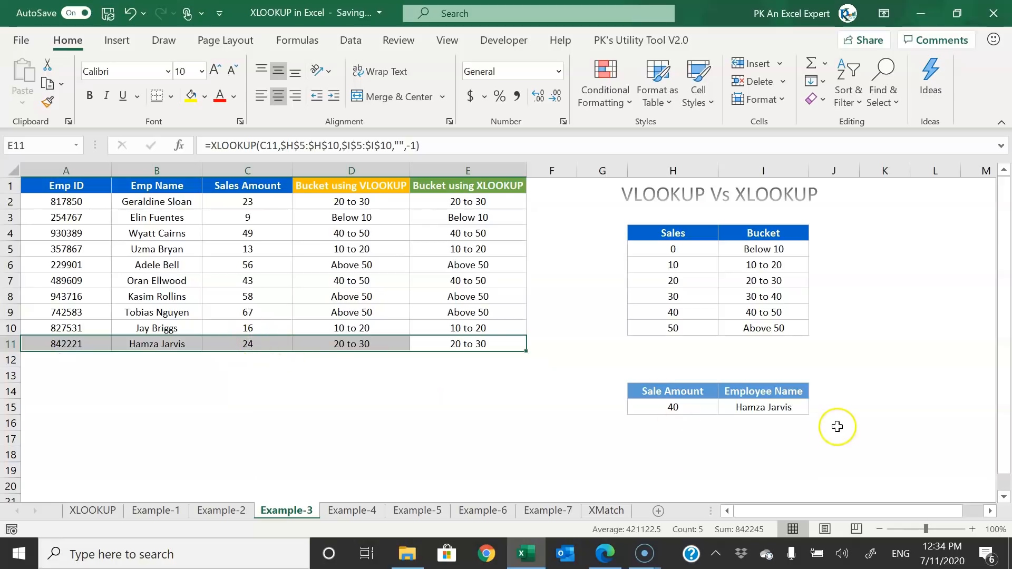
- Change the I15 lookup's match mode from -1 to 1 (exact or next larger)
{"action": "left_click", "coordinate": [773, 406]}
{"action": "left_click", "coordinate": [342, 146]}
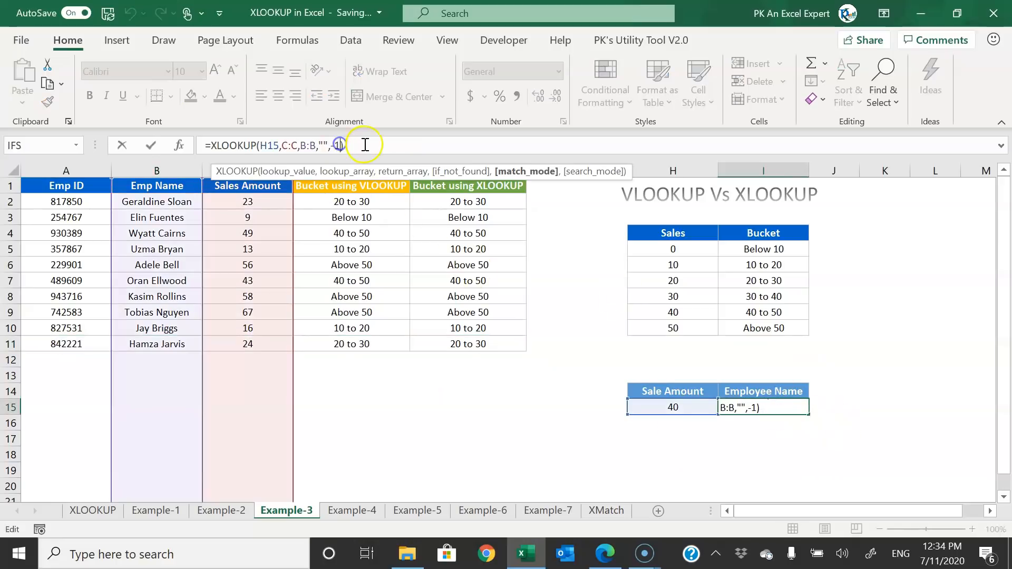
{"action": "key", "text": "BackSpace"}
{"action": "key", "text": "BackSpace"}
{"action": "key", "text": "Down"}
{"action": "key", "text": "Down"}
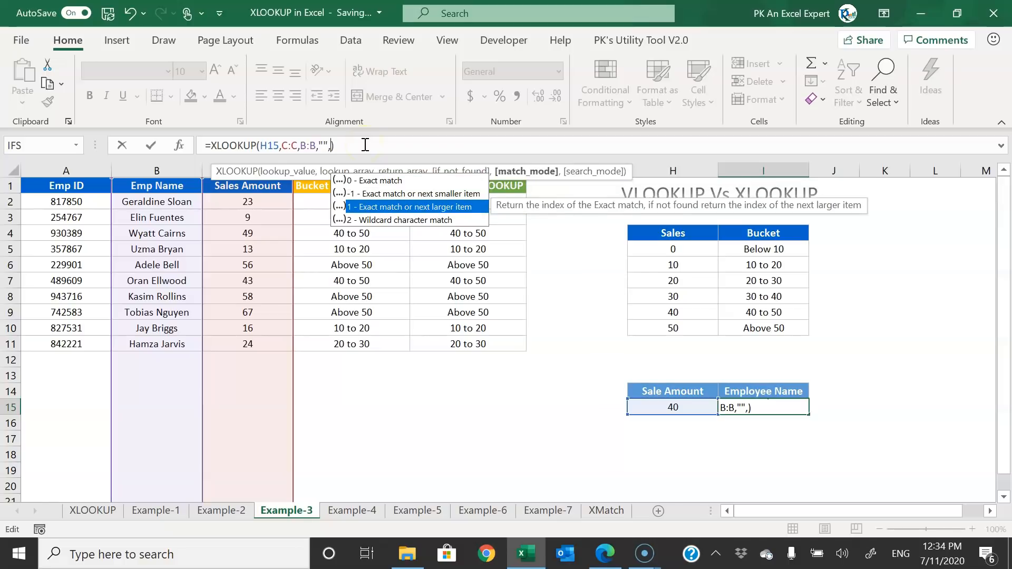
{"action": "key", "text": "Tab"}
{"action": "key", "text": "Return"}
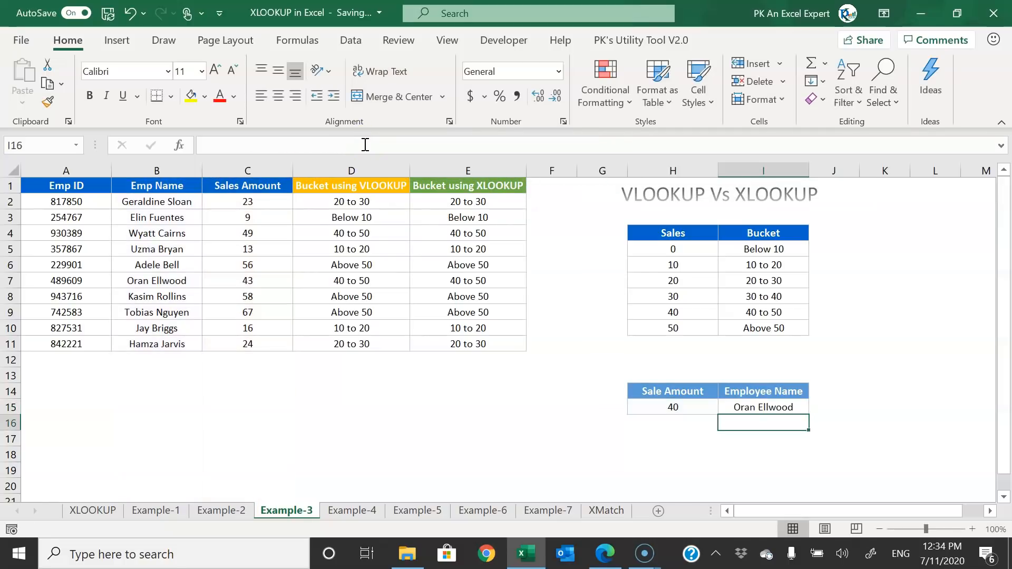
- Confirm Sale Amount 40 now returns the employee with sales 43, the next larger amount
{"action": "left_click_drag", "start_coordinate": [775, 407], "coordinate": [675, 408]}
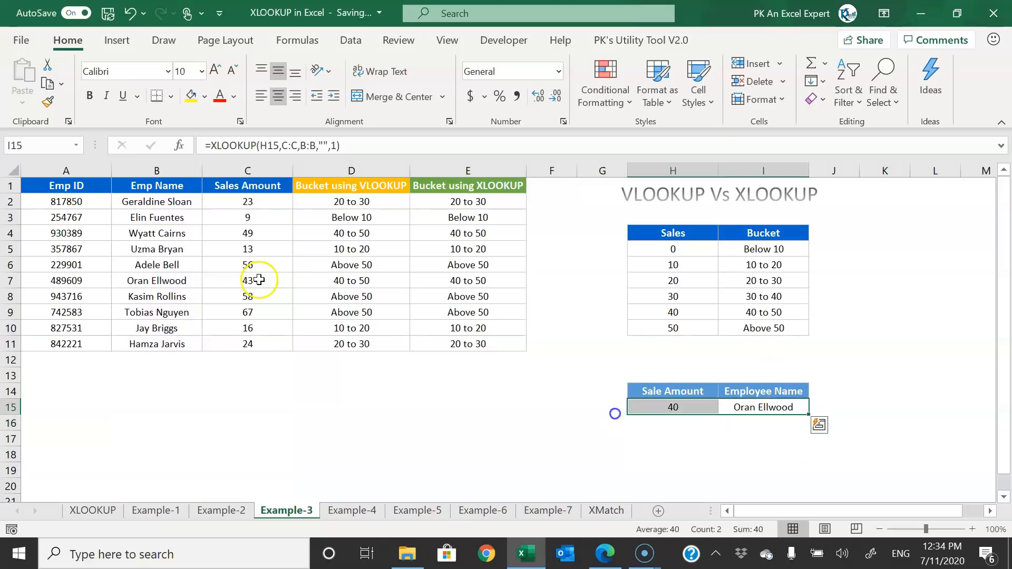
{"action": "left_click_drag", "start_coordinate": [253, 341], "coordinate": [248, 218]}
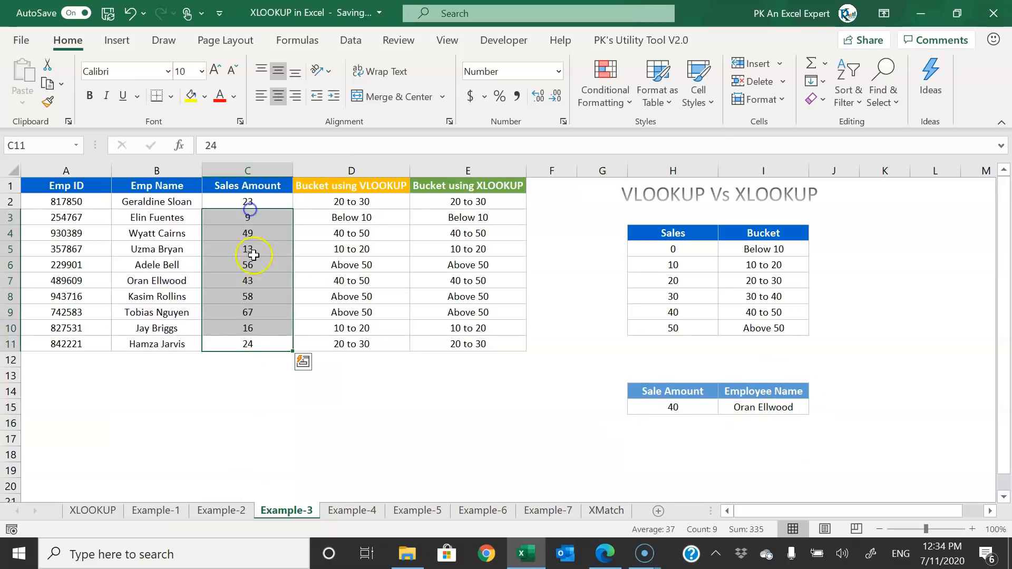
{"action": "left_click_drag", "start_coordinate": [253, 278], "coordinate": [42, 280]}
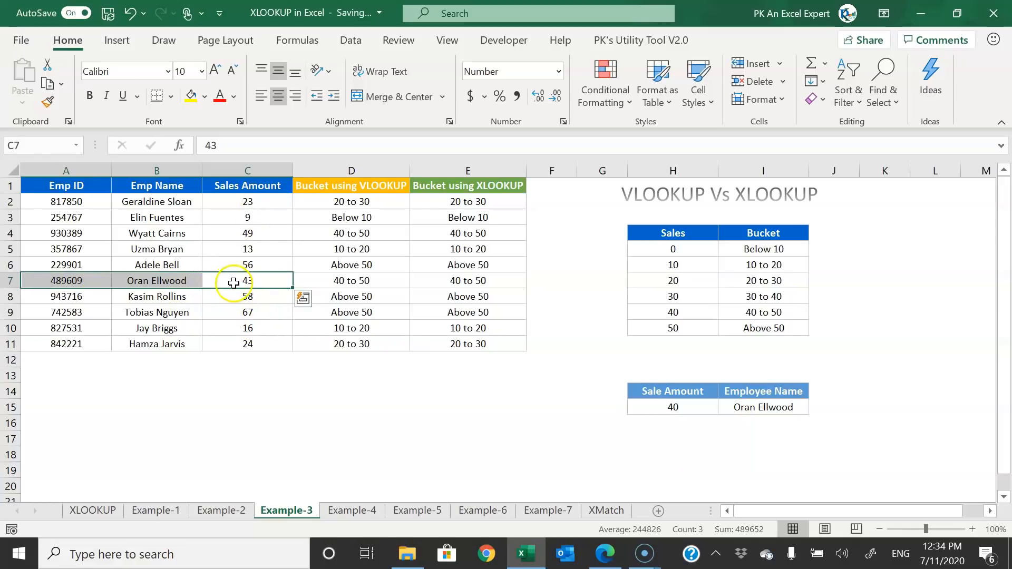
{"action": "left_click", "coordinate": [156, 284]}
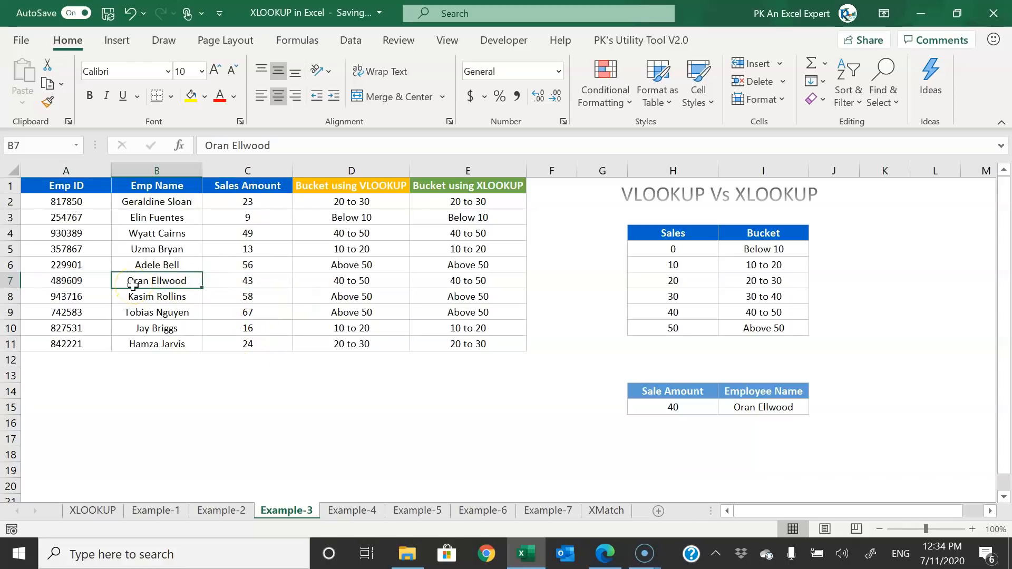
{"action": "left_click", "coordinate": [549, 261]}
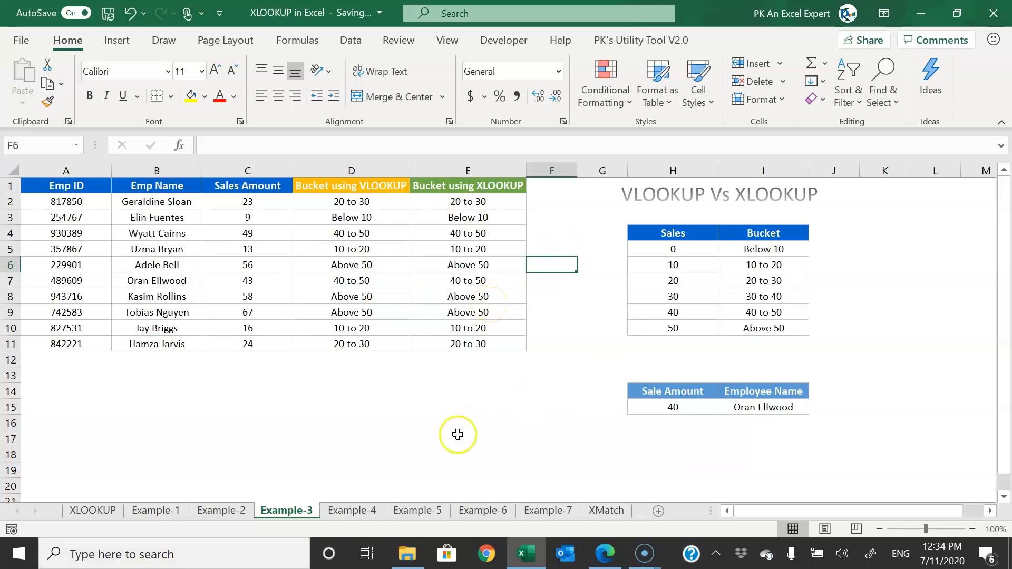
{"action": "left_click", "coordinate": [360, 510]}
- Add the headings Vlookup in G3 and Xlookup in H3
{"action": "left_click", "coordinate": [373, 356]}
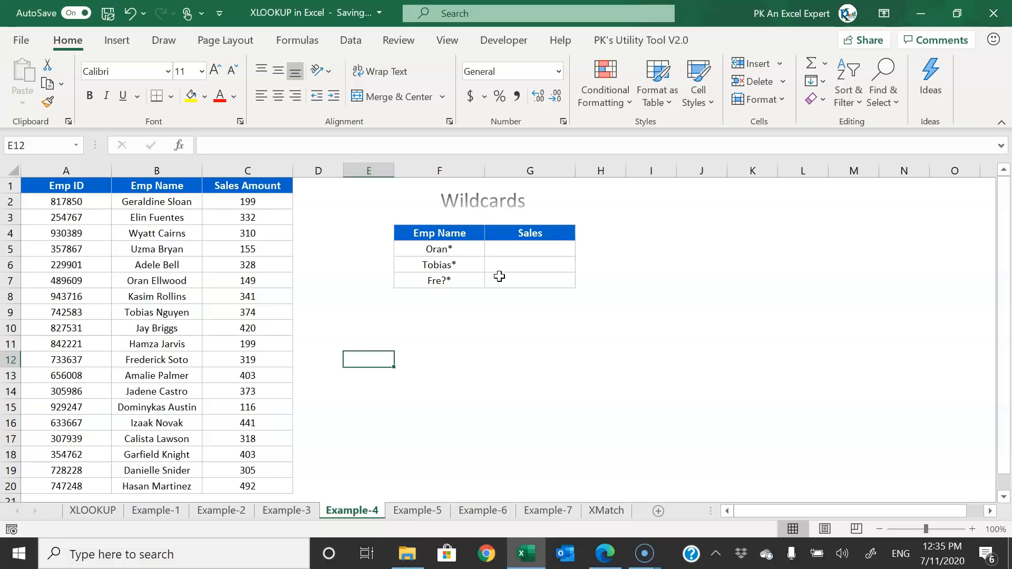
{"action": "left_click", "coordinate": [526, 222]}
{"action": "left_click", "coordinate": [587, 219]}
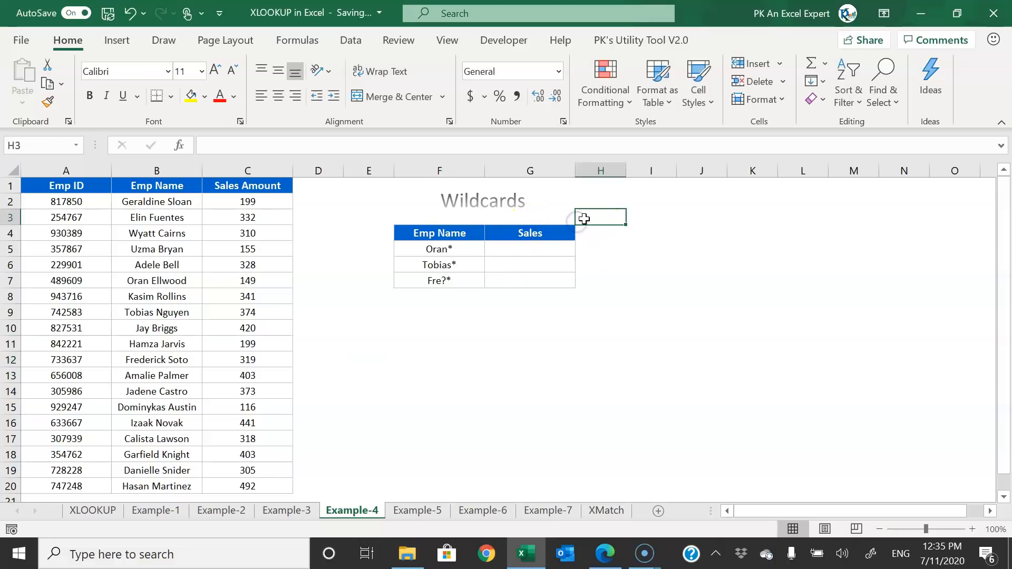
{"action": "key", "text": "Left"}
{"action": "type", "text": "Vlookup"}
{"action": "key", "text": "Tab"}
{"action": "type", "text": "X"}
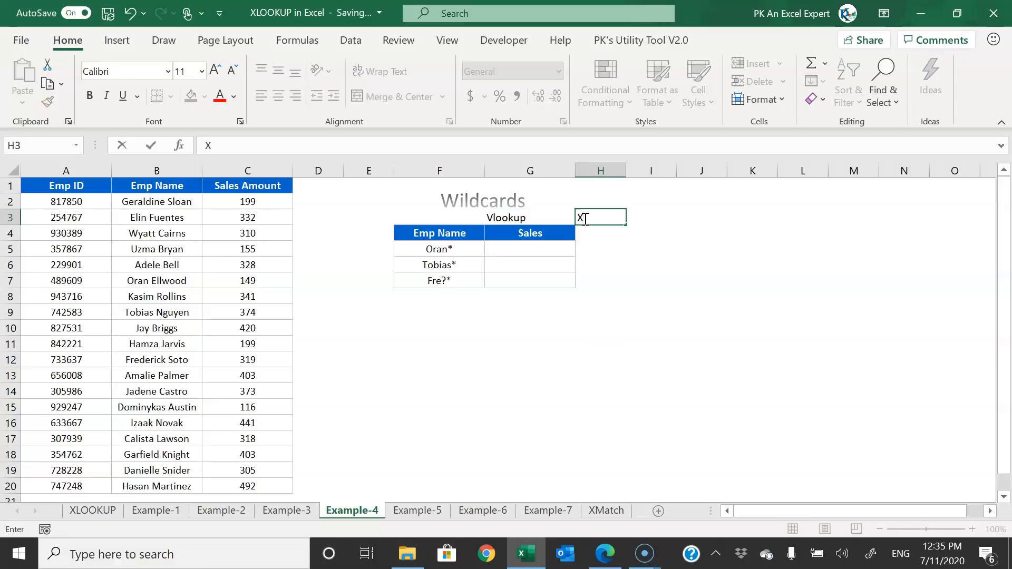
{"action": "type", "text": "lookup"}
{"action": "key", "text": "Down"}
- Copy the Sales block G4:G7 into H4:H7 and widen column H
{"action": "key", "text": "Left"}
{"action": "key", "text": "shift+Down"}
{"action": "key", "text": "shift+Down"}
{"action": "key", "text": "shift+Down"}
{"action": "key", "text": "ctrl+c"}
{"action": "key", "text": "Right"}
{"action": "key", "text": "Return"}
{"action": "key", "text": "Down"}
{"action": "key", "text": "Left"}
{"action": "left_click_drag", "start_coordinate": [626, 171], "coordinate": [641, 170]}
{"action": "left_click", "coordinate": [429, 250]}
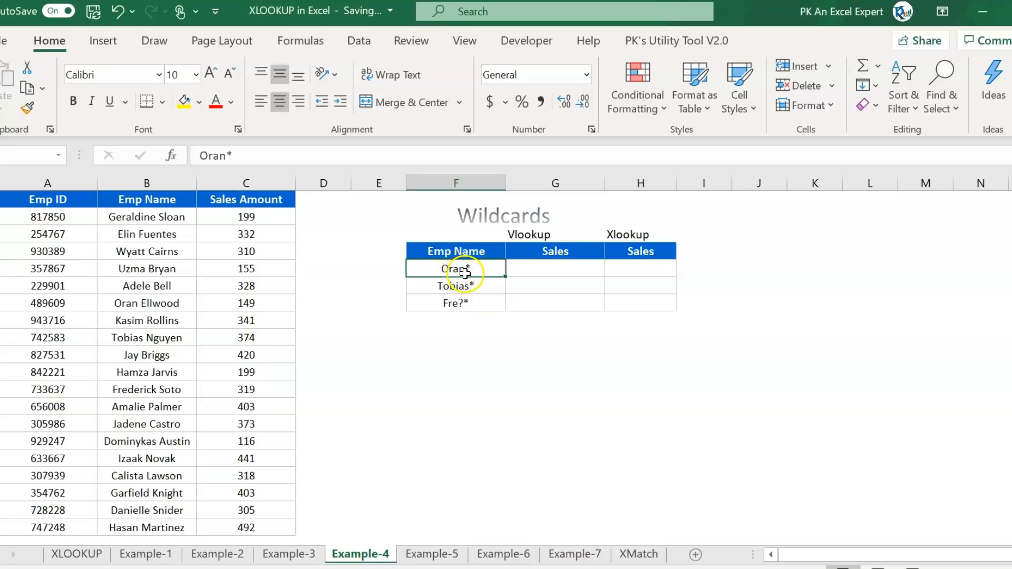
- Enter =VLOOKUP(F5,B:C,2,0) in G5 to look up Oran* in columns B:C
{"action": "left_click", "coordinate": [540, 269]}
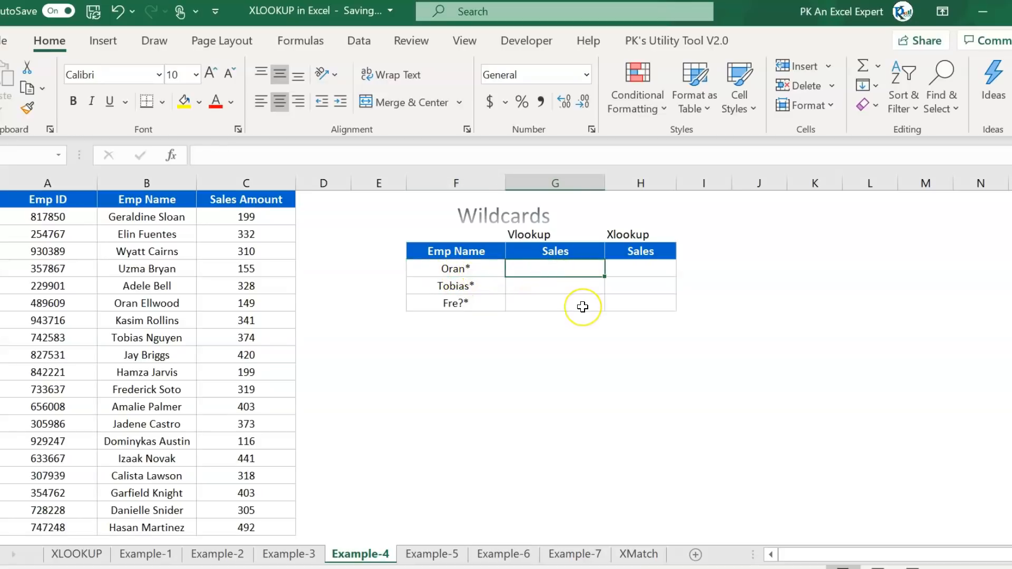
{"action": "type", "text": "=VLOOKUP("}
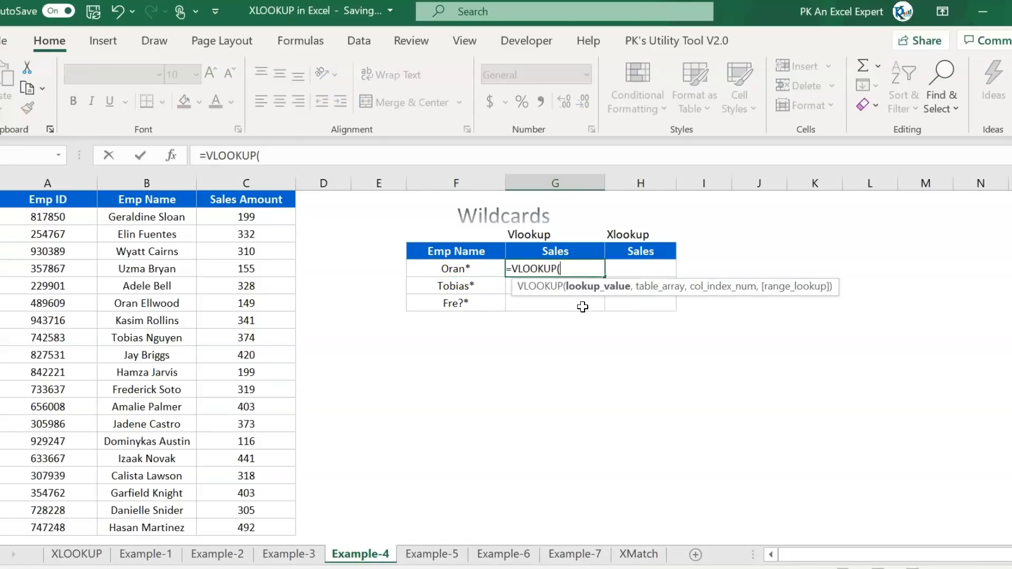
{"action": "key", "text": "Left"}
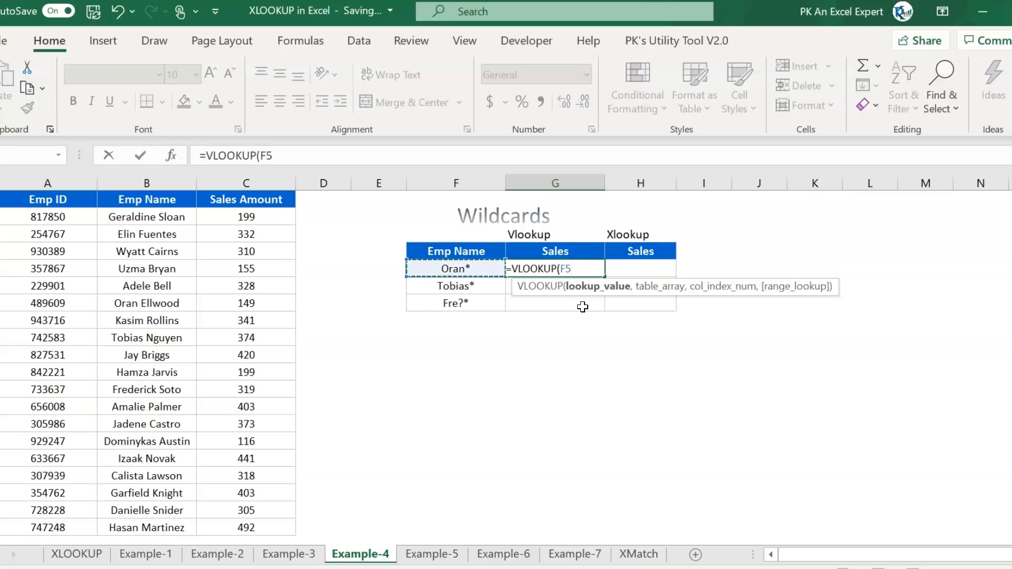
{"action": "type", "text": ","}
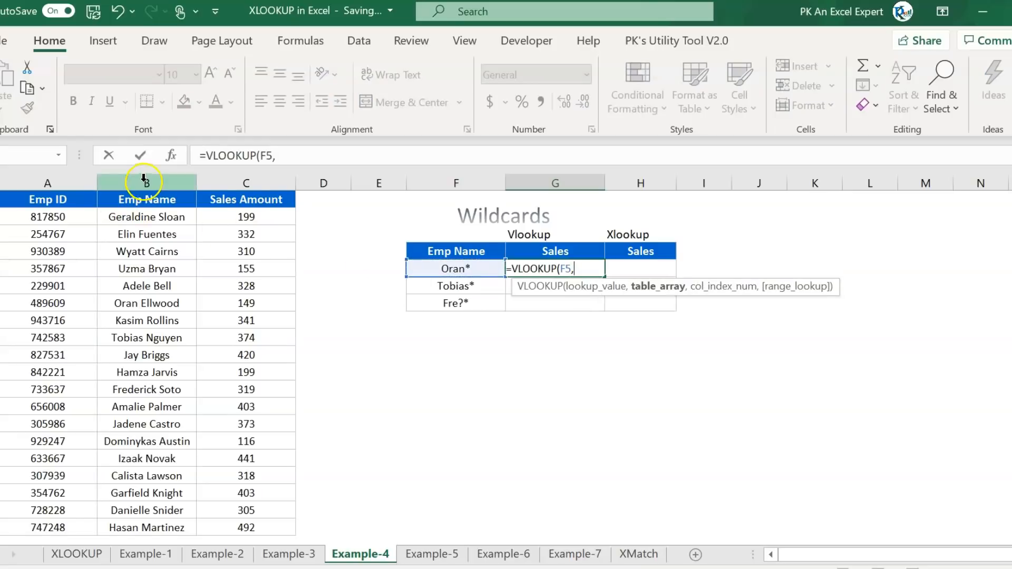
{"action": "left_click_drag", "start_coordinate": [143, 182], "coordinate": [237, 187]}
{"action": "type", "text": ",2,"}
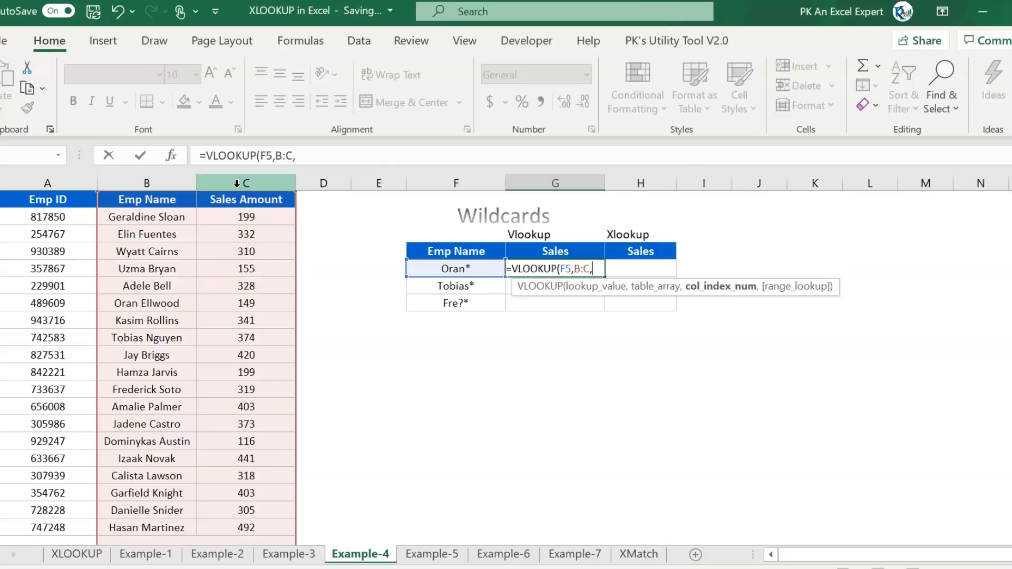
{"action": "type", "text": "0"}
{"action": "key", "text": "Return"}
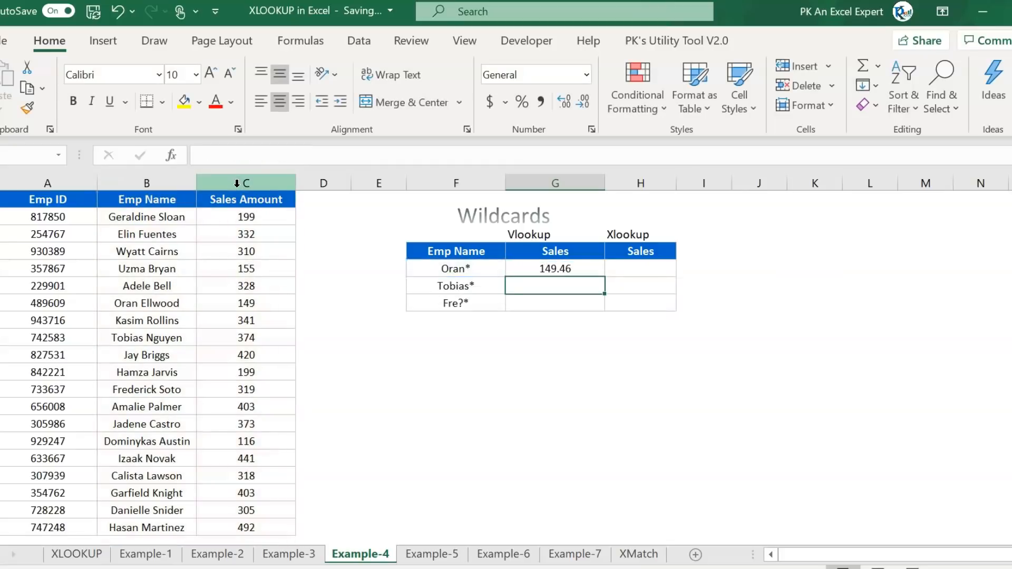
- Copy the VLOOKUP down to Tobias* and Fre?* and check the results against the data
{"action": "left_click", "coordinate": [479, 270]}
{"action": "left_click", "coordinate": [564, 269]}
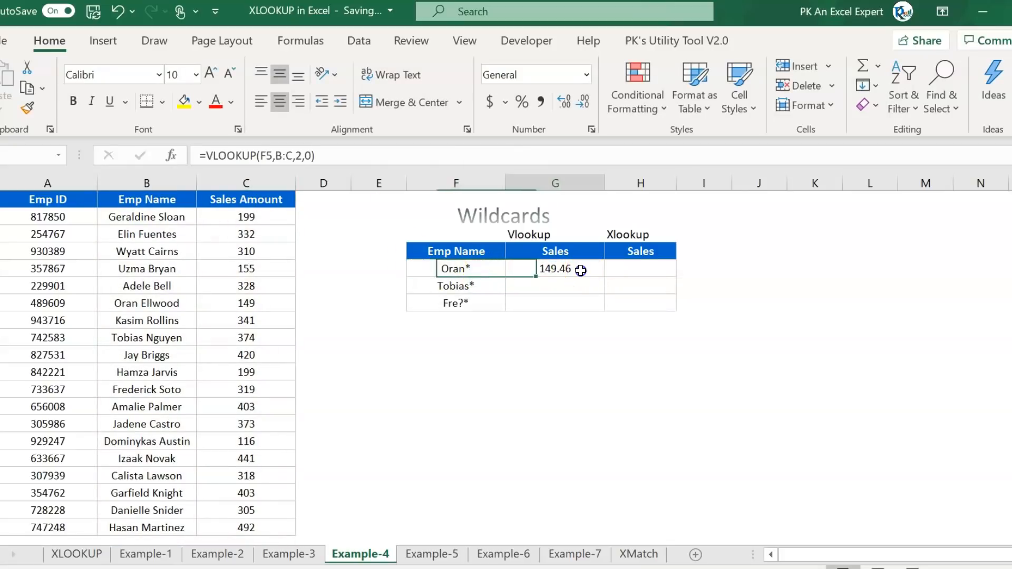
{"action": "double_click", "coordinate": [606, 278]}
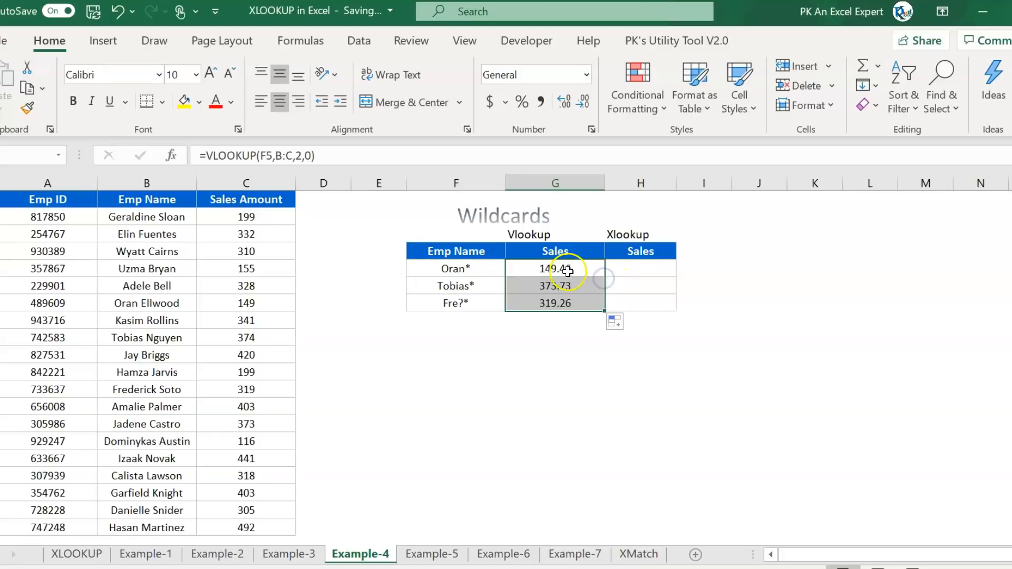
{"action": "left_click", "coordinate": [558, 302]}
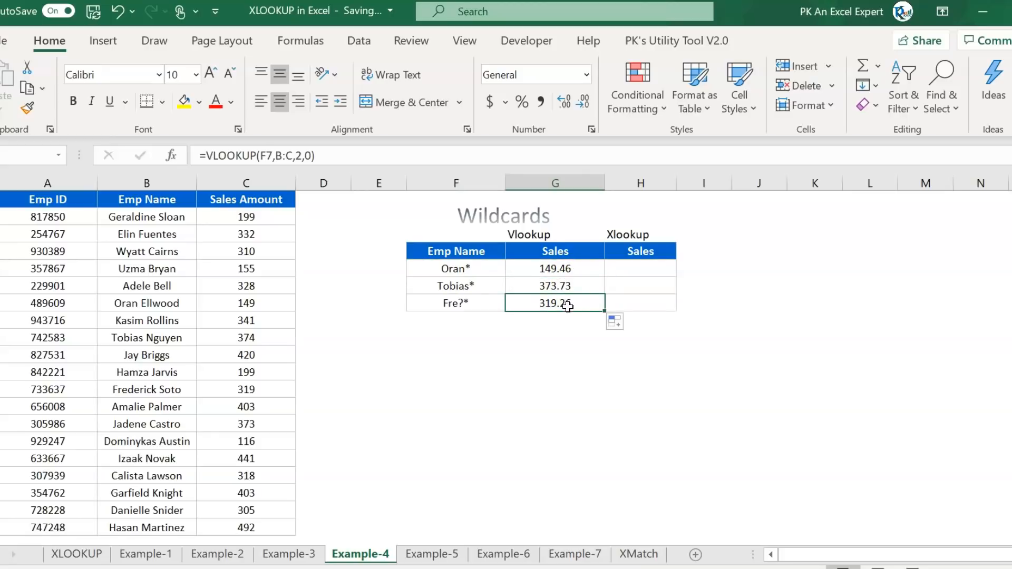
{"action": "left_click", "coordinate": [474, 269]}
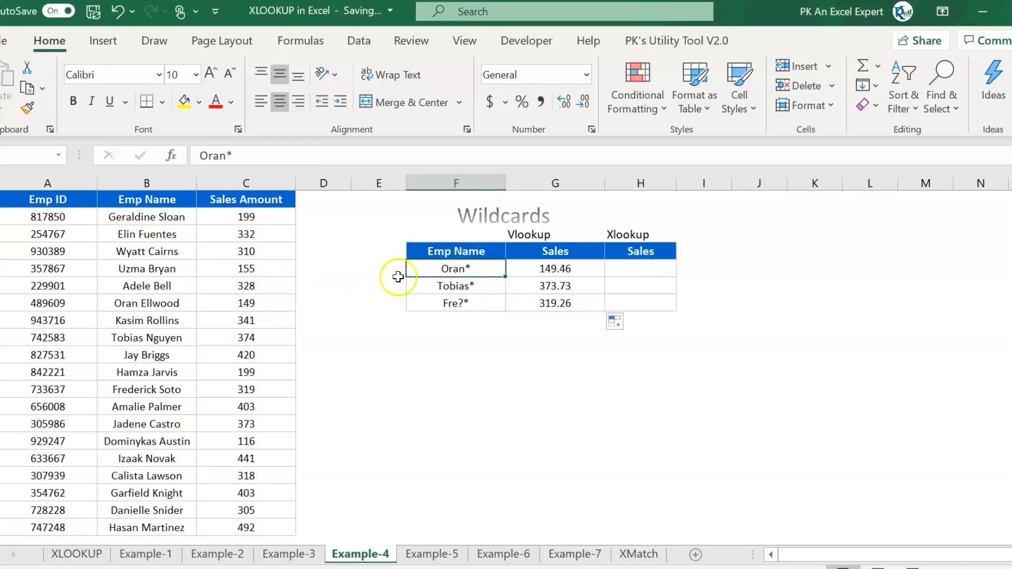
{"action": "left_click_drag", "start_coordinate": [271, 302], "coordinate": [62, 302]}
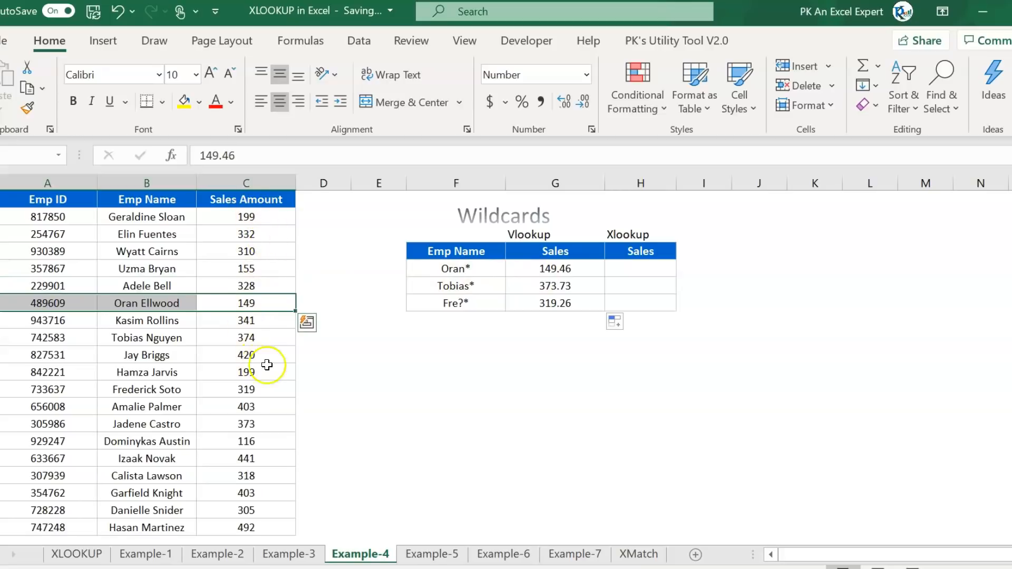
- Show all Sales Amount values with two decimal places
{"action": "left_click_drag", "start_coordinate": [248, 216], "coordinate": [254, 527]}
{"action": "left_click", "coordinate": [564, 102]}
{"action": "left_click", "coordinate": [564, 101]}
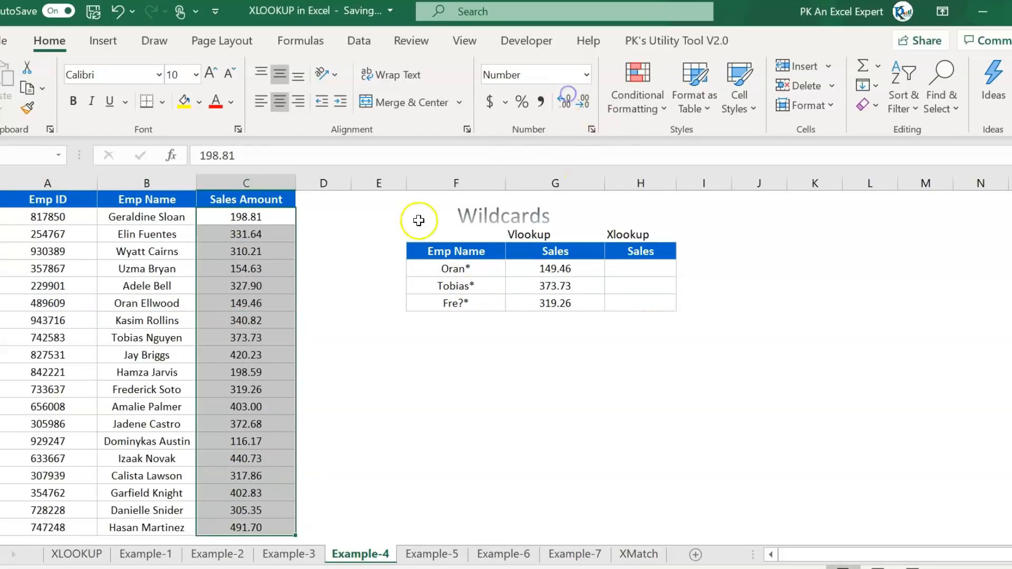
{"action": "left_click", "coordinate": [573, 267]}
{"action": "left_click", "coordinate": [440, 269]}
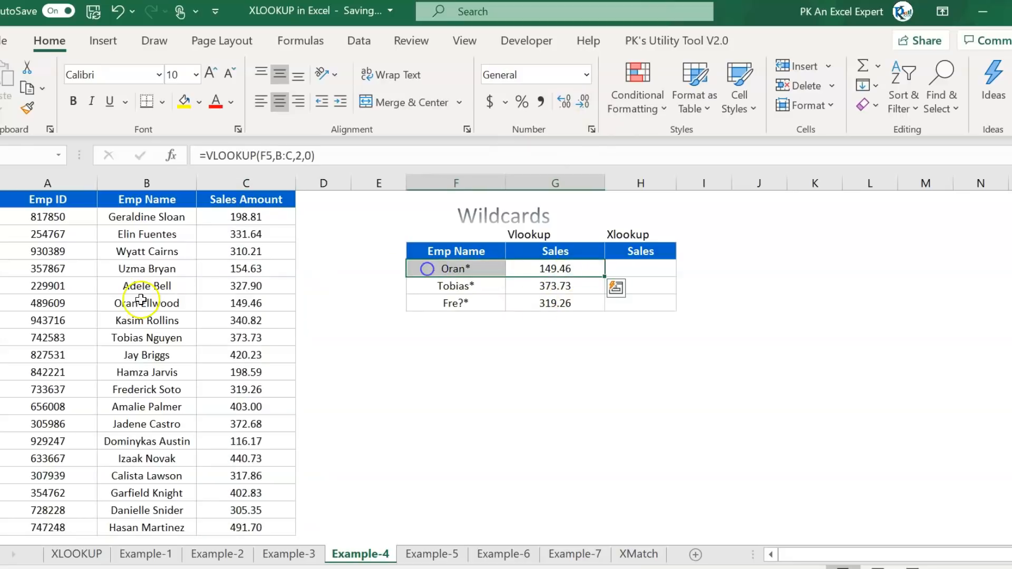
{"action": "left_click", "coordinate": [227, 306]}
{"action": "left_click_drag", "start_coordinate": [228, 306], "coordinate": [63, 305]}
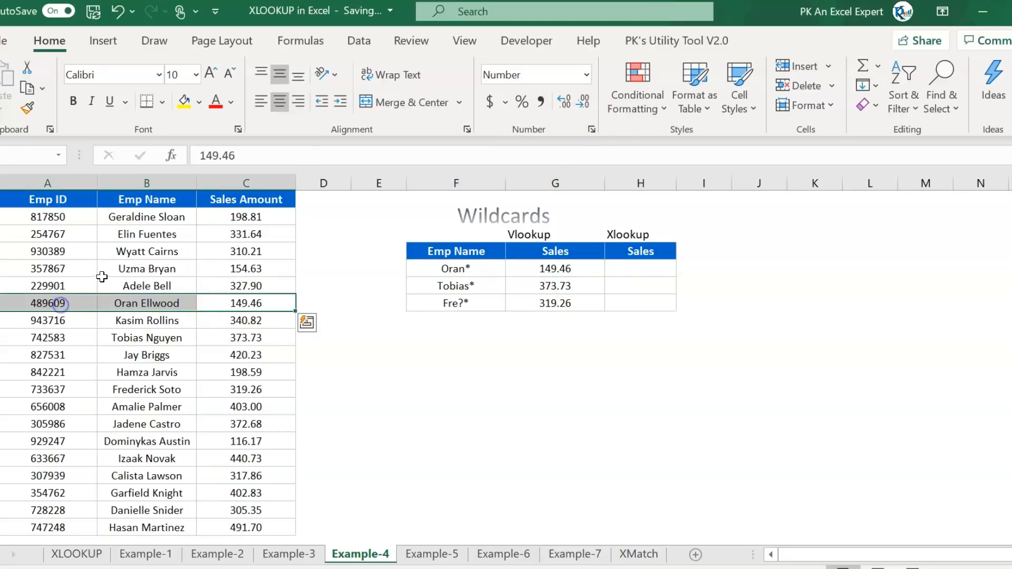
{"action": "left_click", "coordinate": [182, 104]}
- Fill the Oran* lookup row F5:H5 yellow
{"action": "left_click_drag", "start_coordinate": [576, 270], "coordinate": [437, 266]}
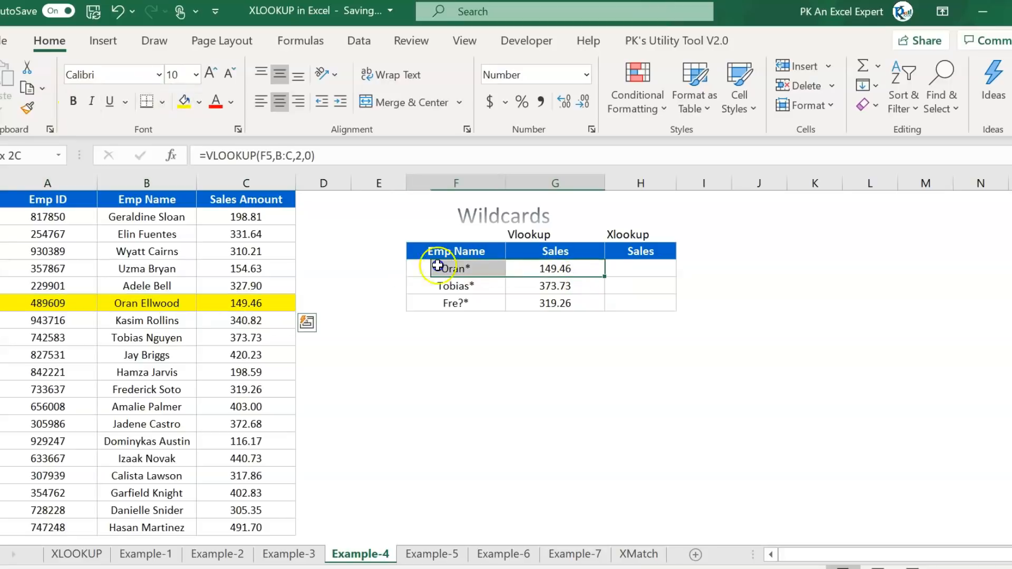
{"action": "left_click_drag", "start_coordinate": [665, 269], "coordinate": [422, 267]}
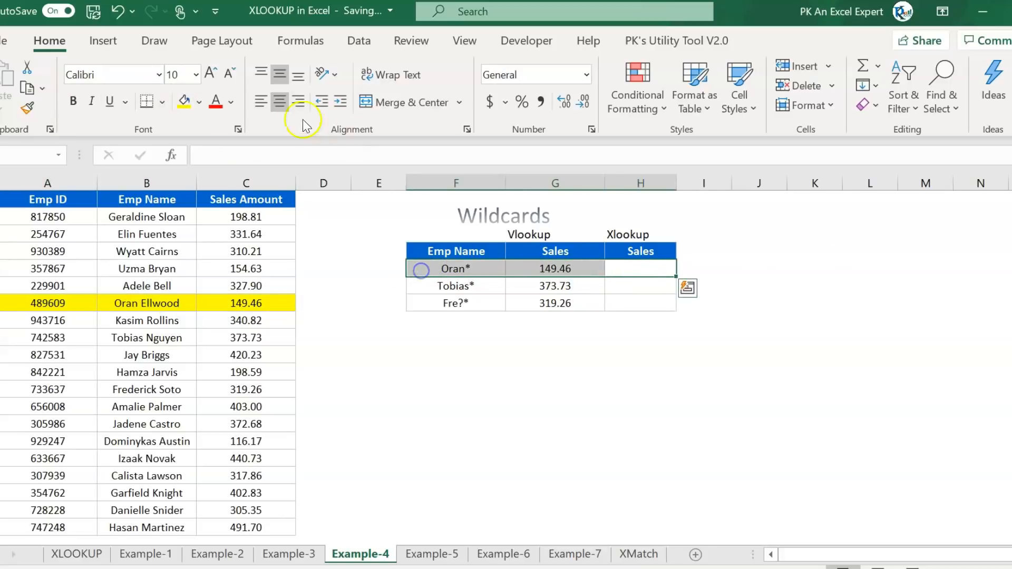
{"action": "left_click", "coordinate": [182, 102]}
{"action": "left_click", "coordinate": [651, 384]}
{"action": "left_click", "coordinate": [643, 273]}
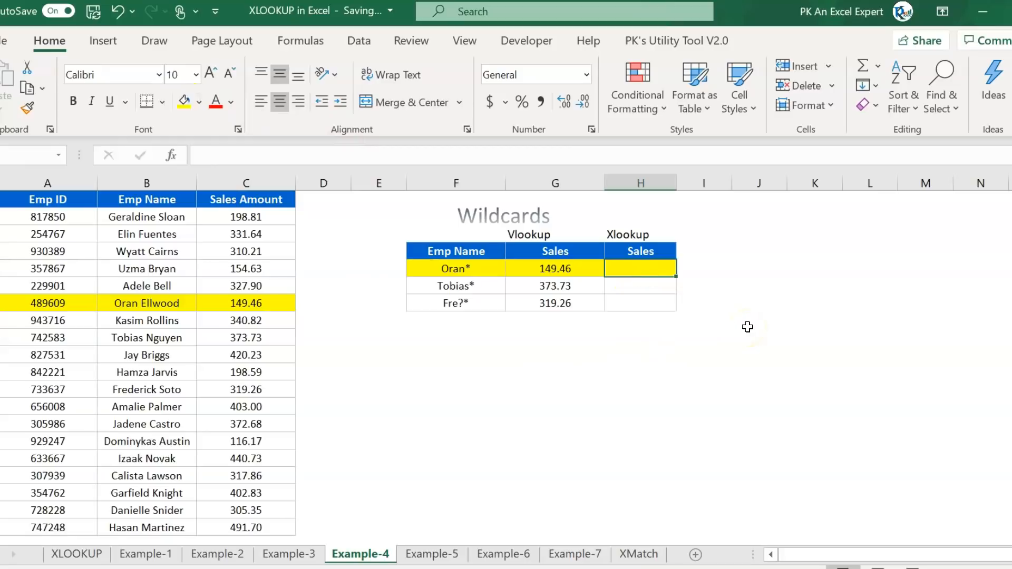
- Start an XLOOKUP in H5 looking up F5 in column B and returning column C
{"action": "type", "text": "=xl"}
{"action": "key", "text": "Tab"}
{"action": "key", "text": "Left"}
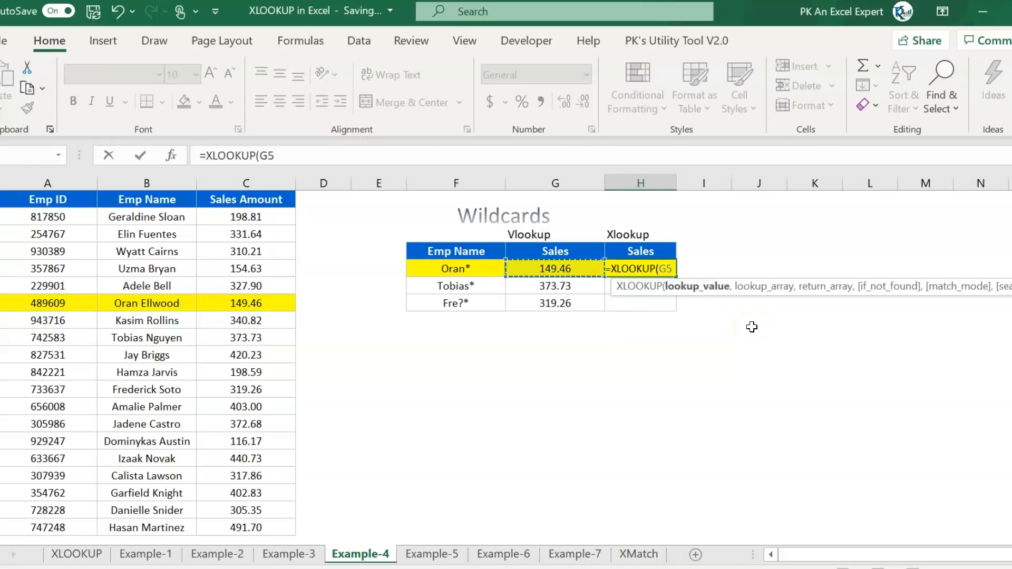
{"action": "key", "text": "Left"}
{"action": "type", "text": ","}
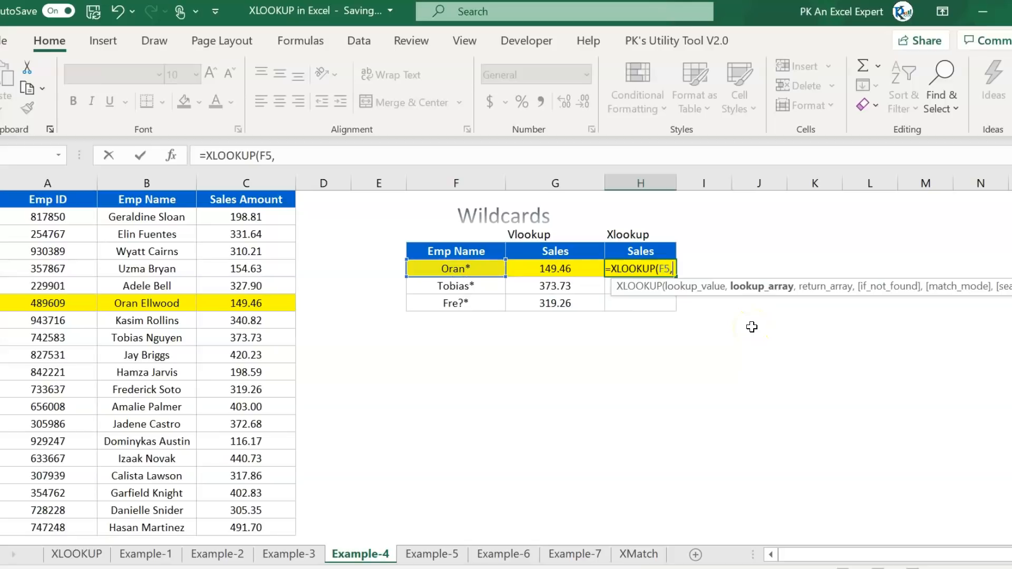
{"action": "left_click", "coordinate": [166, 179]}
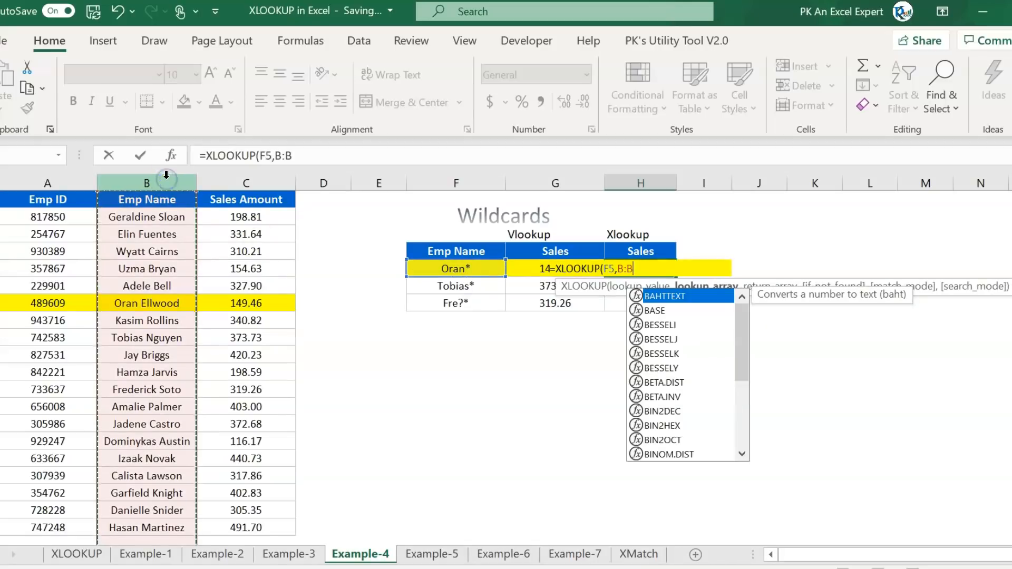
{"action": "type", "text": ","}
{"action": "left_click", "coordinate": [250, 179]}
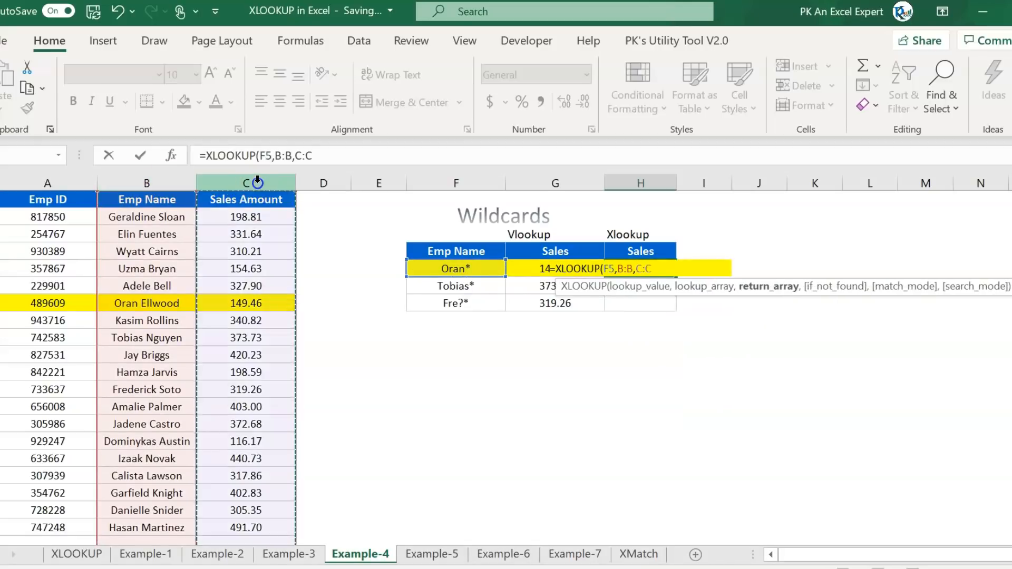
- Complete it as =XLOOKUP(F5,B:B,C:C,"",2) with wildcard match and fill down to H7
{"action": "type", "text": ","}
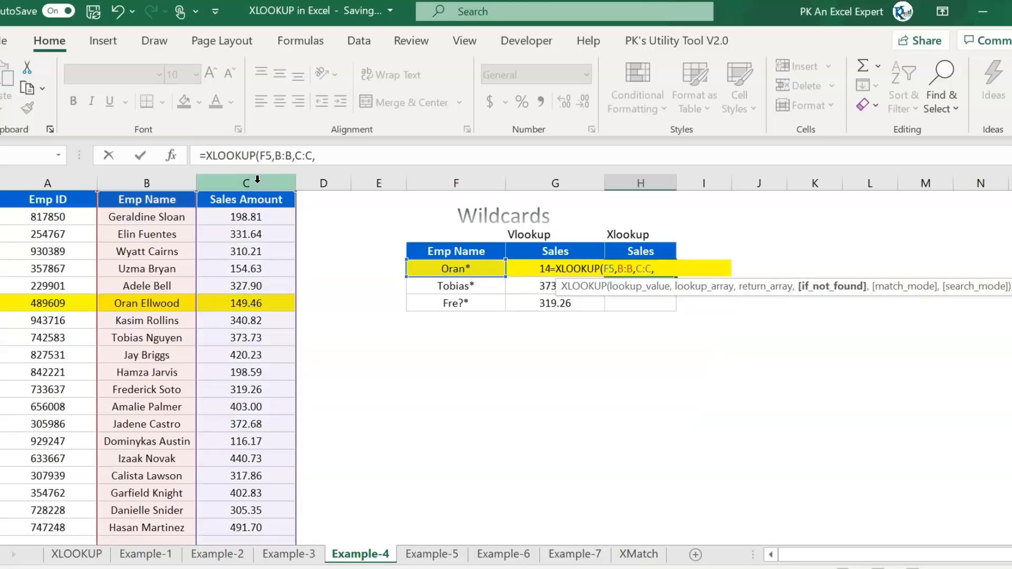
{"action": "type", "text": "\"\","}
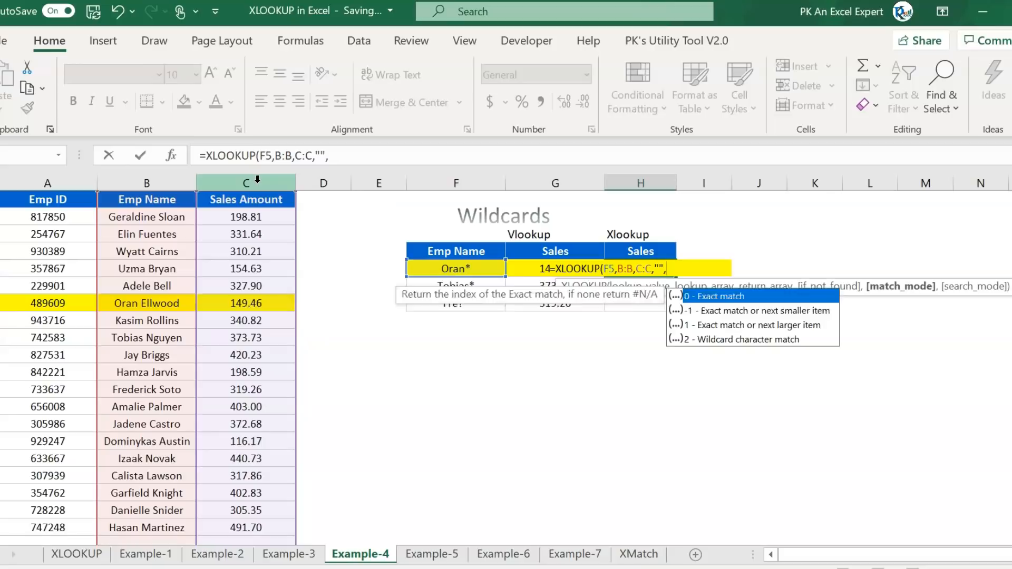
{"action": "key", "text": "Down"}
{"action": "key", "text": "Down"}
{"action": "key", "text": "Down"}
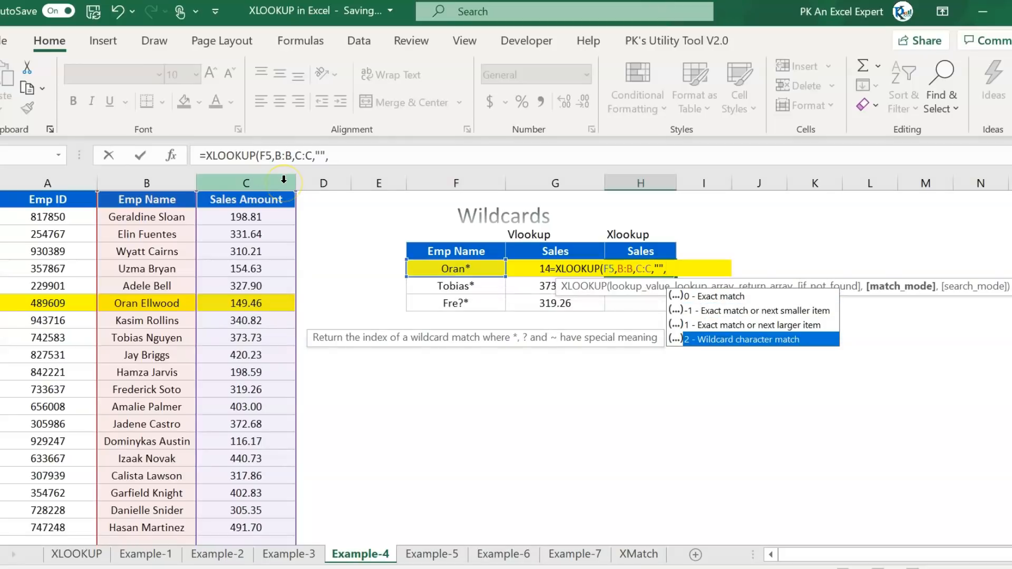
{"action": "key", "text": "Tab"}
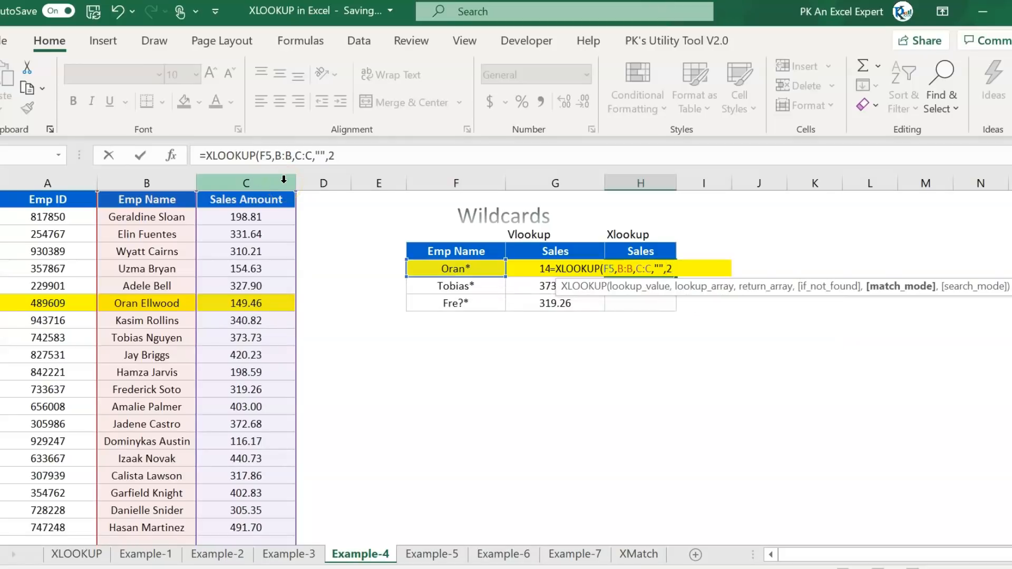
{"action": "type", "text": ")"}
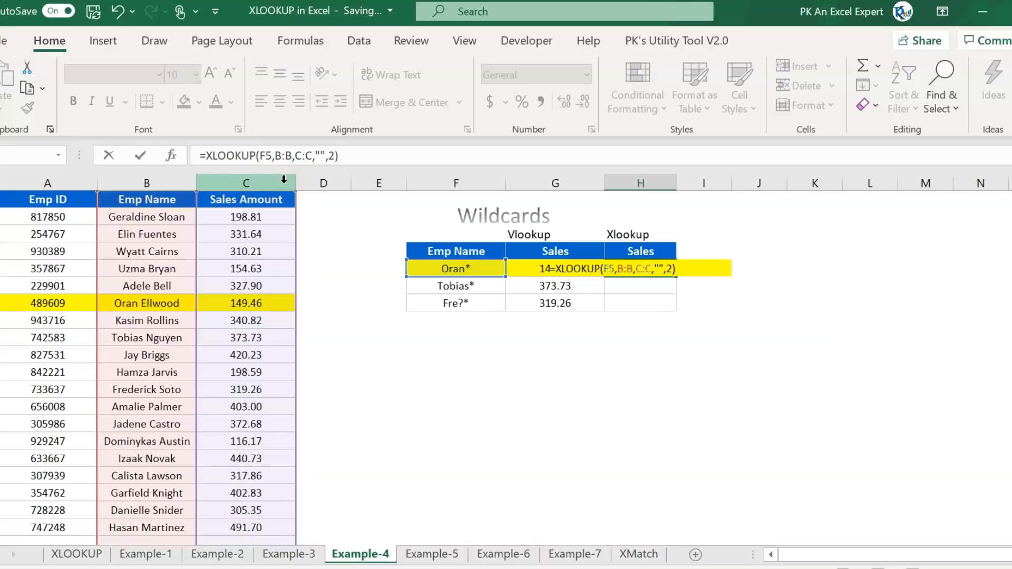
{"action": "key", "text": "ctrl+Return"}
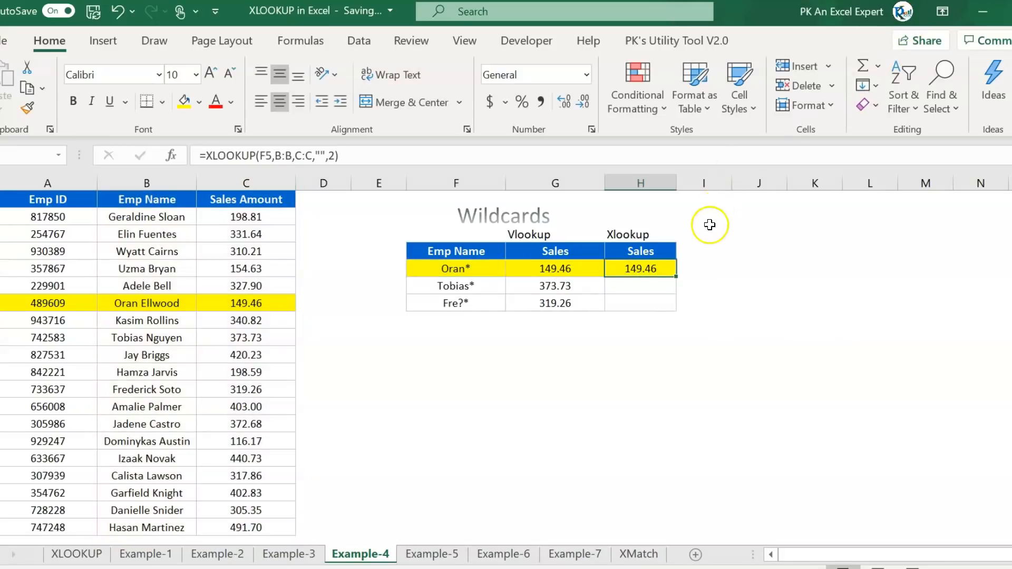
{"action": "double_click", "coordinate": [676, 276]}
{"action": "left_click", "coordinate": [632, 274]}
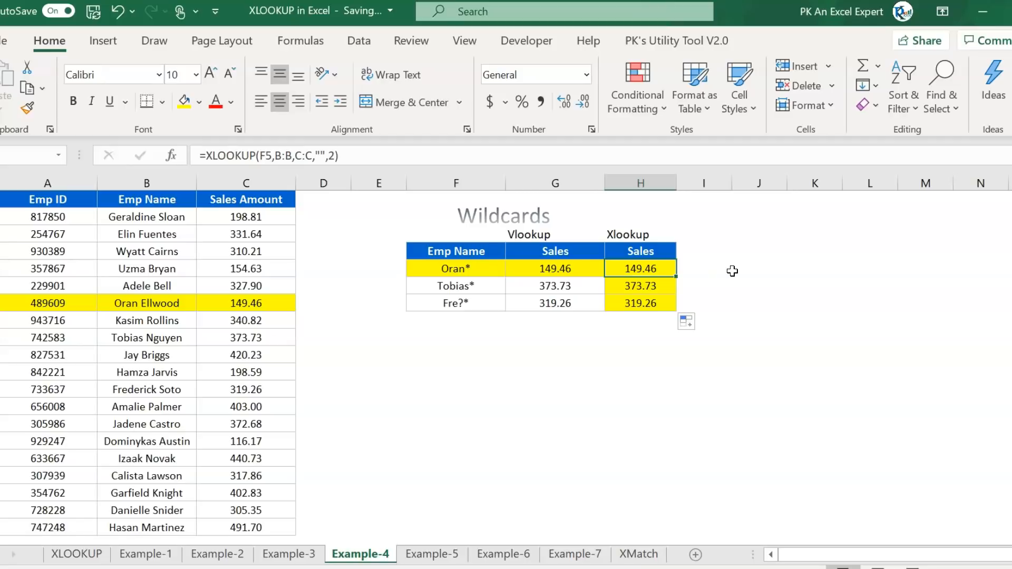
- Copy the Oran* lookup value from F5 in the Wildcards table
{"action": "left_click_drag", "start_coordinate": [481, 267], "coordinate": [494, 301]}
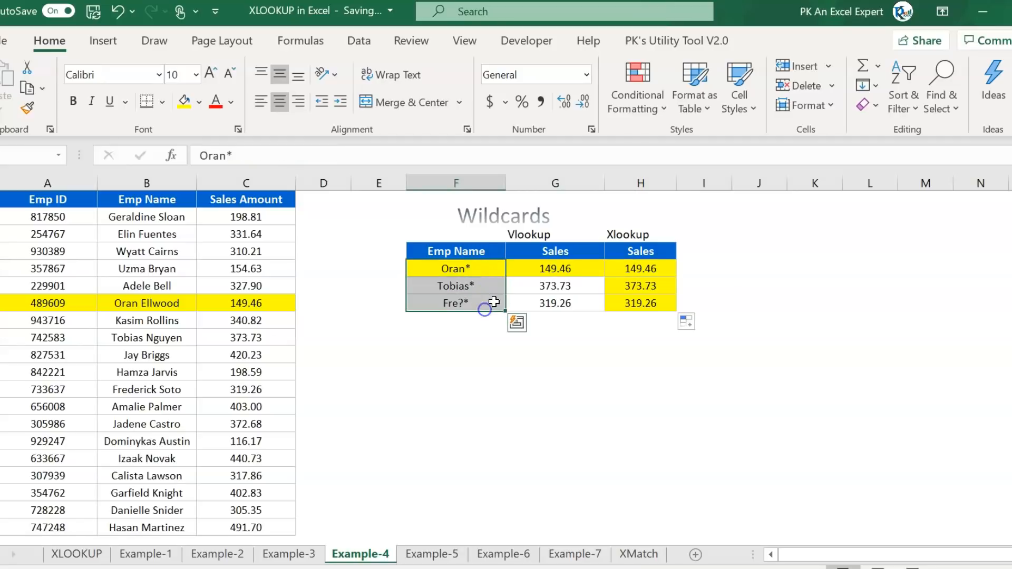
{"action": "left_click", "coordinate": [571, 270]}
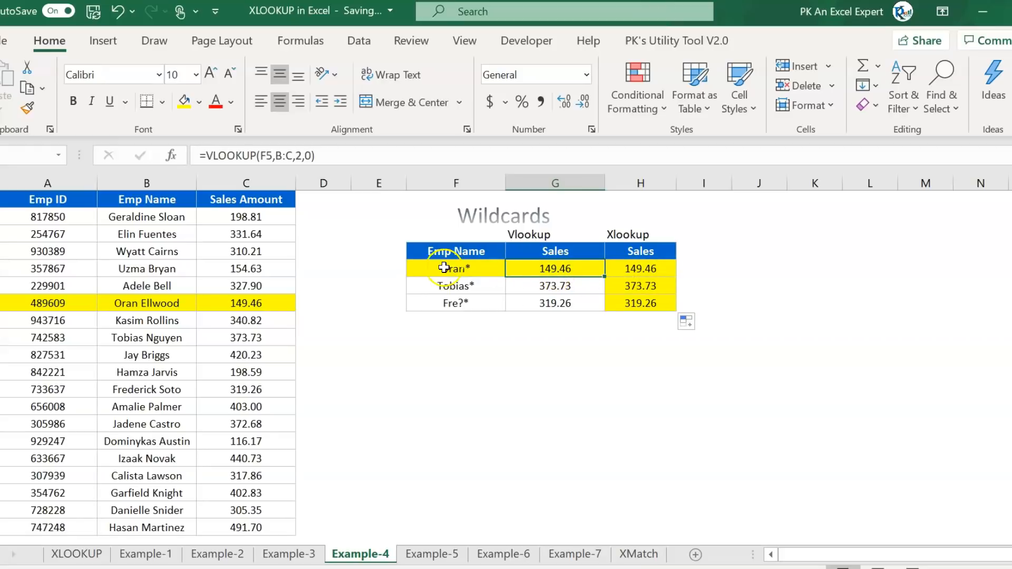
{"action": "left_click", "coordinate": [463, 268]}
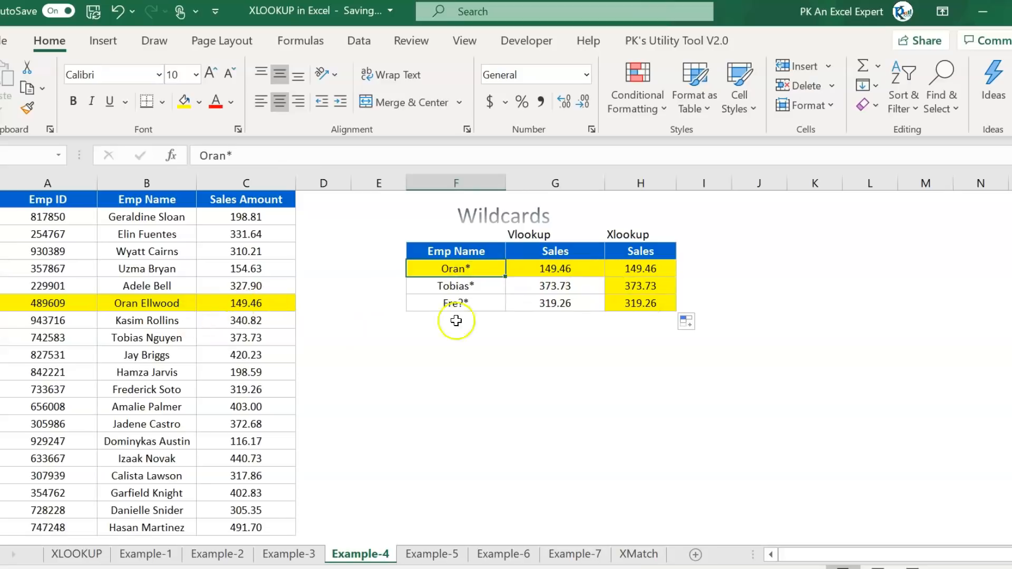
{"action": "key", "text": "ctrl+c"}
{"action": "left_click", "coordinate": [155, 317]}
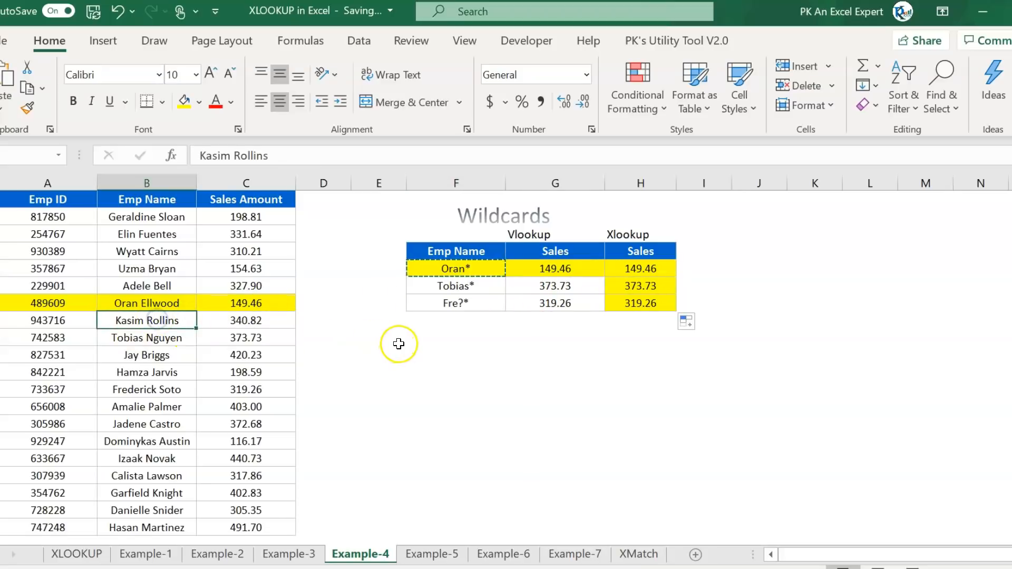
{"action": "key", "text": "ctrl+v"}
{"action": "left_click", "coordinate": [177, 345]}
{"action": "left_click", "coordinate": [176, 324]}
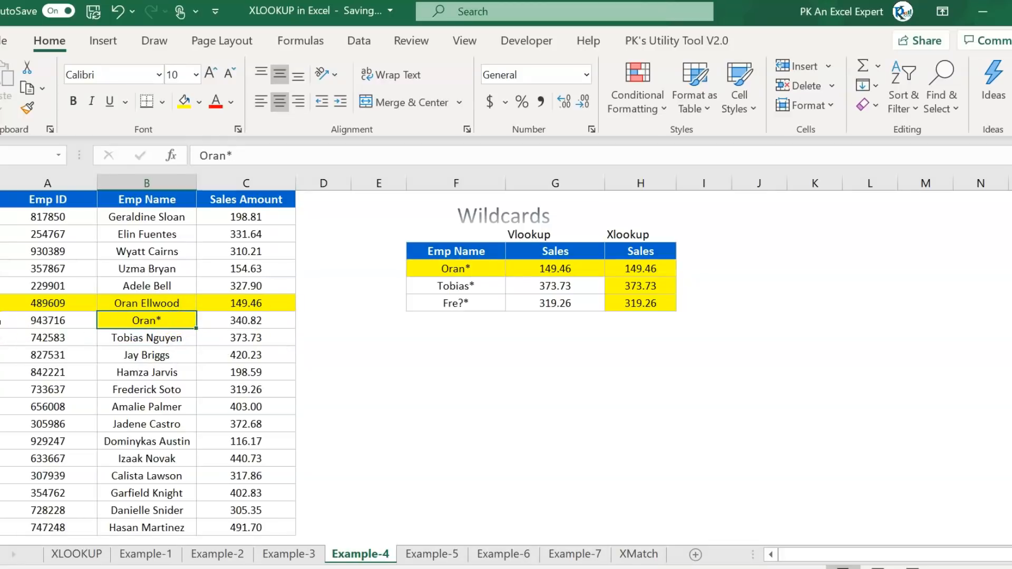
{"action": "left_click", "coordinate": [1, 321]}
{"action": "left_click_drag", "start_coordinate": [169, 321], "coordinate": [242, 320]}
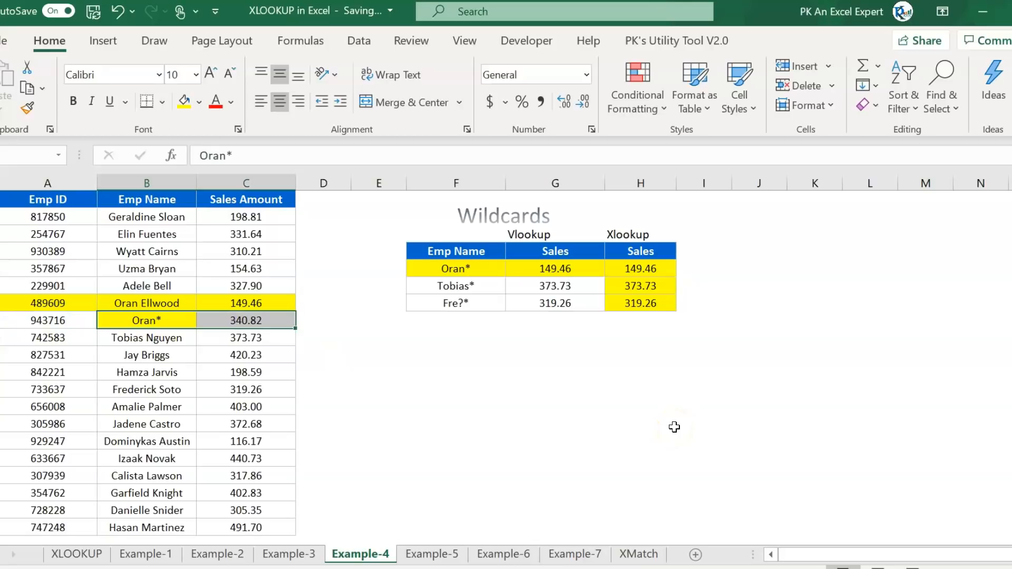
{"action": "left_click", "coordinate": [559, 268]}
{"action": "left_click", "coordinate": [348, 156]}
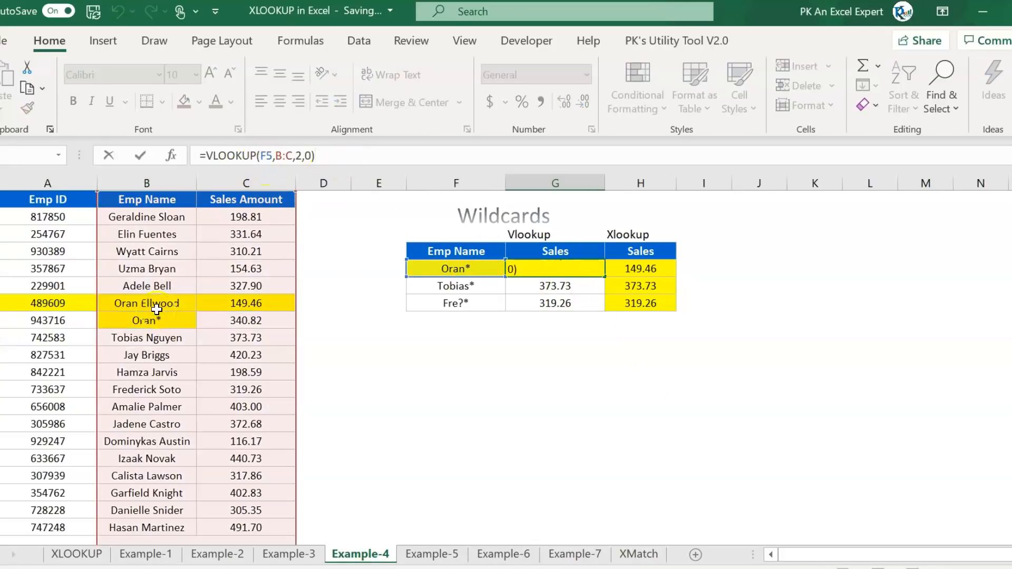
{"action": "key", "text": "Return"}
{"action": "left_click", "coordinate": [566, 269]}
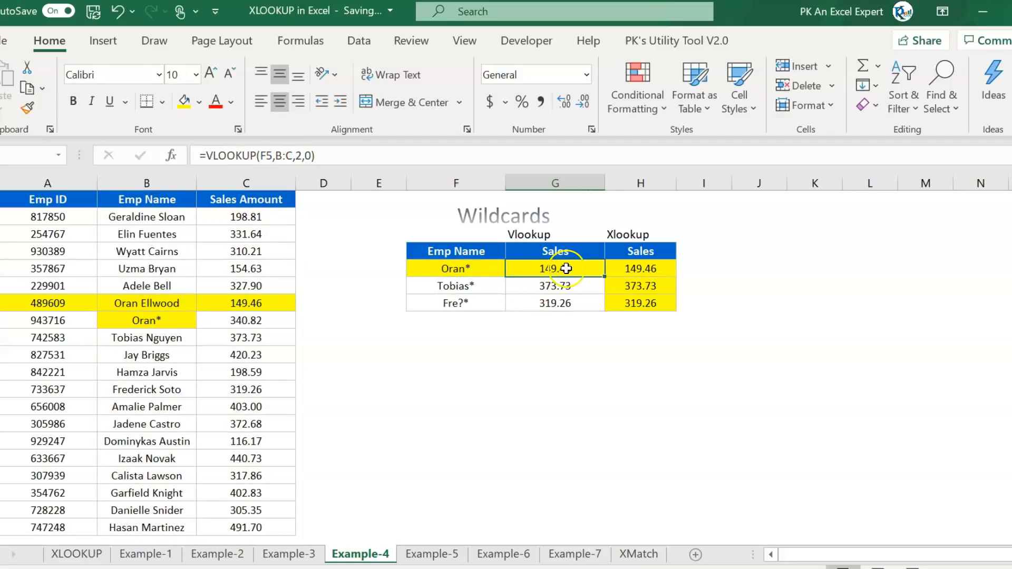
{"action": "left_click_drag", "start_coordinate": [243, 303], "coordinate": [63, 304]}
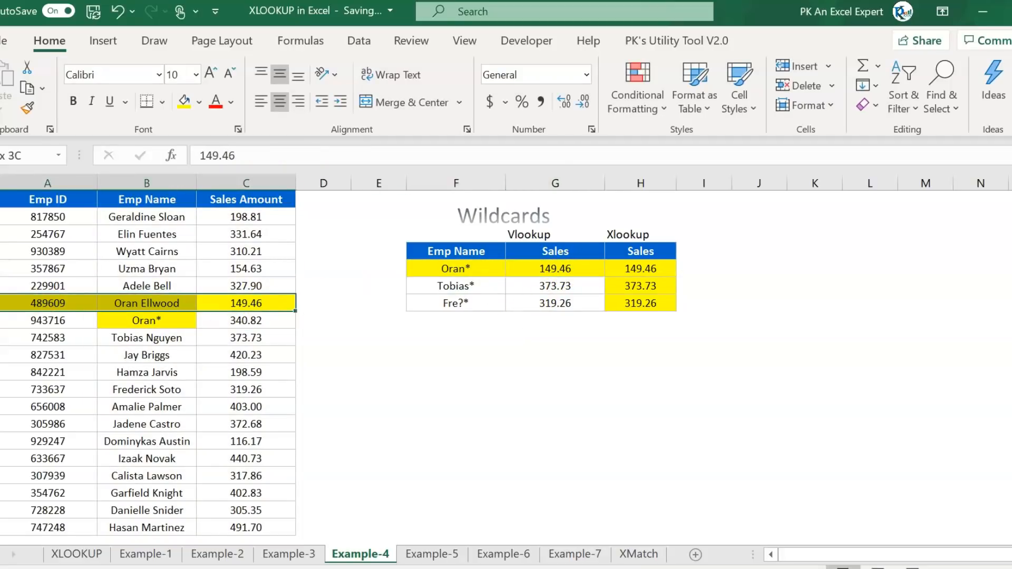
- Compare the Oran* XLOOKUP result with the literal Oran* row's 340.82
{"action": "left_click", "coordinate": [638, 267]}
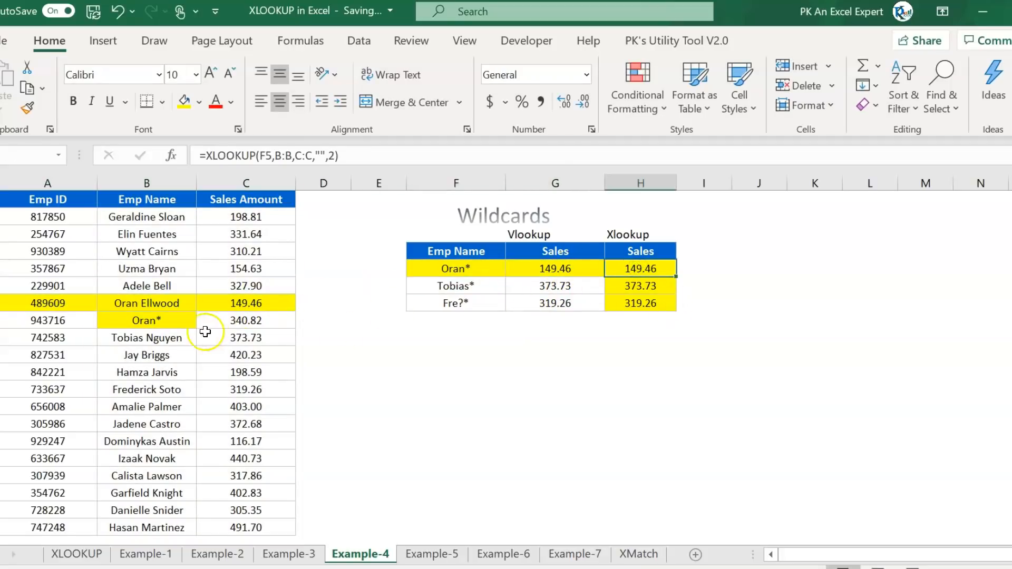
{"action": "left_click", "coordinate": [147, 322]}
{"action": "left_click_drag", "start_coordinate": [274, 323], "coordinate": [51, 323]}
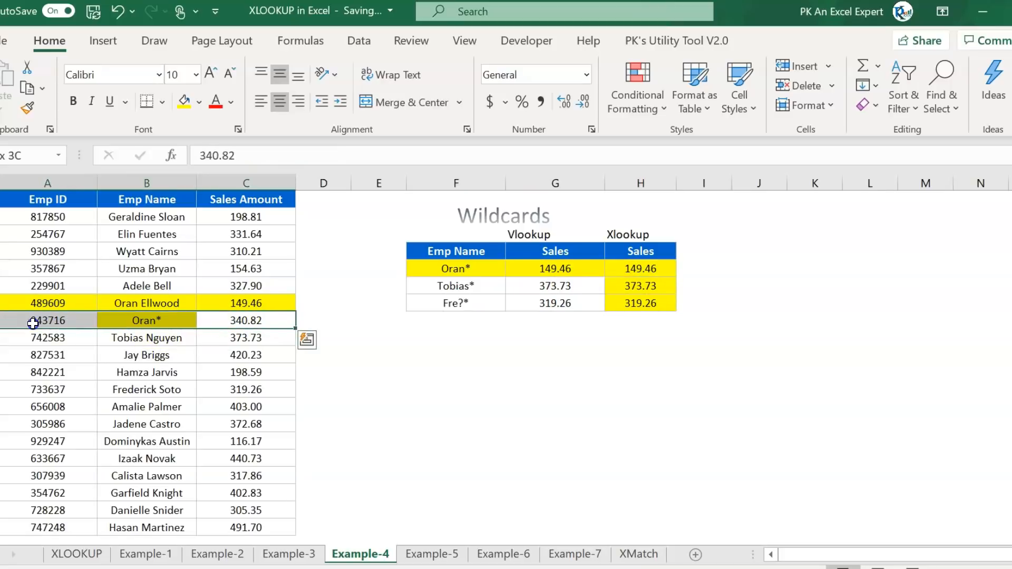
{"action": "left_click", "coordinate": [640, 268]}
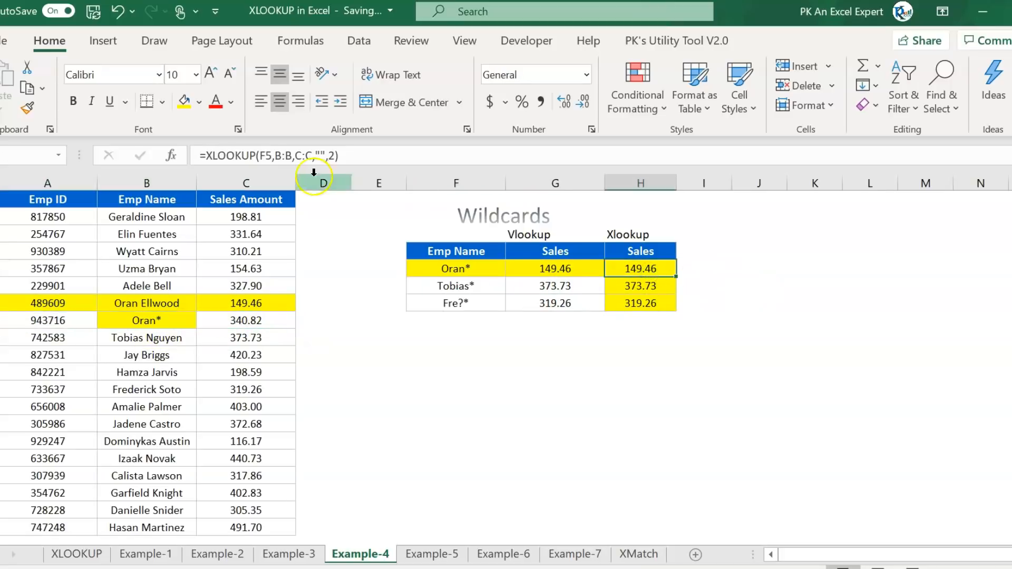
{"action": "left_click", "coordinate": [335, 155]}
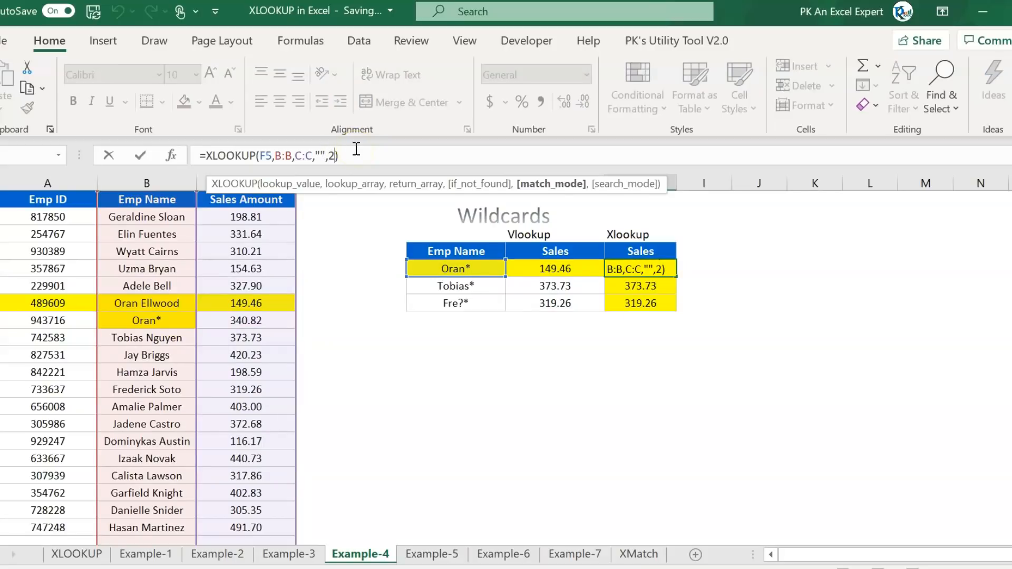
- Change the Oran* XLOOKUP match mode from 2 to exact match 0
{"action": "key", "text": "BackSpace"}
{"action": "key", "text": "Down"}
{"action": "key", "text": "Down"}
{"action": "key", "text": "Down"}
{"action": "key", "text": "Up"}
{"action": "key", "text": "Up"}
{"action": "key", "text": "Up"}
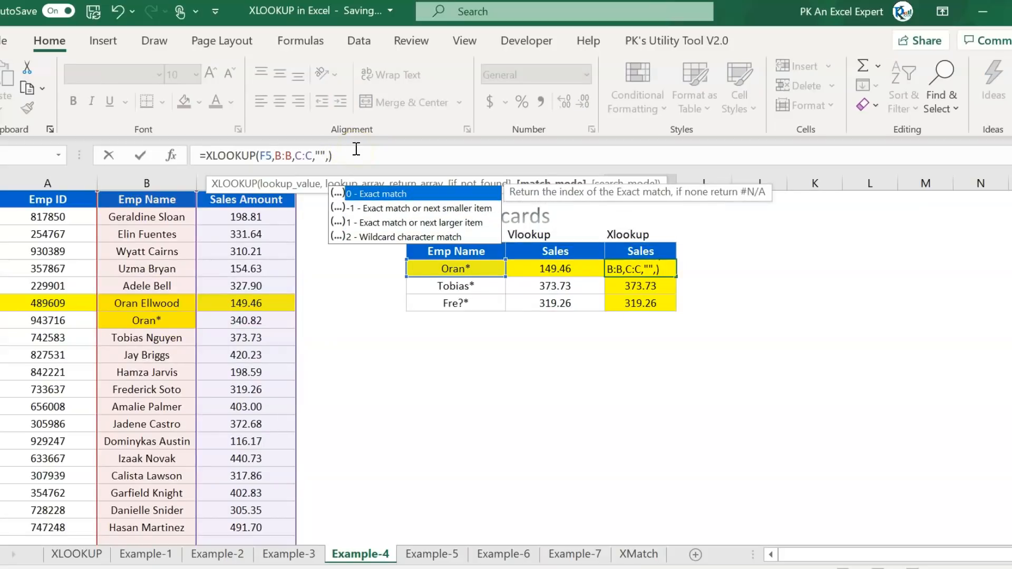
{"action": "key", "text": "Tab"}
{"action": "key", "text": "ctrl+Return"}
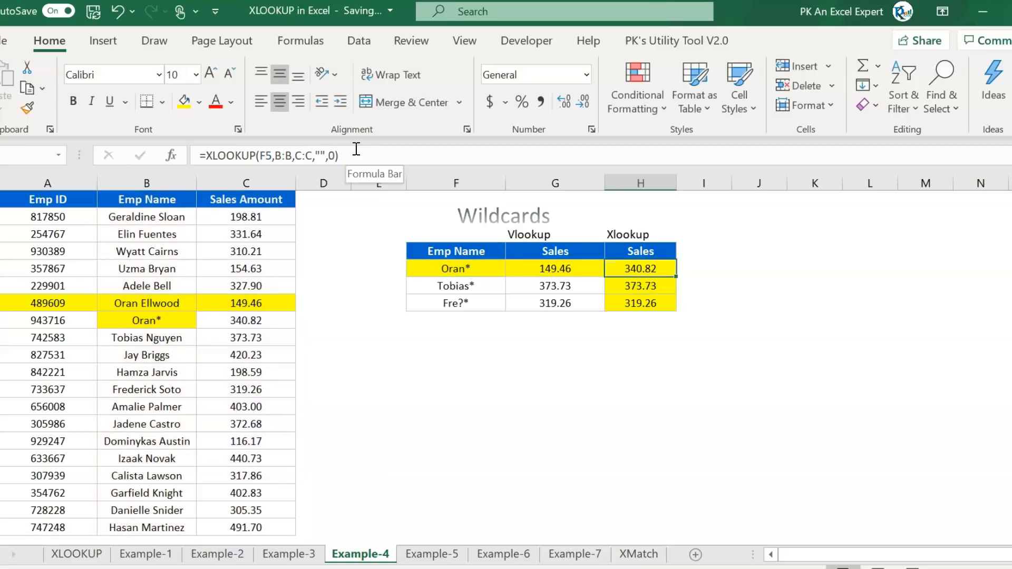
- Review the exact-match XLOOKUP formula and its 340.82 result in H5
{"action": "key", "text": "shift+Left"}
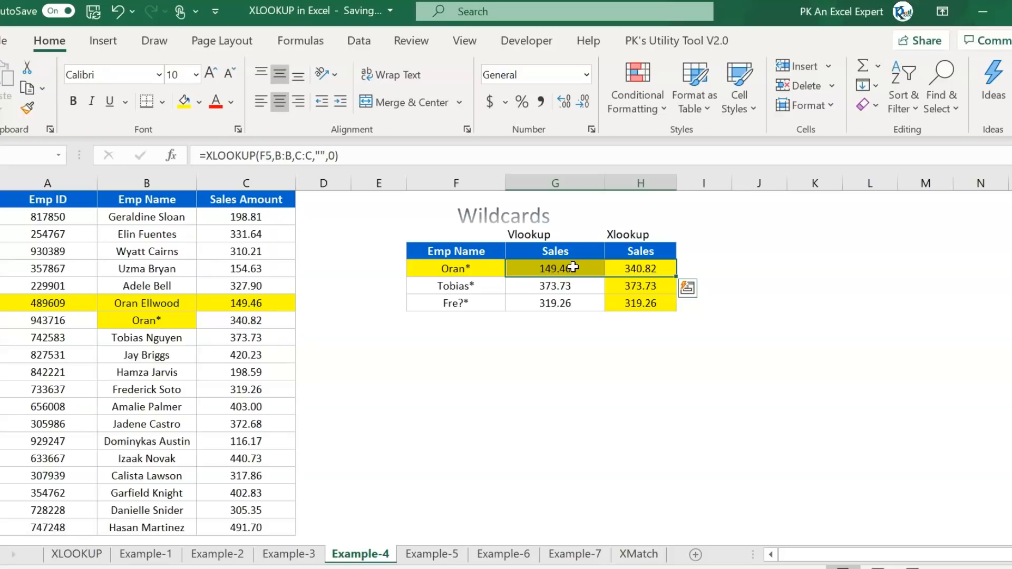
{"action": "left_click", "coordinate": [482, 268]}
{"action": "left_click", "coordinate": [612, 268]}
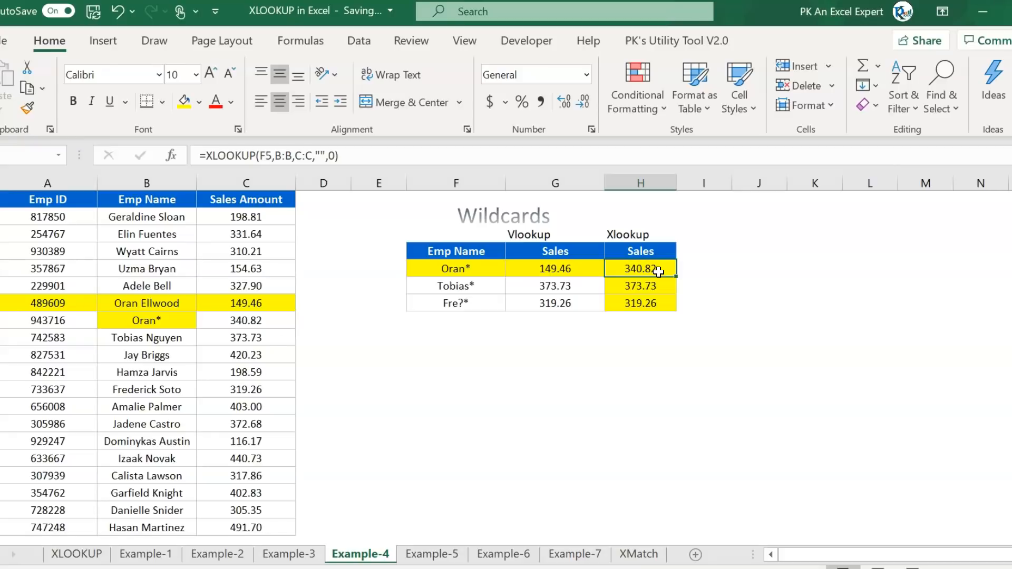
{"action": "left_click", "coordinate": [320, 155]}
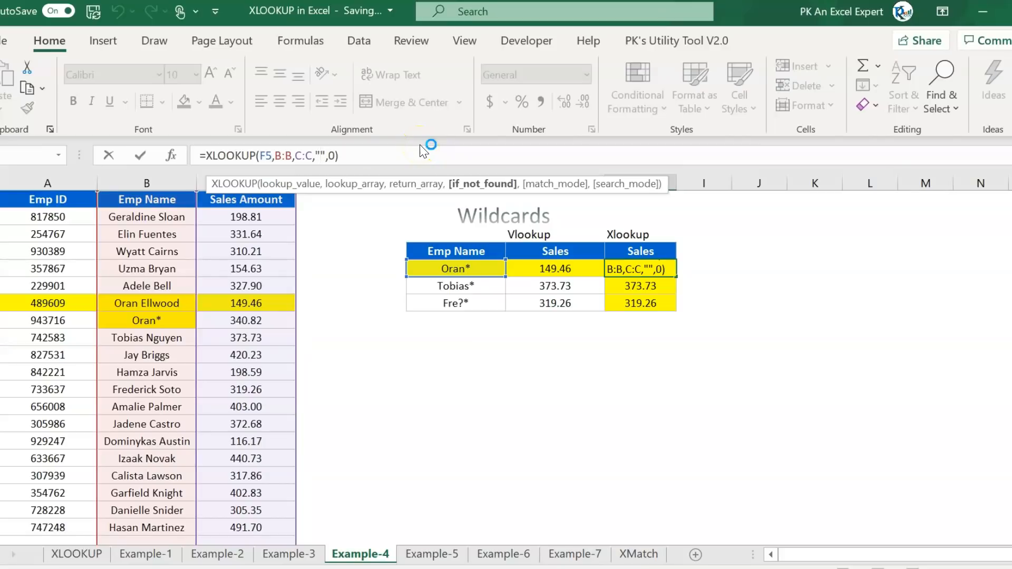
{"action": "key", "text": "ctrl+Return"}
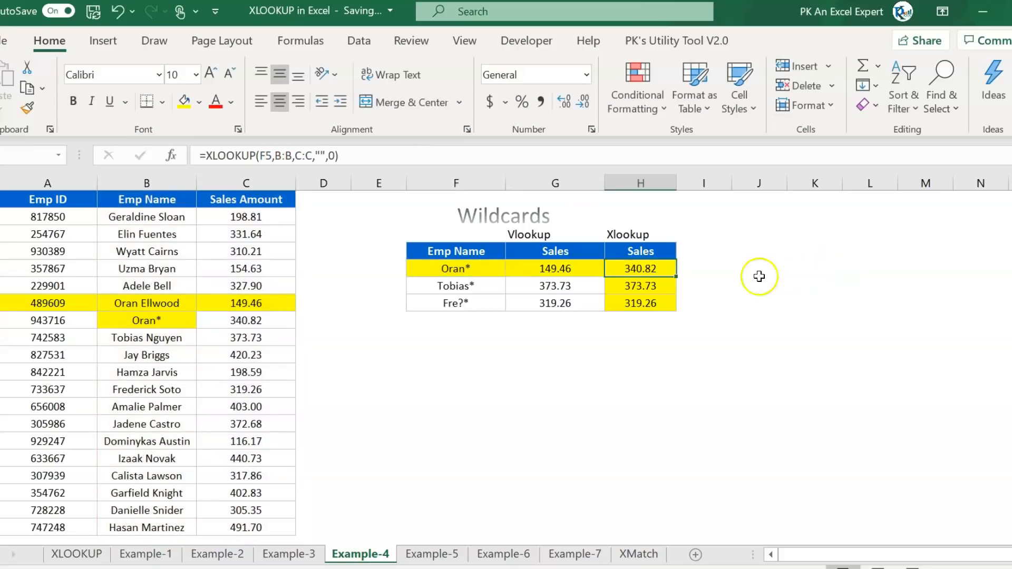
- Fill the exact-match XLOOKUP down to H7, where Tobias* and Fre?* return blanks
{"action": "double_click", "coordinate": [676, 277]}
{"action": "left_click", "coordinate": [704, 280]}
{"action": "left_click_drag", "start_coordinate": [640, 286], "coordinate": [637, 305]}
{"action": "left_click_drag", "start_coordinate": [450, 270], "coordinate": [457, 301]}
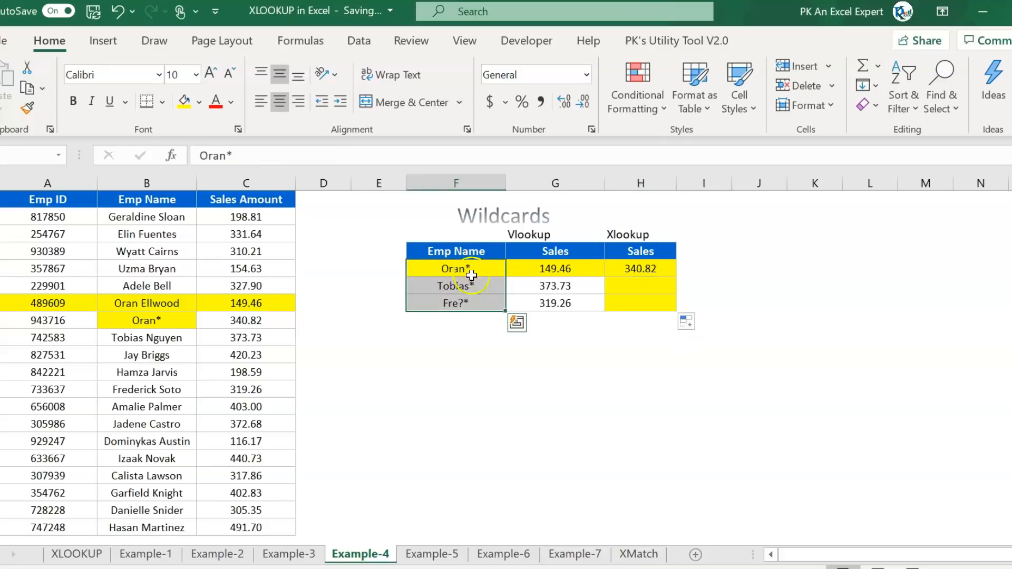
- Inspect the blank Tobias* XLOOKUP result against the literal Oran* row
{"action": "left_click", "coordinate": [647, 270]}
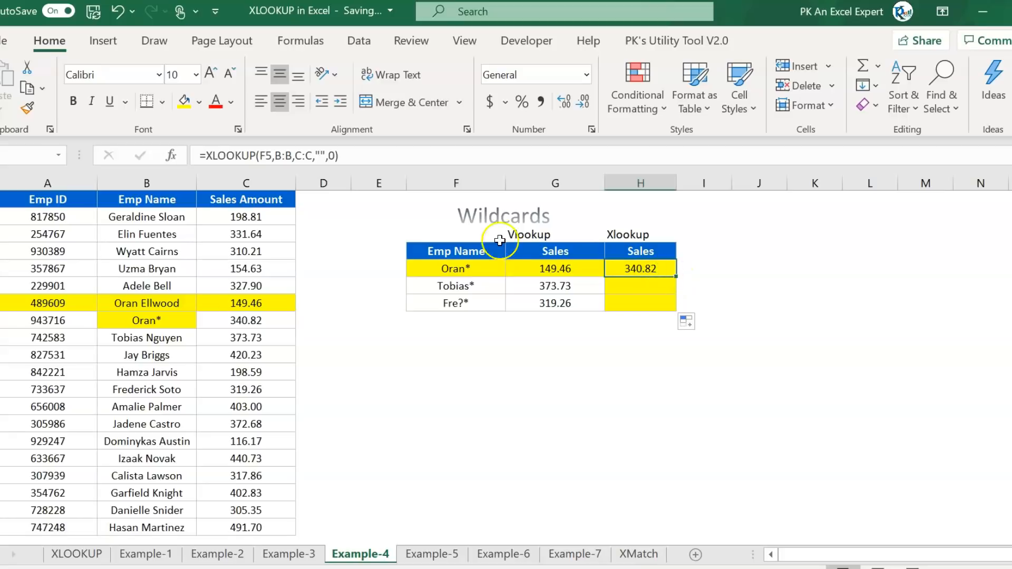
{"action": "left_click", "coordinate": [453, 268]}
{"action": "left_click", "coordinate": [193, 321]}
{"action": "left_click_drag", "start_coordinate": [194, 321], "coordinate": [247, 321]}
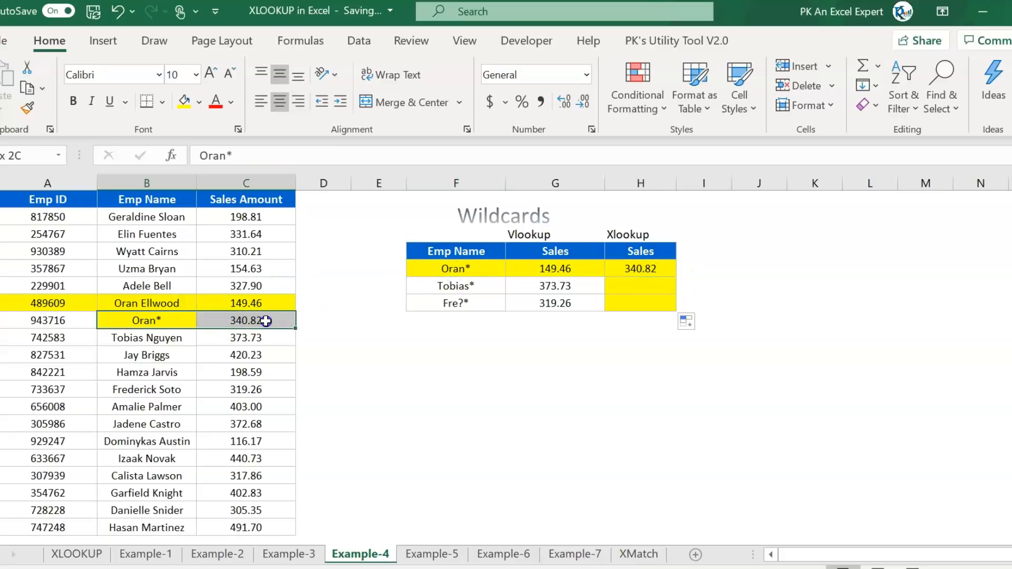
{"action": "left_click", "coordinate": [633, 281]}
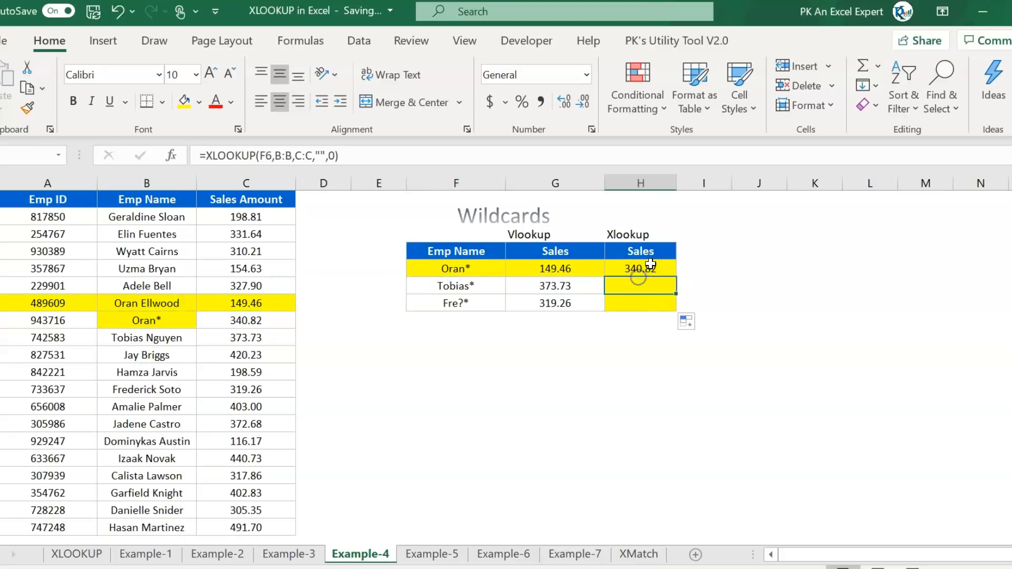
{"action": "left_click", "coordinate": [319, 153]}
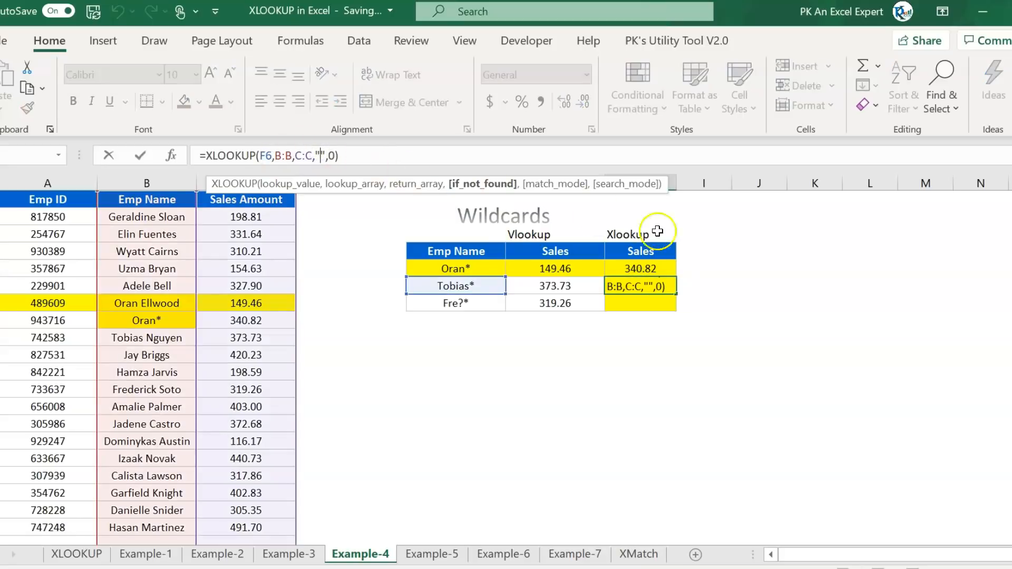
{"action": "key", "text": "Escape"}
- Restore wildcard match mode 2 in the Oran* XLOOKUP and refill H5:H7
{"action": "left_click", "coordinate": [652, 269]}
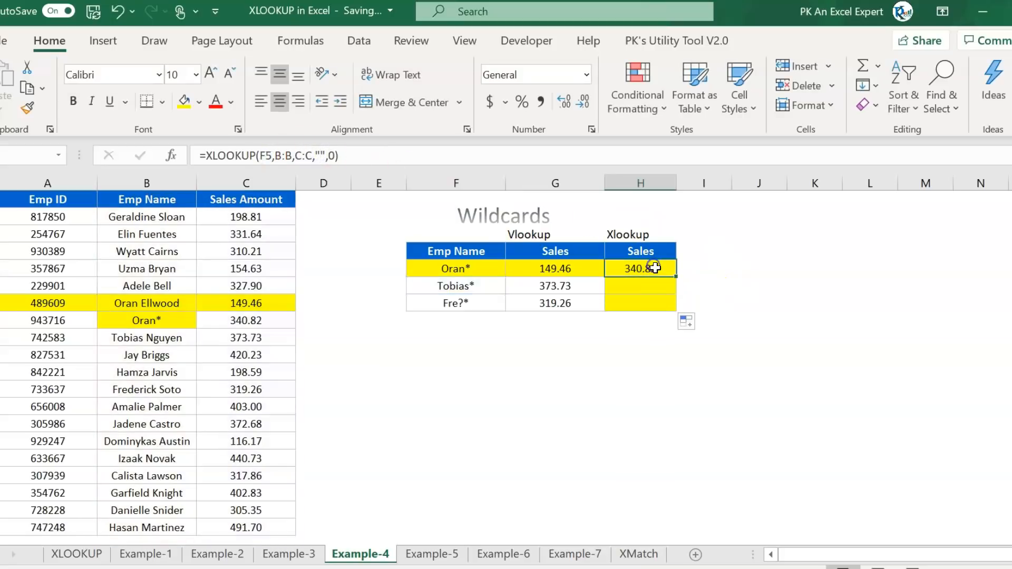
{"action": "left_click", "coordinate": [333, 157]}
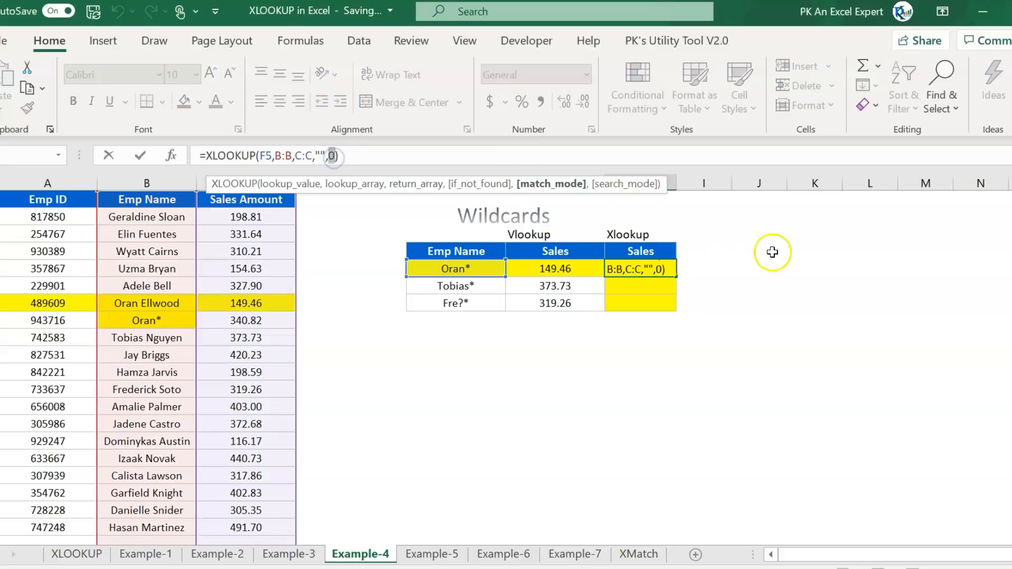
{"action": "type", "text": "2"}
{"action": "key", "text": "Return"}
{"action": "key", "text": "Up"}
{"action": "key", "text": "shift+Down"}
{"action": "key", "text": "shift+Down"}
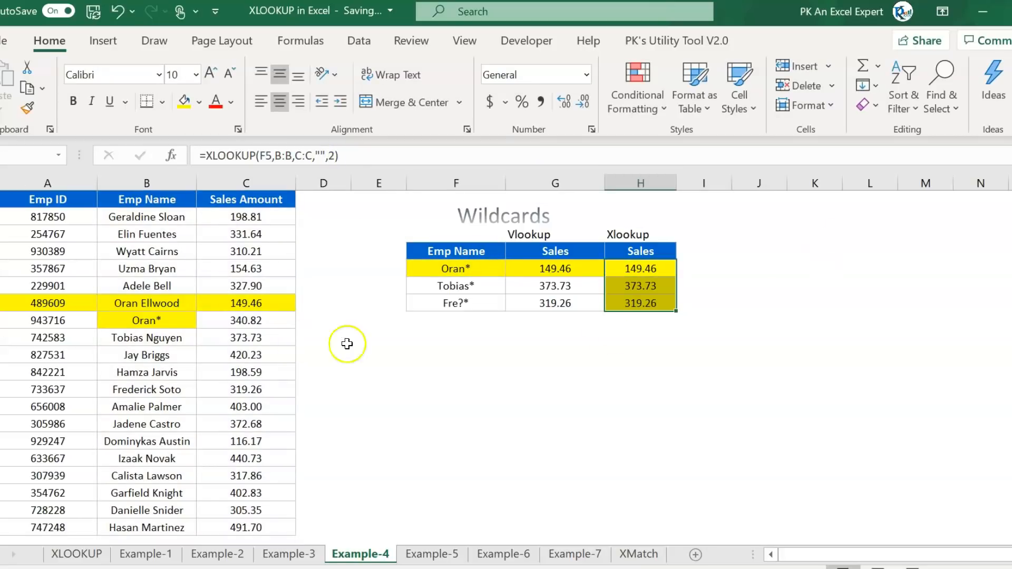
{"action": "left_click_drag", "start_coordinate": [254, 304], "coordinate": [133, 306]}
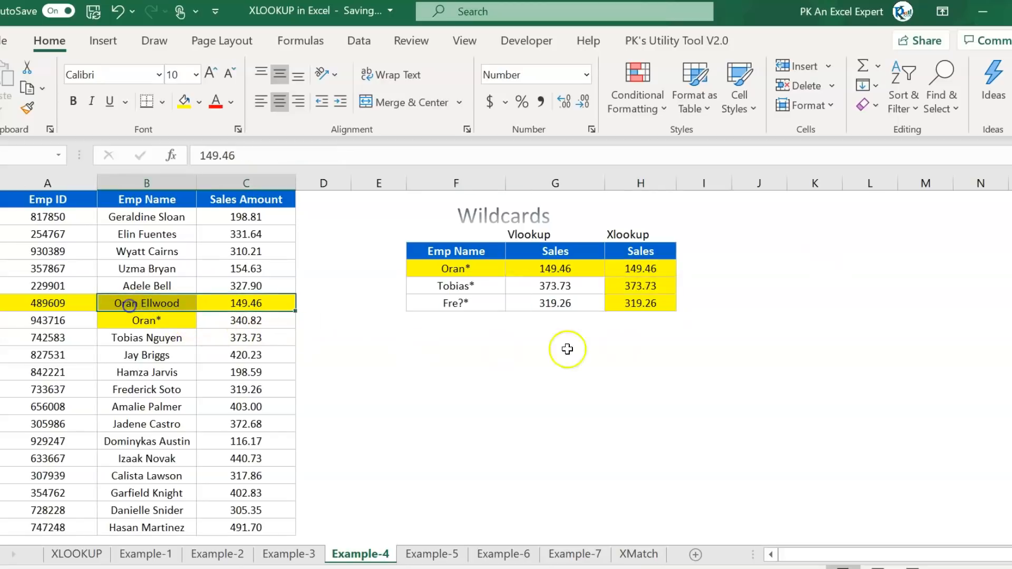
{"action": "left_click", "coordinate": [702, 283]}
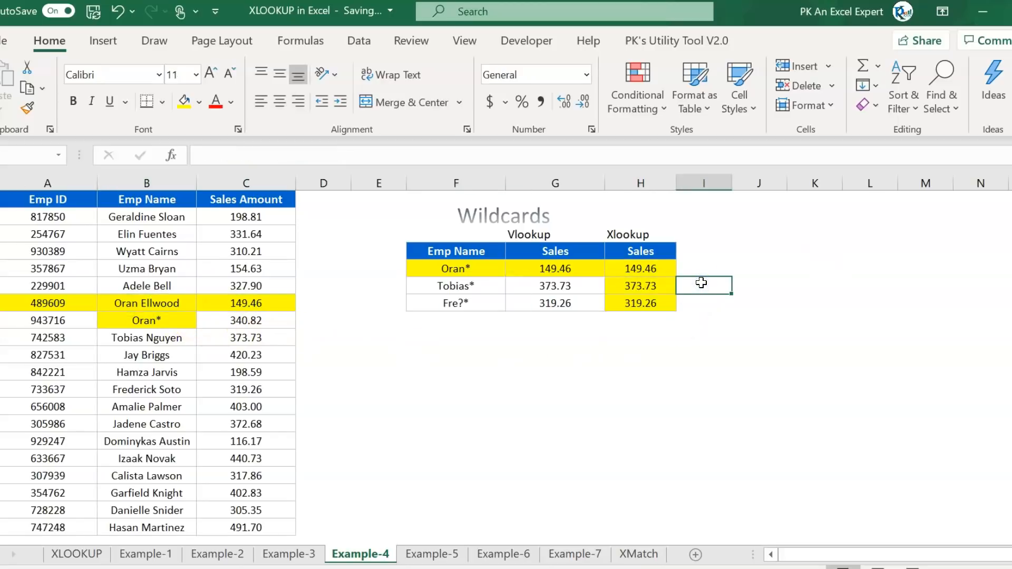
{"action": "left_click", "coordinate": [651, 234]}
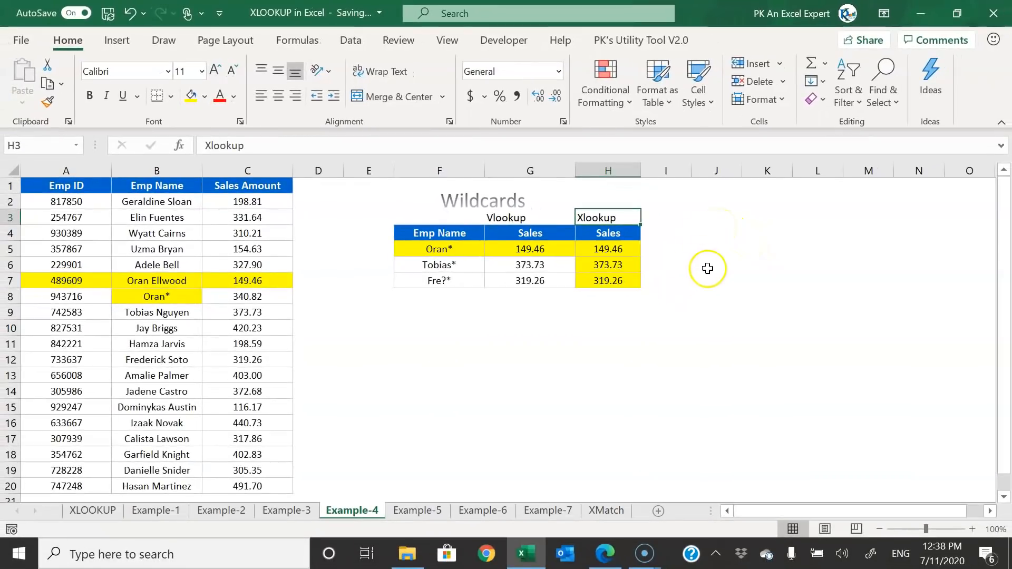
{"action": "left_click", "coordinate": [421, 511]}
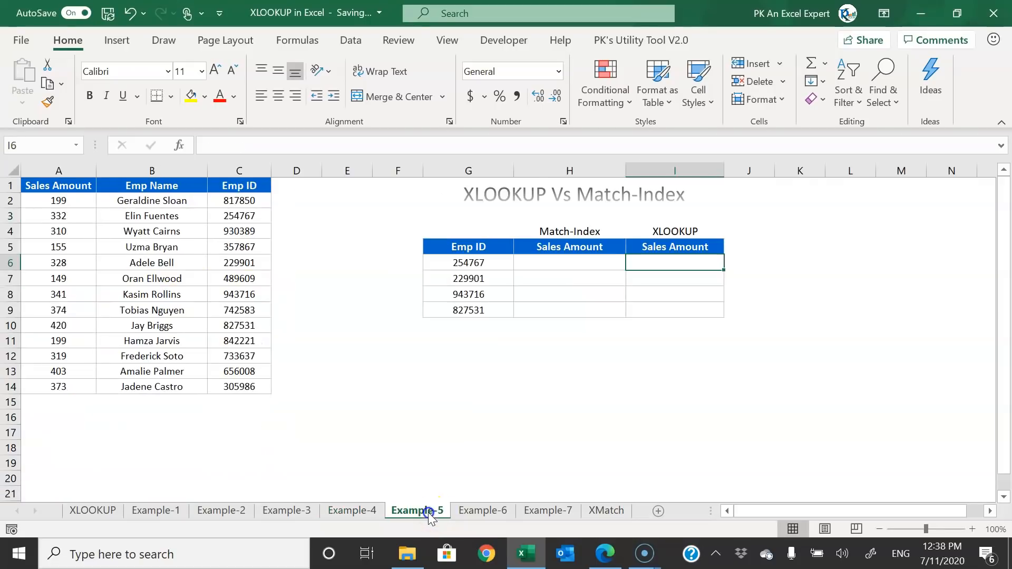
- Review the Match-Index heading, Emp ID column C and Sales Amount column A, selecting H6
{"action": "left_click", "coordinate": [553, 403]}
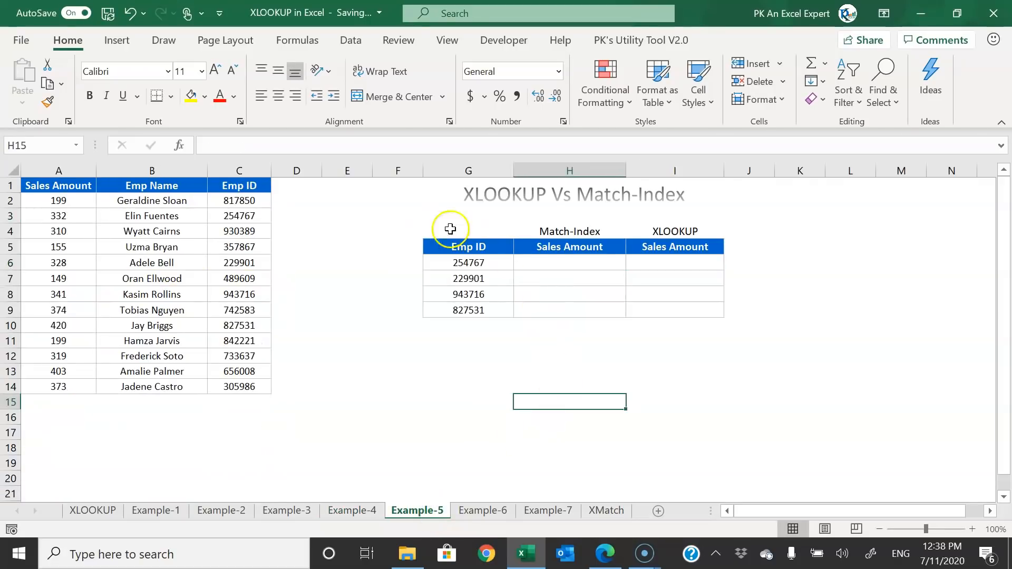
{"action": "left_click", "coordinate": [584, 227]}
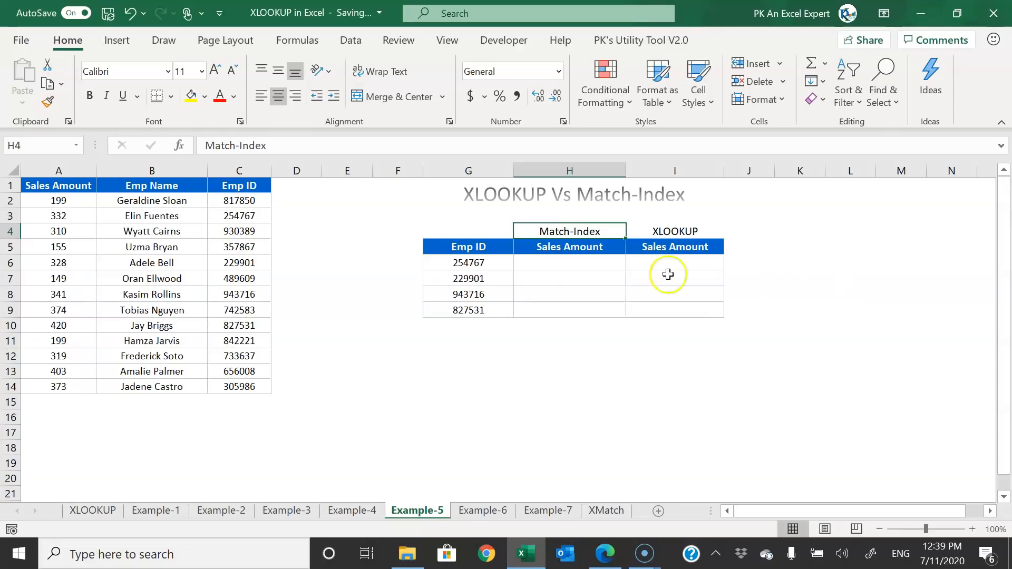
{"action": "left_click", "coordinate": [261, 170]}
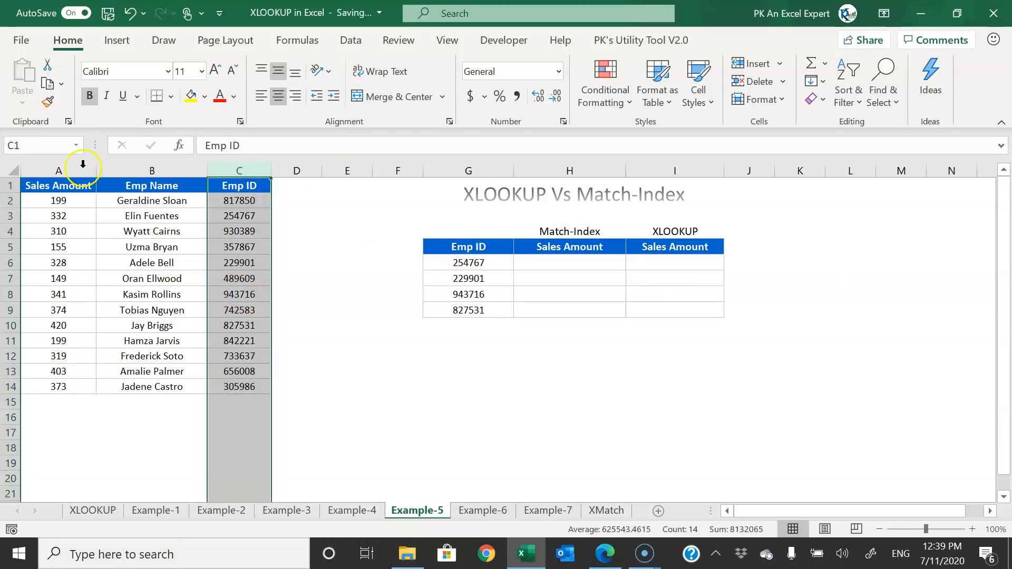
{"action": "left_click", "coordinate": [67, 170]}
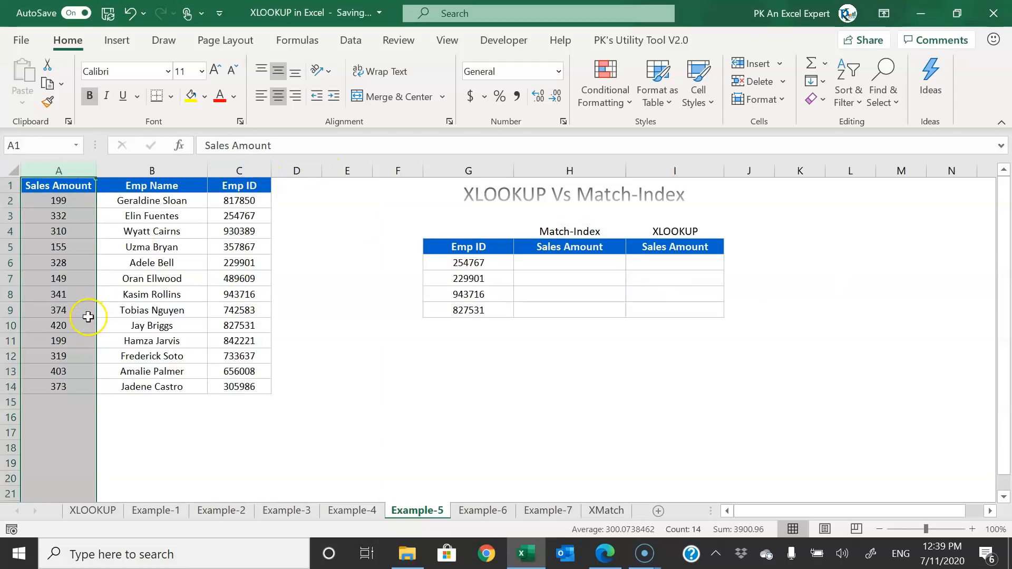
{"action": "left_click", "coordinate": [247, 170]}
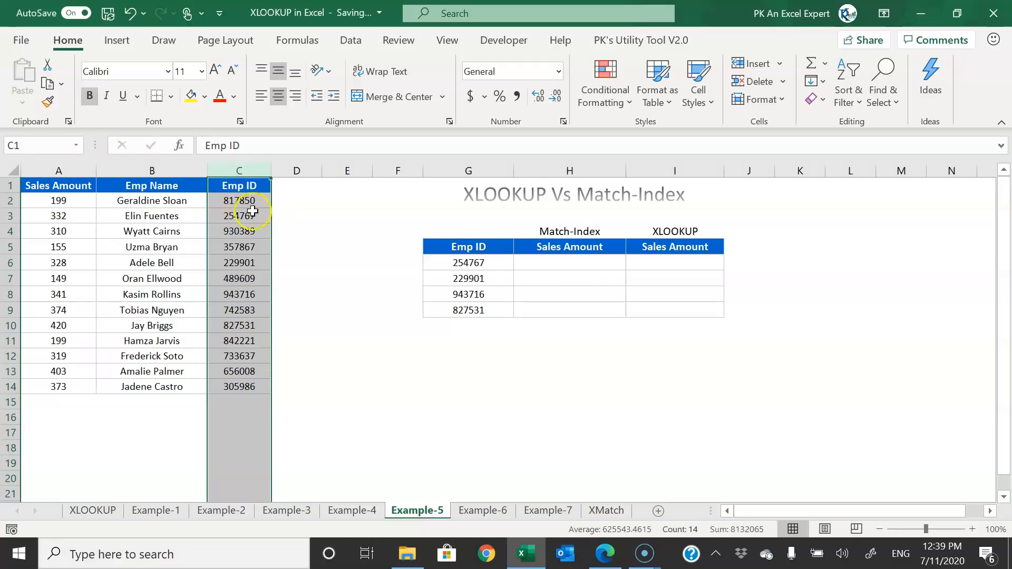
{"action": "left_click", "coordinate": [575, 265]}
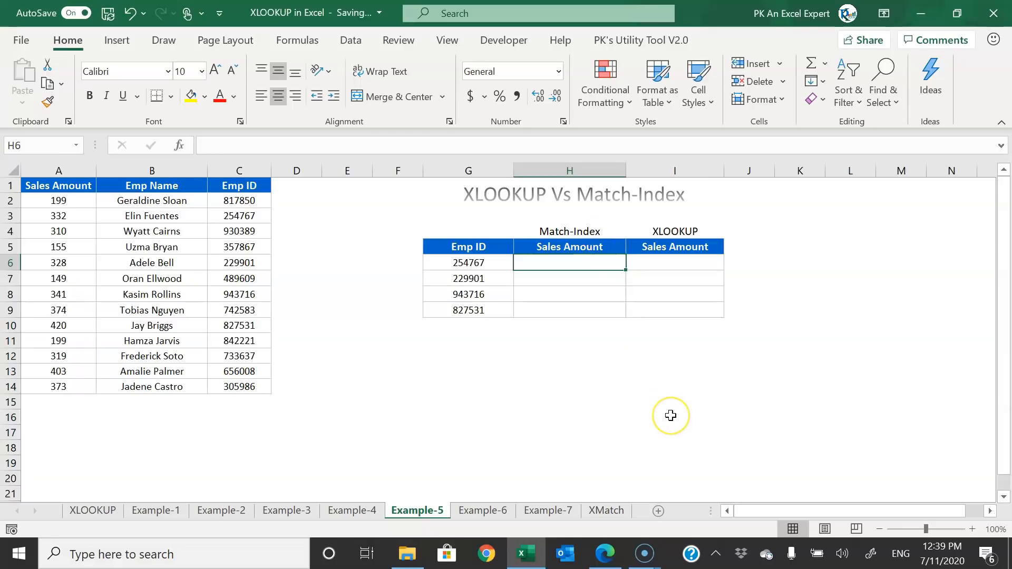
- Enter =INDEX(A:A,MATCH(G6,C:C,0)) in H6
{"action": "type", "text": "=in"}
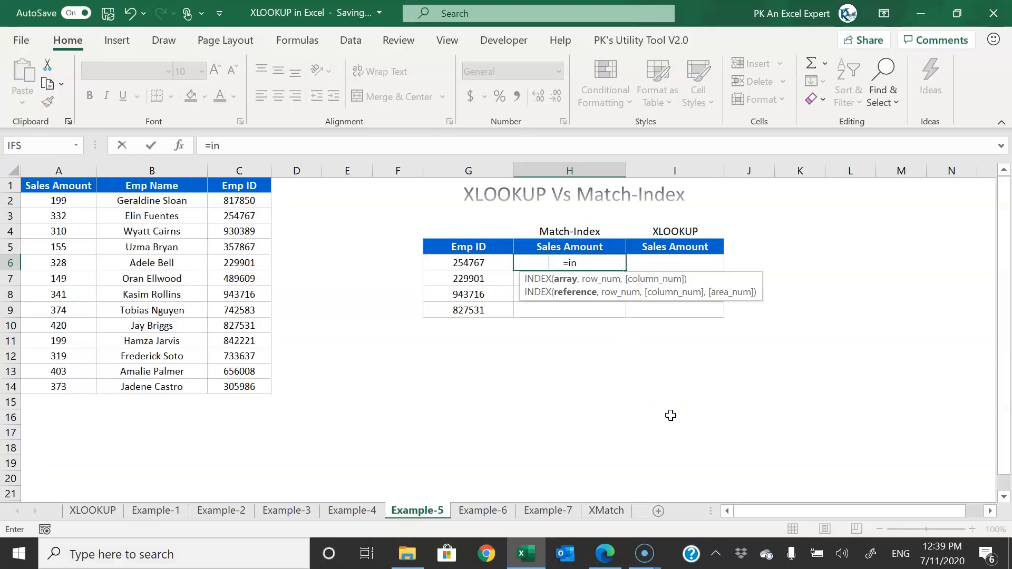
{"action": "key", "text": "Tab"}
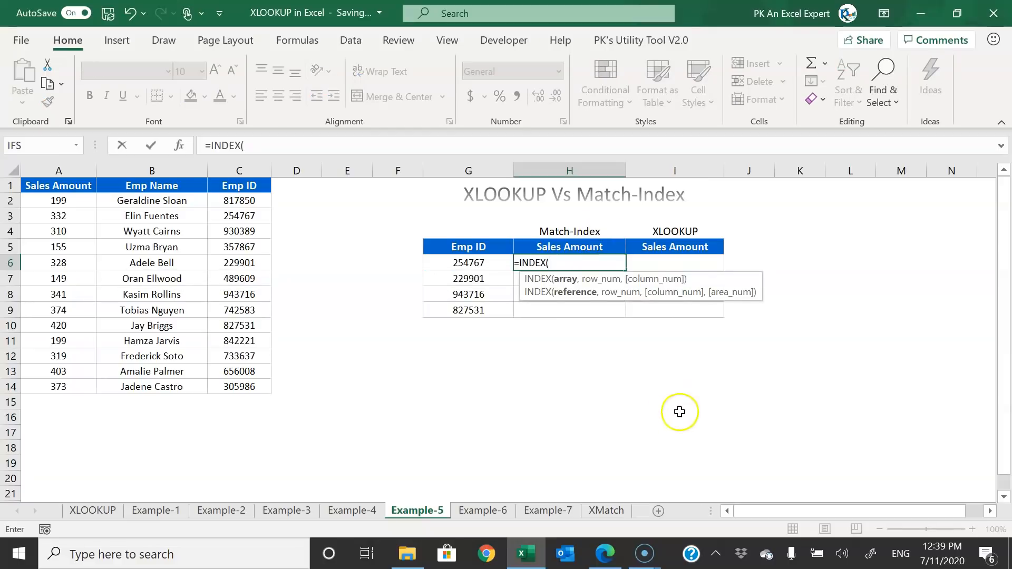
{"action": "left_click", "coordinate": [55, 168]}
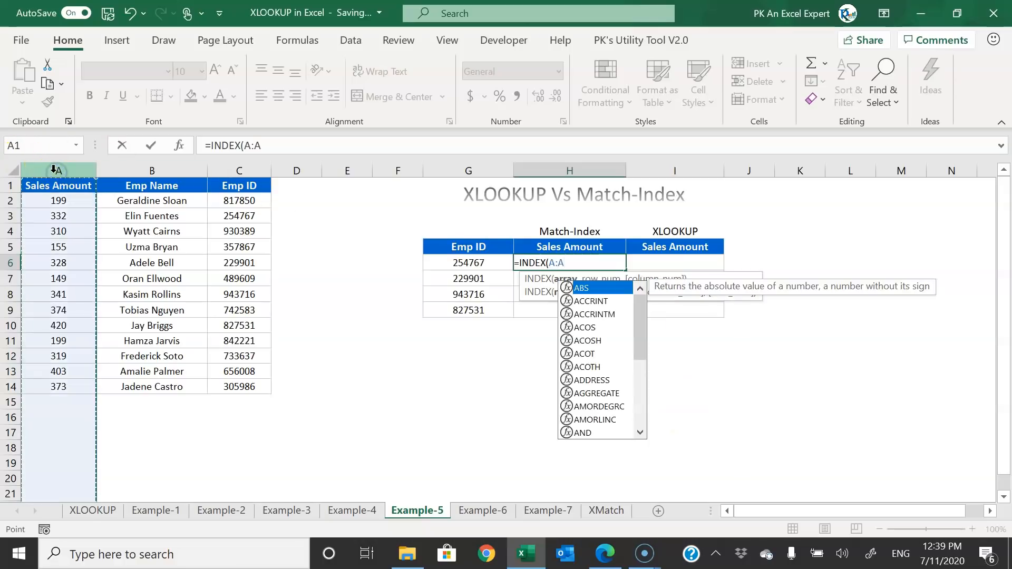
{"action": "type", "text": ",m"}
{"action": "key", "text": "Tab"}
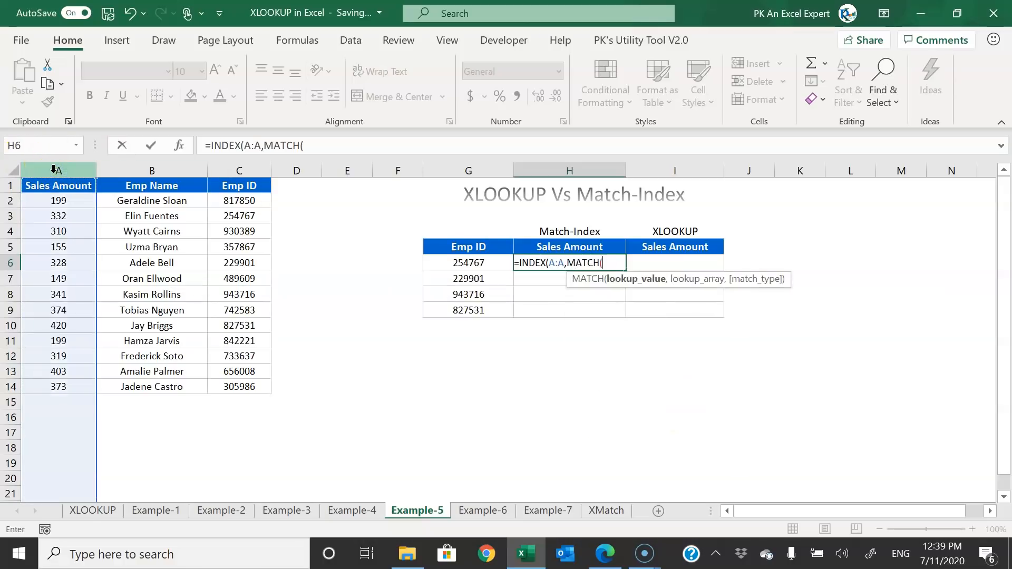
{"action": "key", "text": "Left"}
{"action": "type", "text": ","}
{"action": "left_click", "coordinate": [235, 167]}
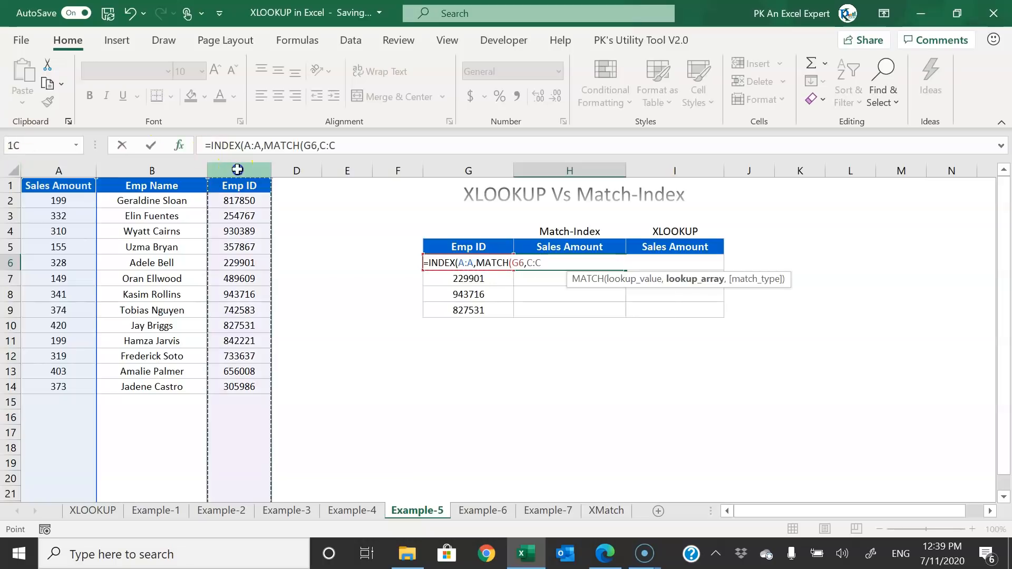
{"action": "type", "text": ",0)"}
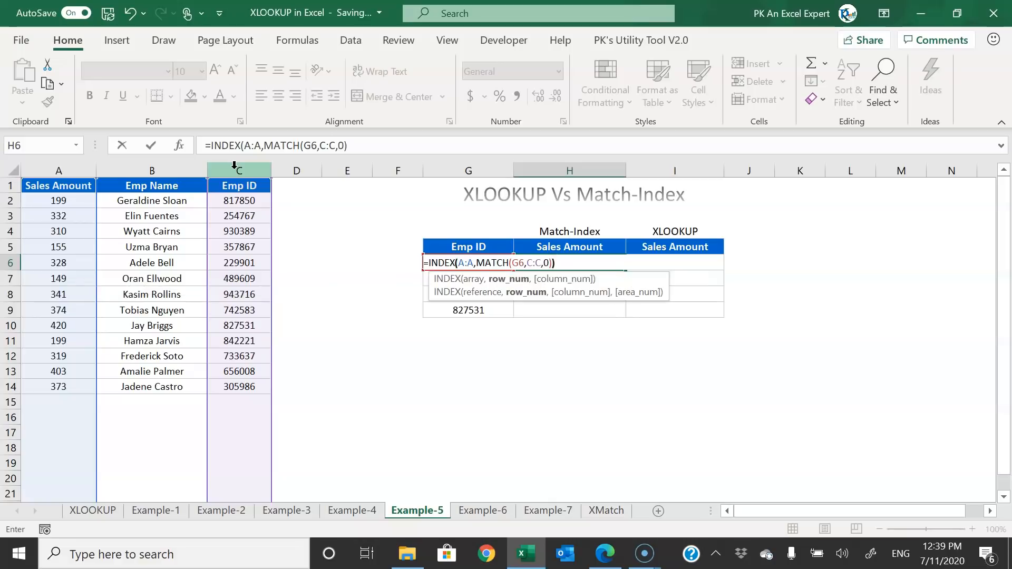
{"action": "type", "text": ")"}
{"action": "key", "text": "Return"}
- Copy the INDEX/MATCH formula down to H9, giving 331.64, 327.9, 340.82, 420.23
{"action": "key", "text": "Up"}
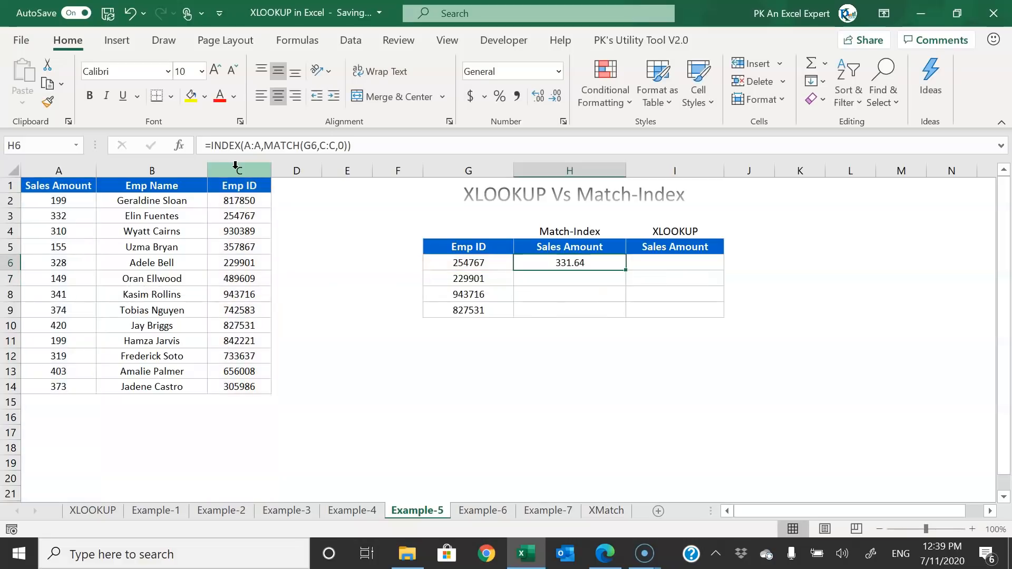
{"action": "double_click", "coordinate": [625, 270]}
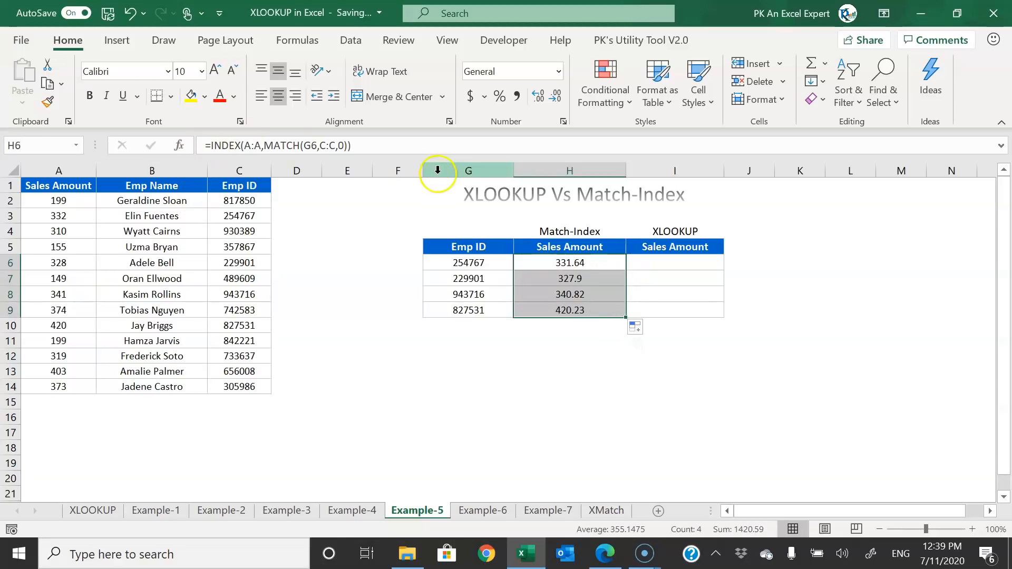
{"action": "left_click", "coordinate": [702, 264]}
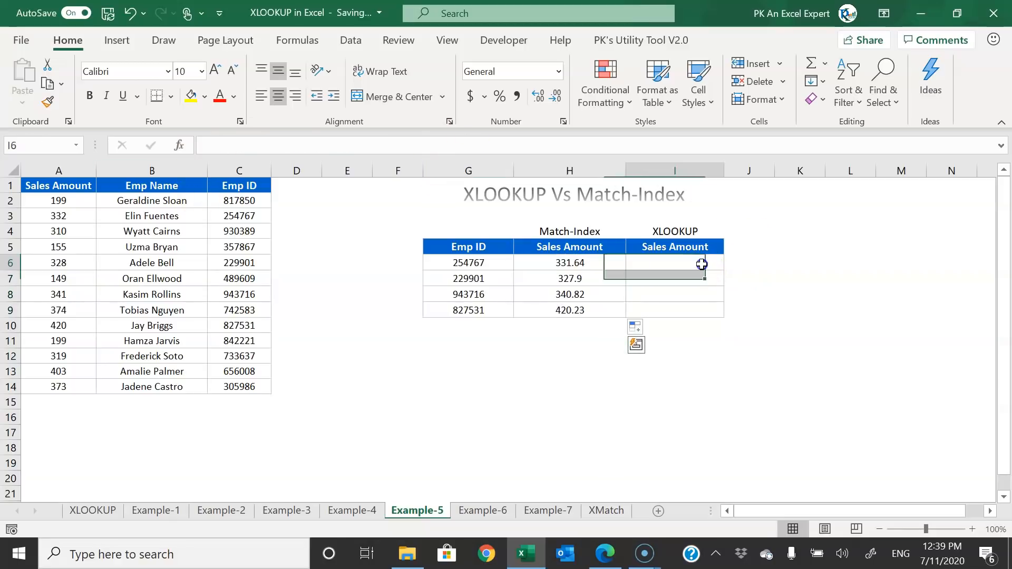
- Enter =XLOOKUP(G6,C:C,A:A) in I6
{"action": "type", "text": "=xl"}
{"action": "key", "text": "Tab"}
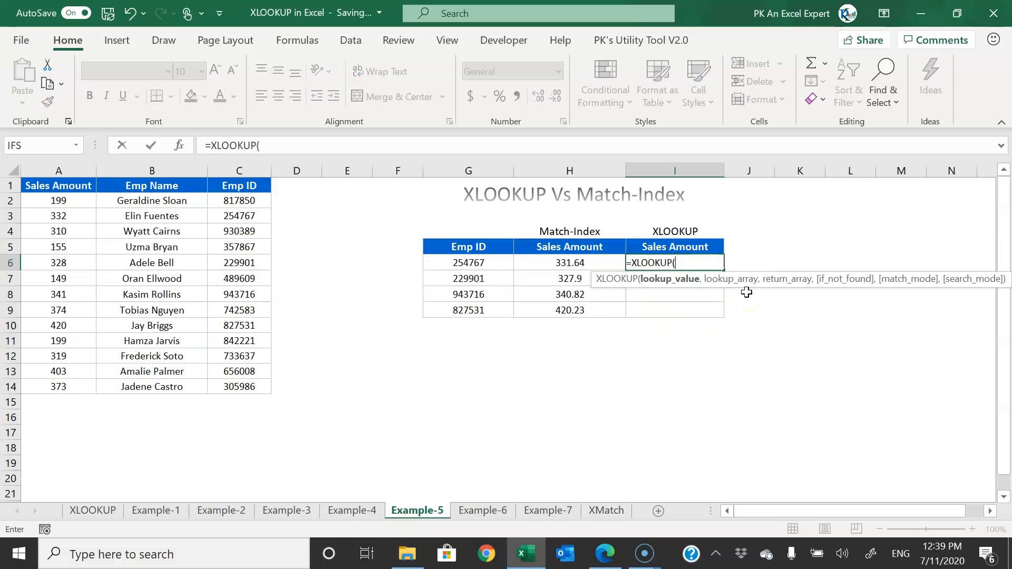
{"action": "left_click", "coordinate": [499, 263]}
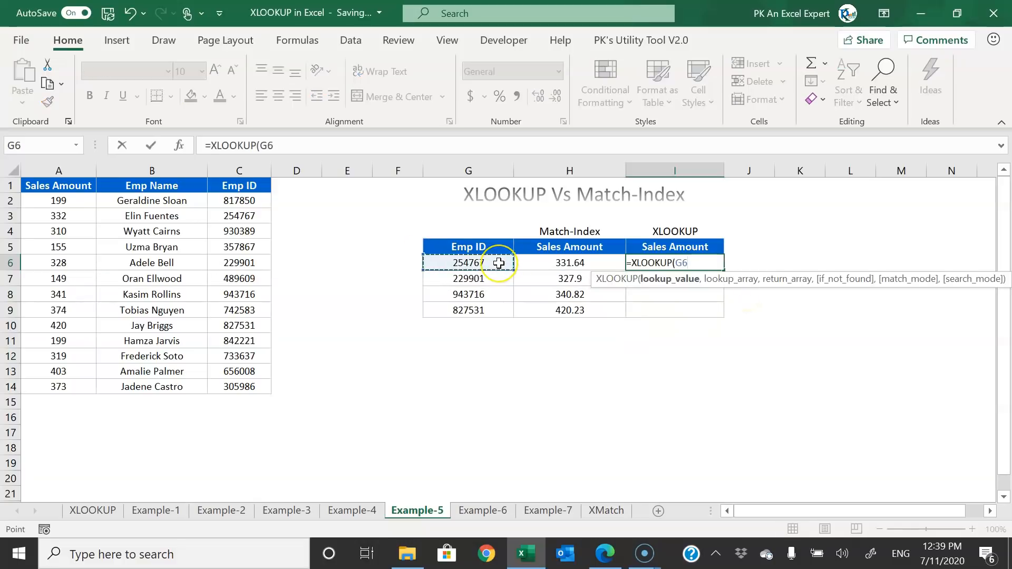
{"action": "type", "text": ","}
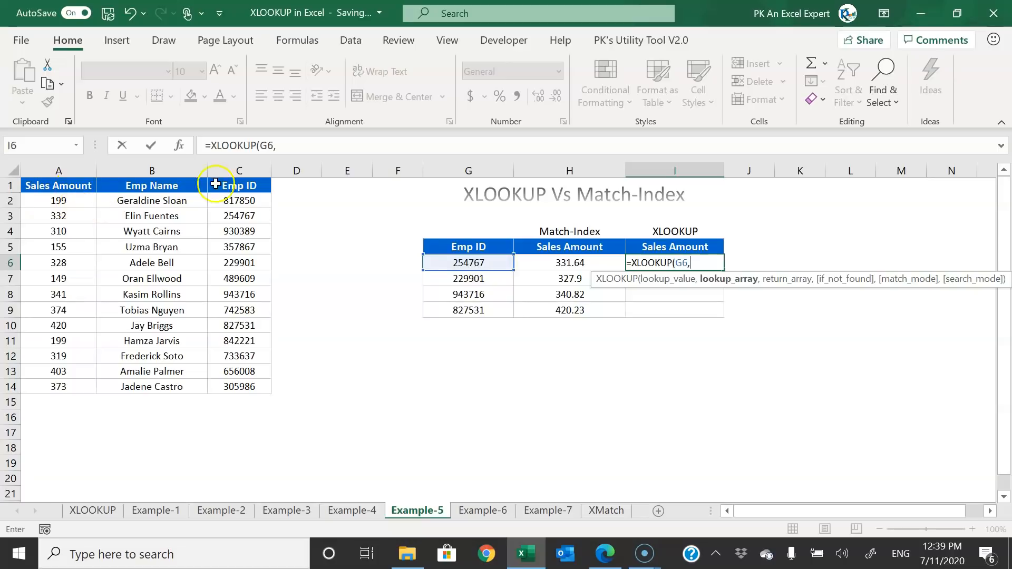
{"action": "left_click", "coordinate": [240, 169]}
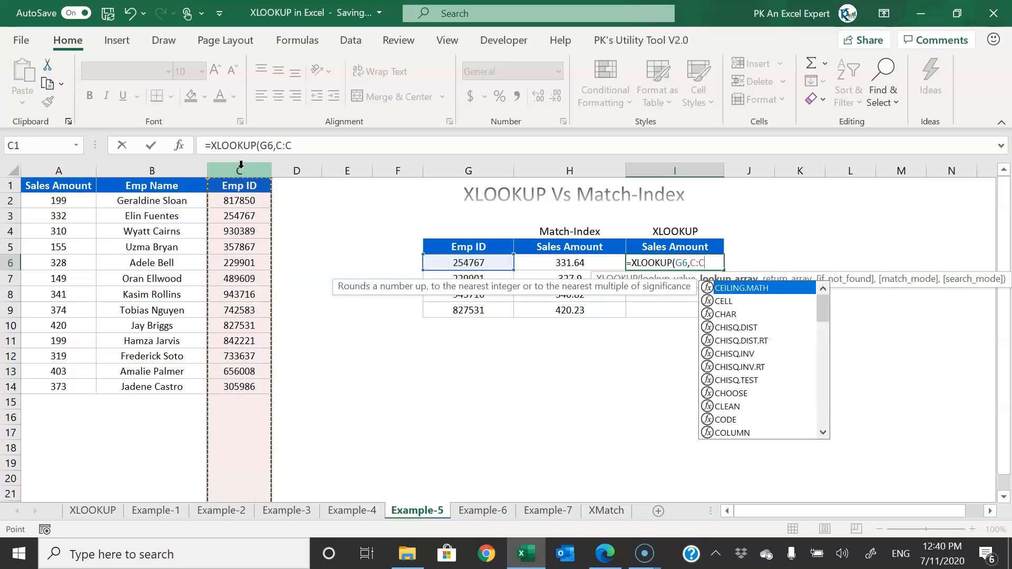
{"action": "type", "text": ","}
{"action": "left_click", "coordinate": [54, 168]}
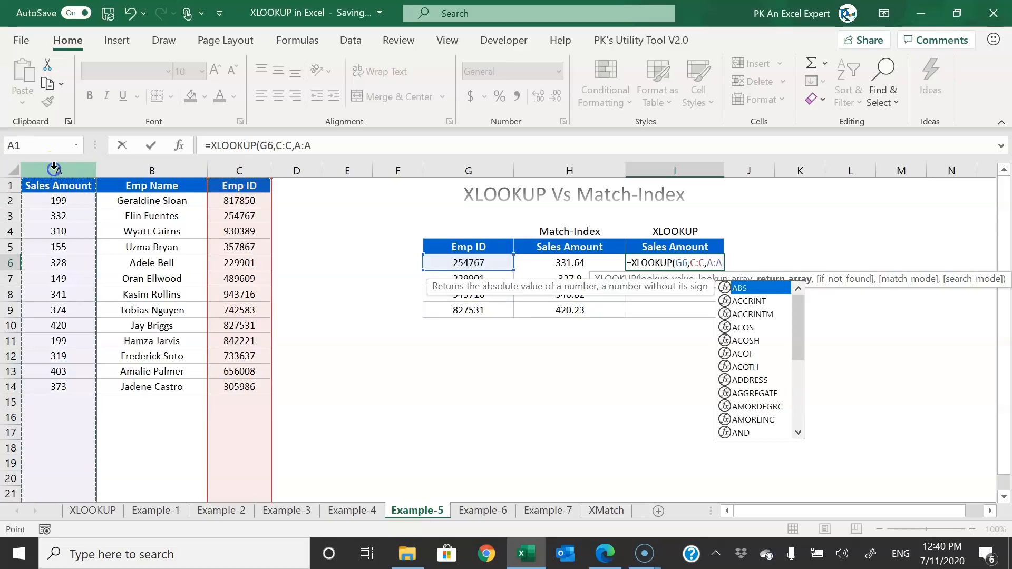
{"action": "type", "text": ")"}
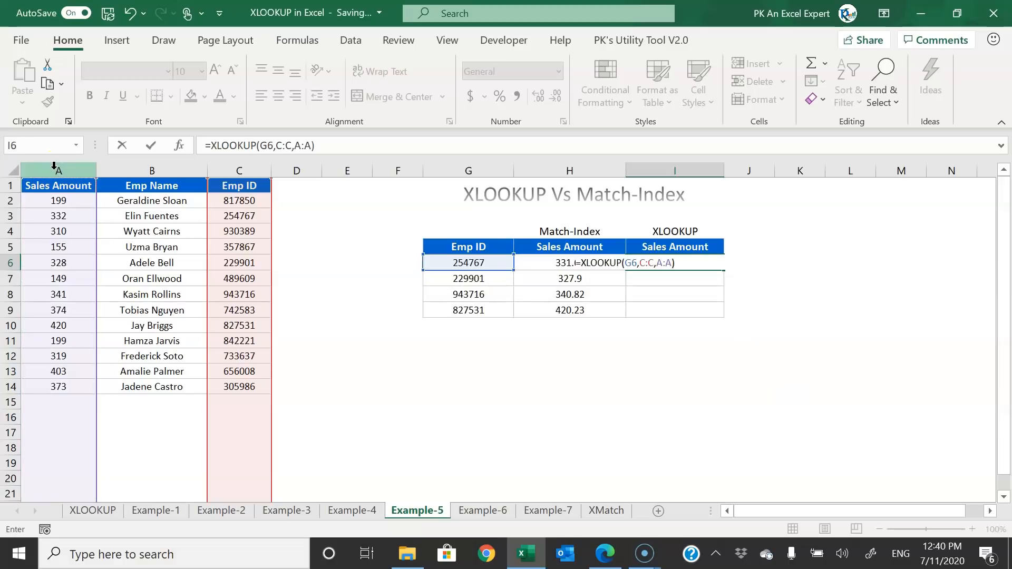
{"action": "key", "text": "ctrl+Return"}
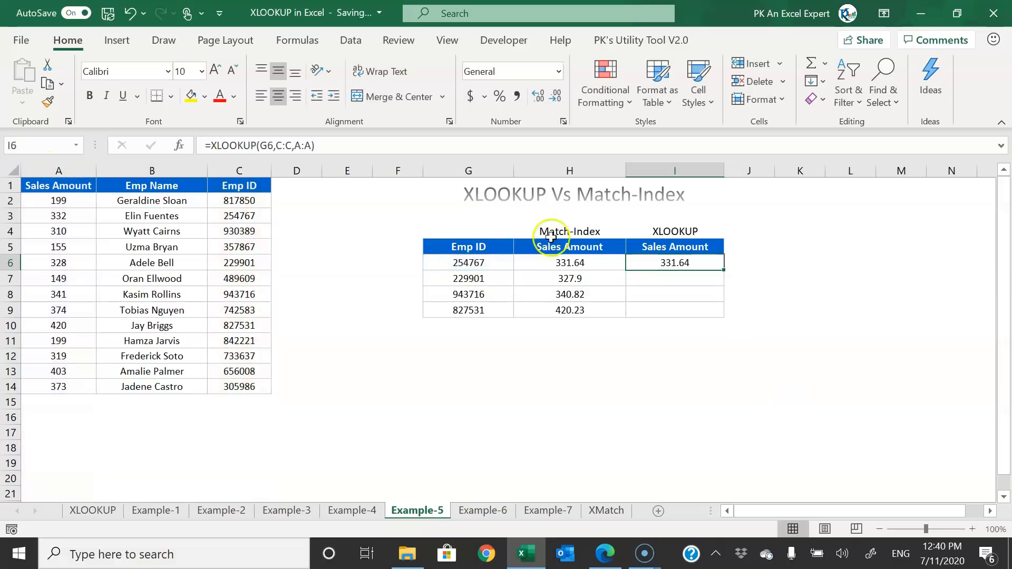
- Copy the XLOOKUP down to I9, then switch to the Example-6 sheet
{"action": "double_click", "coordinate": [727, 269]}
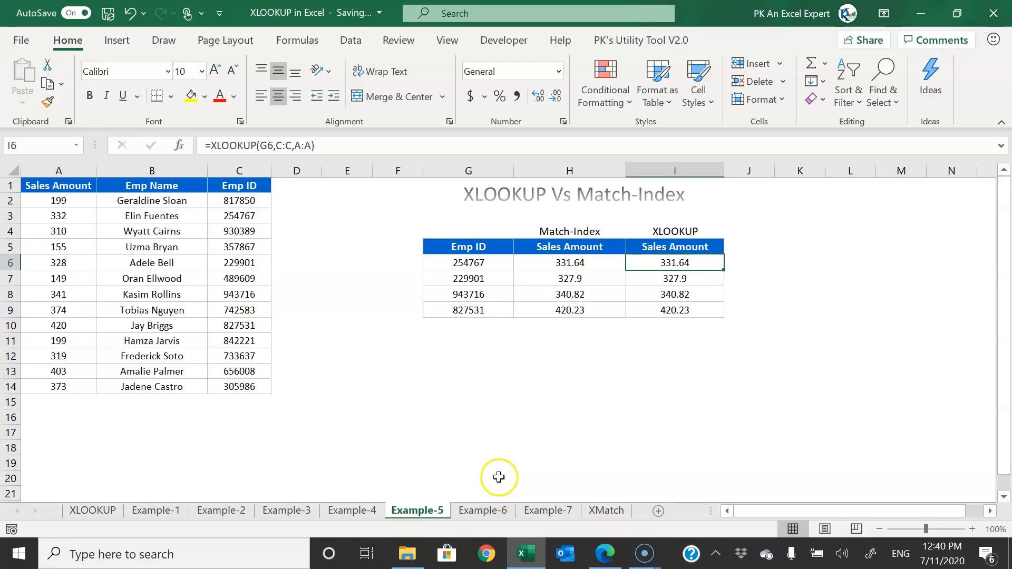
{"action": "left_click", "coordinate": [485, 512]}
{"action": "left_click", "coordinate": [573, 390]}
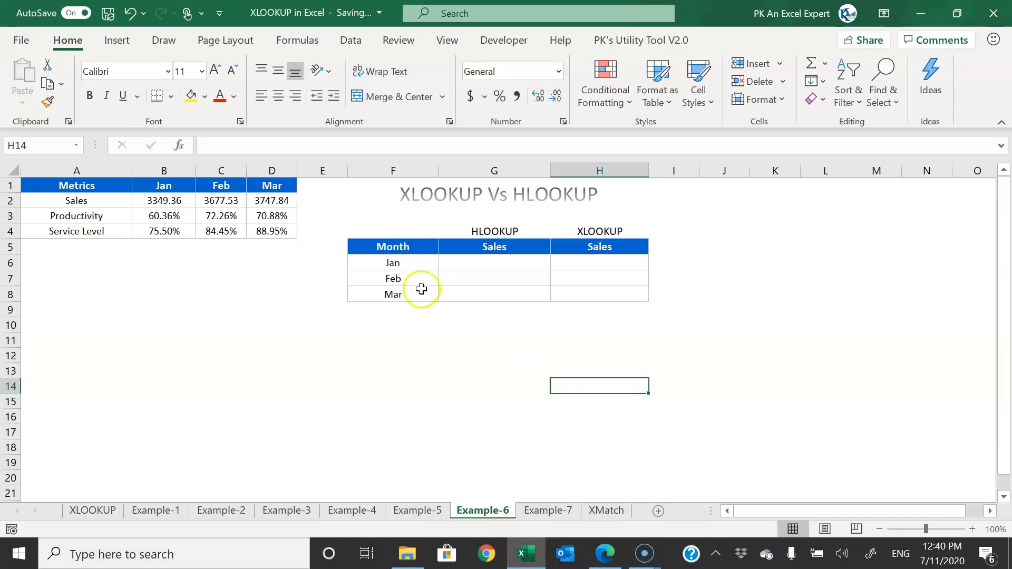
{"action": "left_click_drag", "start_coordinate": [85, 185], "coordinate": [276, 226]}
{"action": "left_click_drag", "start_coordinate": [144, 185], "coordinate": [272, 183]}
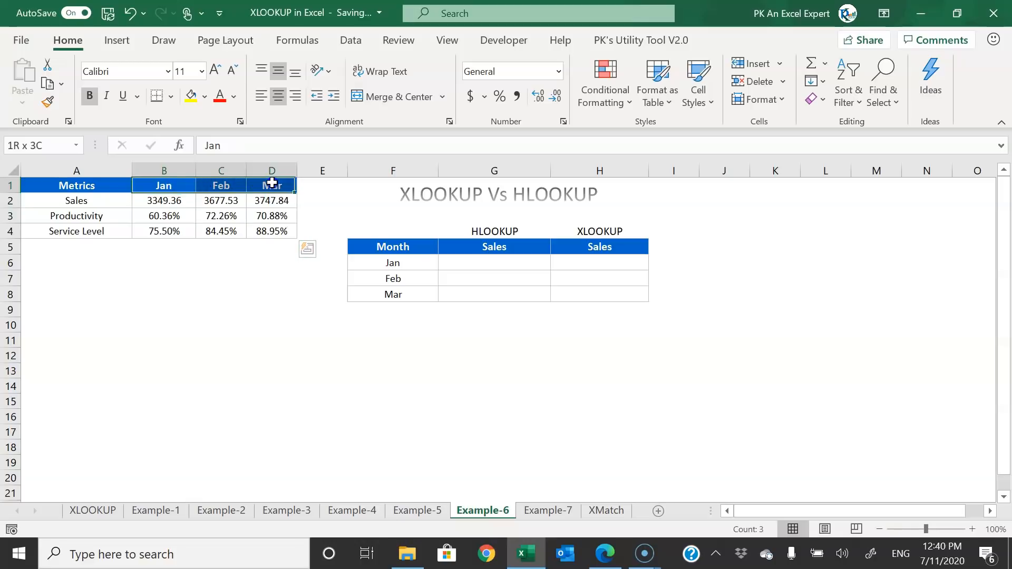
{"action": "left_click_drag", "start_coordinate": [79, 202], "coordinate": [92, 231]}
{"action": "left_click_drag", "start_coordinate": [165, 201], "coordinate": [271, 226]}
{"action": "left_click_drag", "start_coordinate": [392, 246], "coordinate": [404, 290]}
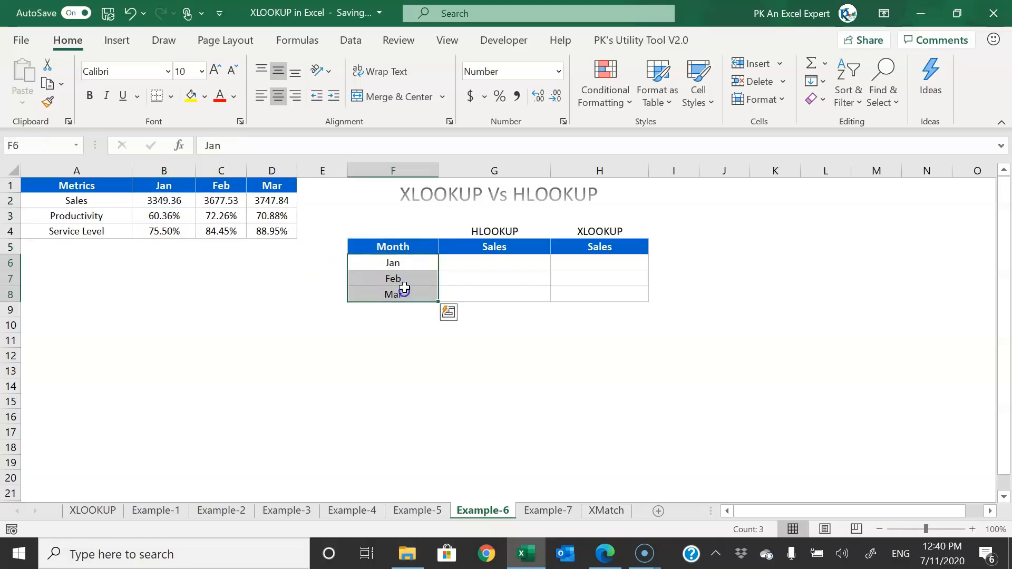
{"action": "left_click", "coordinate": [510, 263]}
{"action": "left_click_drag", "start_coordinate": [87, 200], "coordinate": [276, 207]}
{"action": "left_click", "coordinate": [503, 263]}
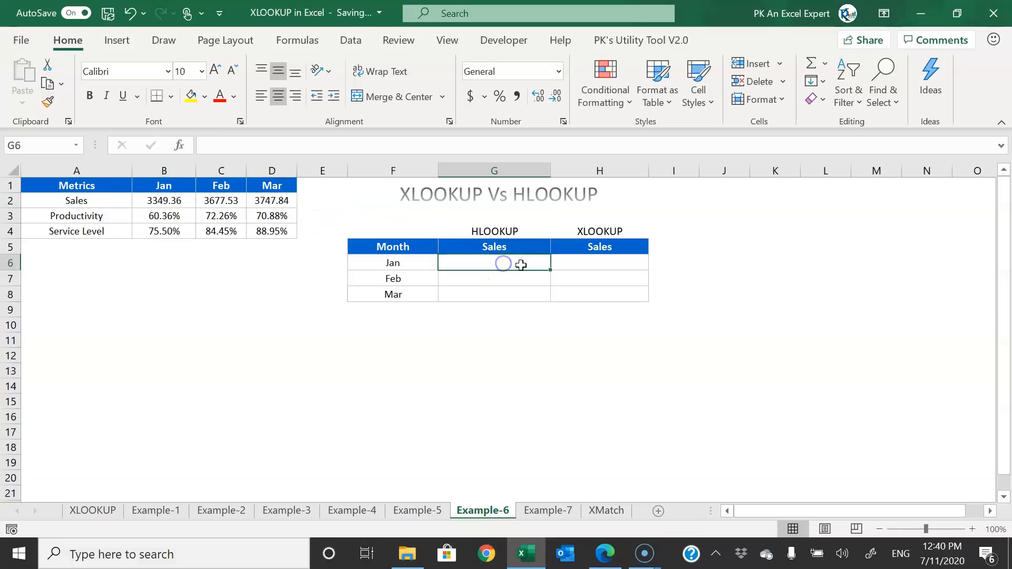
- Enter =HLOOKUP(F6,$A$1:$D$2,2,0) in G6
{"action": "type", "text": "=HL"}
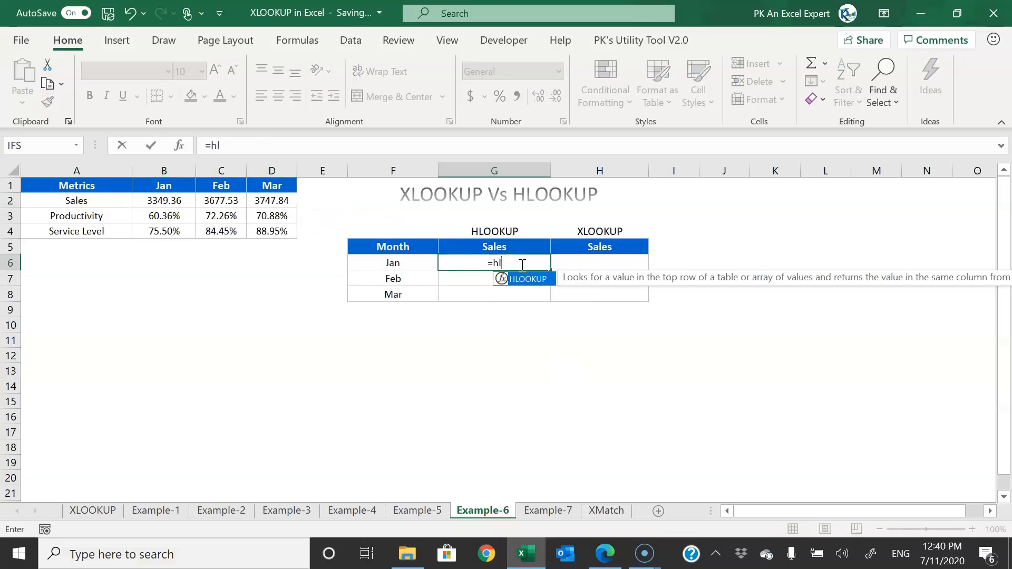
{"action": "key", "text": "Tab"}
{"action": "key", "text": "Left"}
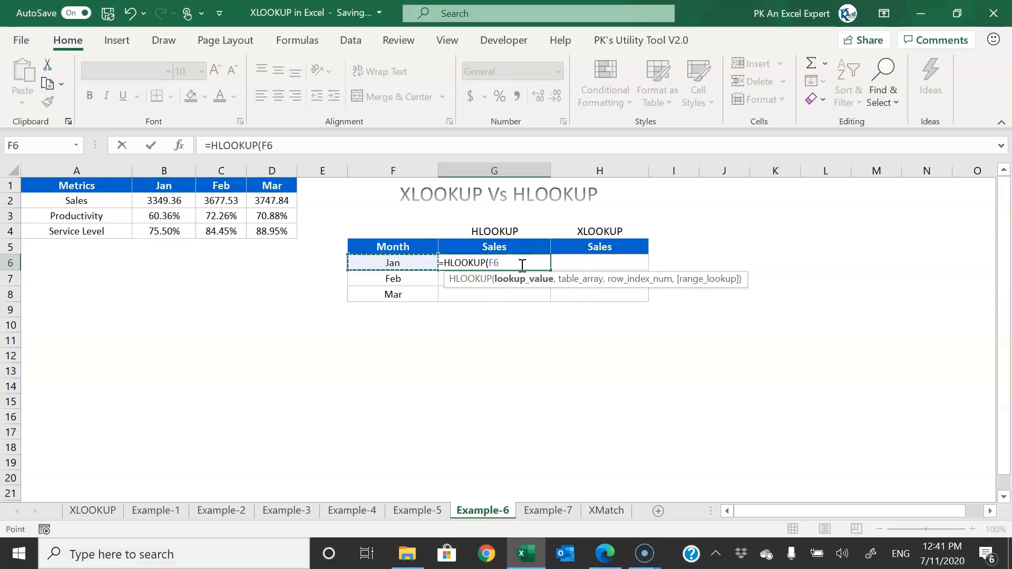
{"action": "type", "text": ","}
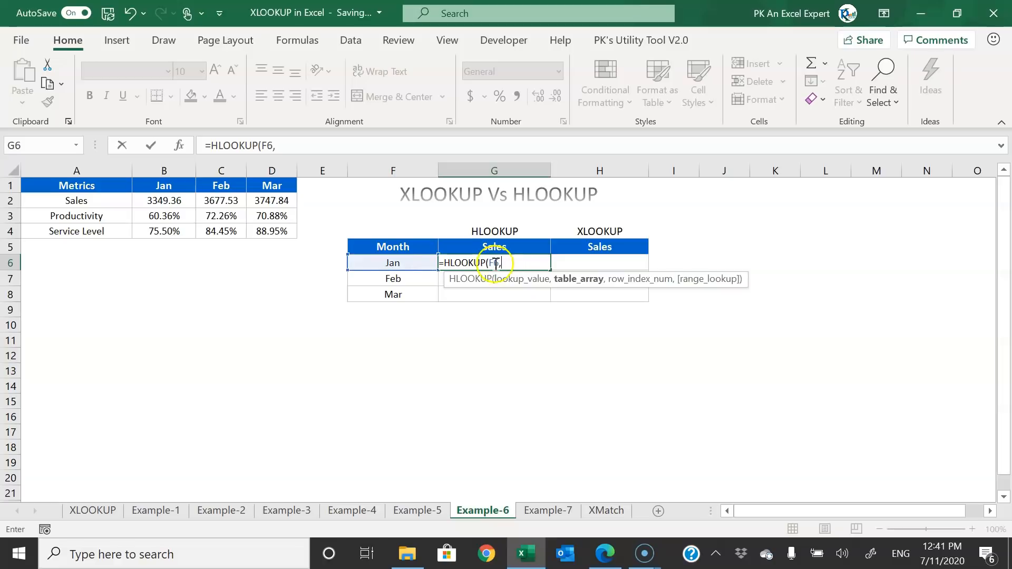
{"action": "left_click_drag", "start_coordinate": [79, 186], "coordinate": [282, 207]}
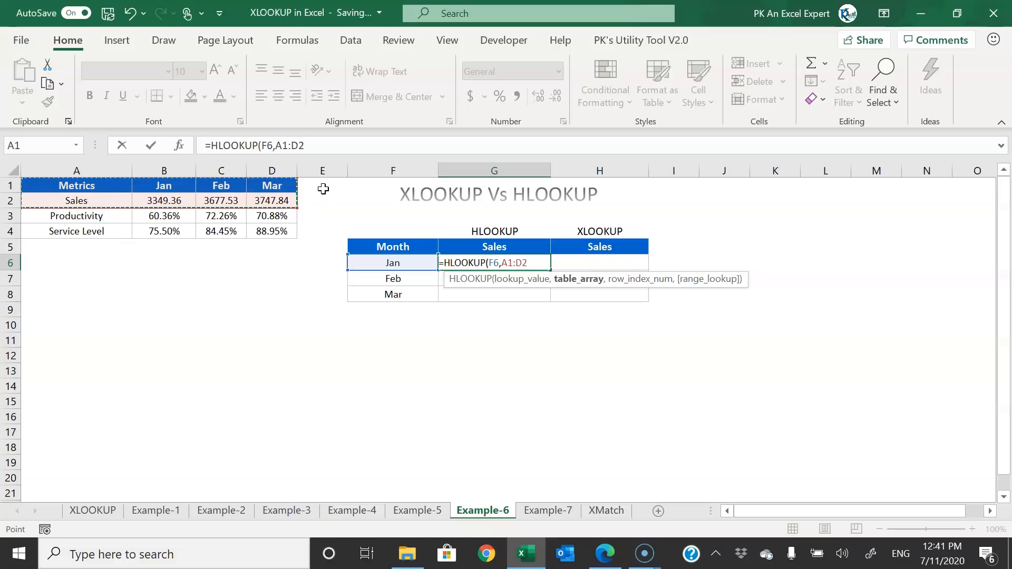
{"action": "key", "text": "F4"}
{"action": "type", "text": ","}
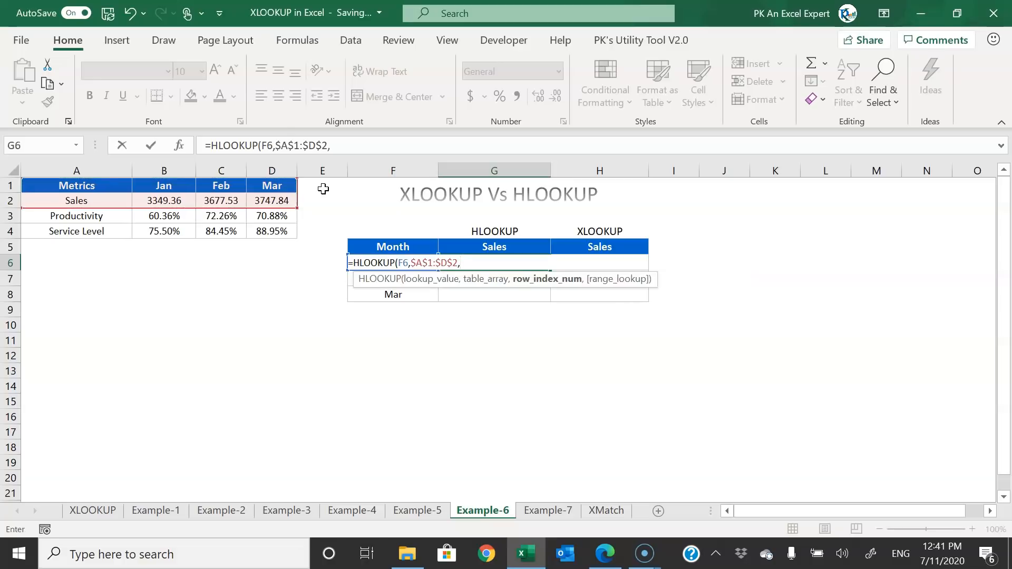
{"action": "type", "text": "2,"}
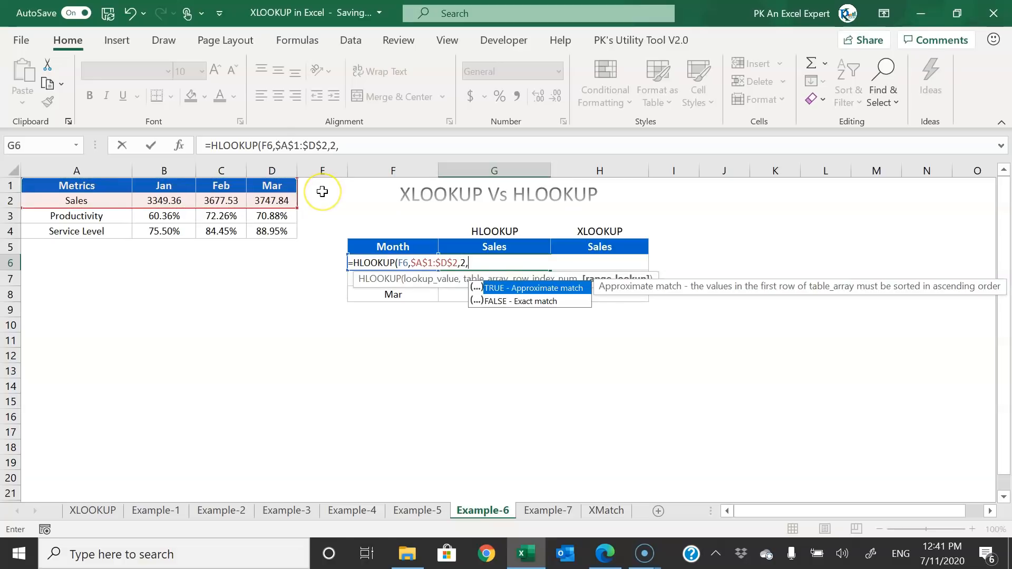
{"action": "type", "text": "0)"}
{"action": "key", "text": "Return"}
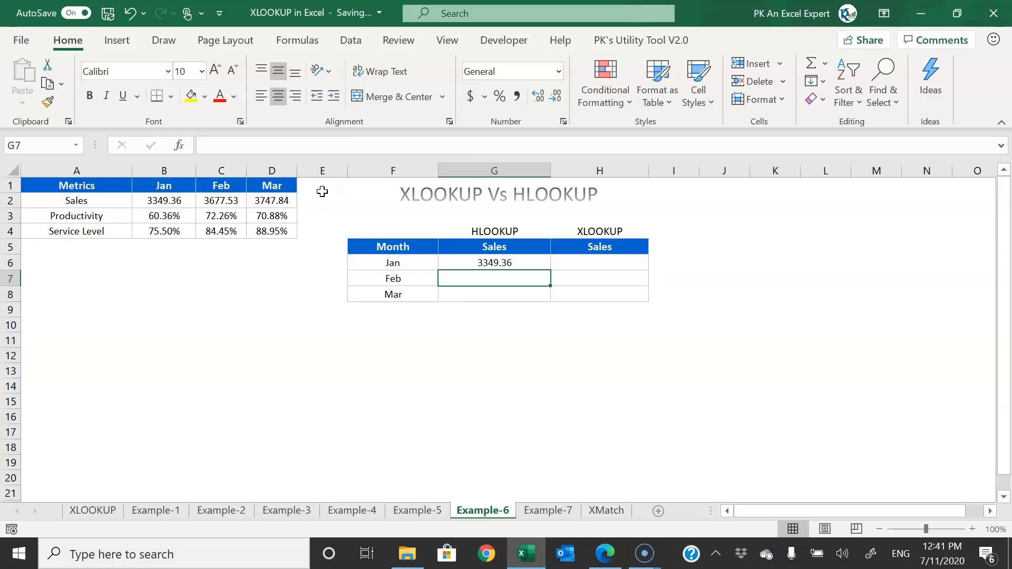
- Verify Jan's 3349.36 against B2 and copy the HLOOKUP down to Feb and Mar
{"action": "left_click", "coordinate": [525, 262]}
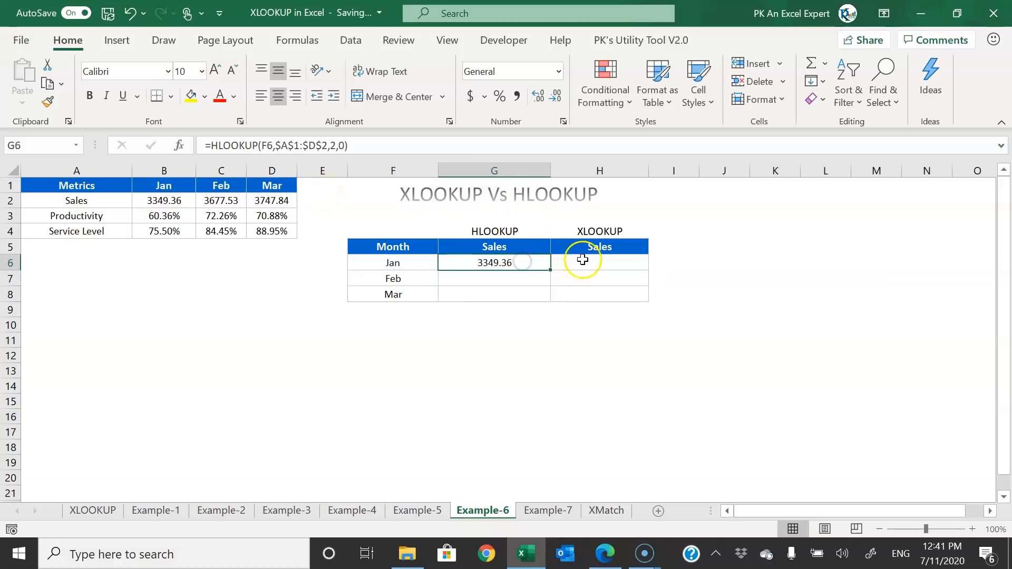
{"action": "left_click", "coordinate": [160, 201]}
{"action": "left_click", "coordinate": [527, 262]}
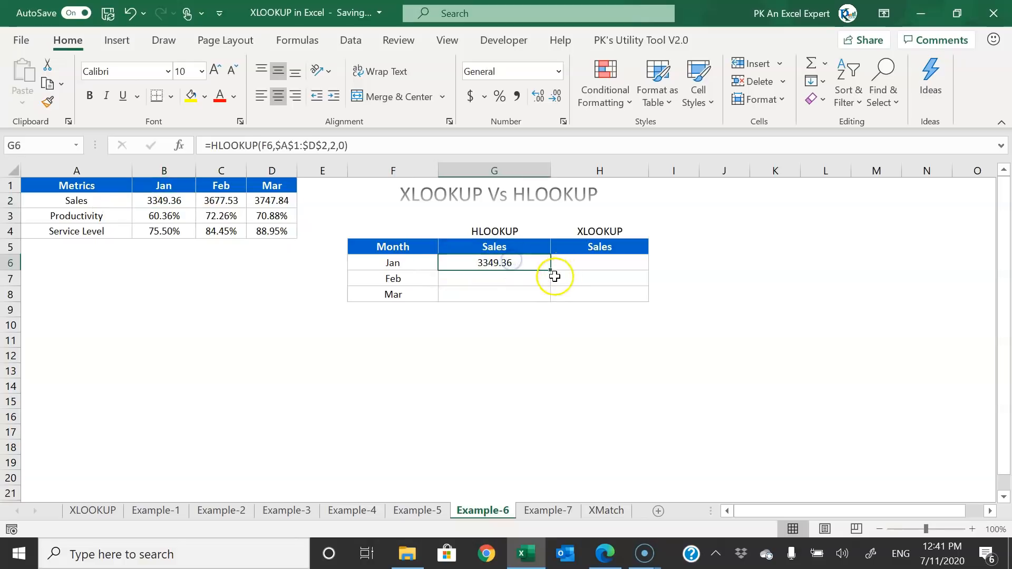
{"action": "double_click", "coordinate": [549, 271]}
{"action": "left_click", "coordinate": [517, 272]}
{"action": "mouse_move", "coordinate": [400, 280]}
{"action": "left_mouse_down"}
{"action": "mouse_move", "coordinate": [493, 279]}
{"action": "mouse_move", "coordinate": [389, 294]}
{"action": "left_mouse_up"}
{"action": "left_click", "coordinate": [601, 261]}
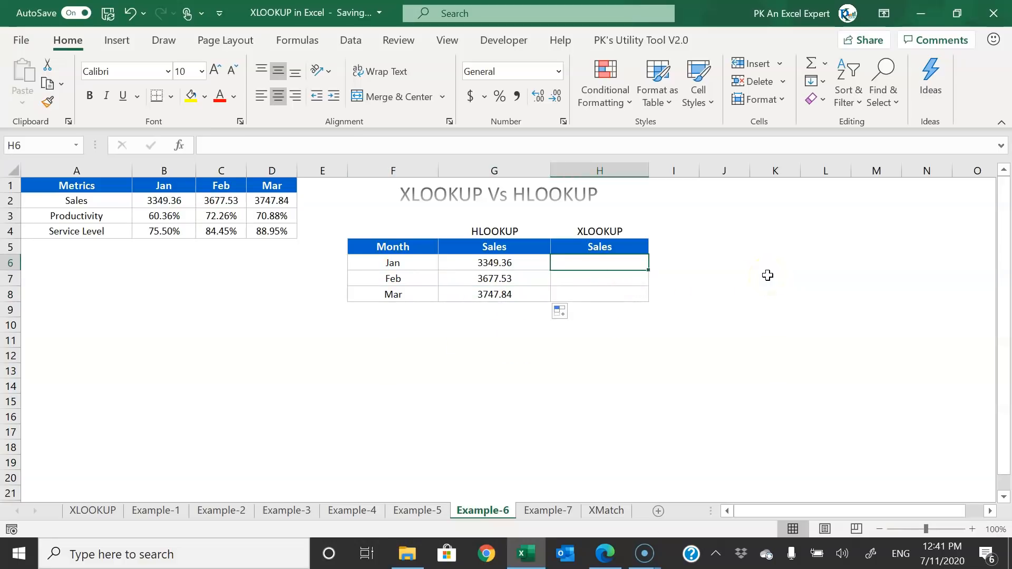
- Enter =XLOOKUP(F6,$A$1:$D$1,$A$2:$D$2) in H6
{"action": "type", "text": "=xl"}
{"action": "key", "text": "Tab"}
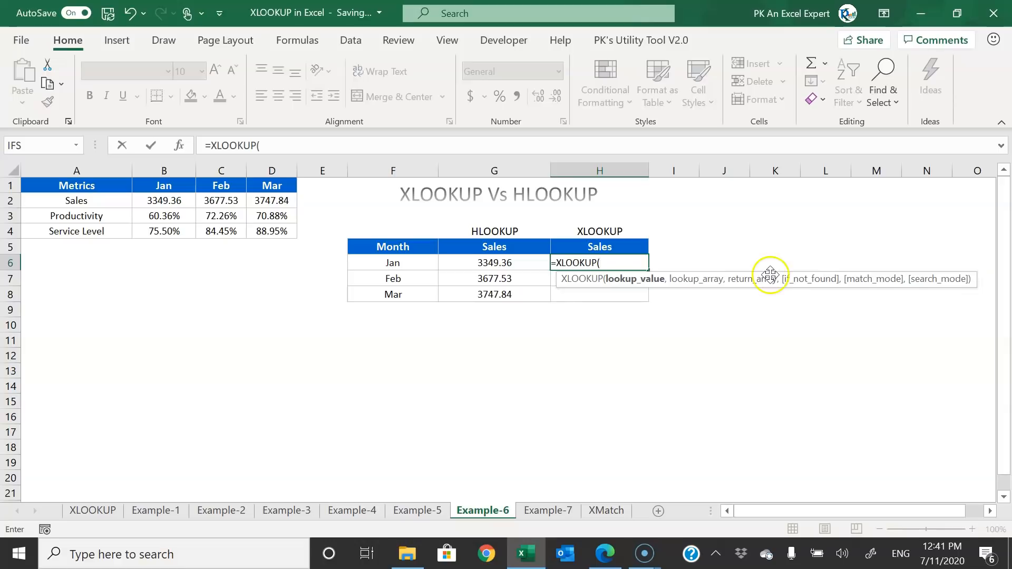
{"action": "left_click", "coordinate": [398, 262]}
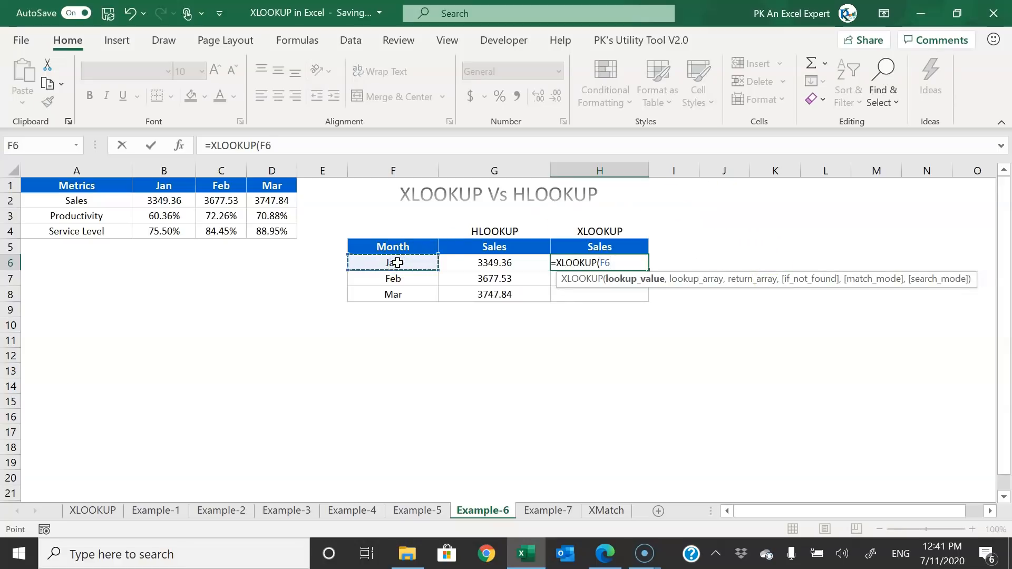
{"action": "type", "text": ","}
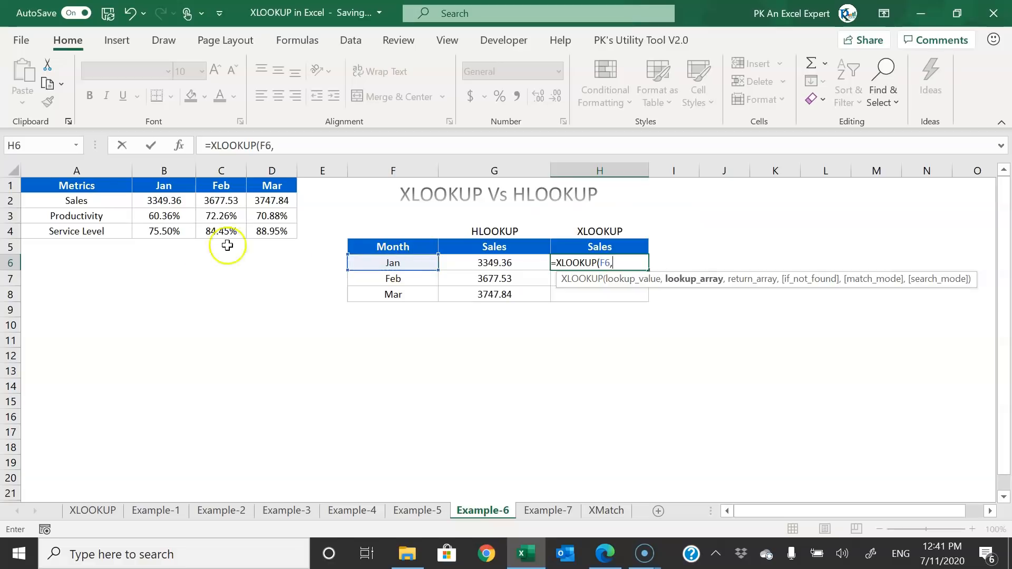
{"action": "left_click_drag", "start_coordinate": [77, 188], "coordinate": [279, 178]}
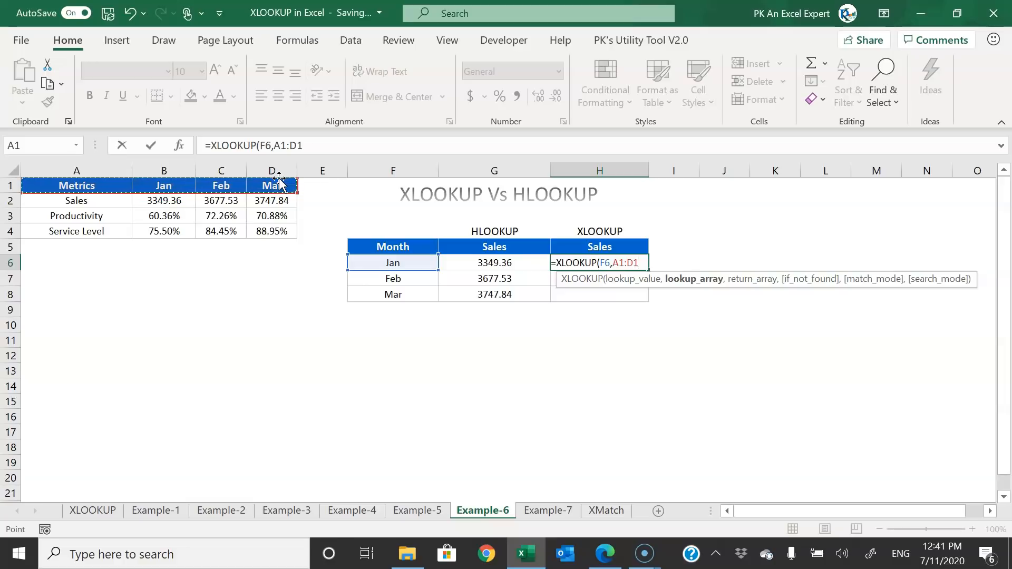
{"action": "key", "text": "F4"}
{"action": "type", "text": ","}
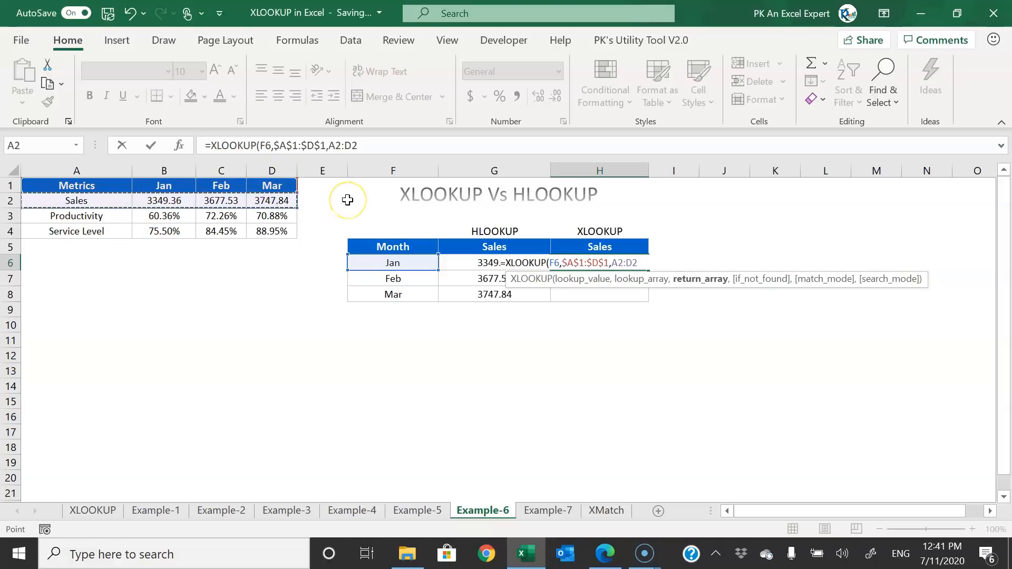
{"action": "key", "text": "F4"}
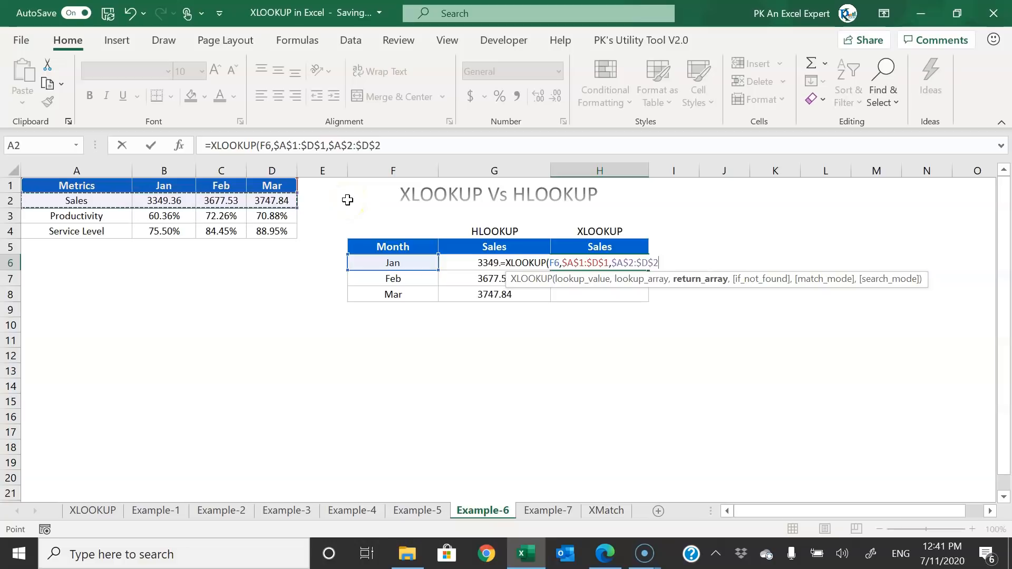
{"action": "type", "text": ")"}
{"action": "key", "text": "Return"}
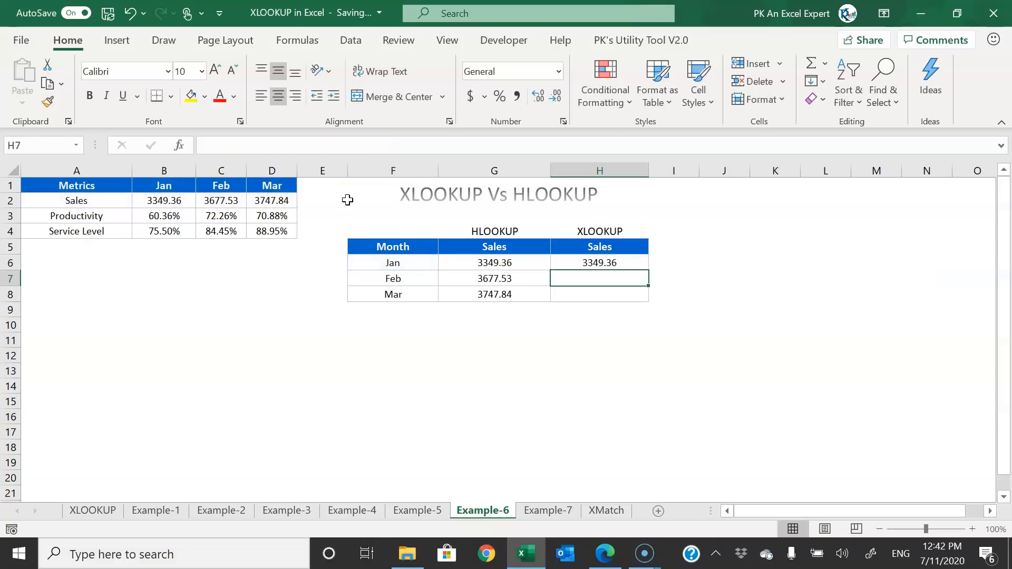
- Copy the XLOOKUP down to Feb and Mar, then switch to the Example-7 sheet
{"action": "left_click", "coordinate": [638, 262]}
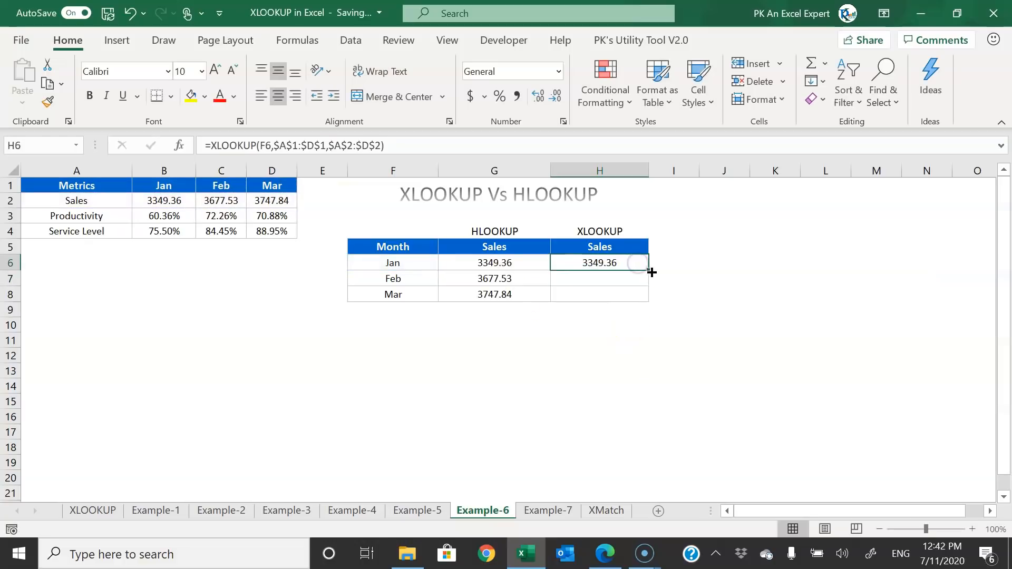
{"action": "double_click", "coordinate": [652, 272]}
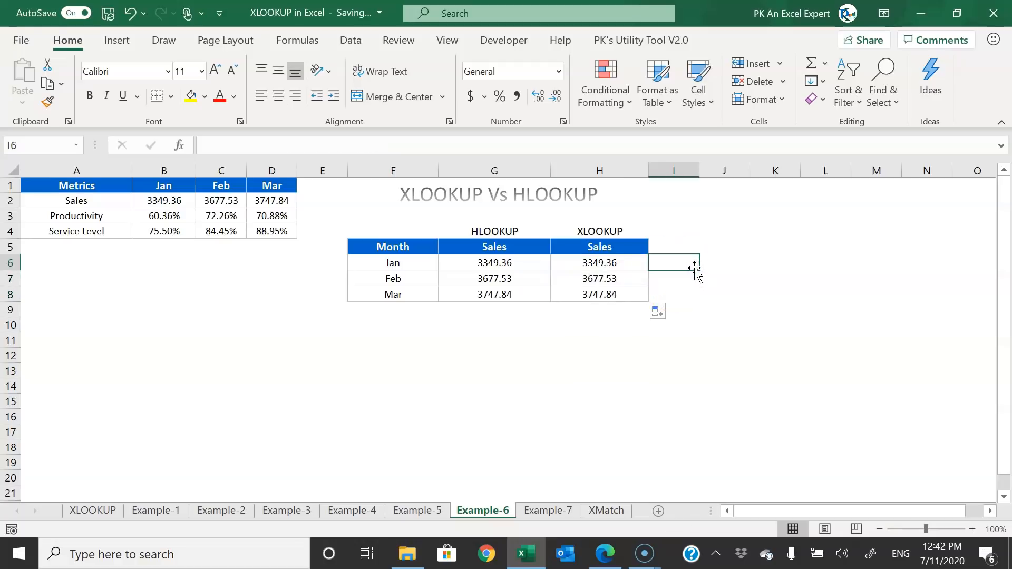
{"action": "left_click", "coordinate": [547, 511]}
{"action": "left_click", "coordinate": [493, 378]}
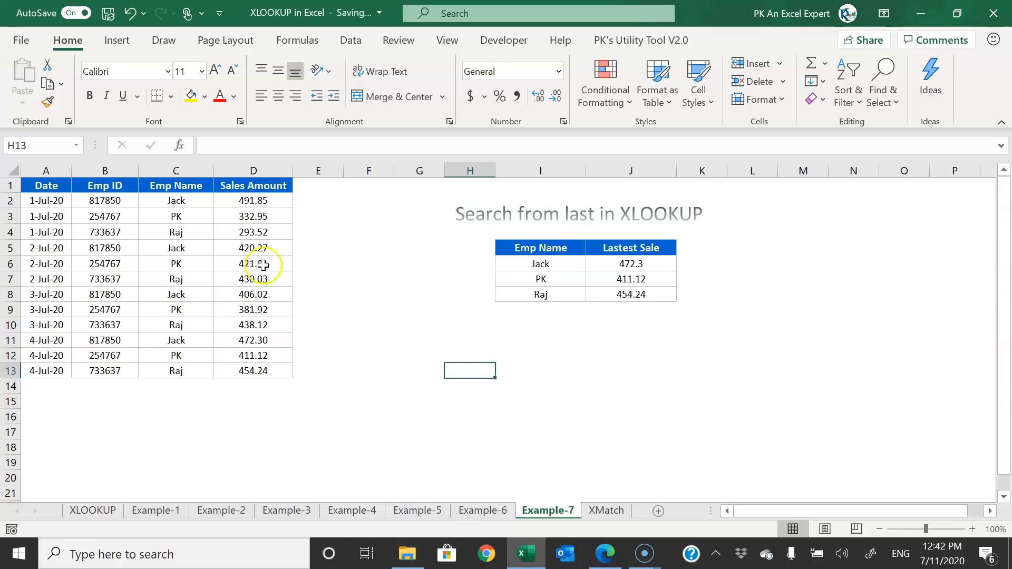
{"action": "left_click_drag", "start_coordinate": [50, 201], "coordinate": [53, 372]}
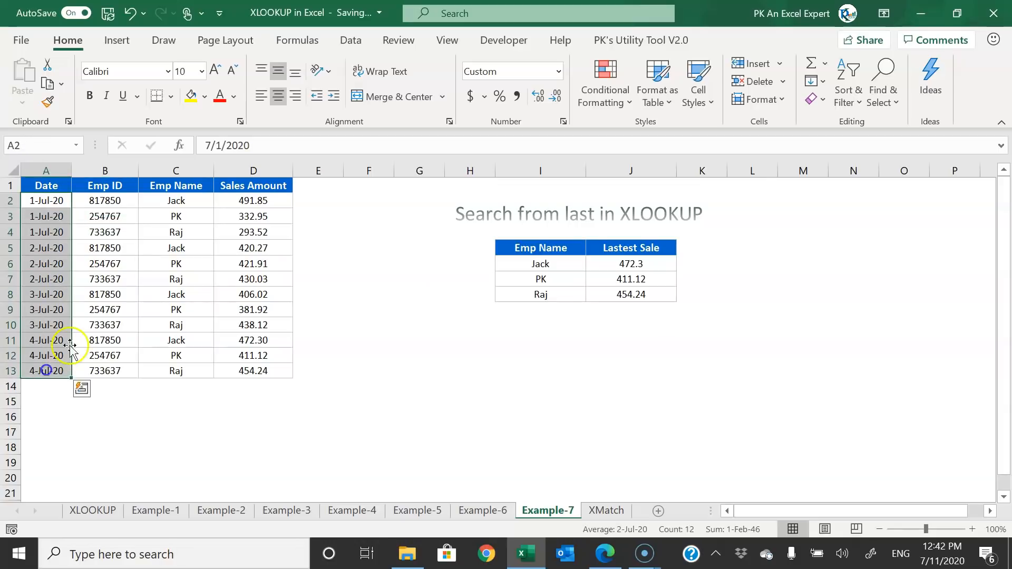
{"action": "left_click_drag", "start_coordinate": [197, 200], "coordinate": [267, 281]}
{"action": "left_click", "coordinate": [35, 252]}
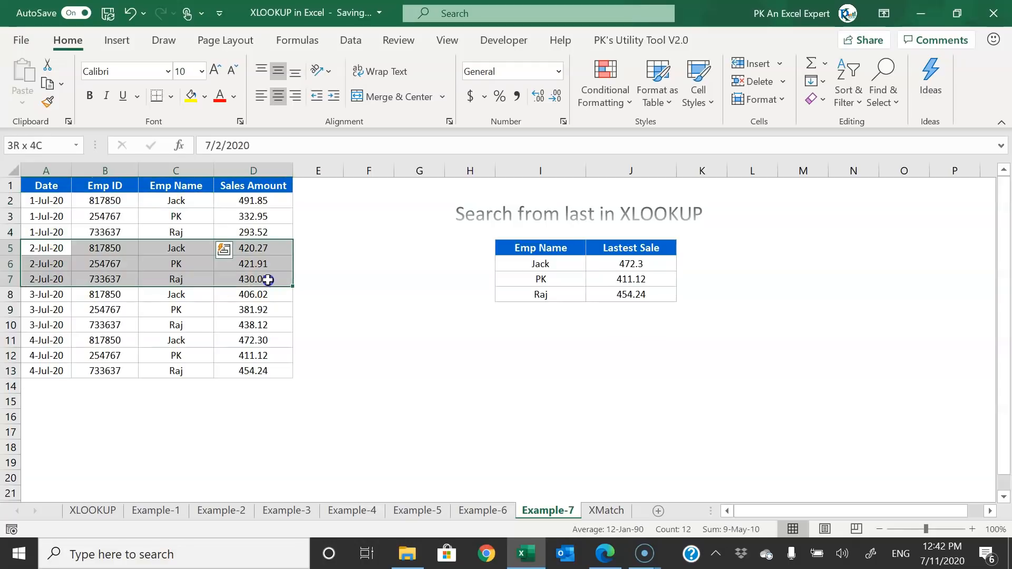
{"action": "left_click_drag", "start_coordinate": [33, 293], "coordinate": [245, 325]}
{"action": "left_click_drag", "start_coordinate": [41, 342], "coordinate": [267, 369]}
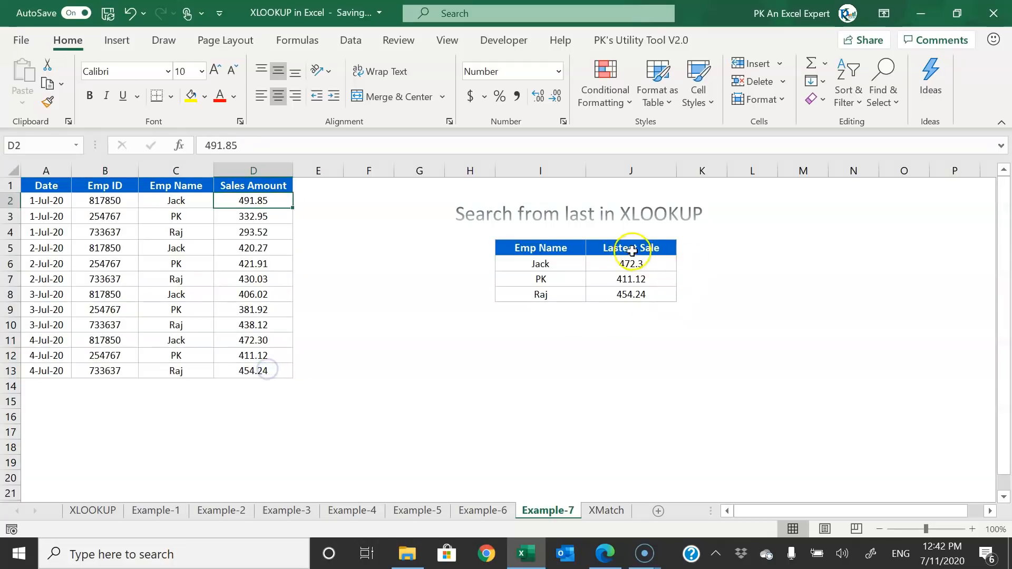
{"action": "left_click", "coordinate": [632, 251]}
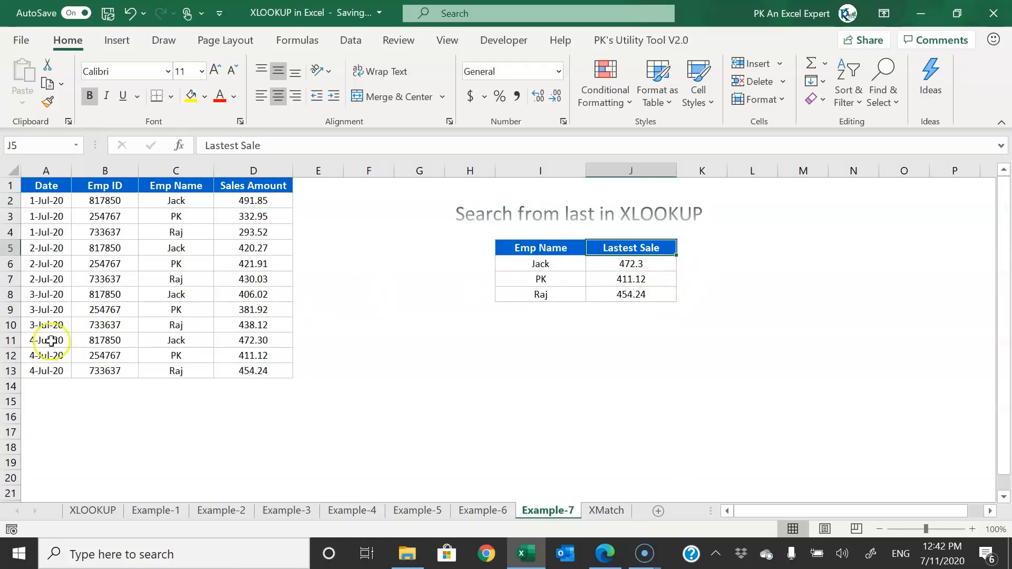
{"action": "left_click_drag", "start_coordinate": [46, 201], "coordinate": [283, 371]}
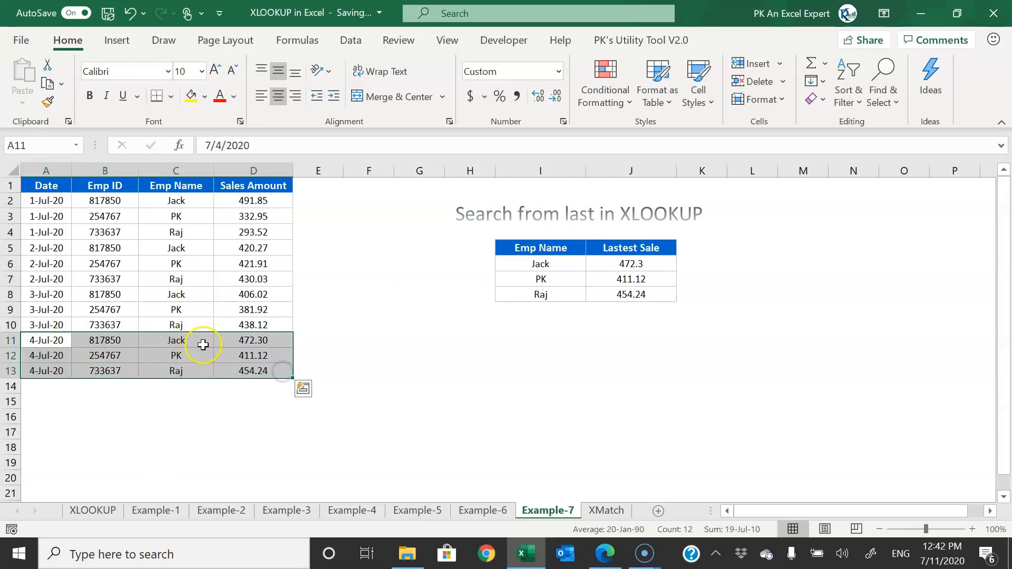
{"action": "left_click", "coordinate": [179, 345]}
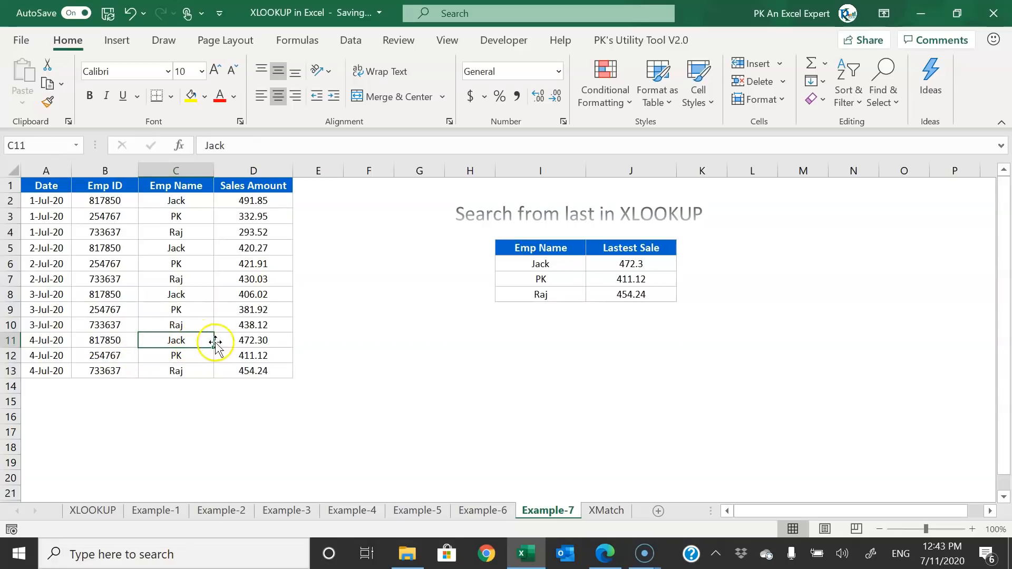
{"action": "left_click", "coordinate": [192, 356]}
{"action": "left_click", "coordinate": [180, 373]}
{"action": "left_click_drag", "start_coordinate": [179, 340], "coordinate": [190, 374]}
{"action": "left_click_drag", "start_coordinate": [248, 340], "coordinate": [262, 366]}
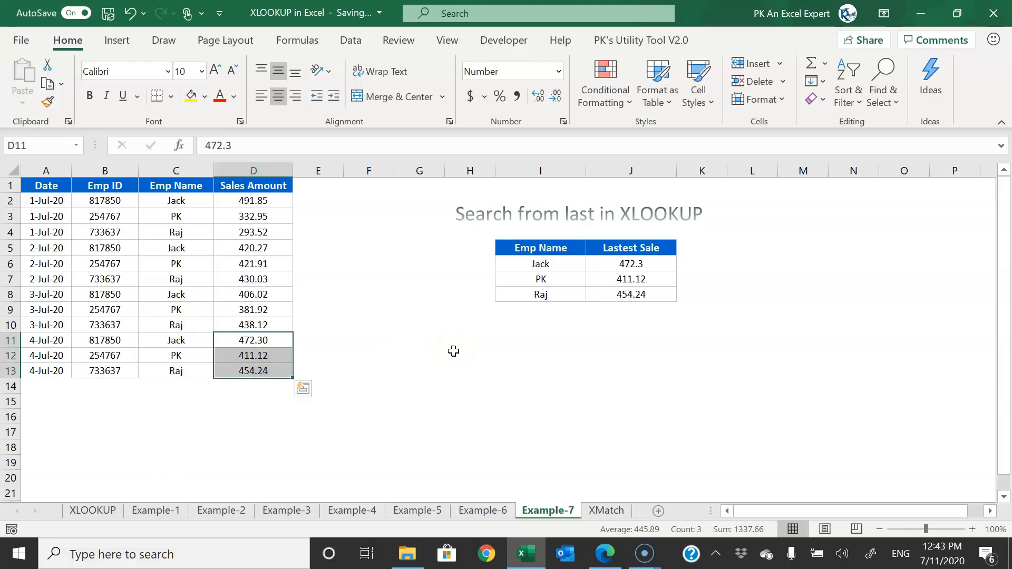
{"action": "left_click_drag", "start_coordinate": [628, 263], "coordinate": [670, 296]}
- Clear the Lastest Sale cells and enter =VLOOKUP(I6,C:D,2,0) in J6
{"action": "key", "text": "Delete"}
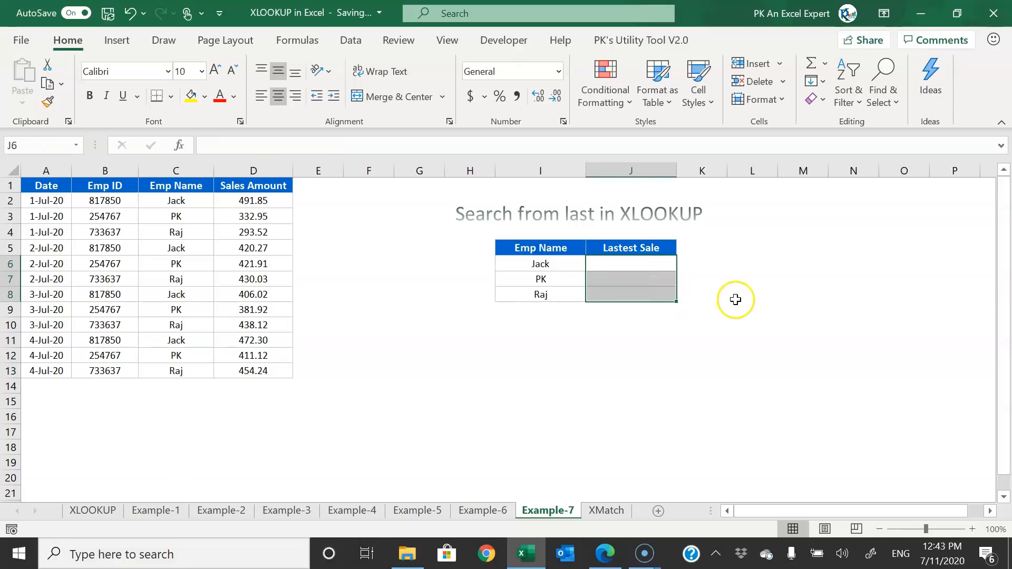
{"action": "left_click", "coordinate": [639, 267]}
{"action": "type", "text": "=VLOOKUP("}
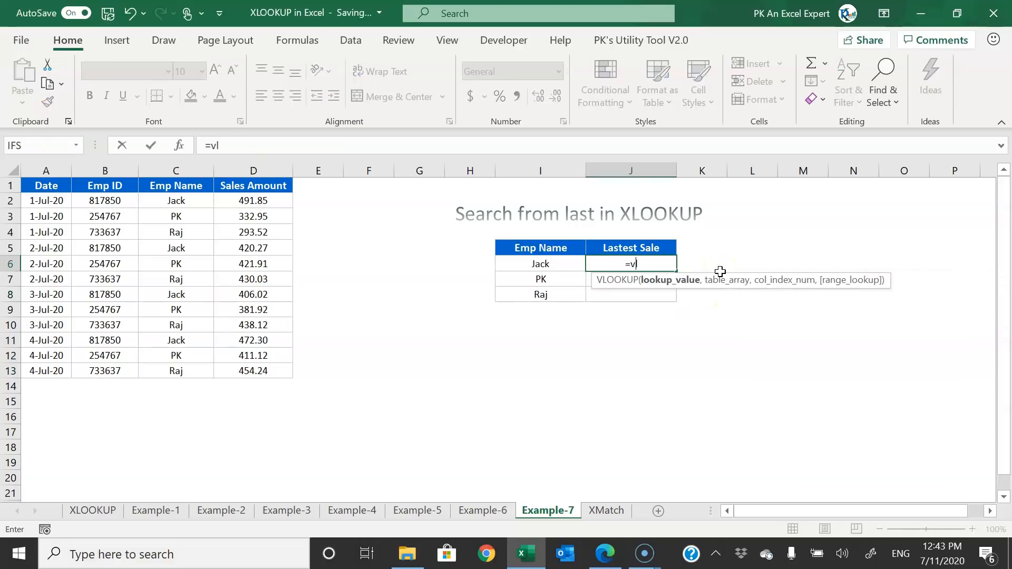
{"action": "left_click", "coordinate": [540, 263]}
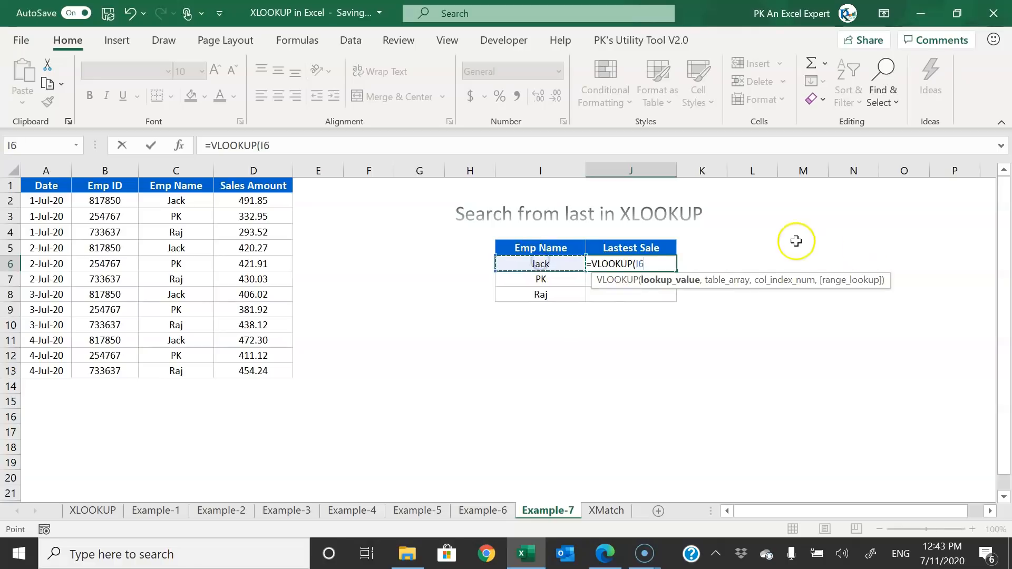
{"action": "type", "text": ","}
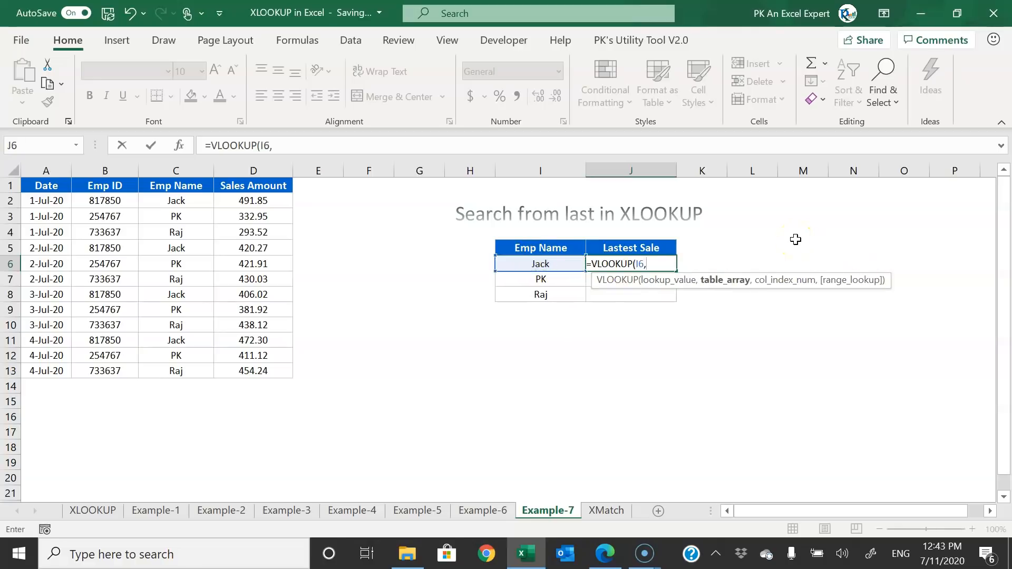
{"action": "left_click_drag", "start_coordinate": [177, 170], "coordinate": [249, 167]}
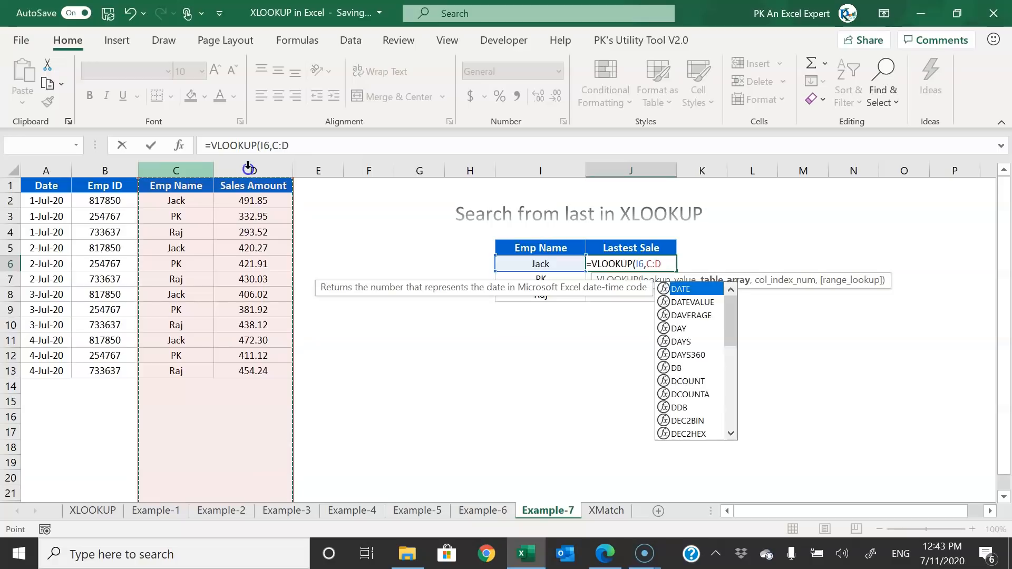
{"action": "type", "text": ",2,0"}
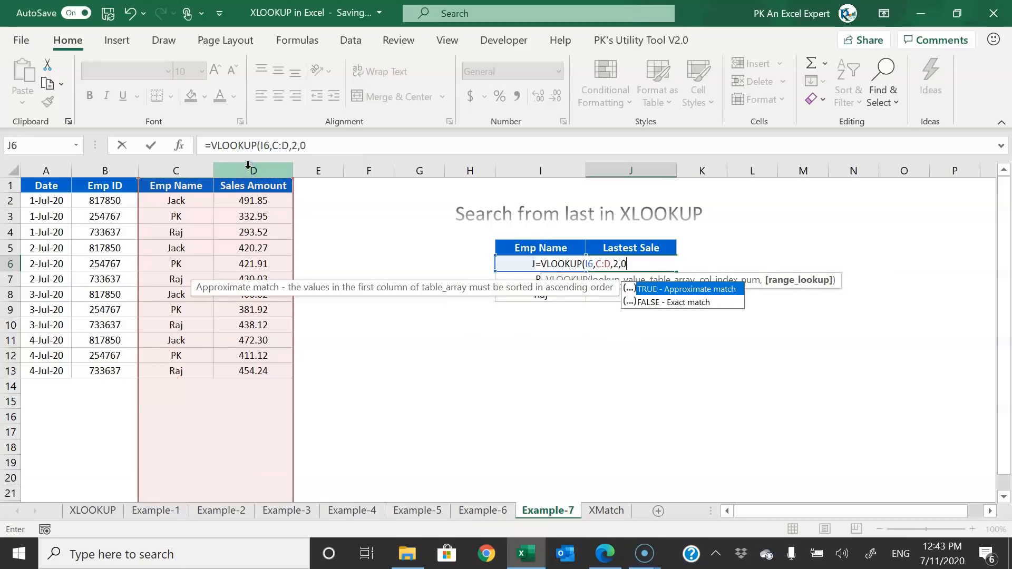
{"action": "key", "text": "Return"}
- Fill the VLOOKUP to J8, show Jack gets his first sale 491.85, then clear J6:J8
{"action": "left_click", "coordinate": [662, 267]}
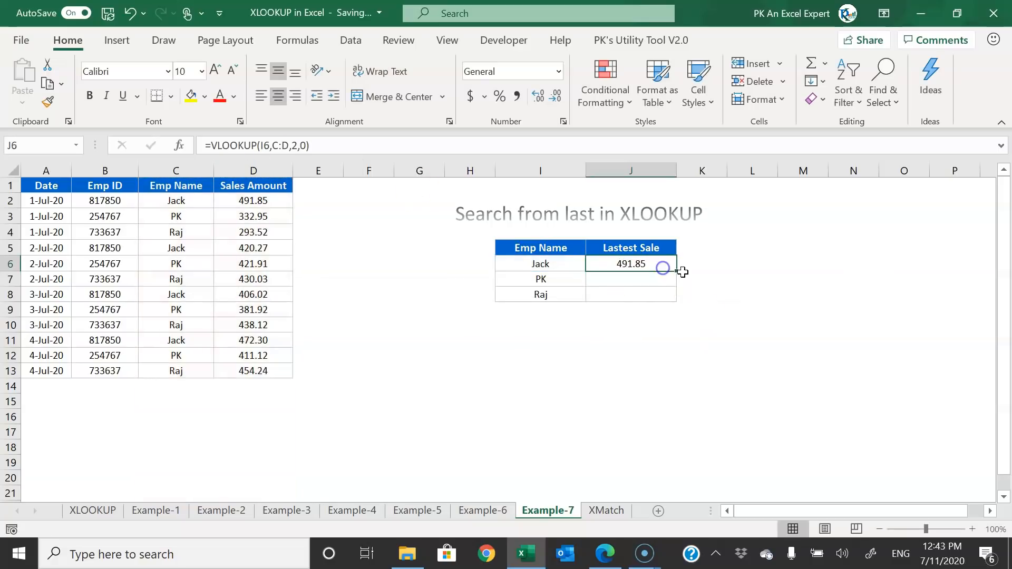
{"action": "double_click", "coordinate": [677, 272]}
{"action": "left_click", "coordinate": [609, 266]}
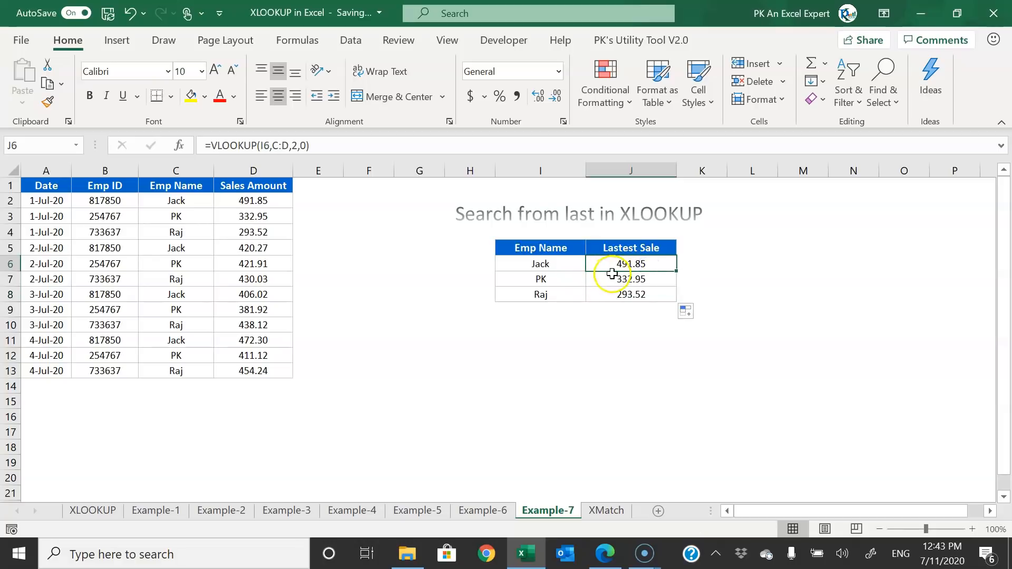
{"action": "left_click", "coordinate": [188, 201]}
{"action": "mouse_move", "coordinate": [188, 201]}
{"action": "left_mouse_down"}
{"action": "mouse_move", "coordinate": [264, 200]}
{"action": "mouse_move", "coordinate": [169, 217]}
{"action": "left_mouse_up"}
{"action": "left_click", "coordinate": [268, 201]}
{"action": "left_click_drag", "start_coordinate": [631, 264], "coordinate": [648, 289]}
{"action": "key", "text": "Delete"}
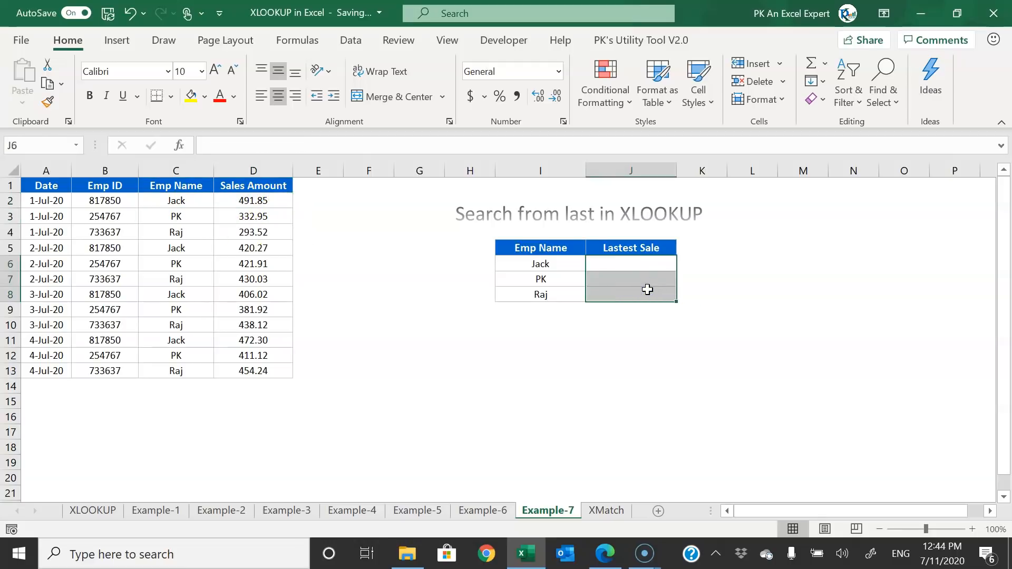
- Enter =XLOOKUP(I6,C:C,D:D,"",0,-1) in J6, searching last-to-first to return Jack's 472.3
{"action": "type", "text": "=XLOOKUP("}
{"action": "left_click", "coordinate": [560, 266]}
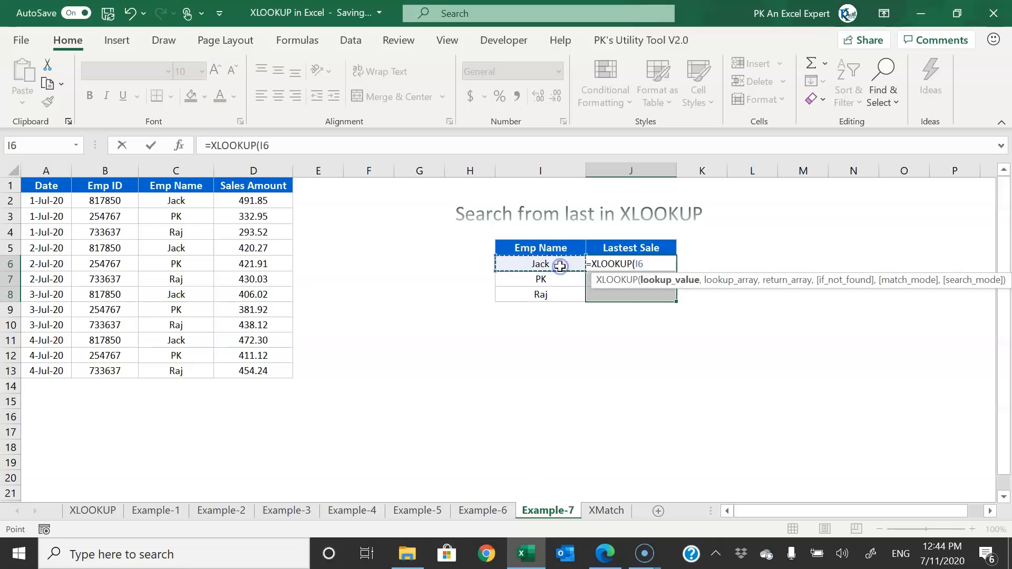
{"action": "type", "text": ","}
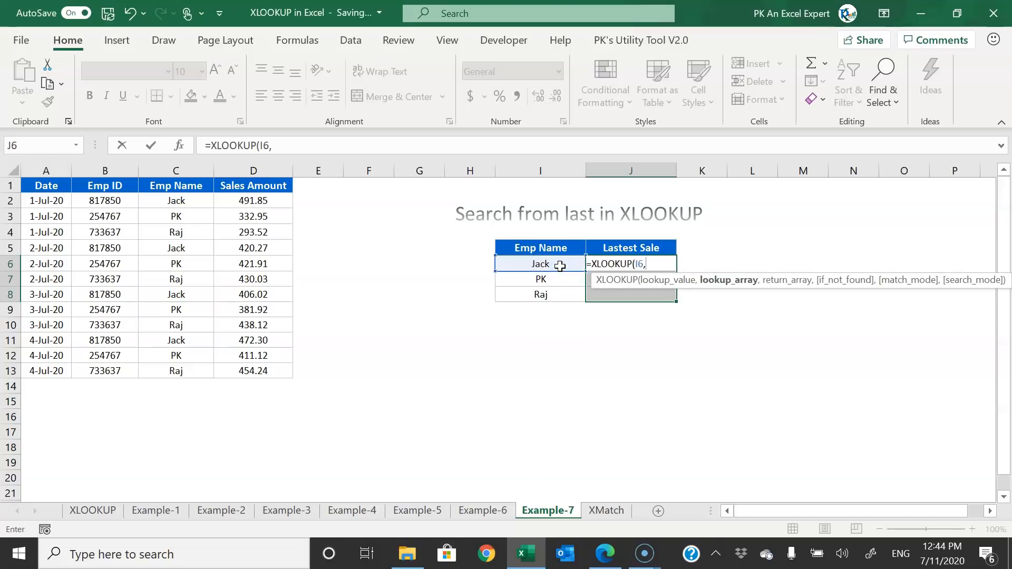
{"action": "left_click", "coordinate": [187, 170]}
{"action": "type", "text": ",C:C"}
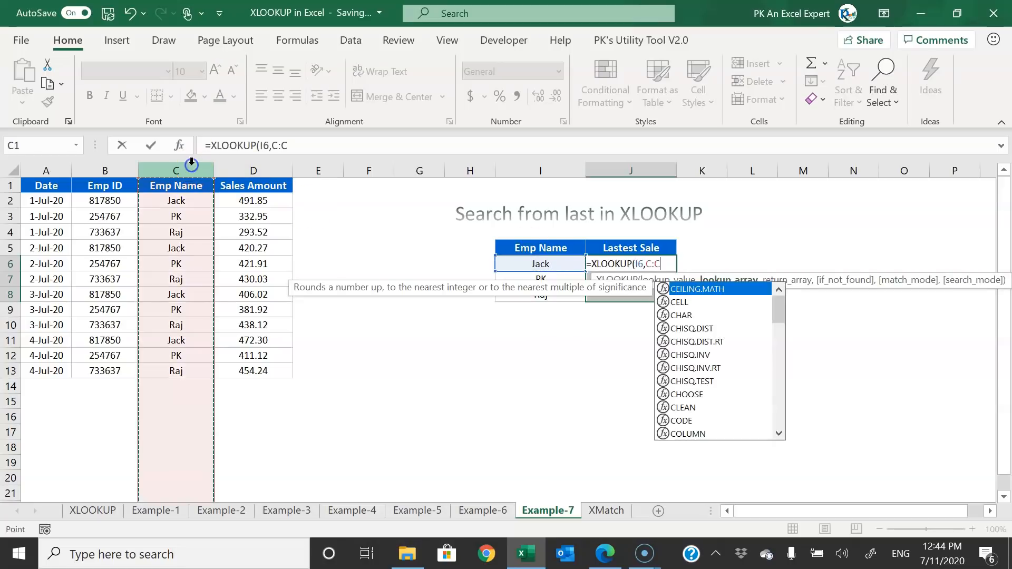
{"action": "key", "text": "BackSpace"}
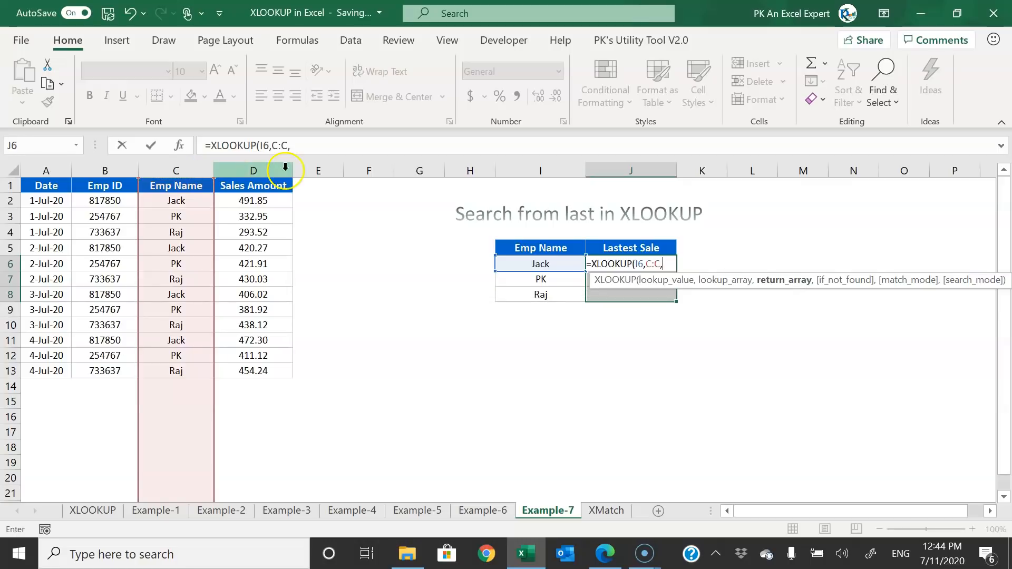
{"action": "left_click", "coordinate": [264, 170]}
{"action": "type", "text": ","}
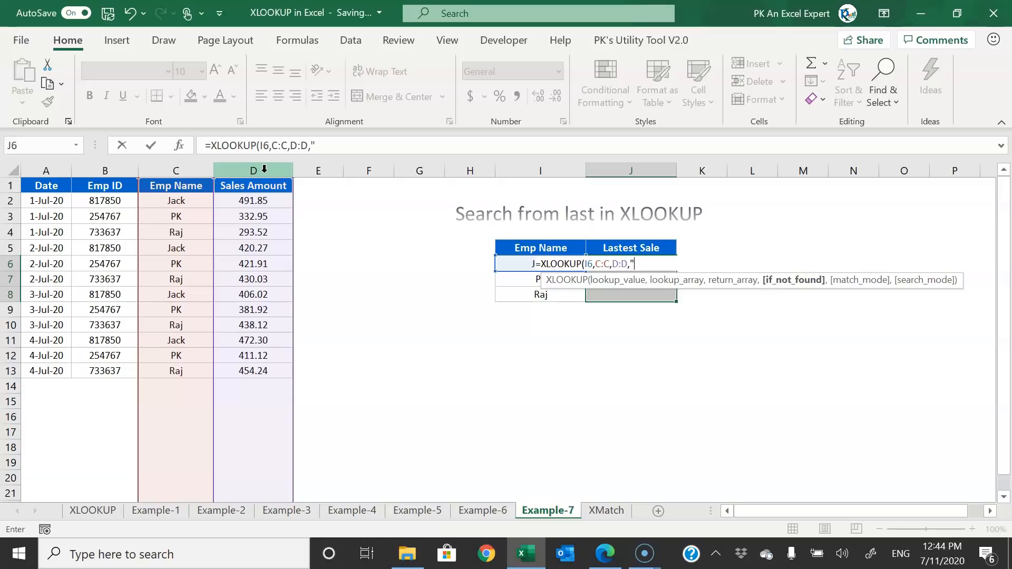
{"action": "type", "text": "\"\","}
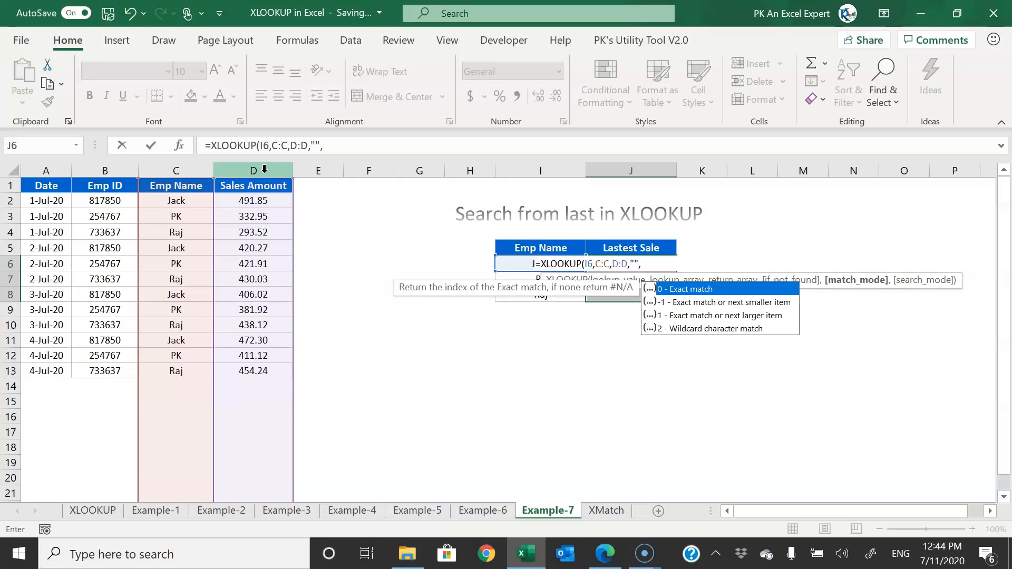
{"action": "type", "text": "0,"}
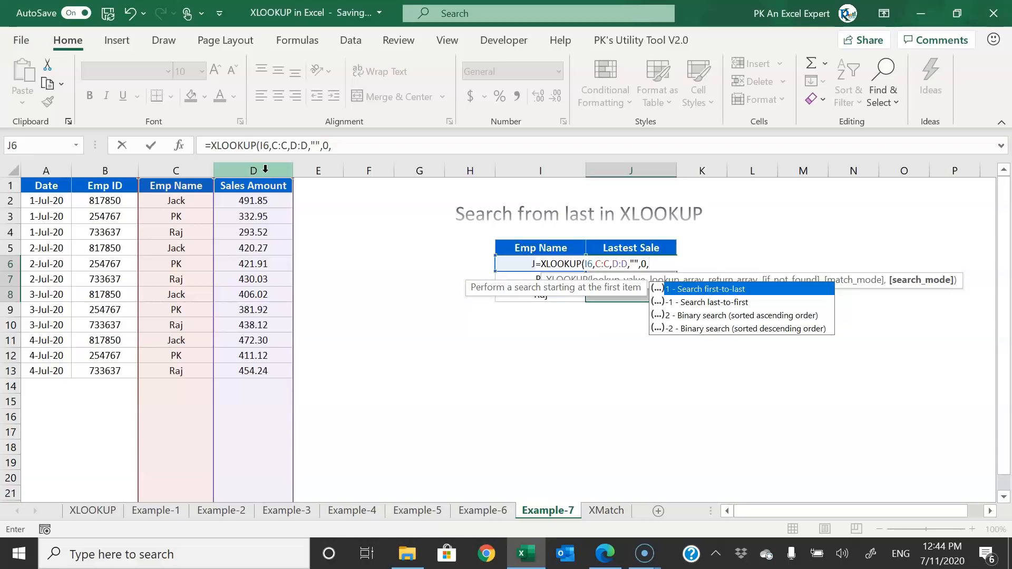
{"action": "key", "text": "Down"}
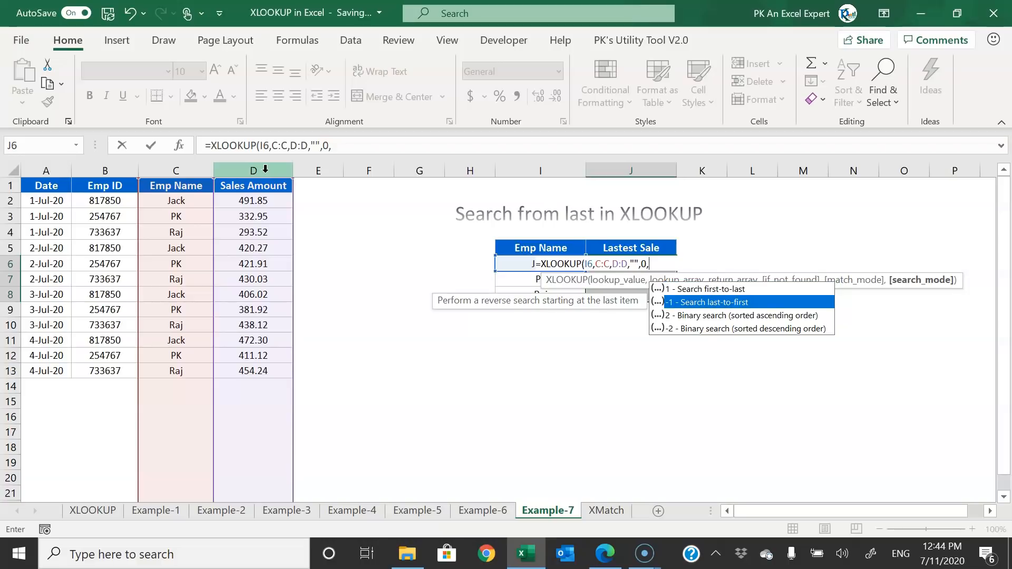
{"action": "key", "text": "Tab"}
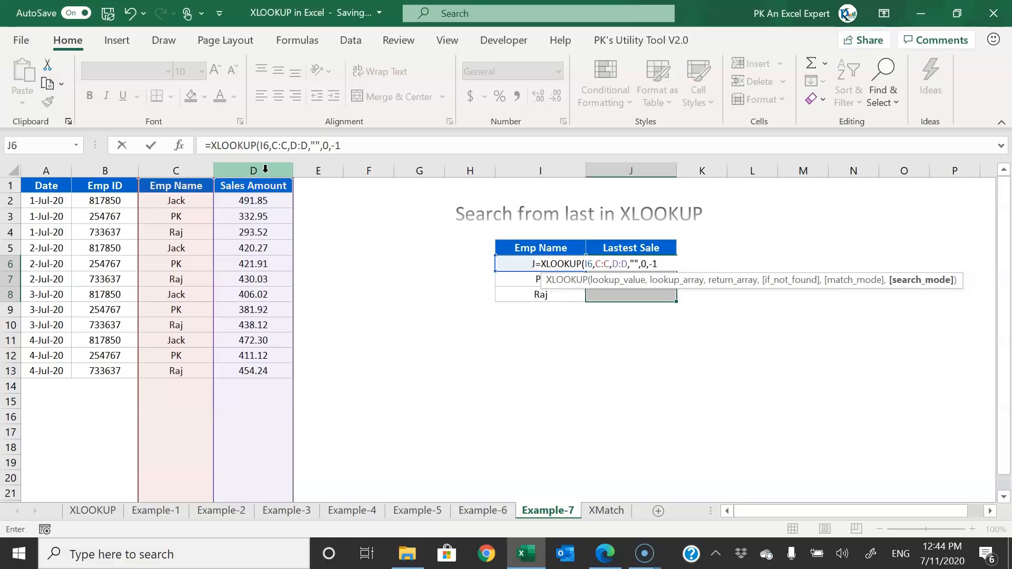
{"action": "key", "text": "Return"}
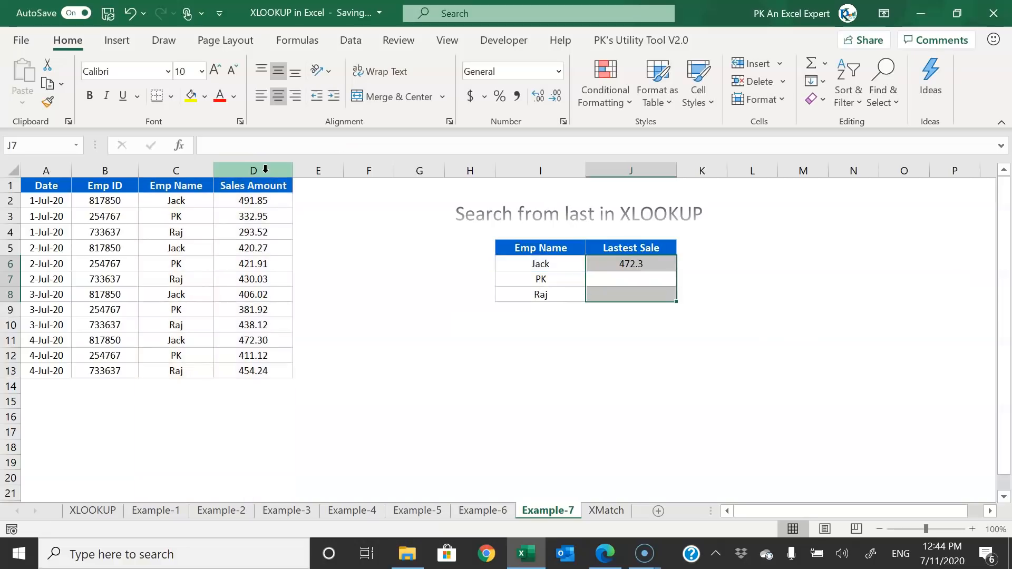
{"action": "key", "text": "Up"}
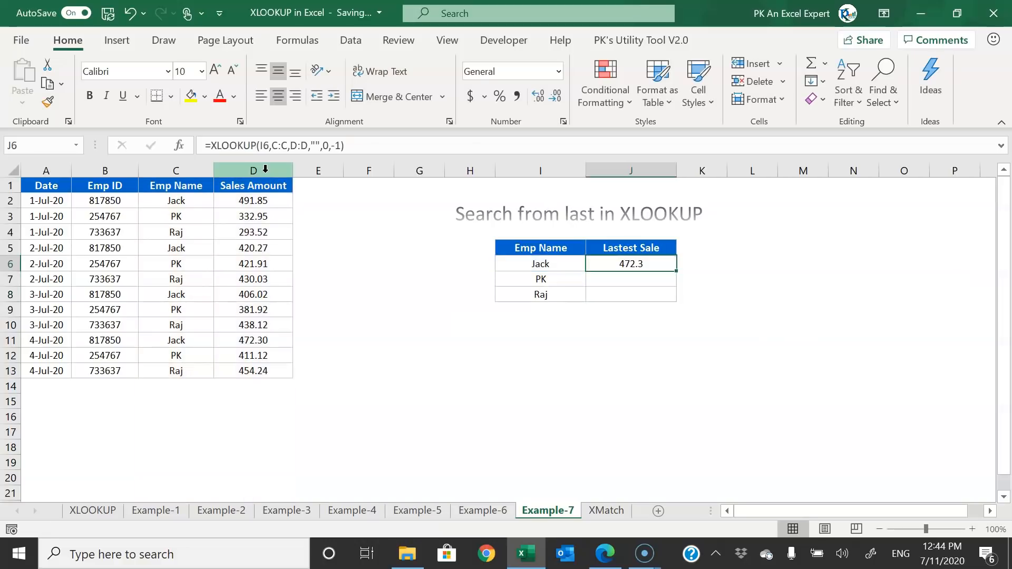
- Fill the J6 formula down for PK and Raj and mark their last sales in rows 11–13
{"action": "double_click", "coordinate": [676, 271]}
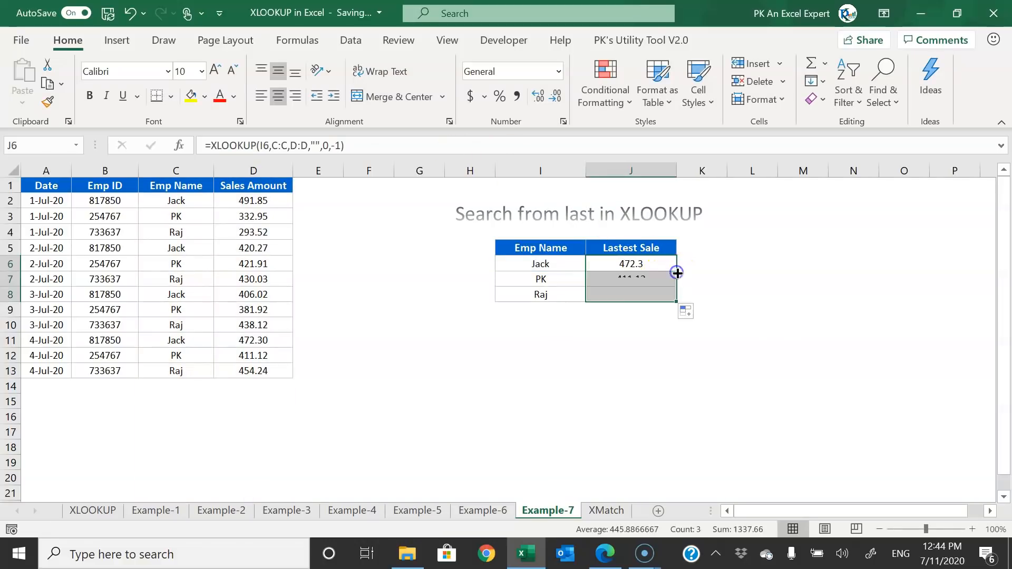
{"action": "left_click", "coordinate": [637, 262]}
{"action": "left_click_drag", "start_coordinate": [280, 339], "coordinate": [38, 339]}
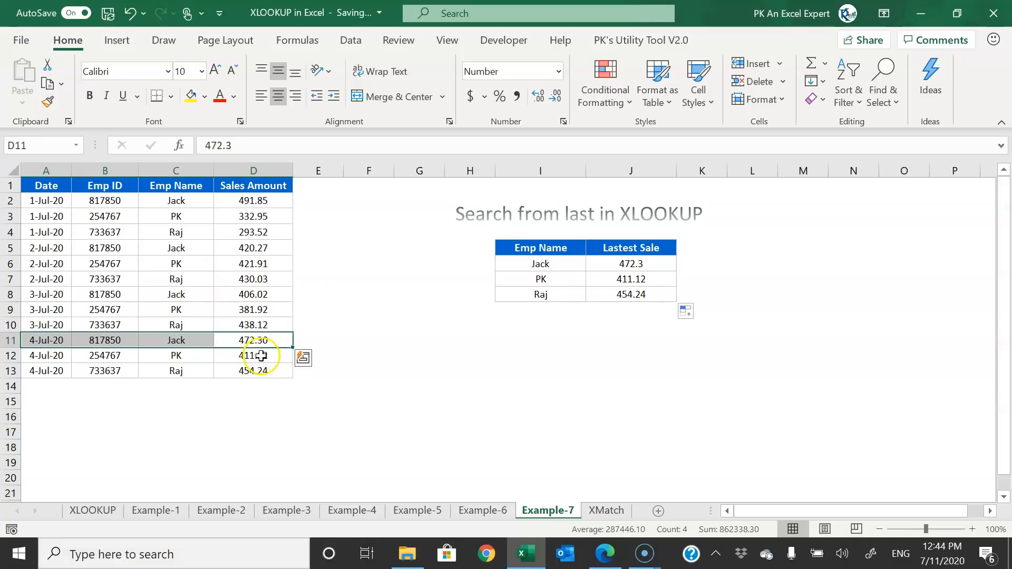
{"action": "left_click_drag", "start_coordinate": [258, 354], "coordinate": [16, 352]}
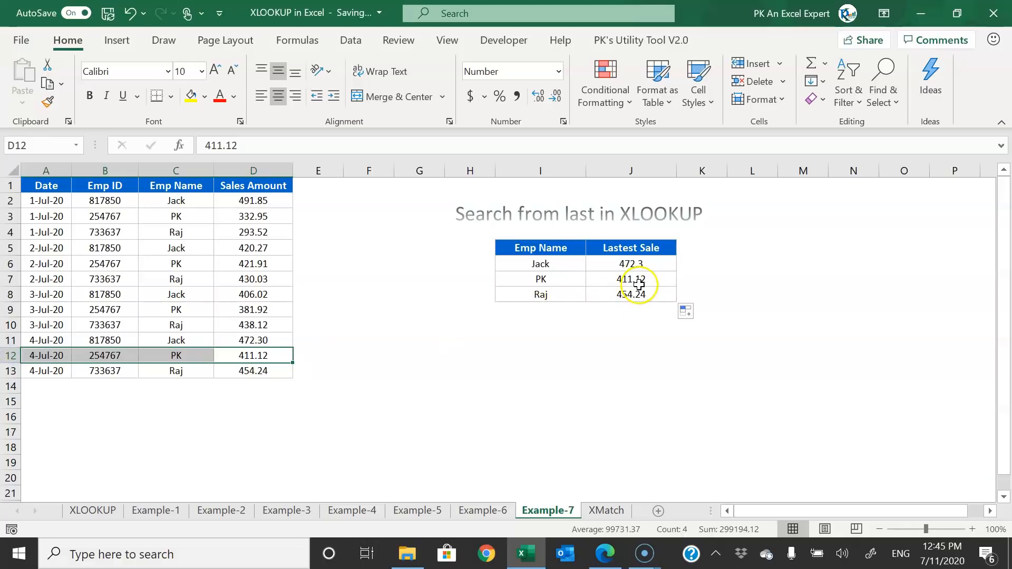
{"action": "left_click_drag", "start_coordinate": [255, 370], "coordinate": [10, 375]}
- Change J6's search mode to 1 (first-to-last) and fill it down through J8
{"action": "left_click", "coordinate": [658, 264]}
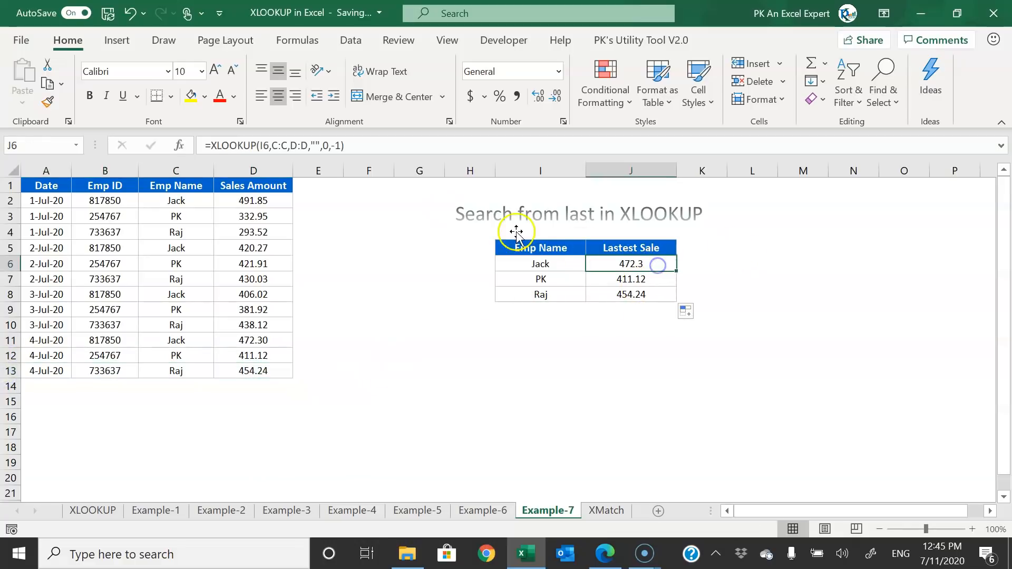
{"action": "left_click", "coordinate": [330, 145]}
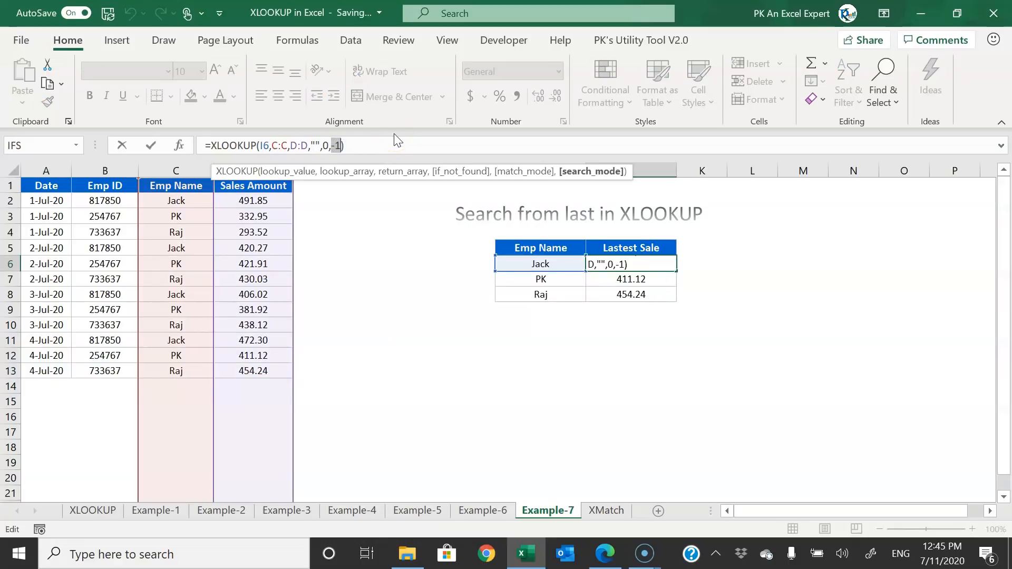
{"action": "type", "text": "1"}
{"action": "key", "text": "ctrl+Return"}
{"action": "key", "text": "shift+Down"}
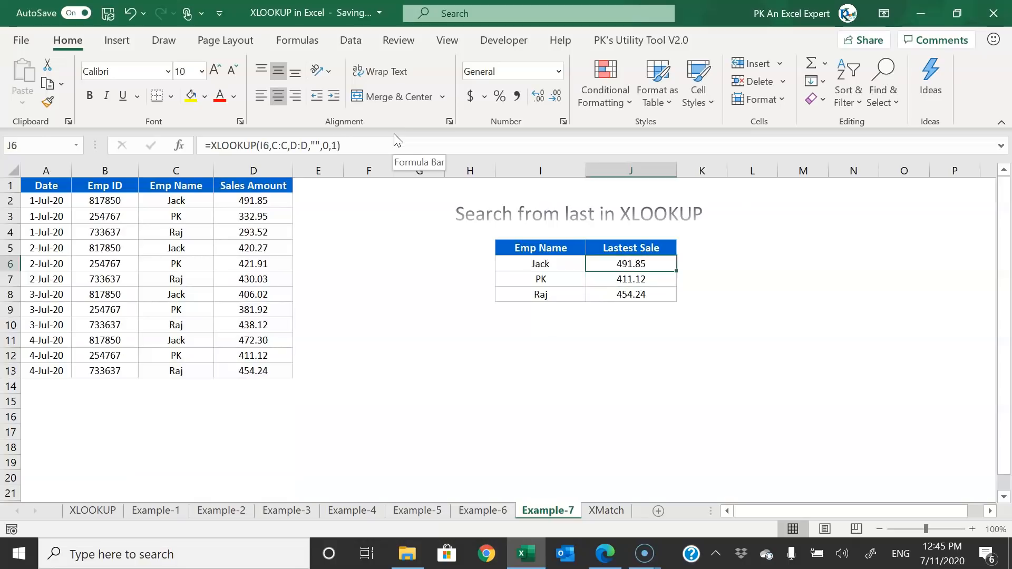
{"action": "key", "text": "shift+Down"}
{"action": "key", "text": "ctrl+d"}
- Compare with the first three sales rows, then undo back to the last-to-first results
{"action": "left_click_drag", "start_coordinate": [283, 199], "coordinate": [48, 228]}
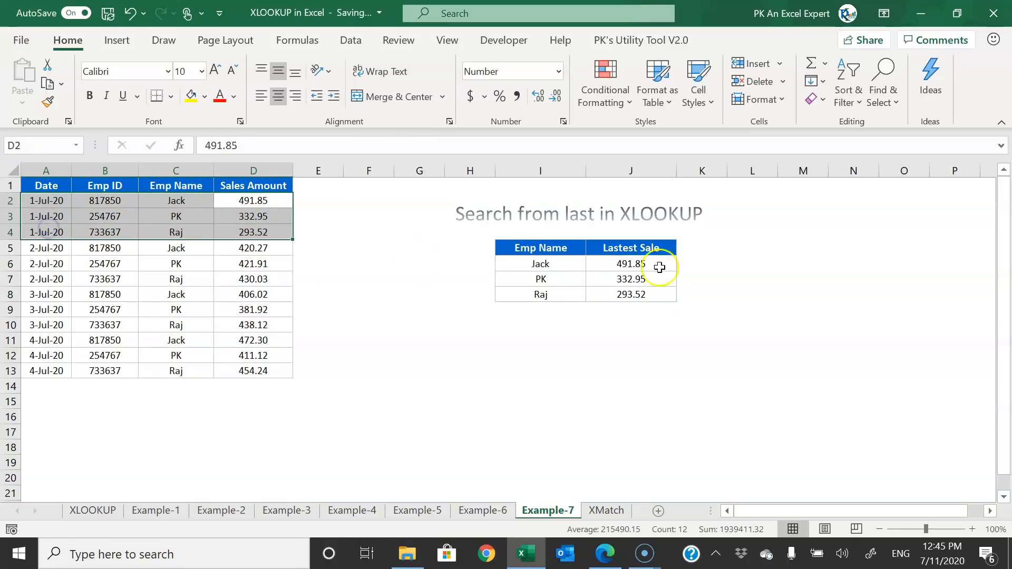
{"action": "key", "text": "ctrl+z"}
{"action": "key", "text": "ctrl+z"}
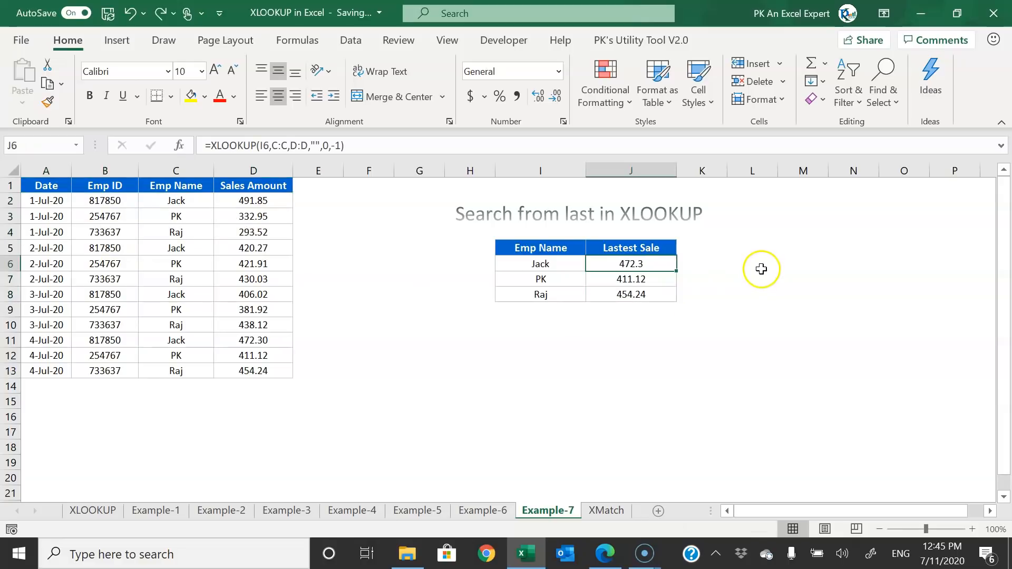
{"action": "left_click", "coordinate": [764, 267]}
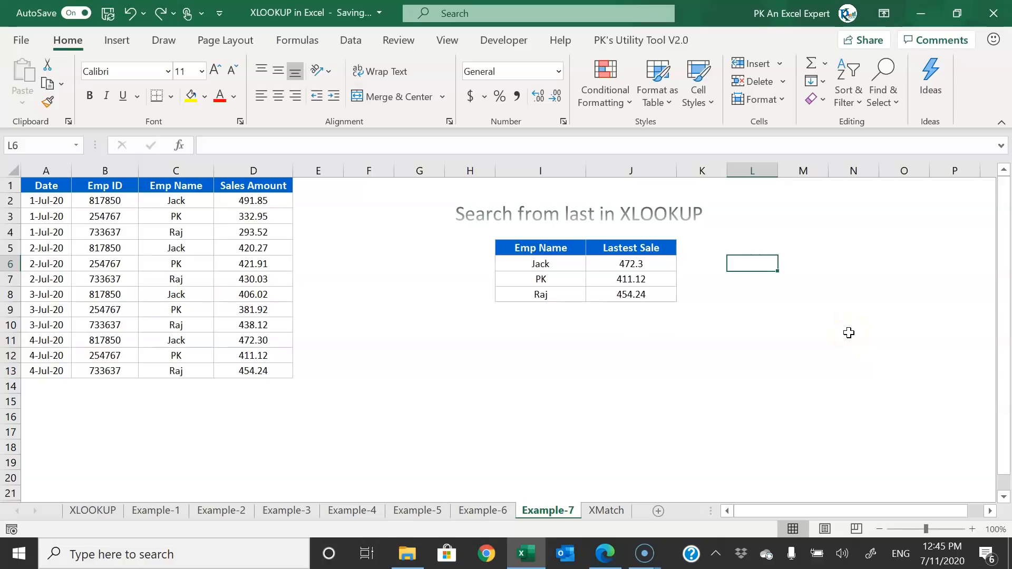
{"action": "left_click", "coordinate": [630, 251]}
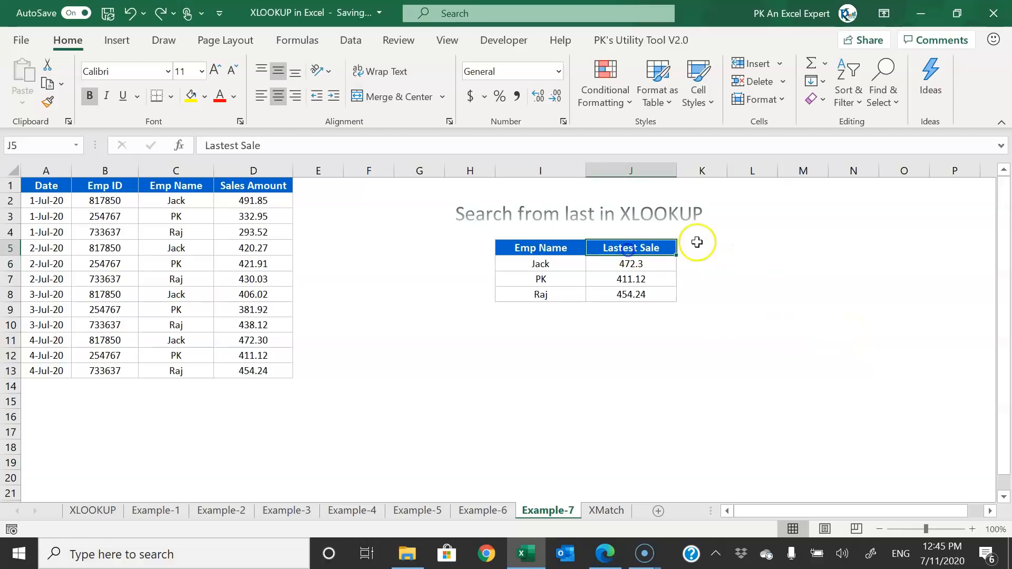
- Switch to the XMatch sheet and review the Next smallar item table and Sales Amounts C2:C19
{"action": "left_click", "coordinate": [608, 510]}
{"action": "left_click", "coordinate": [789, 358]}
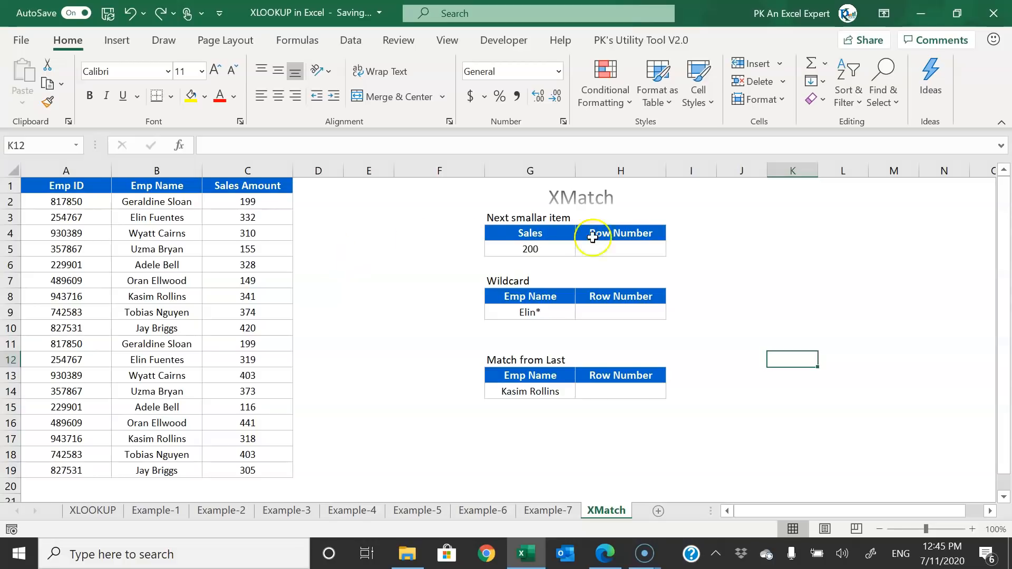
{"action": "left_click", "coordinate": [520, 218]}
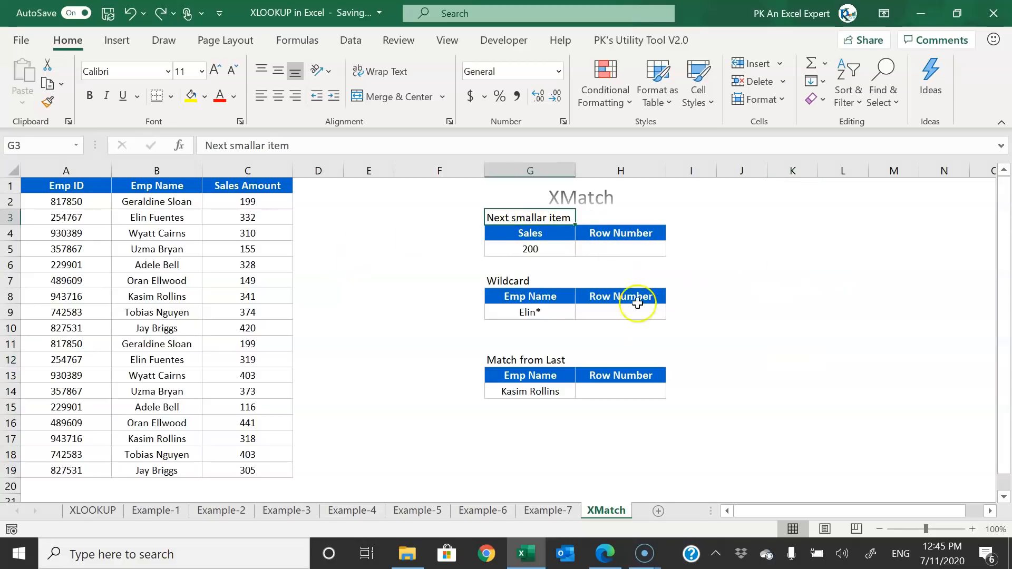
{"action": "left_click", "coordinate": [773, 242]}
{"action": "left_click", "coordinate": [527, 218]}
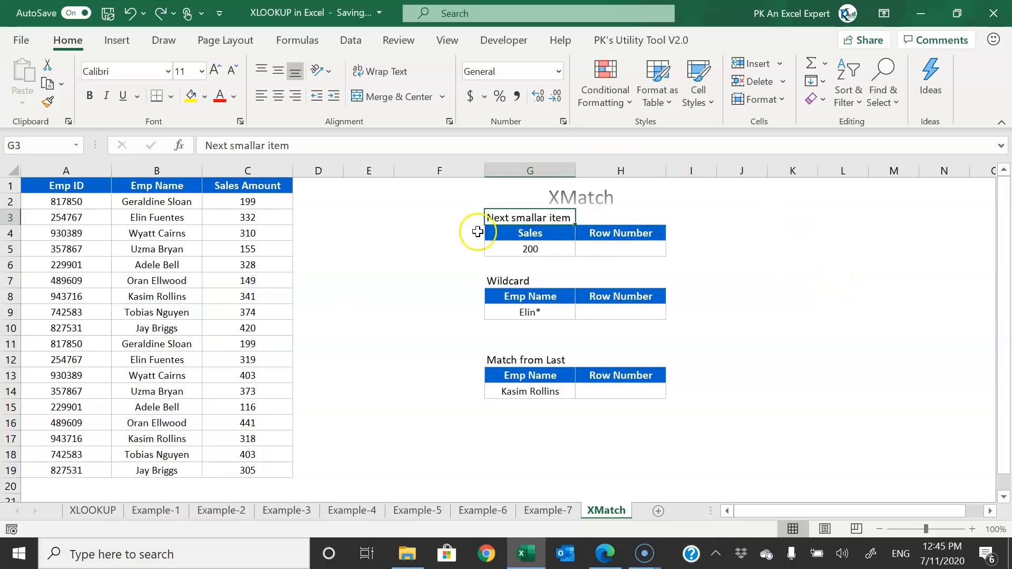
{"action": "left_click", "coordinate": [563, 250]}
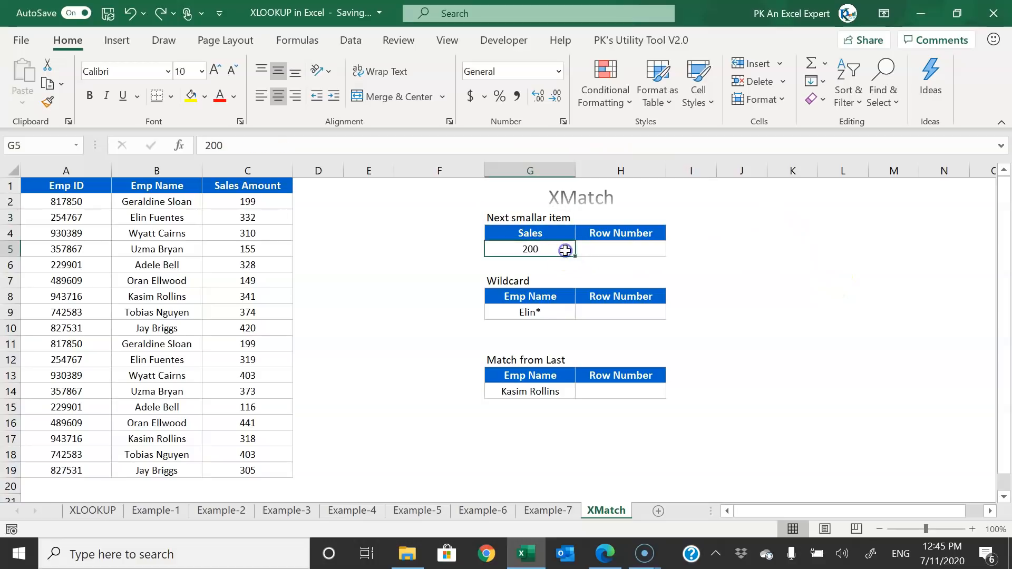
{"action": "left_click_drag", "start_coordinate": [247, 201], "coordinate": [256, 476]}
{"action": "left_click", "coordinate": [540, 251]}
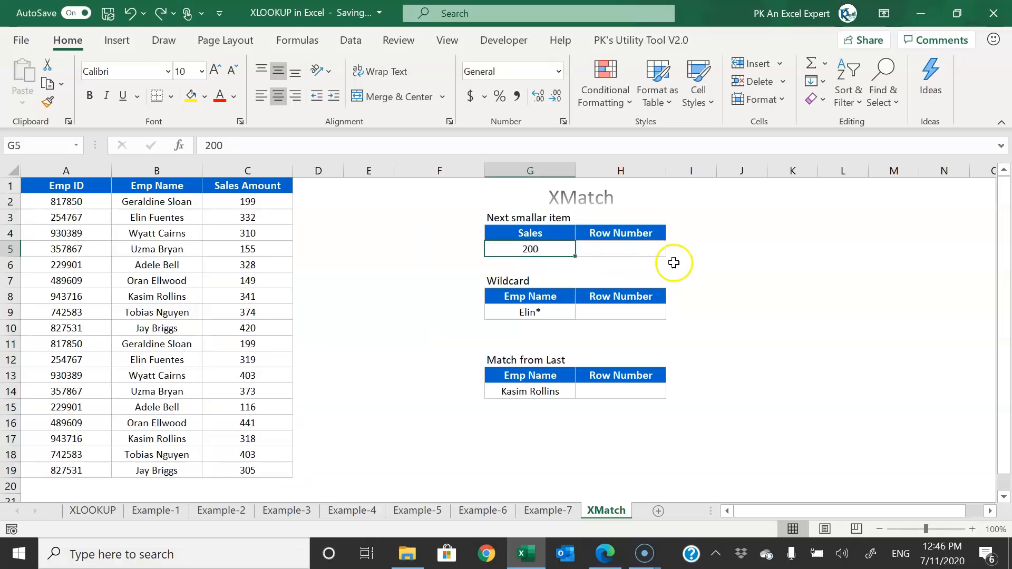
{"action": "left_click", "coordinate": [606, 247]}
- Enter =XMATCH(G5,C:C,-1) in H5 to find the exact-or-next-smaller match for 200
{"action": "type", "text": "="}
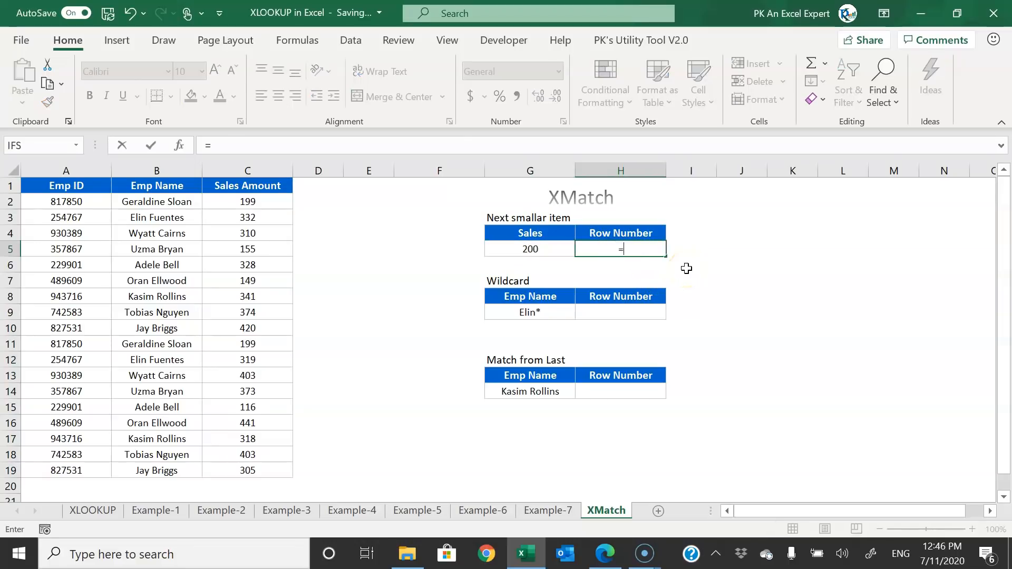
{"action": "type", "text": "xl"}
{"action": "type", "text": "m"}
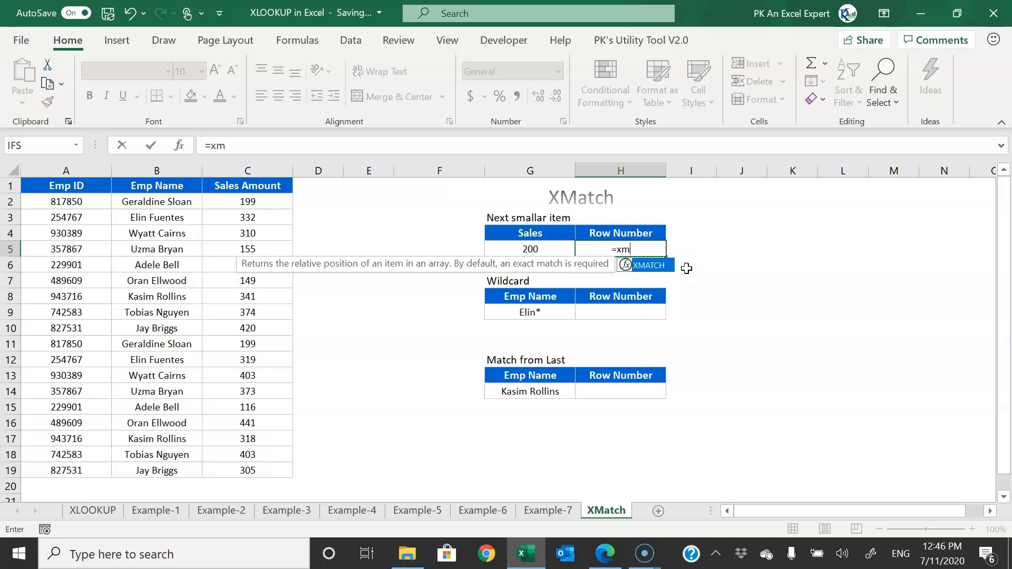
{"action": "key", "text": "Tab"}
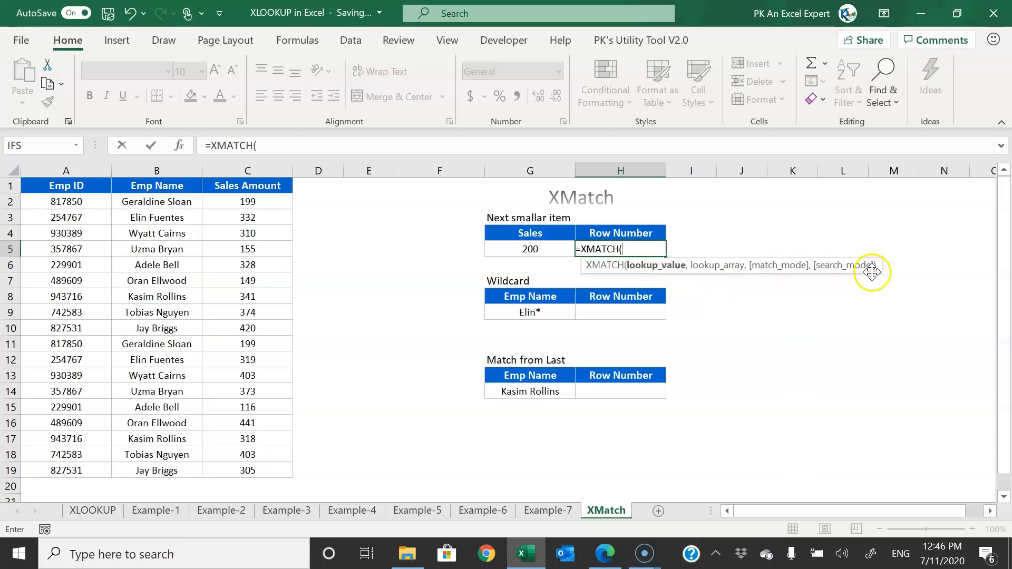
{"action": "key", "text": "Left"}
{"action": "type", "text": ","}
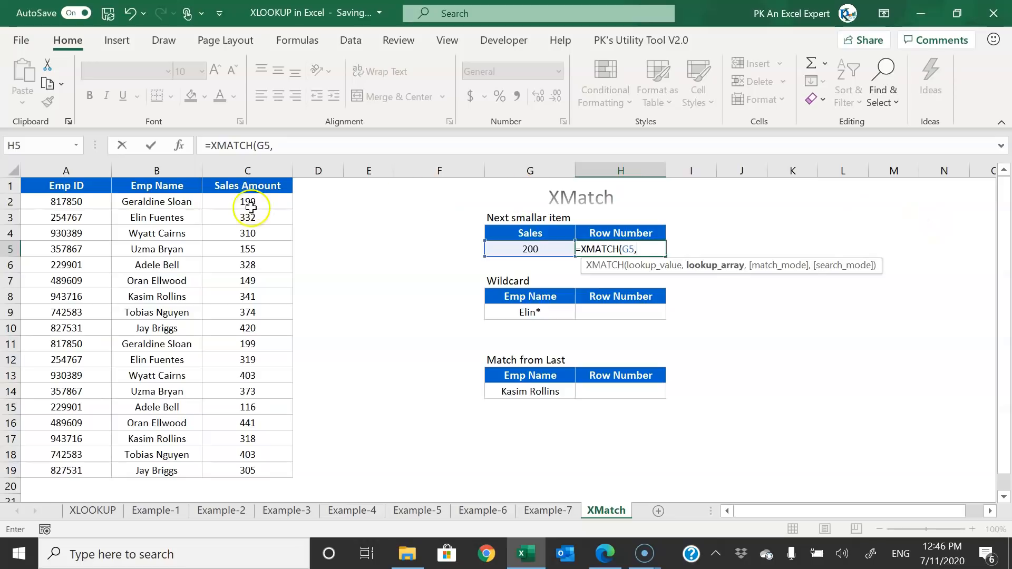
{"action": "left_click", "coordinate": [252, 170]}
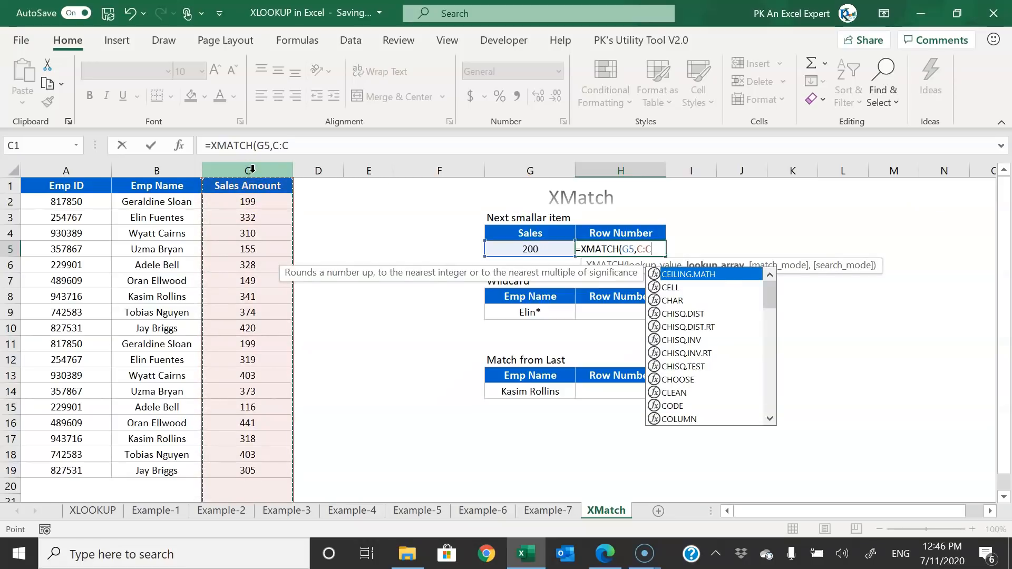
{"action": "type", "text": ","}
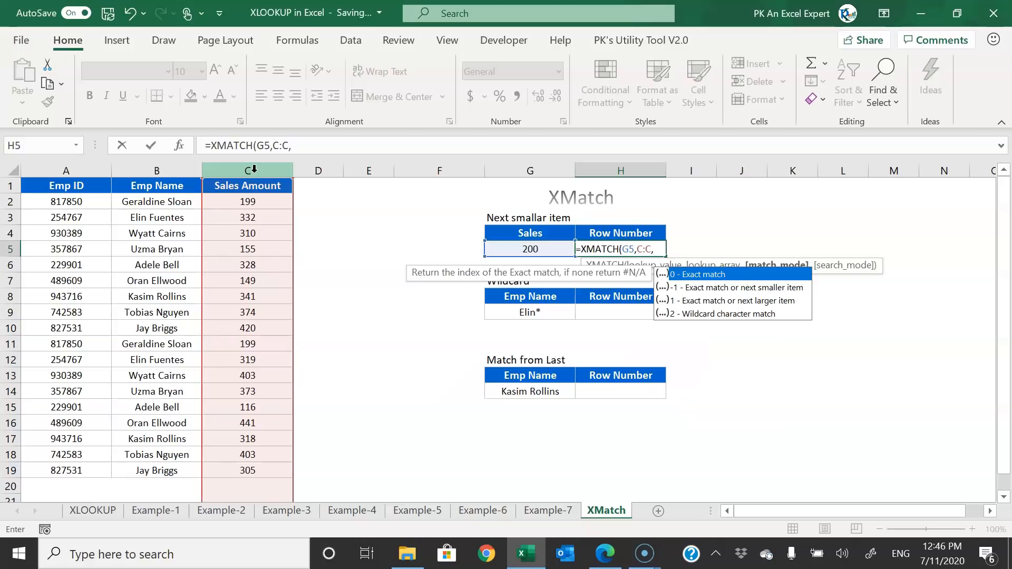
{"action": "key", "text": "Down"}
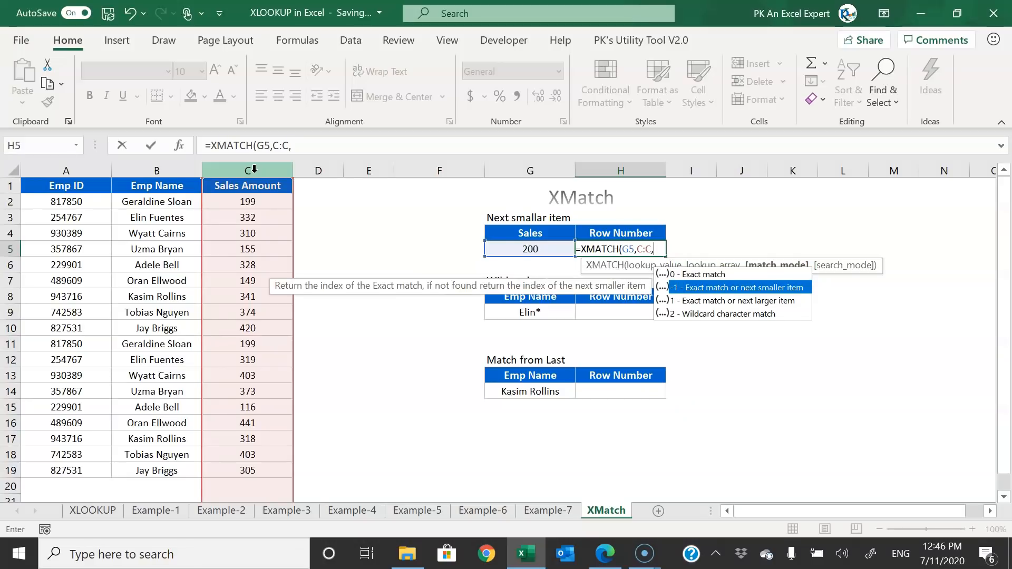
{"action": "key", "text": "Tab"}
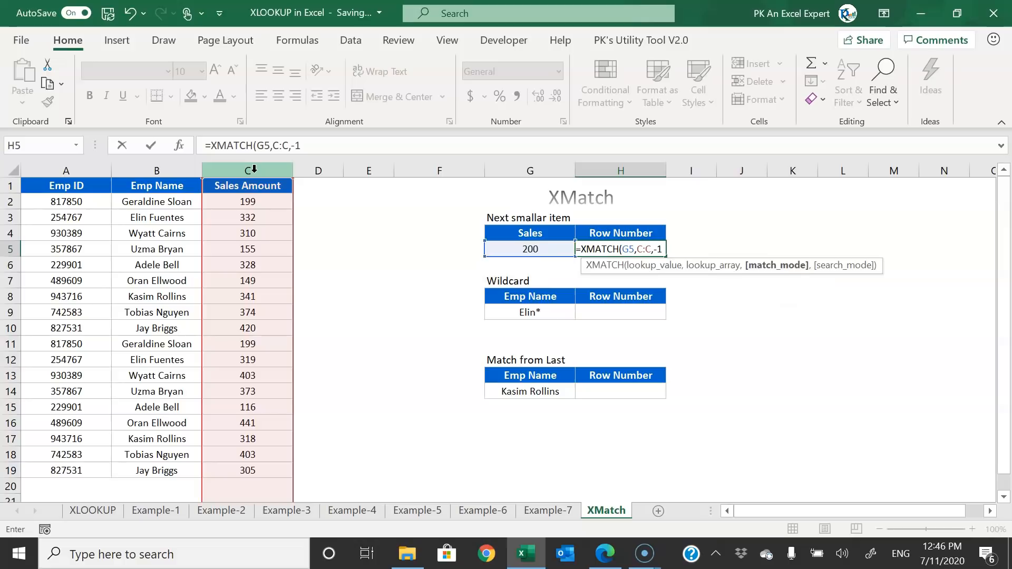
{"action": "type", "text": ")"}
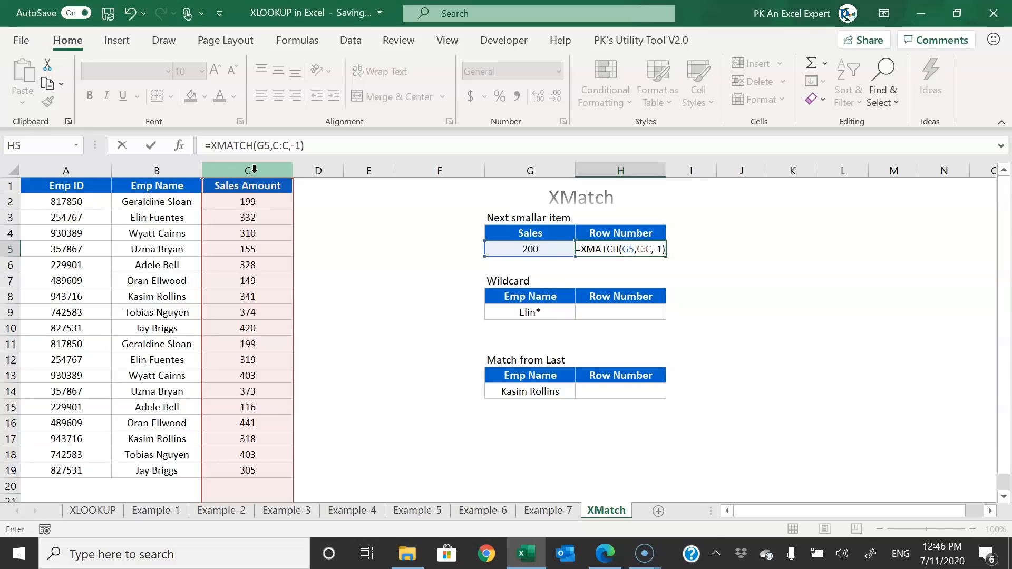
{"action": "key", "text": "Return"}
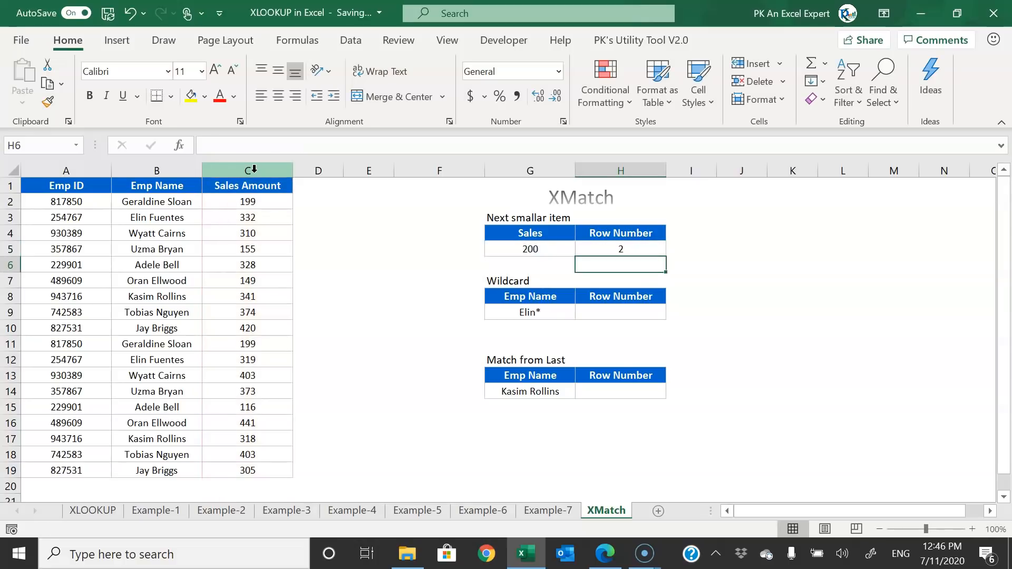
- Check the result 2 against the Sales value in G5 and data row A2:C2
{"action": "key", "text": "Up"}
{"action": "key", "text": "Left"}
{"action": "key", "text": "Right"}
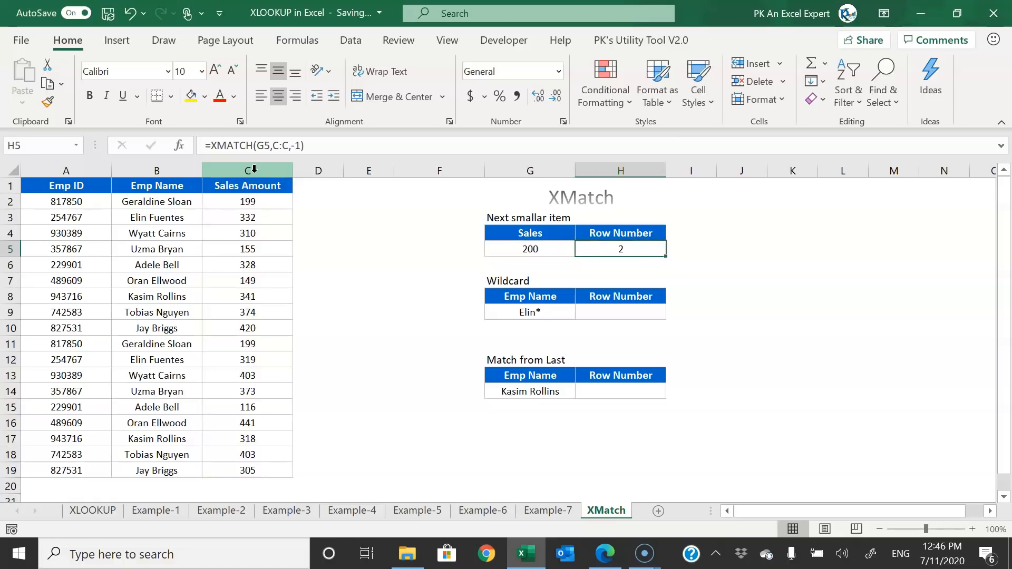
{"action": "key", "text": "shift+Left"}
{"action": "left_click_drag", "start_coordinate": [244, 201], "coordinate": [62, 200]}
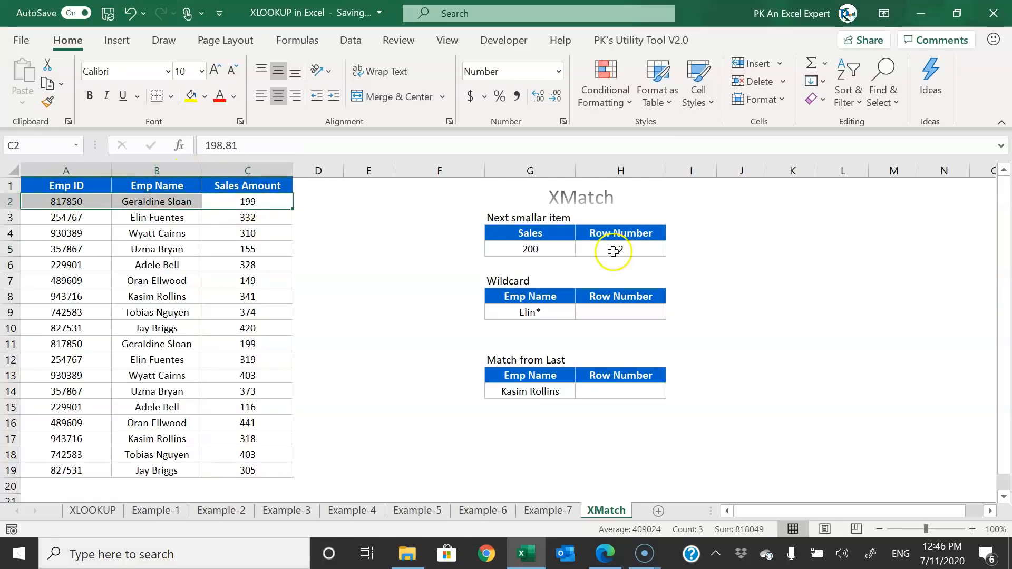
- Change the Sales lookup value in G5 from 200 to 198
{"action": "left_click", "coordinate": [530, 249]}
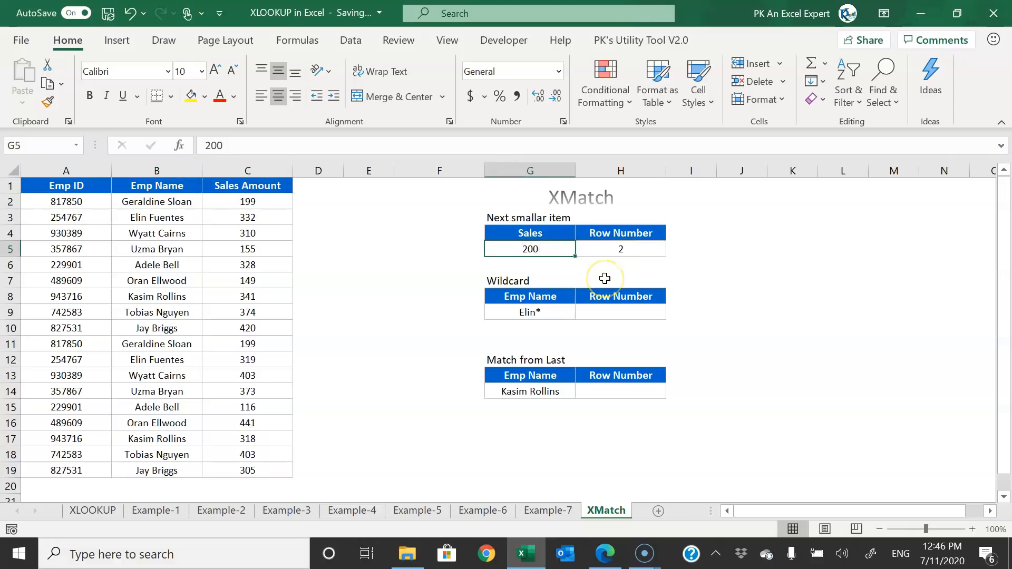
{"action": "type", "text": "198"}
{"action": "key", "text": "Return"}
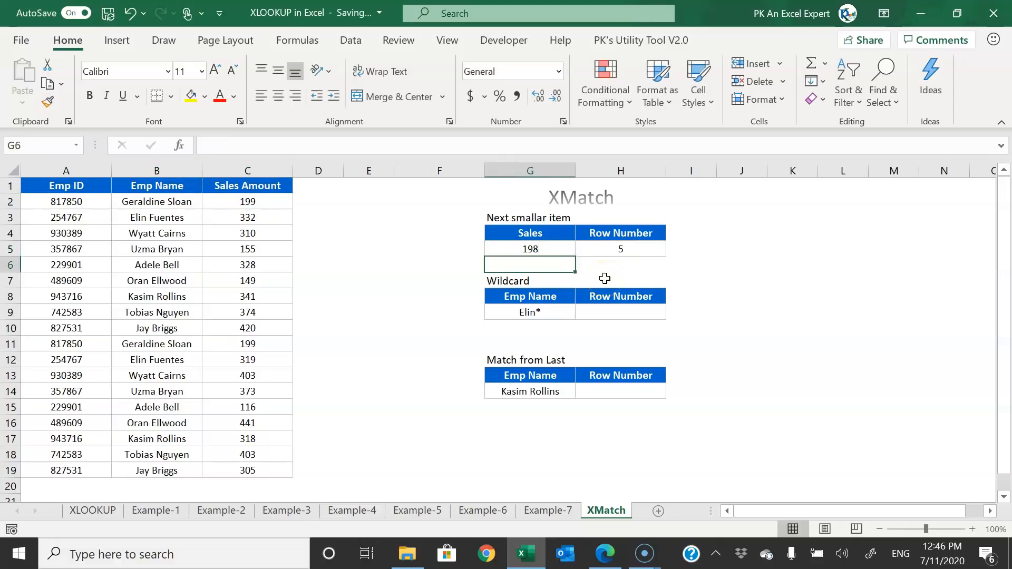
- Confirm the new row number 5 points to the 154.63 amount in row 5
{"action": "left_click_drag", "start_coordinate": [644, 249], "coordinate": [487, 249]}
{"action": "left_click_drag", "start_coordinate": [268, 207], "coordinate": [264, 461]}
{"action": "left_click", "coordinate": [572, 248]}
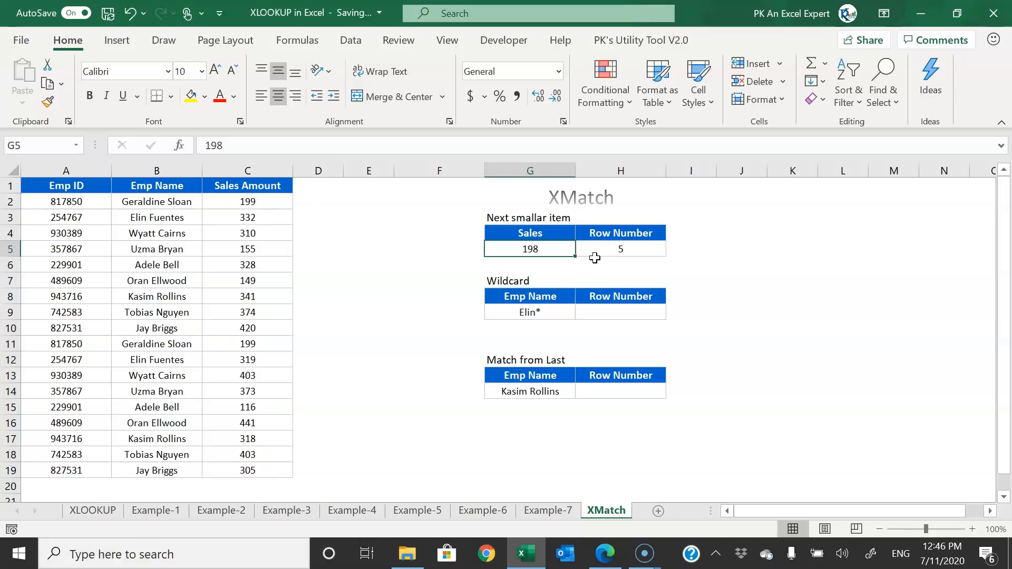
{"action": "left_click_drag", "start_coordinate": [266, 249], "coordinate": [35, 246]}
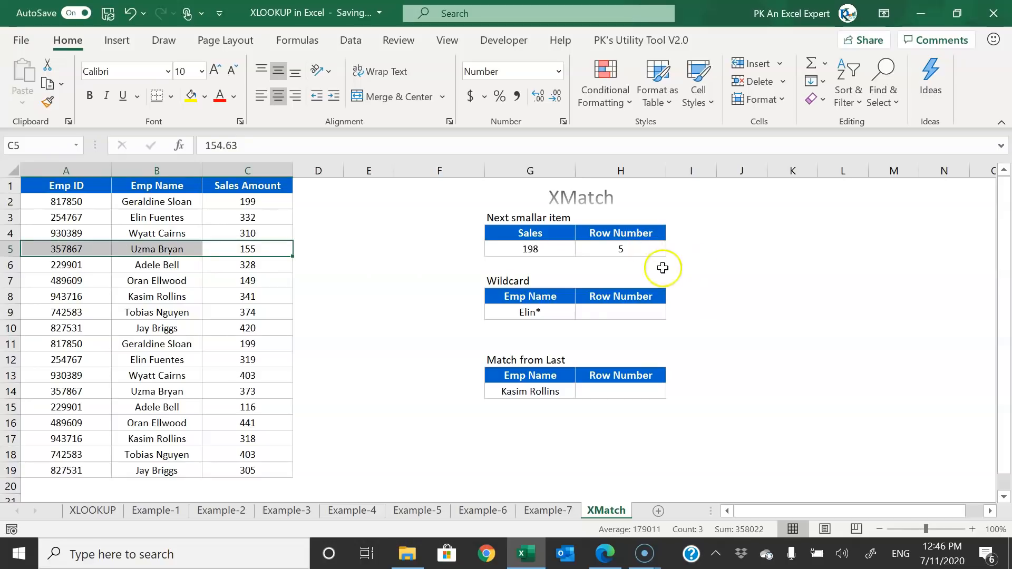
{"action": "left_click", "coordinate": [527, 281]}
{"action": "left_click", "coordinate": [523, 312]}
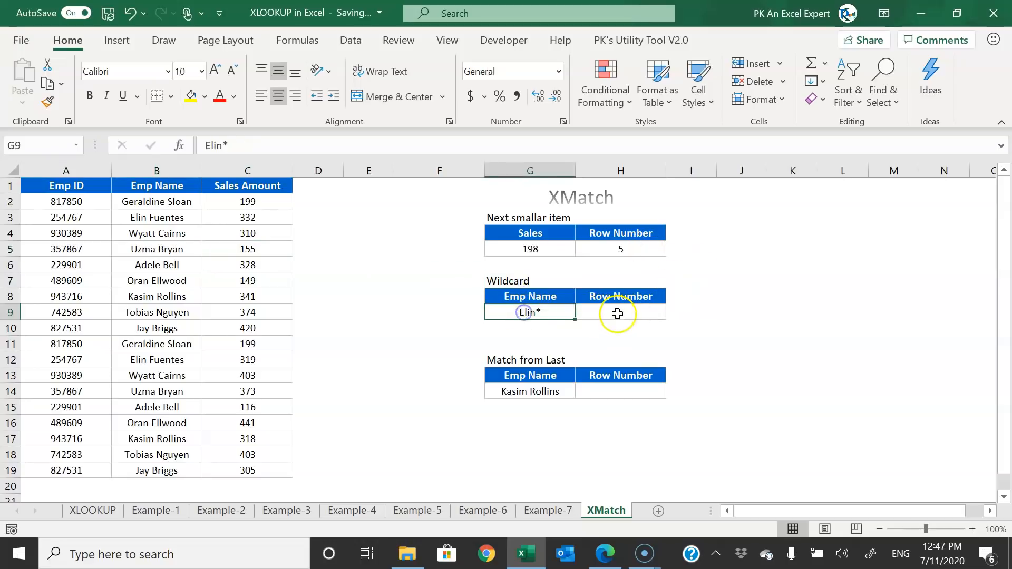
{"action": "left_click", "coordinate": [616, 313]}
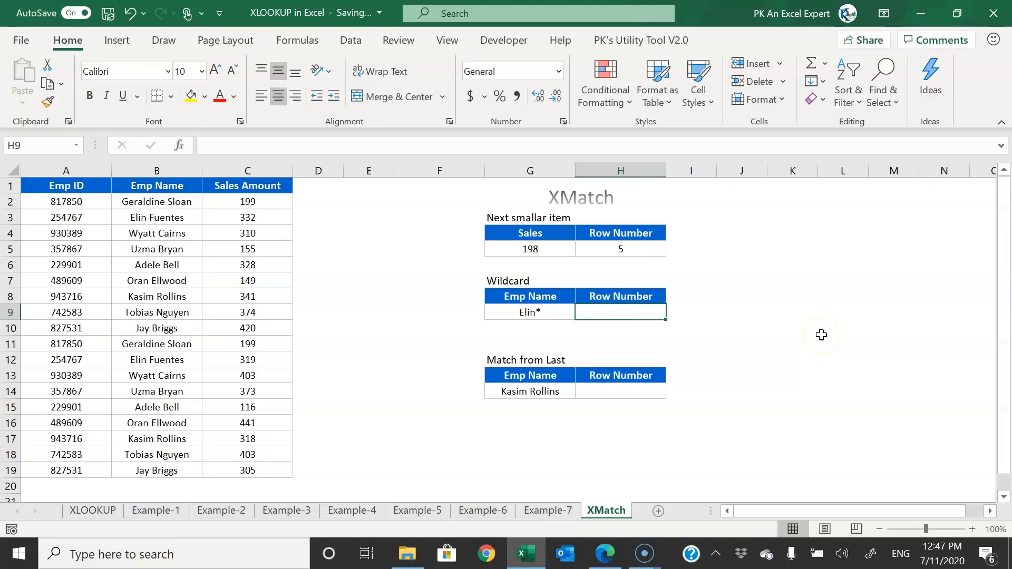
{"action": "type", "text": "=xl"}
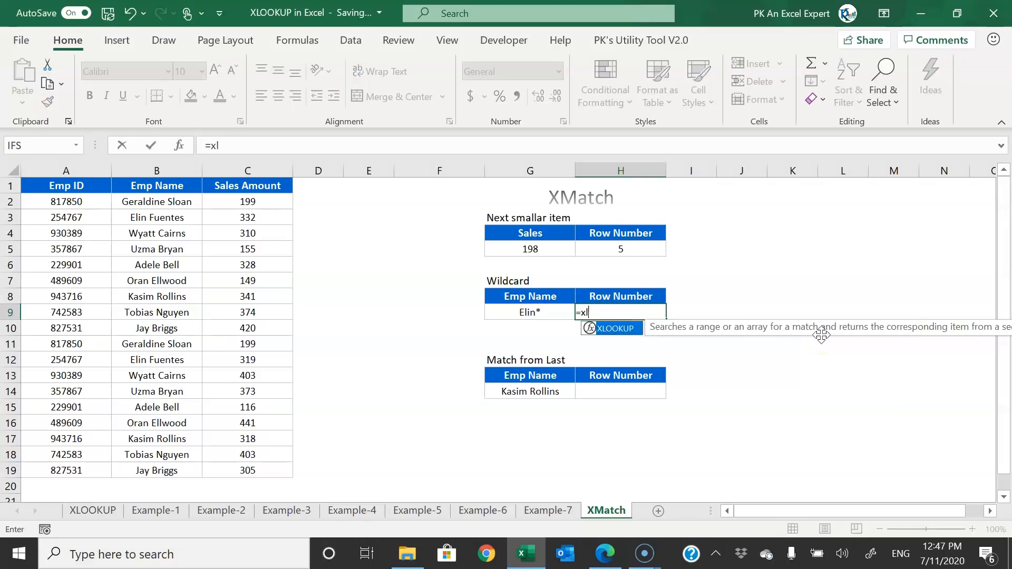
{"action": "key", "text": "BackSpace"}
{"action": "type", "text": "m"}
{"action": "key", "text": "Tab"}
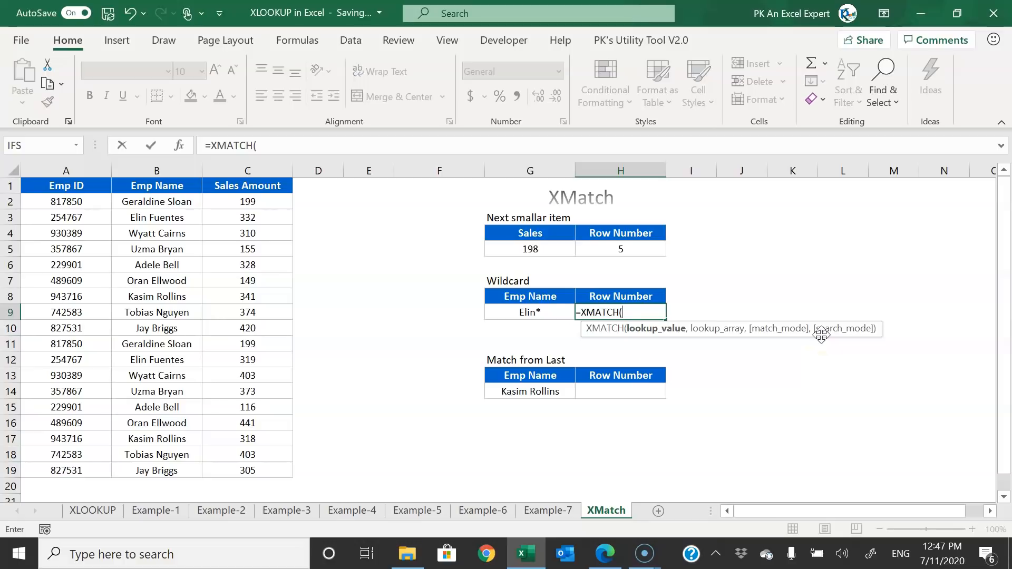
{"action": "key", "text": "Left"}
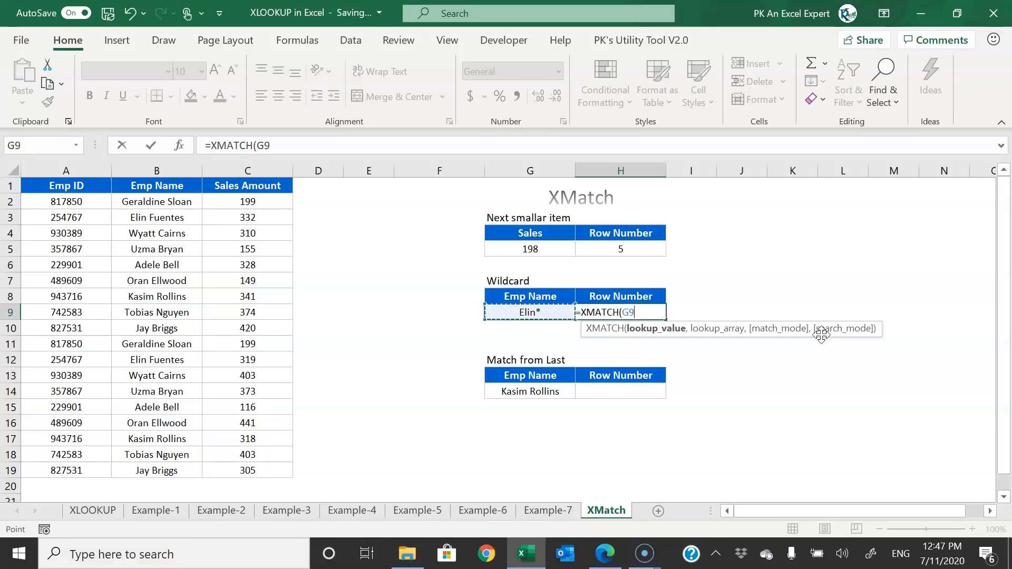
{"action": "type", "text": ","}
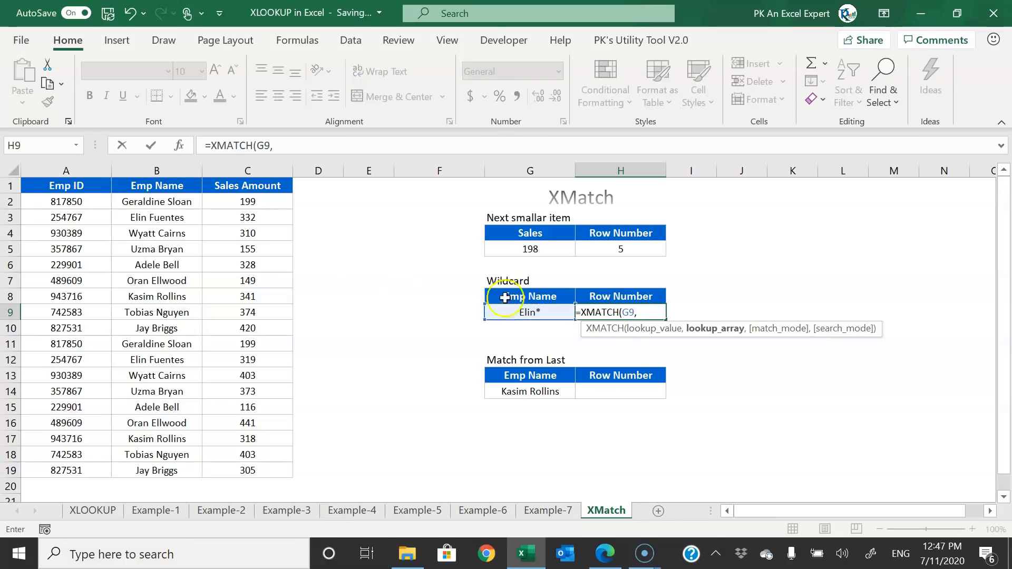
{"action": "left_click", "coordinate": [167, 161]}
{"action": "type", "text": ","}
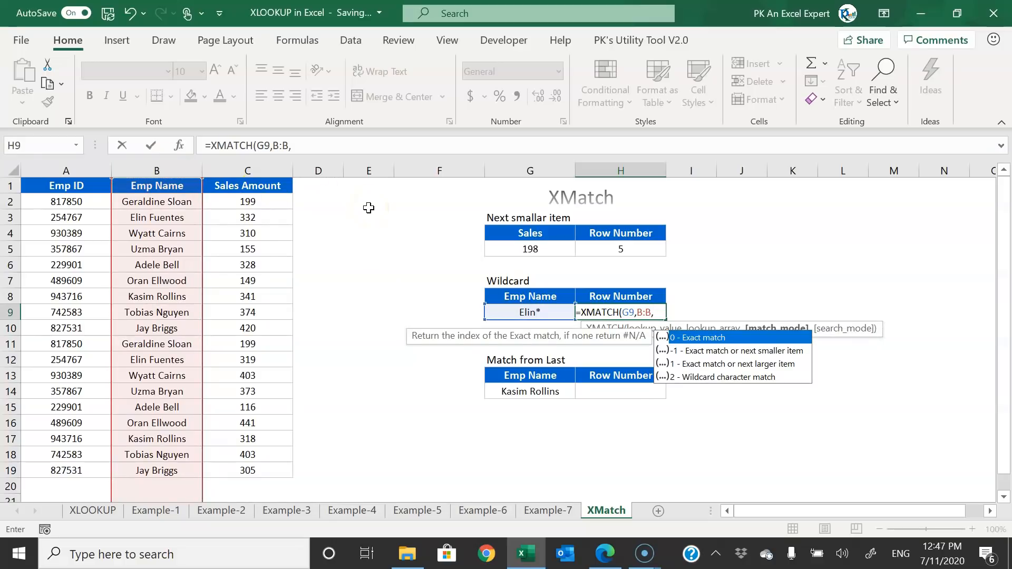
{"action": "key", "text": "Down"}
{"action": "key", "text": "Down"}
{"action": "key", "text": "Down"}
{"action": "key", "text": "Tab"}
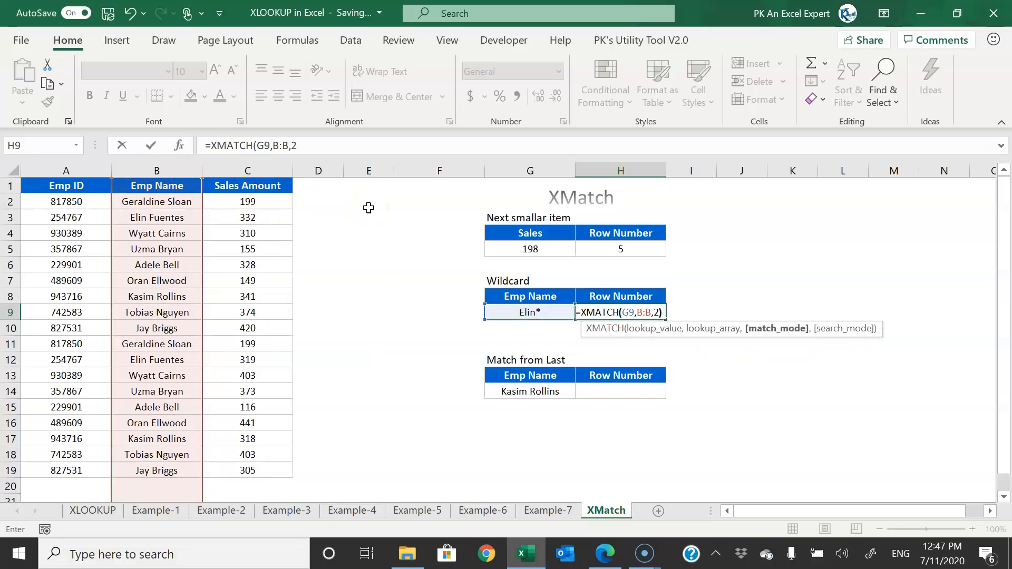
{"action": "key", "text": "Return"}
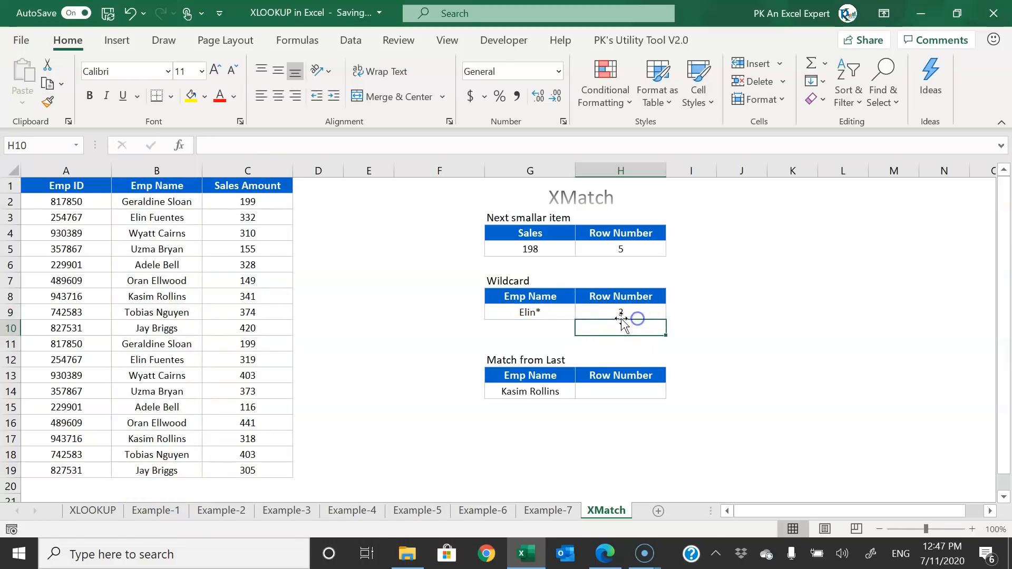
{"action": "left_click_drag", "start_coordinate": [253, 217], "coordinate": [26, 219]}
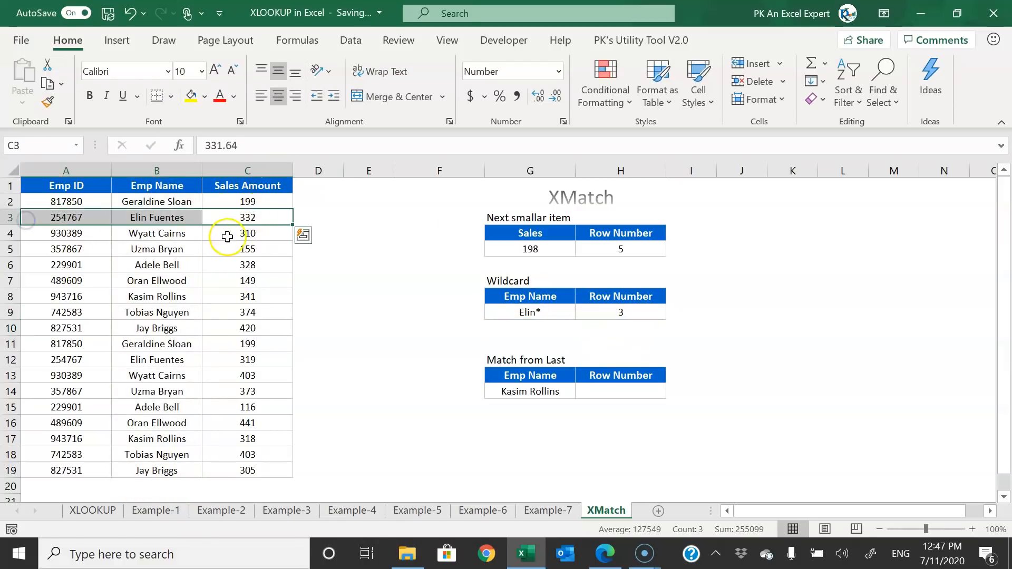
{"action": "left_click", "coordinate": [634, 397]}
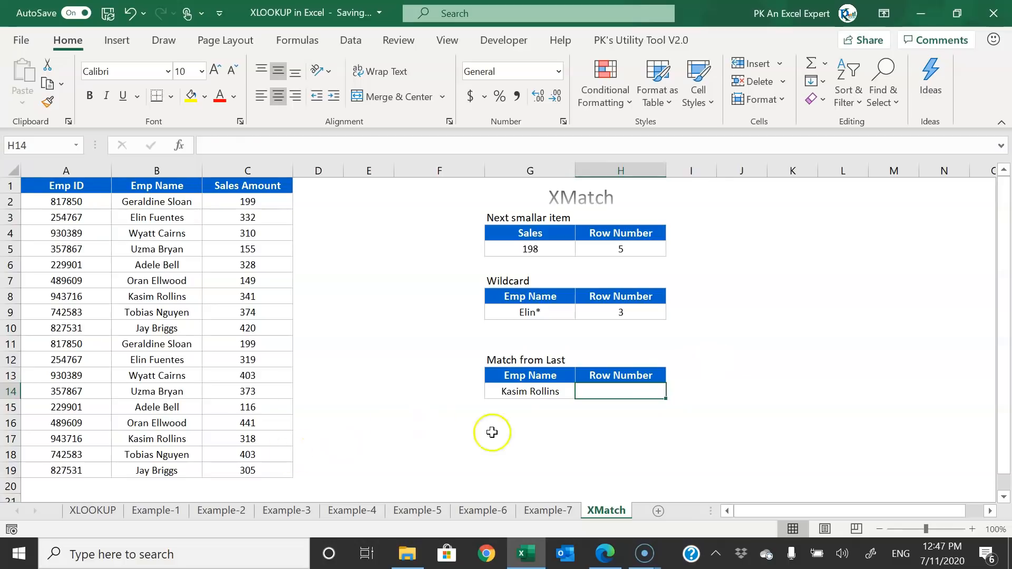
{"action": "left_click", "coordinate": [540, 394]}
{"action": "key", "text": "ctrl+c"}
{"action": "left_click", "coordinate": [157, 439]}
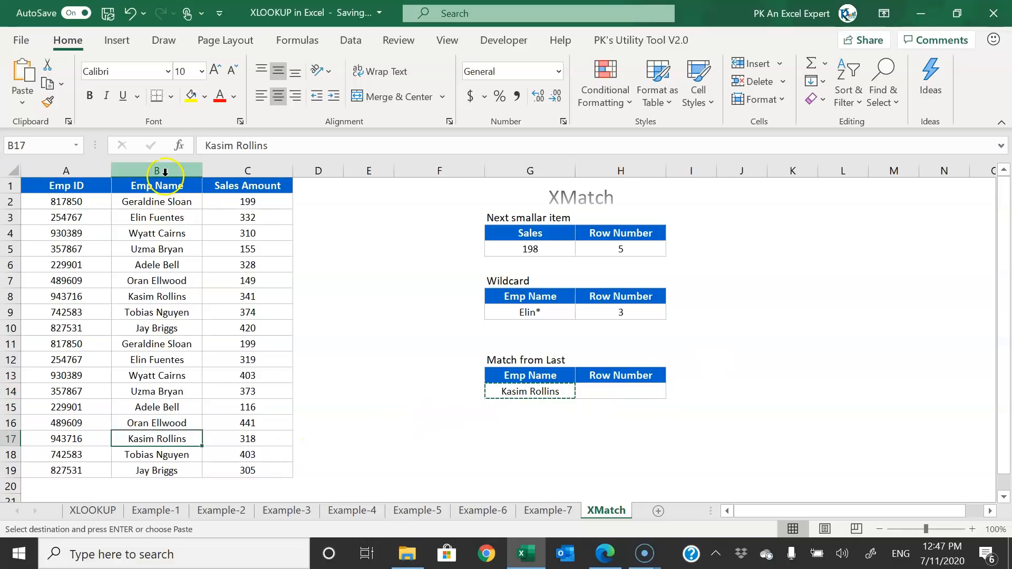
{"action": "key", "text": "Escape"}
{"action": "left_click", "coordinate": [165, 296], "text": "ctrl"}
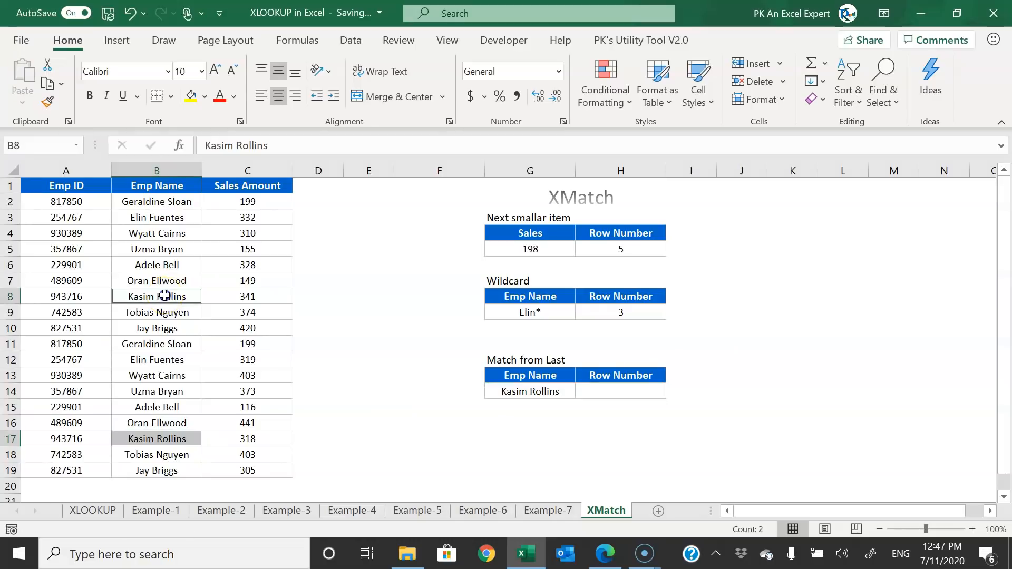
{"action": "key", "text": "shift+space"}
{"action": "left_click", "coordinate": [177, 438]}
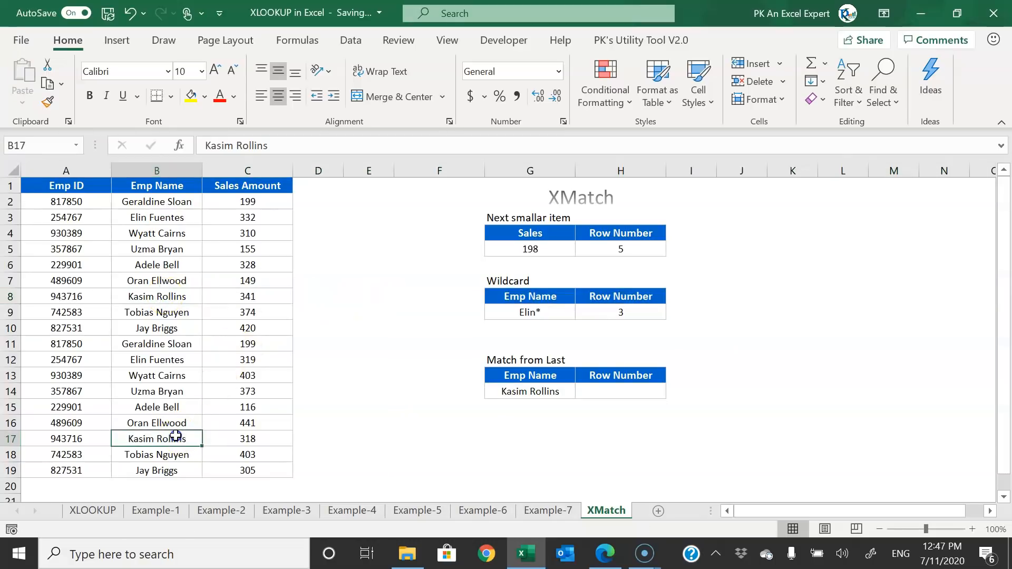
{"action": "key", "text": "shift+space"}
{"action": "left_click", "coordinate": [633, 391]}
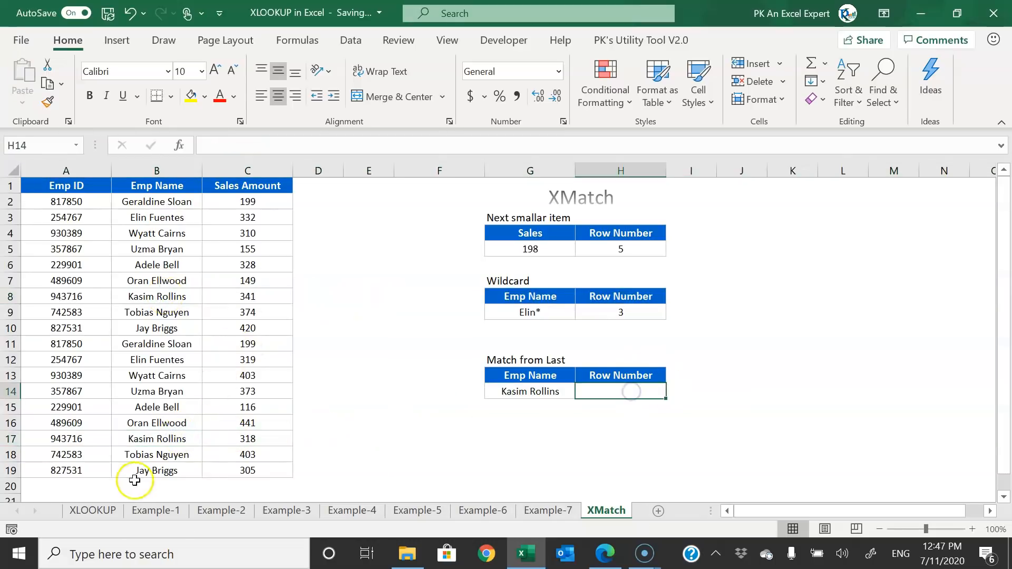
{"action": "left_click", "coordinate": [208, 439]}
{"action": "left_click_drag", "start_coordinate": [207, 439], "coordinate": [35, 440]}
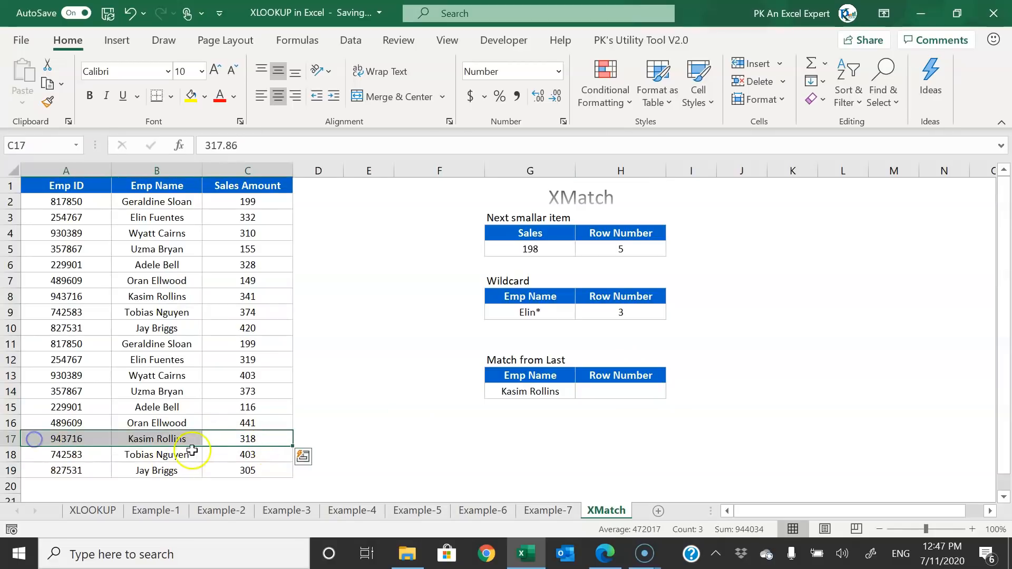
{"action": "left_click", "coordinate": [633, 392]}
{"action": "type", "text": "="}
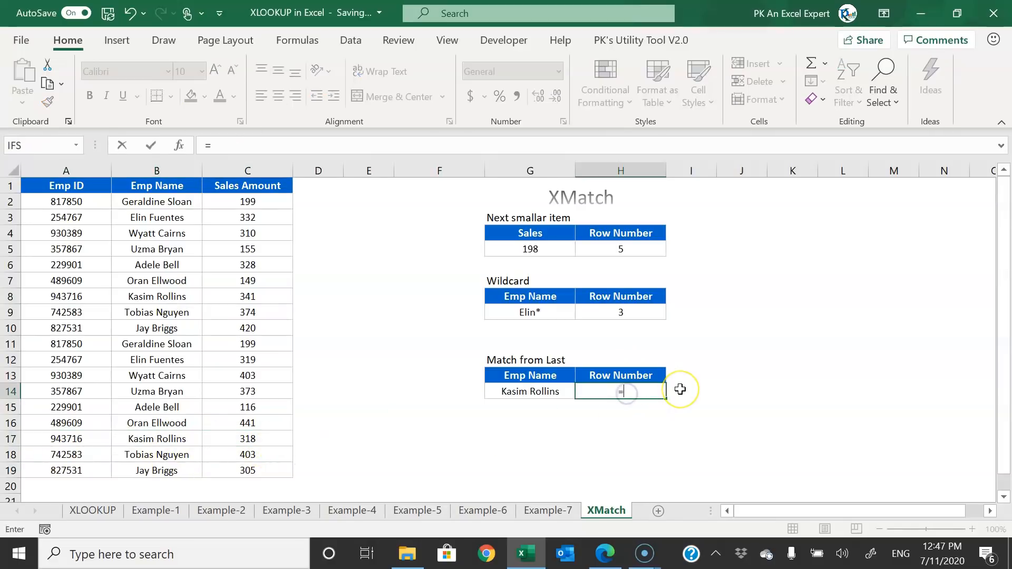
{"action": "type", "text": "xlm"}
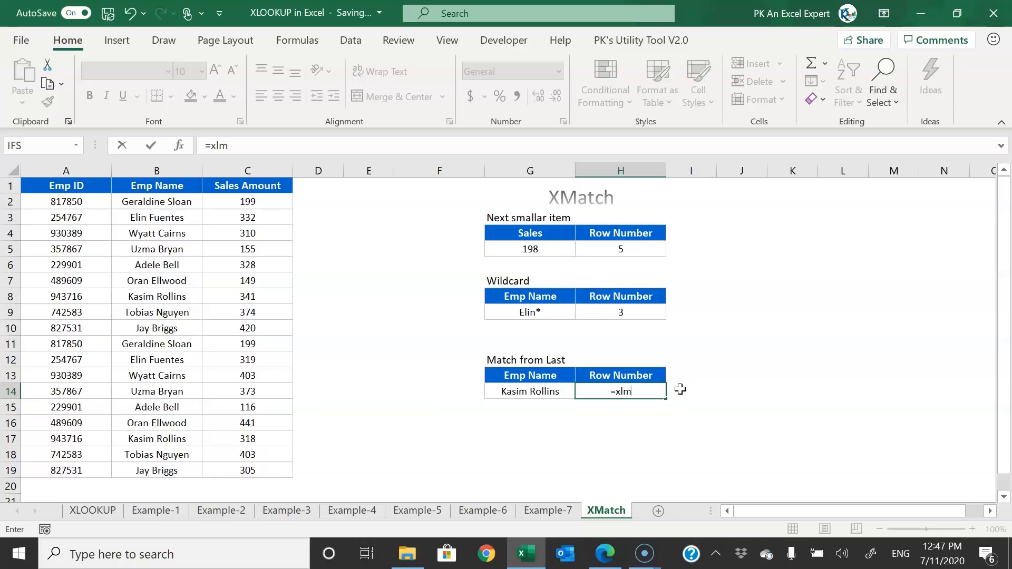
{"action": "key", "text": "BackSpace"}
{"action": "key", "text": "BackSpace"}
{"action": "type", "text": "m"}
{"action": "key", "text": "Tab"}
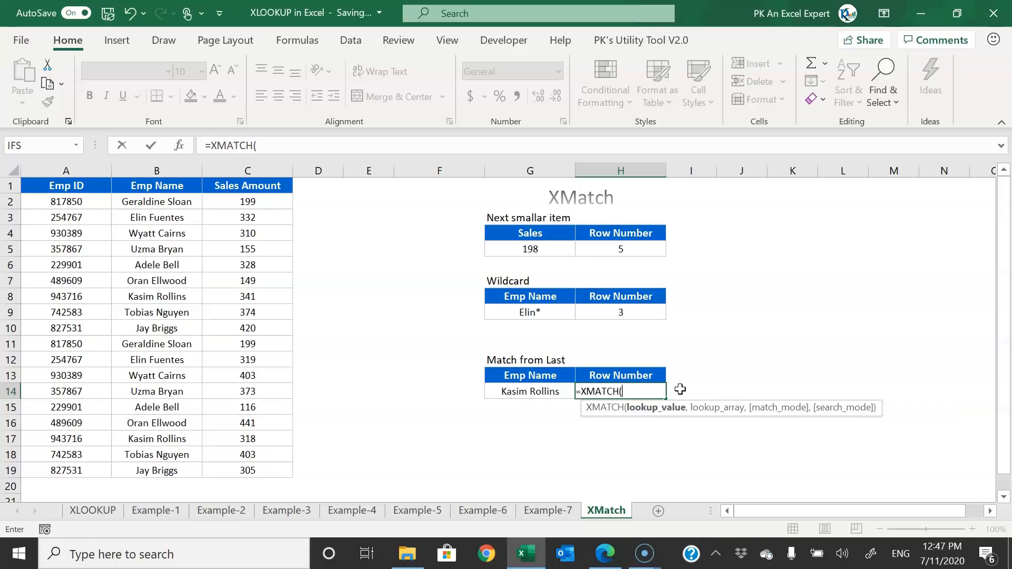
{"action": "key", "text": "Left"}
{"action": "type", "text": ","}
{"action": "left_click_drag", "start_coordinate": [140, 170], "coordinate": [179, 169]}
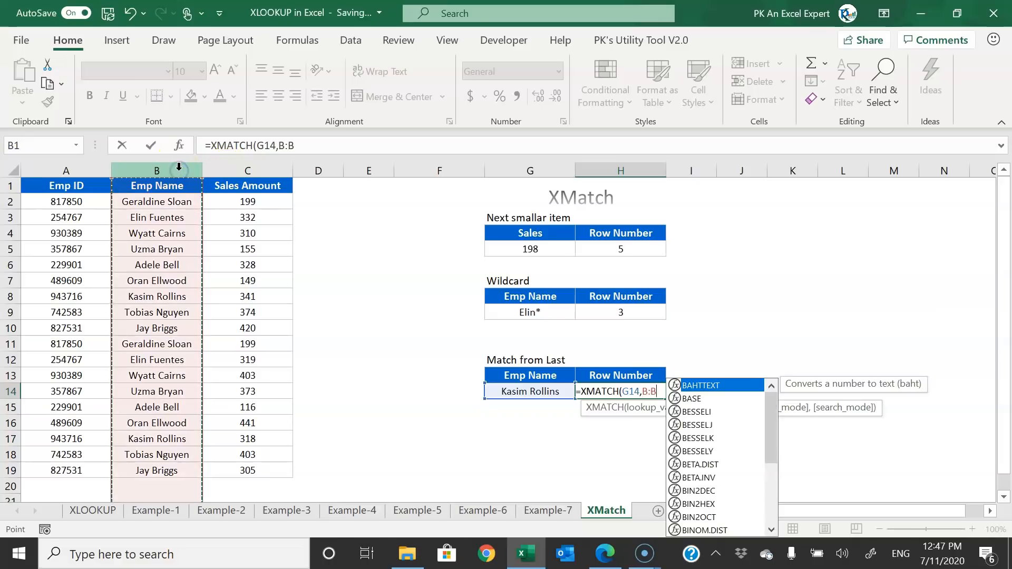
{"action": "type", "text": ","}
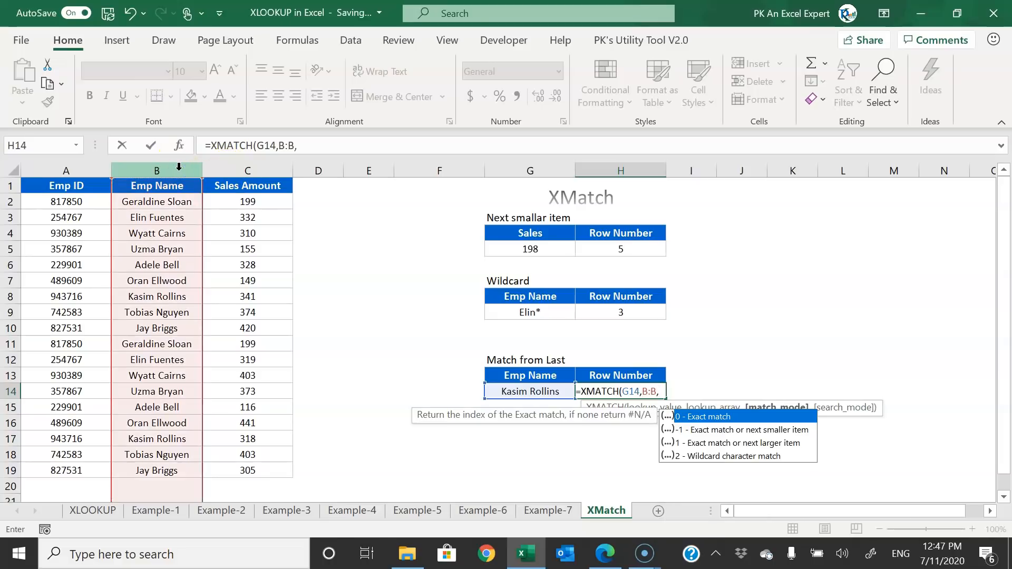
{"action": "type", "text": "0,"}
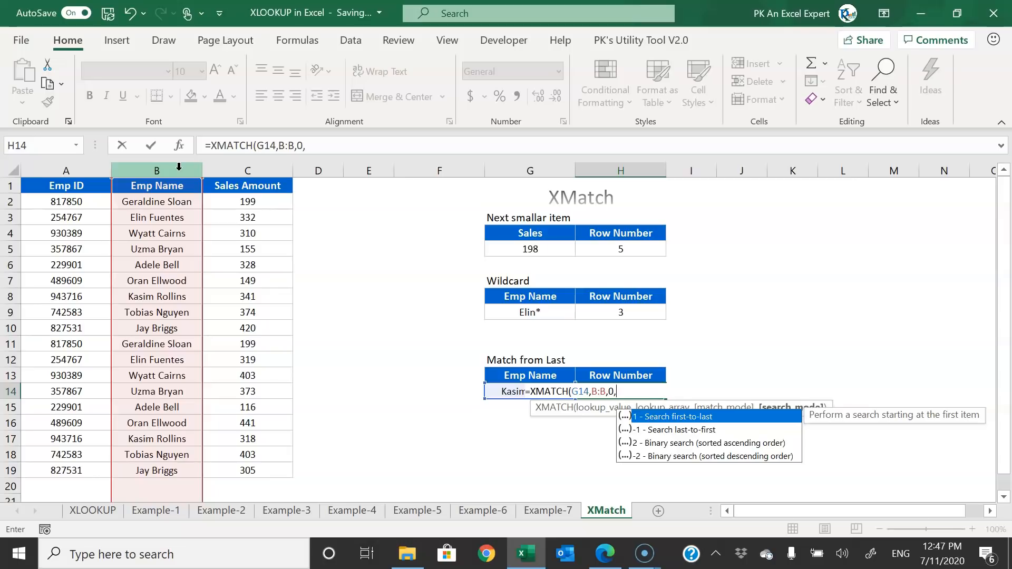
{"action": "key", "text": "Down"}
{"action": "key", "text": "Tab"}
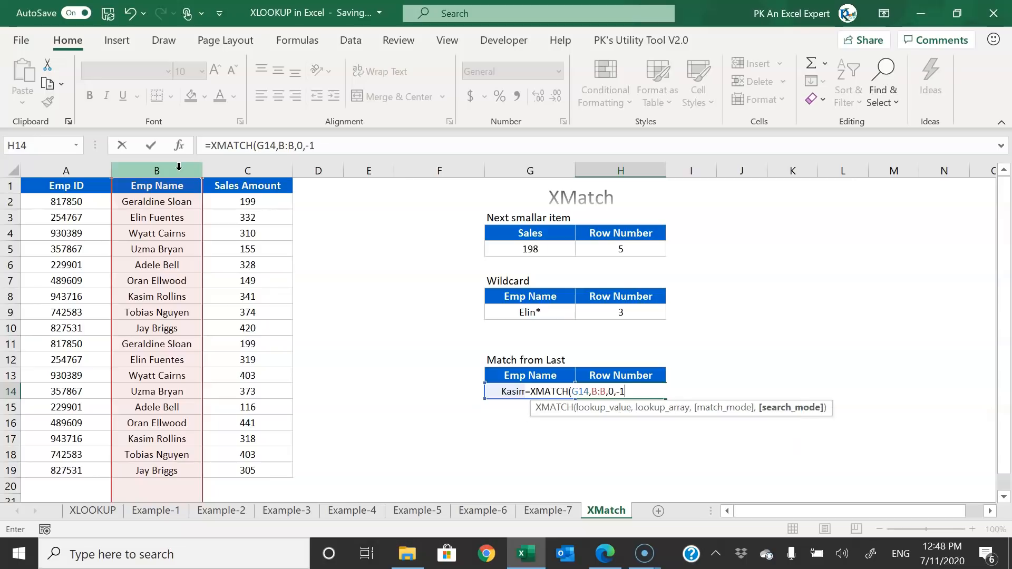
{"action": "type", "text": ")"}
{"action": "key", "text": "Return"}
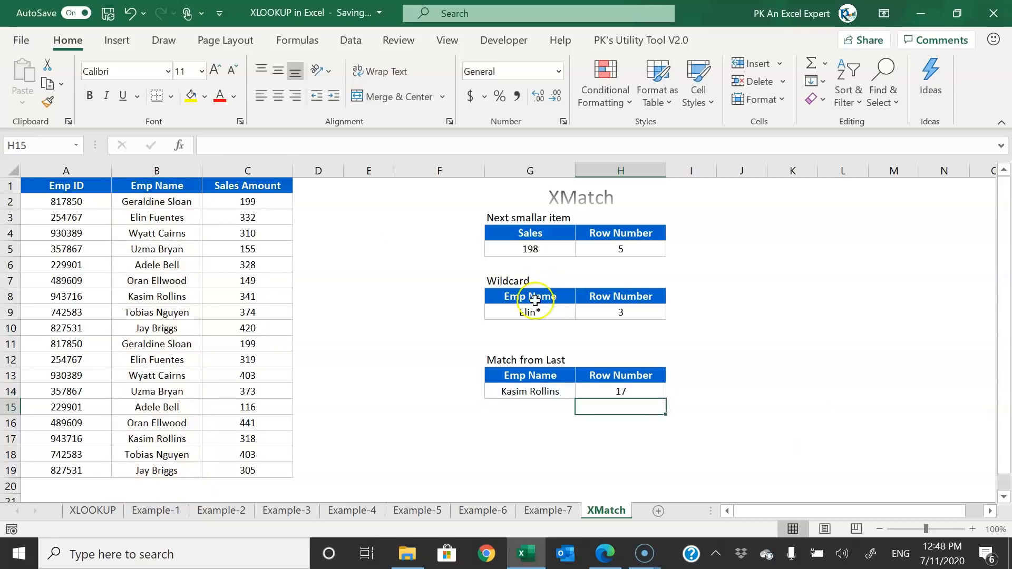
{"action": "left_click", "coordinate": [648, 394]}
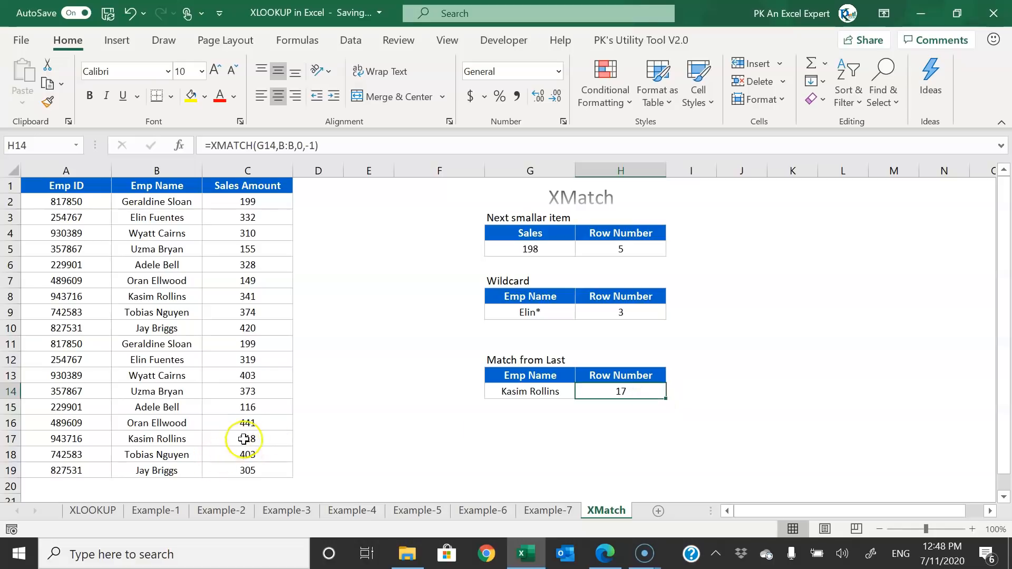
{"action": "left_click_drag", "start_coordinate": [260, 439], "coordinate": [31, 440]}
{"action": "left_click", "coordinate": [637, 391]}
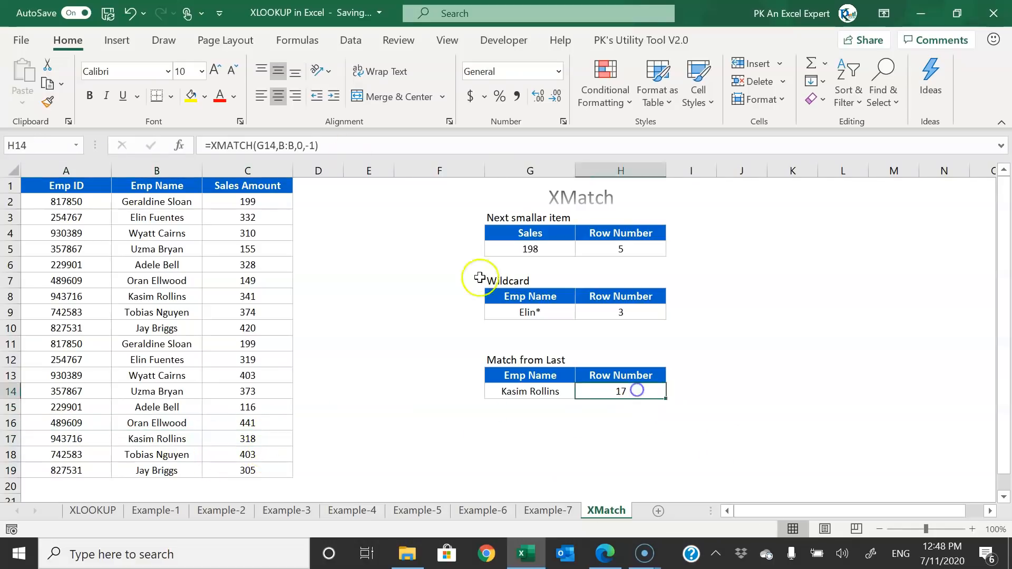
{"action": "left_click", "coordinate": [304, 146]}
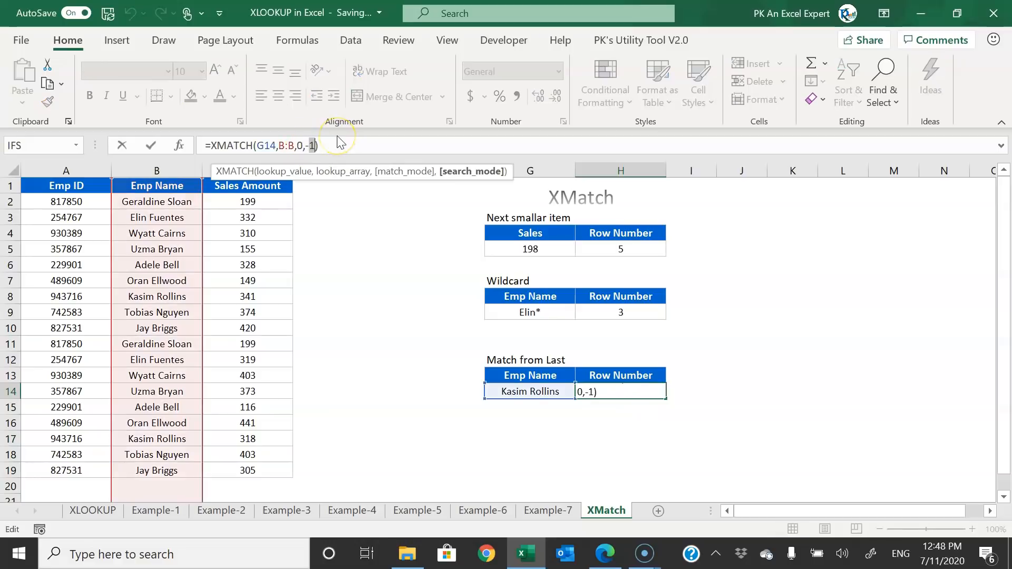
{"action": "key", "text": "BackSpace"}
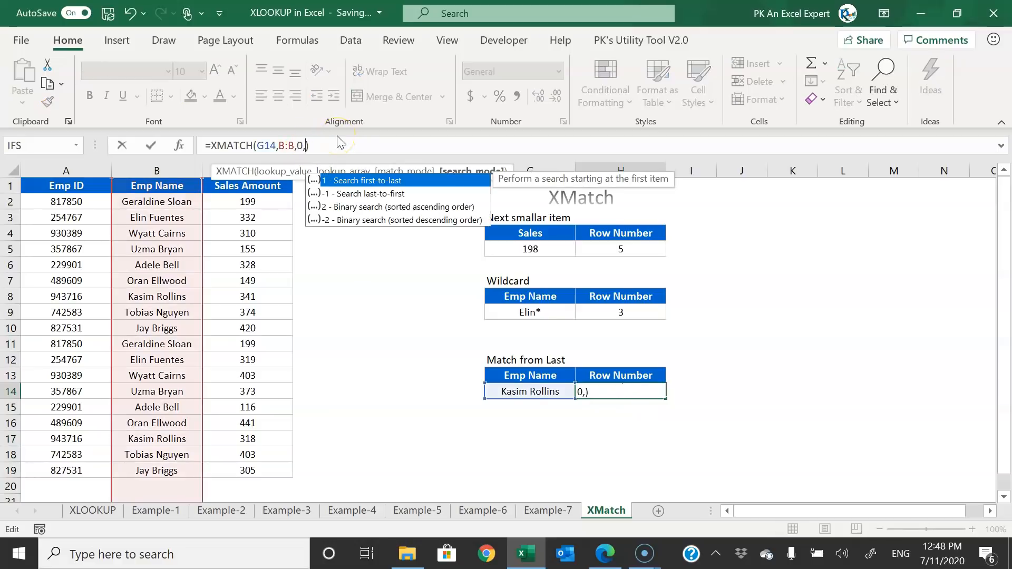
{"action": "type", "text": "1"}
{"action": "key", "text": "Return"}
{"action": "key", "text": "Up"}
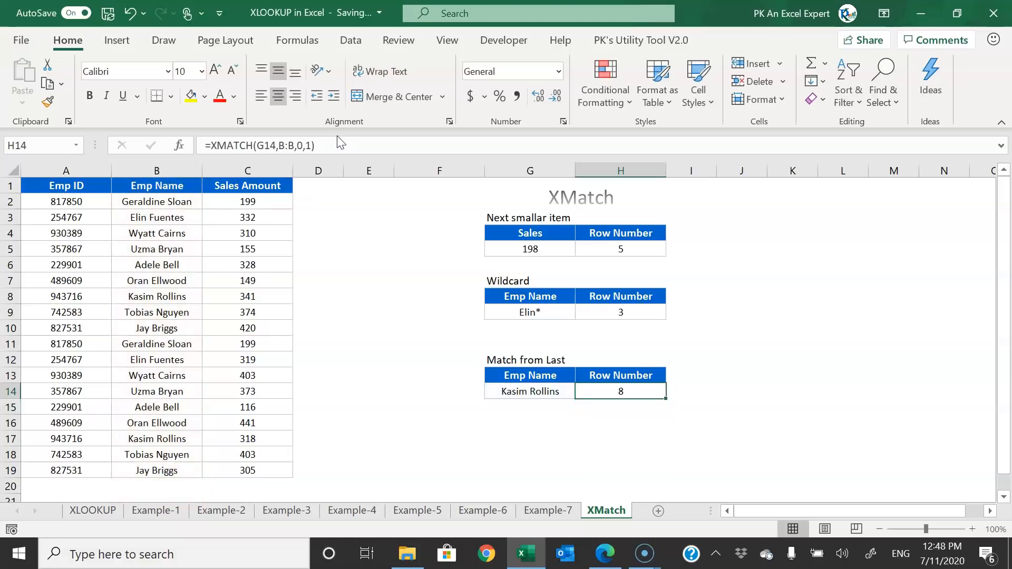
{"action": "key", "text": "ctrl+z"}
{"action": "left_click", "coordinate": [439, 233]}
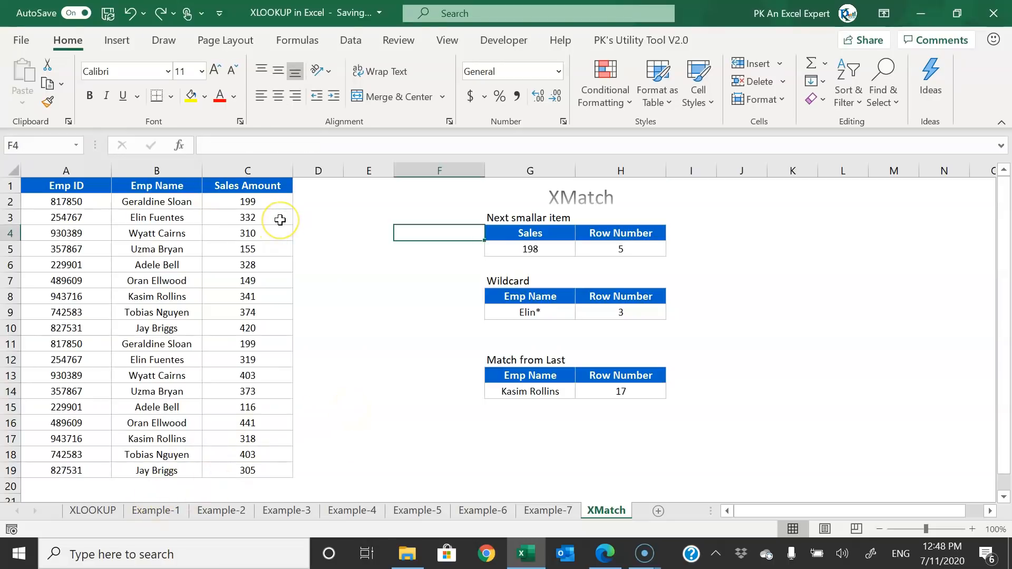